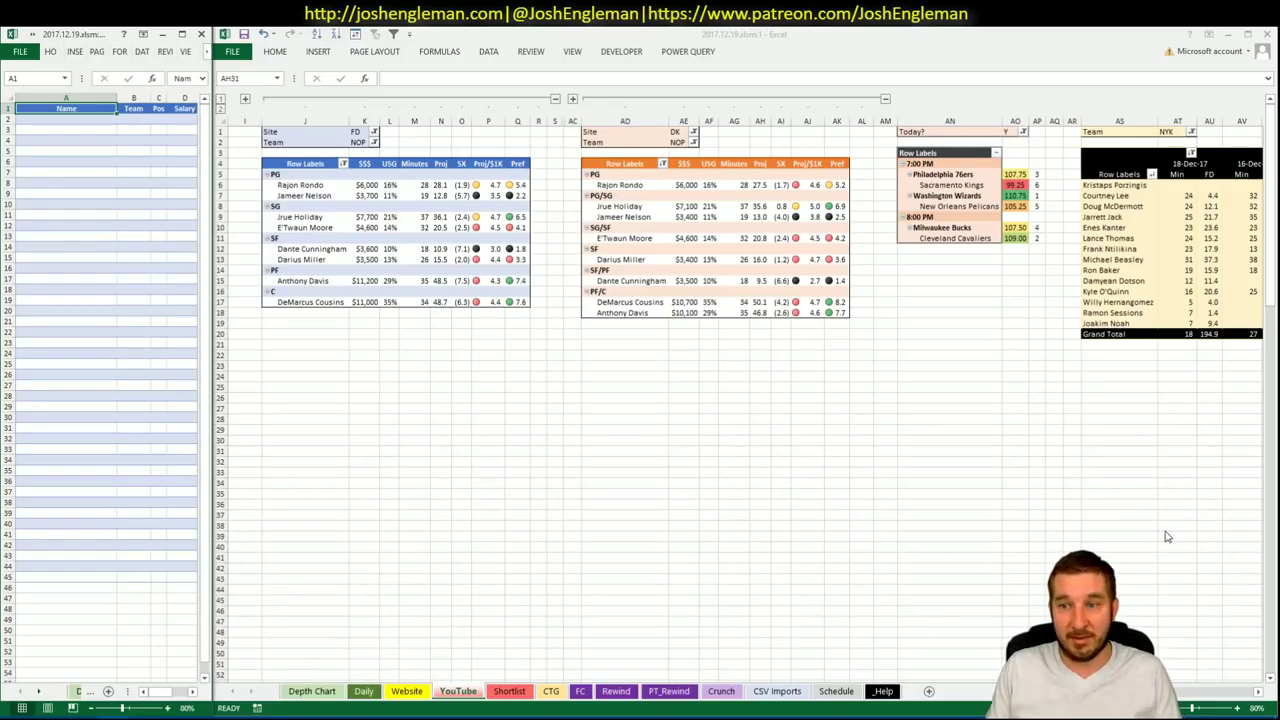
Enter PHI in the Team filters K2, AE2 and AT1 of the FD, DK and minutes pivots.
left_click(1258, 691)
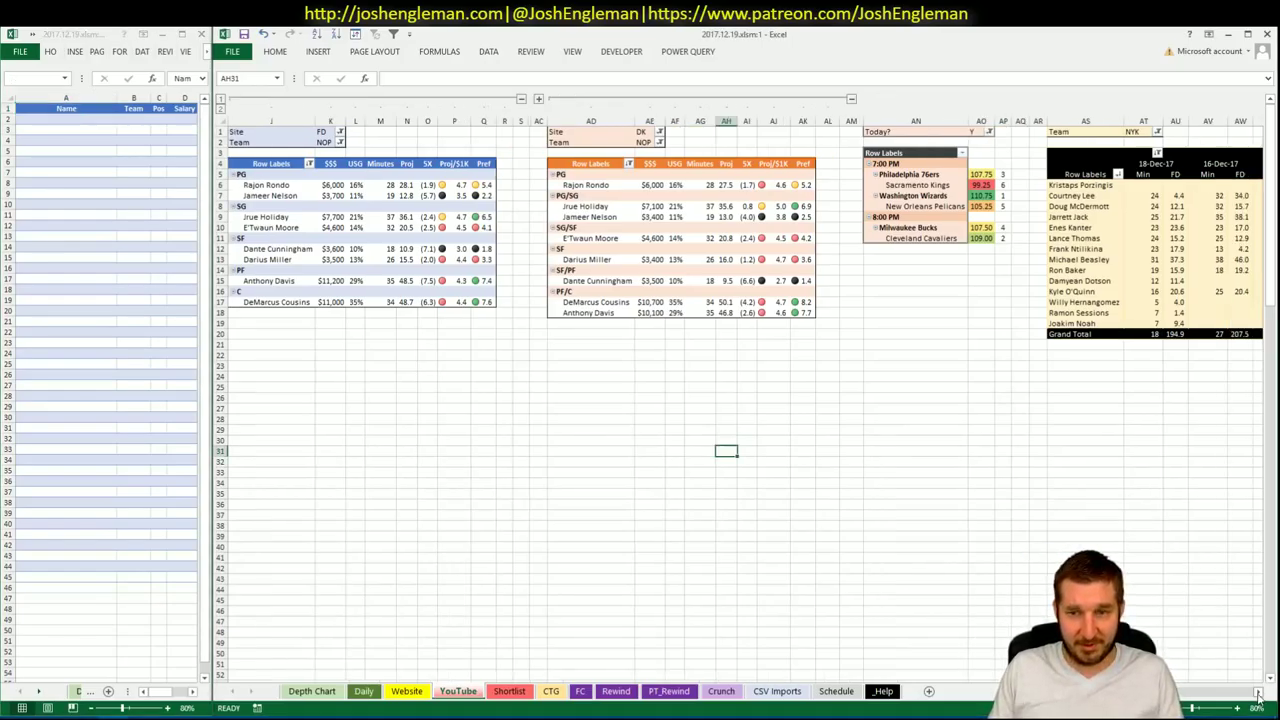
scroll(746, 387, "left", 1)
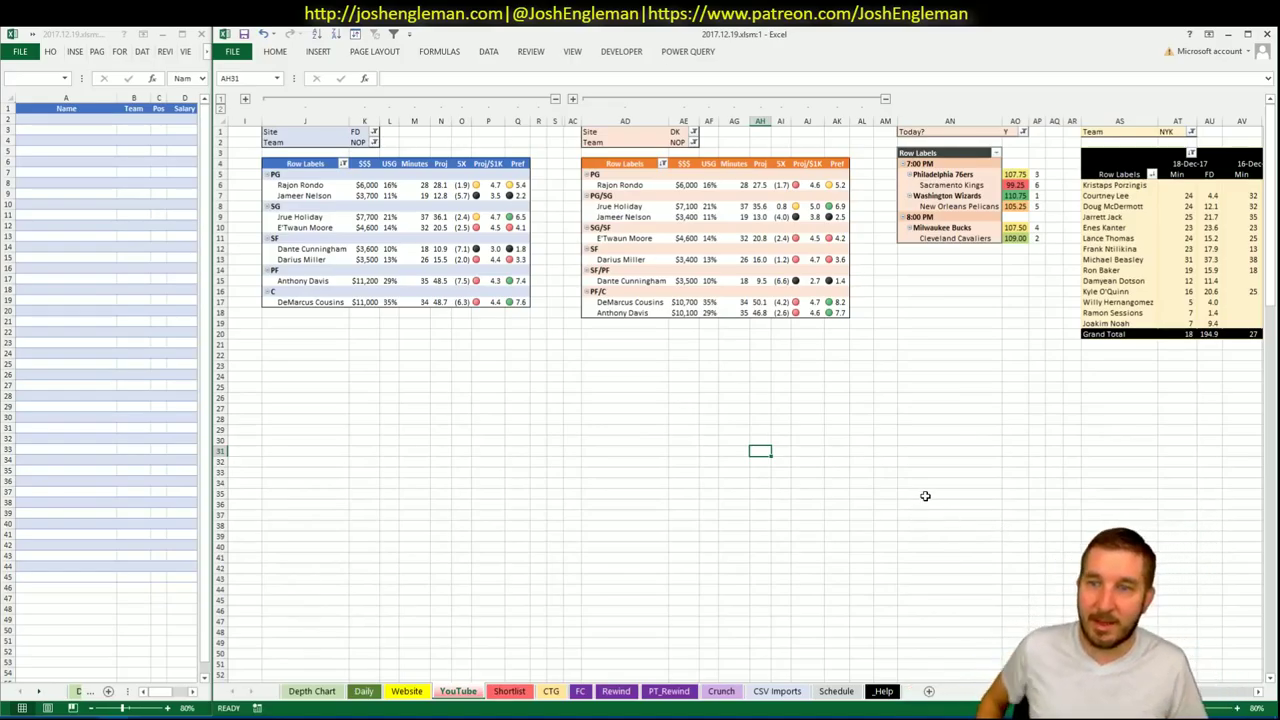
left_click(363, 145)
type("PHI")
key("Tab")
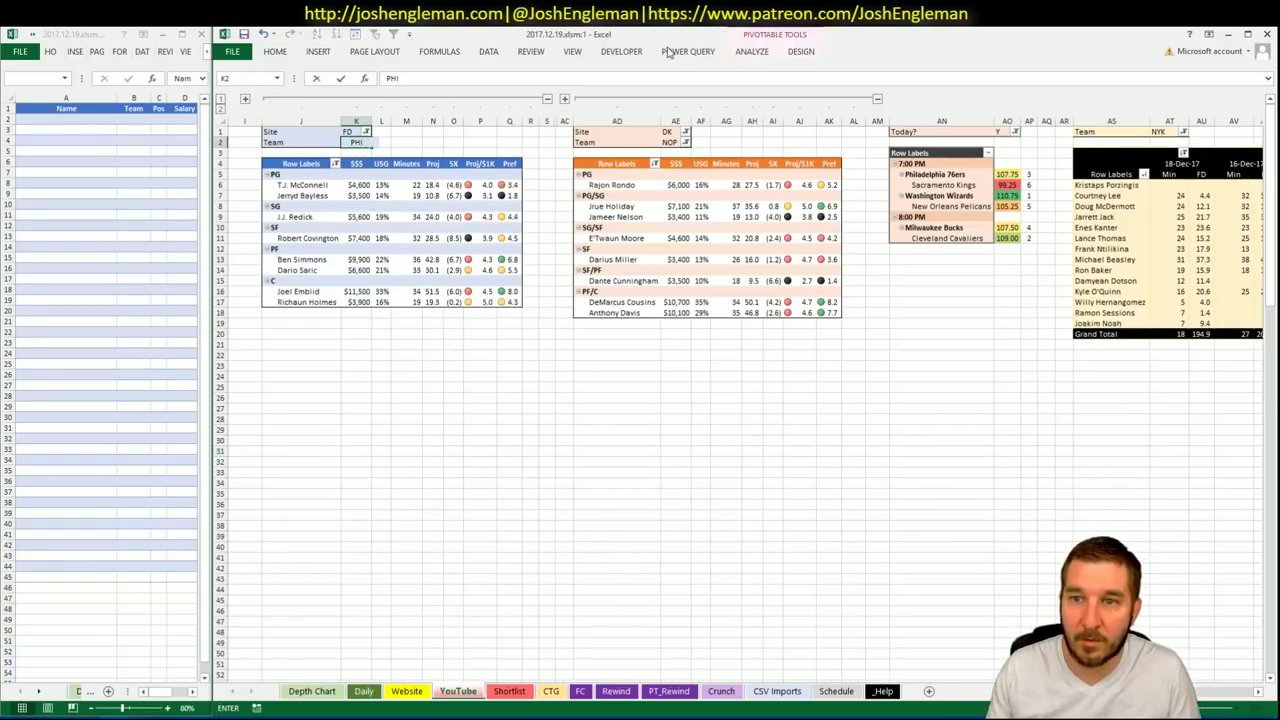
left_click(670, 142)
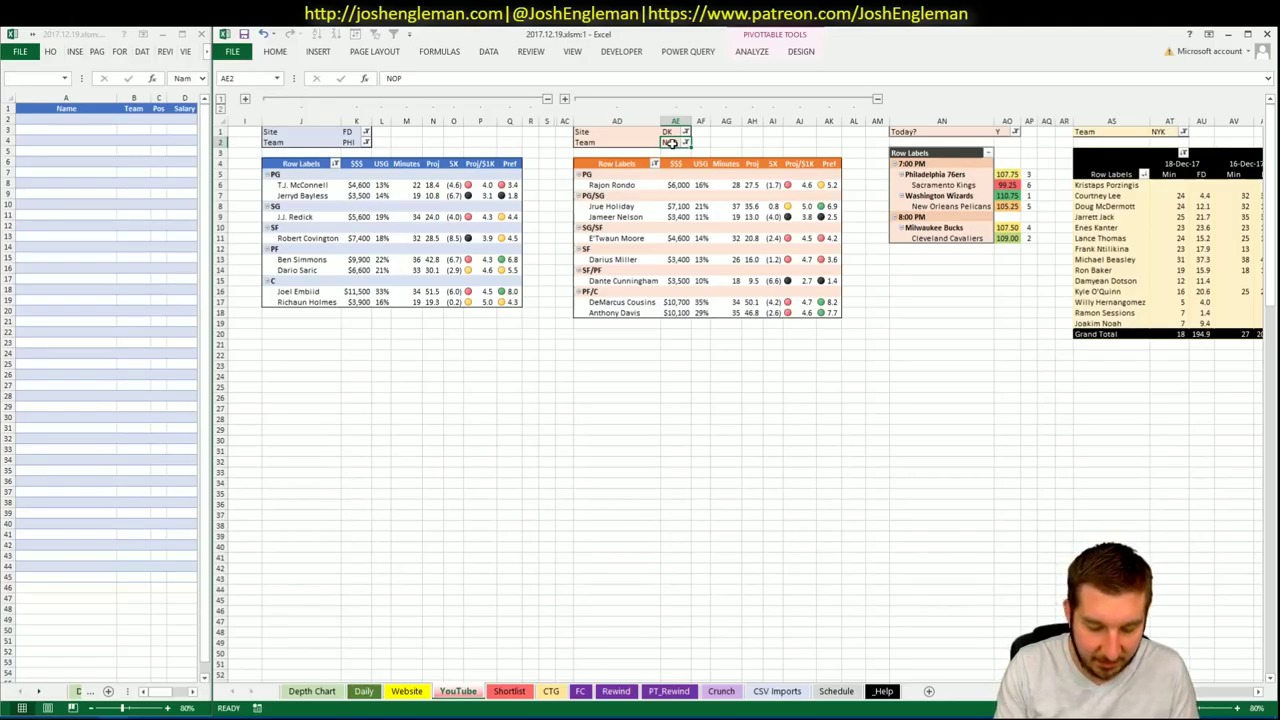
type("PHI")
key("Return")
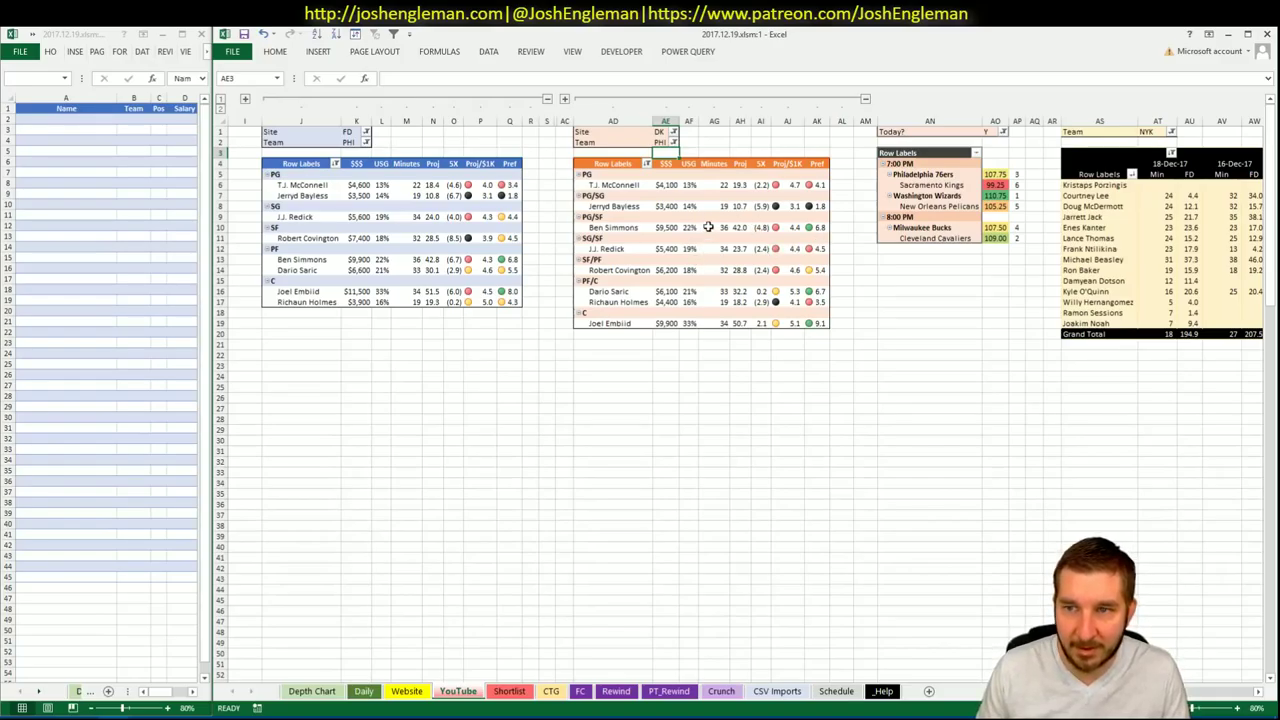
left_click(880, 322)
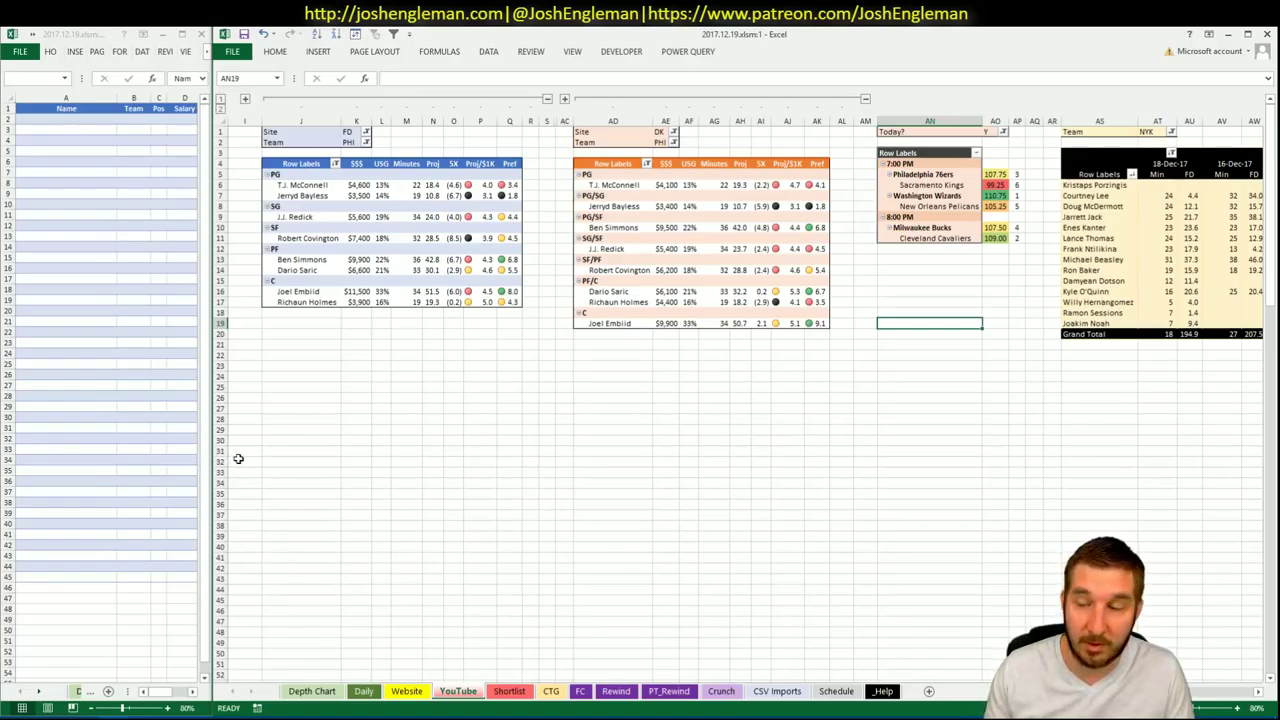
left_click(1148, 133)
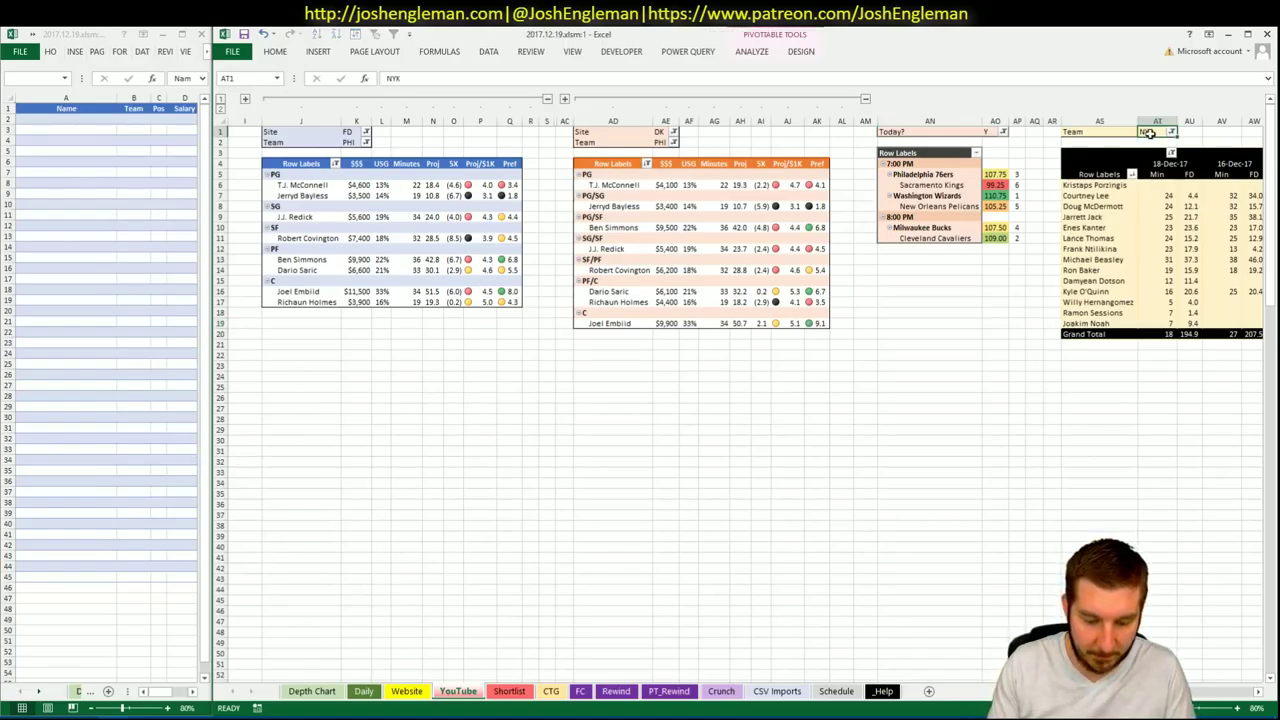
type("PHI")
key("Return")
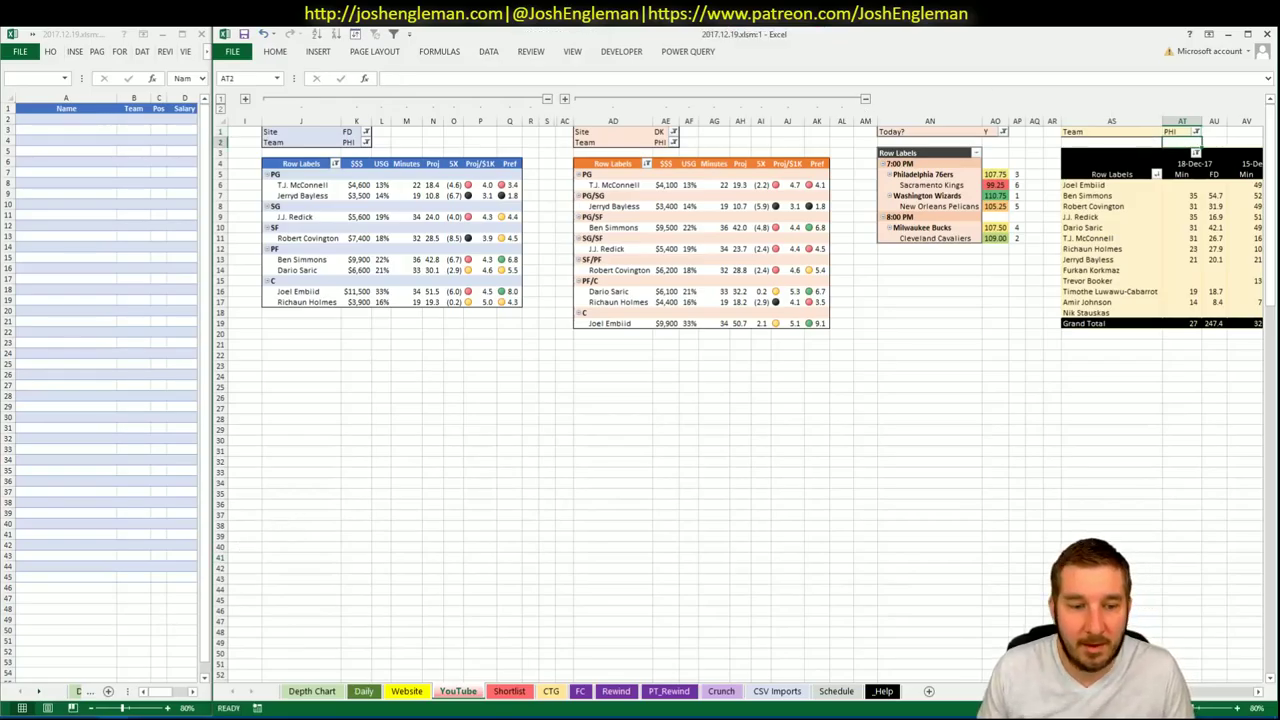
In Chrome, search Google for 'cleaning the glass' and open the cleaningtheglass.com result.
key("alt+Tab")
key("ctrl+l")
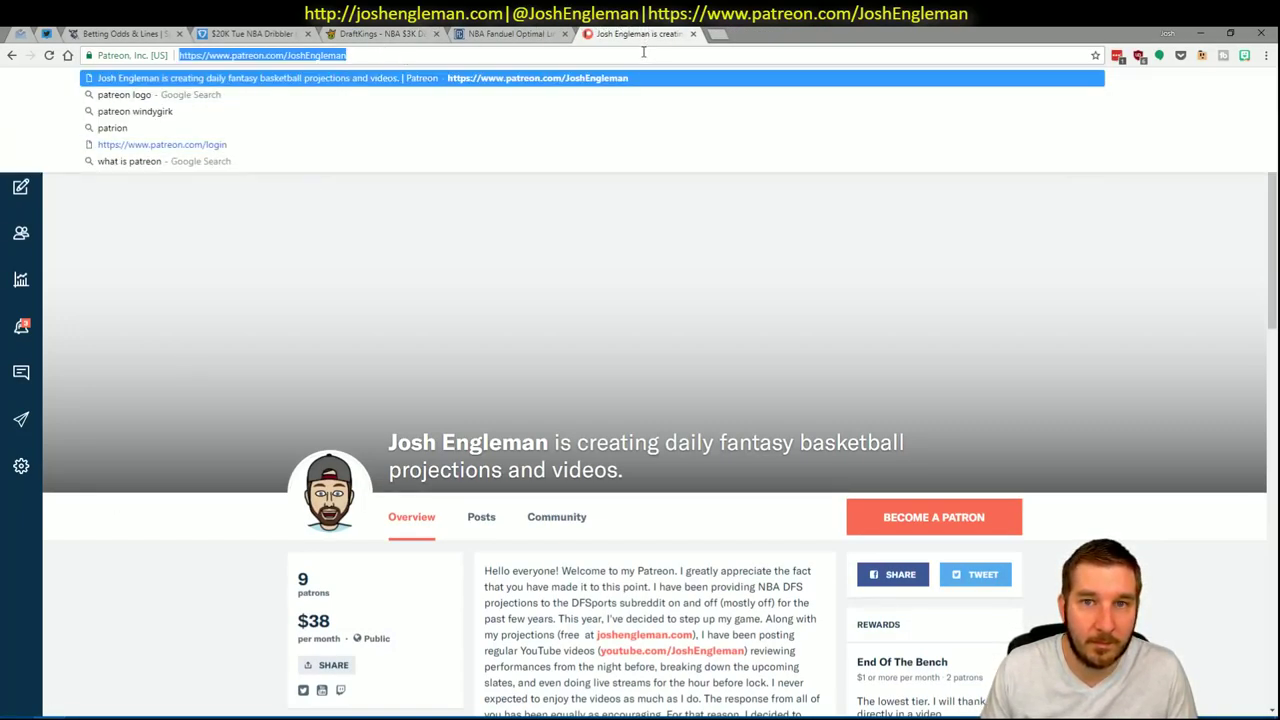
type("clean")
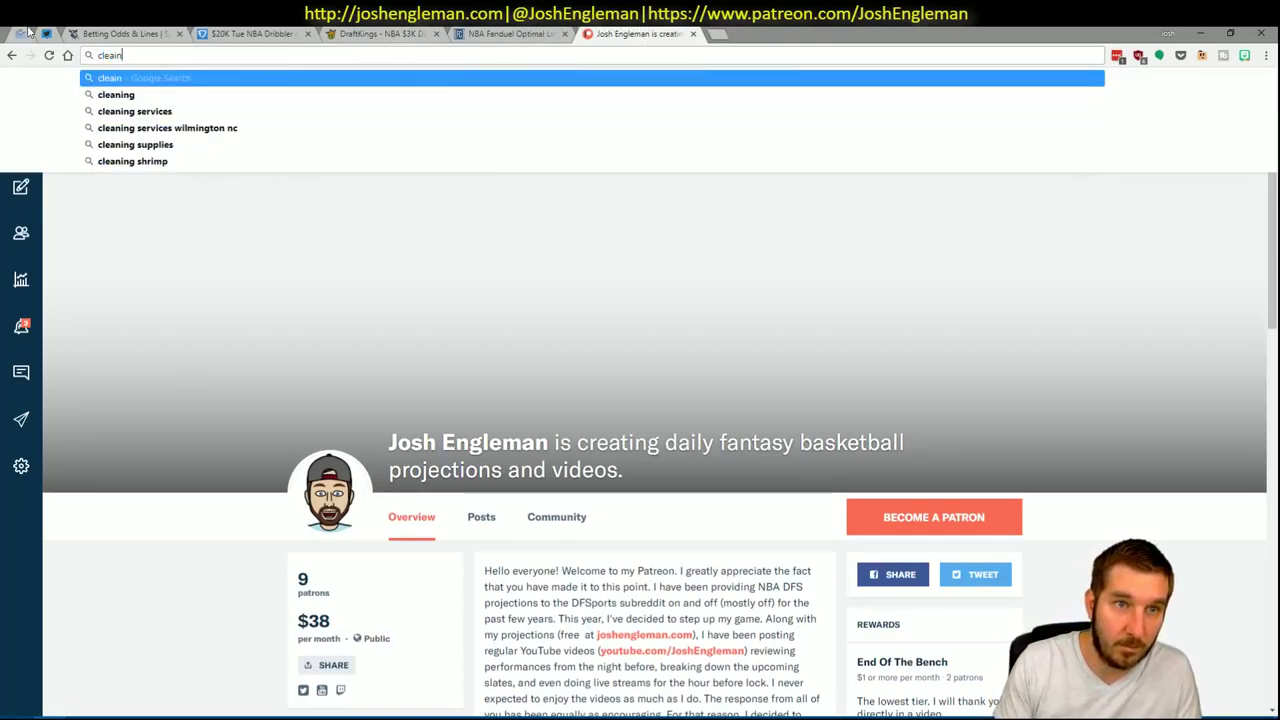
key("Return")
left_click(158, 111)
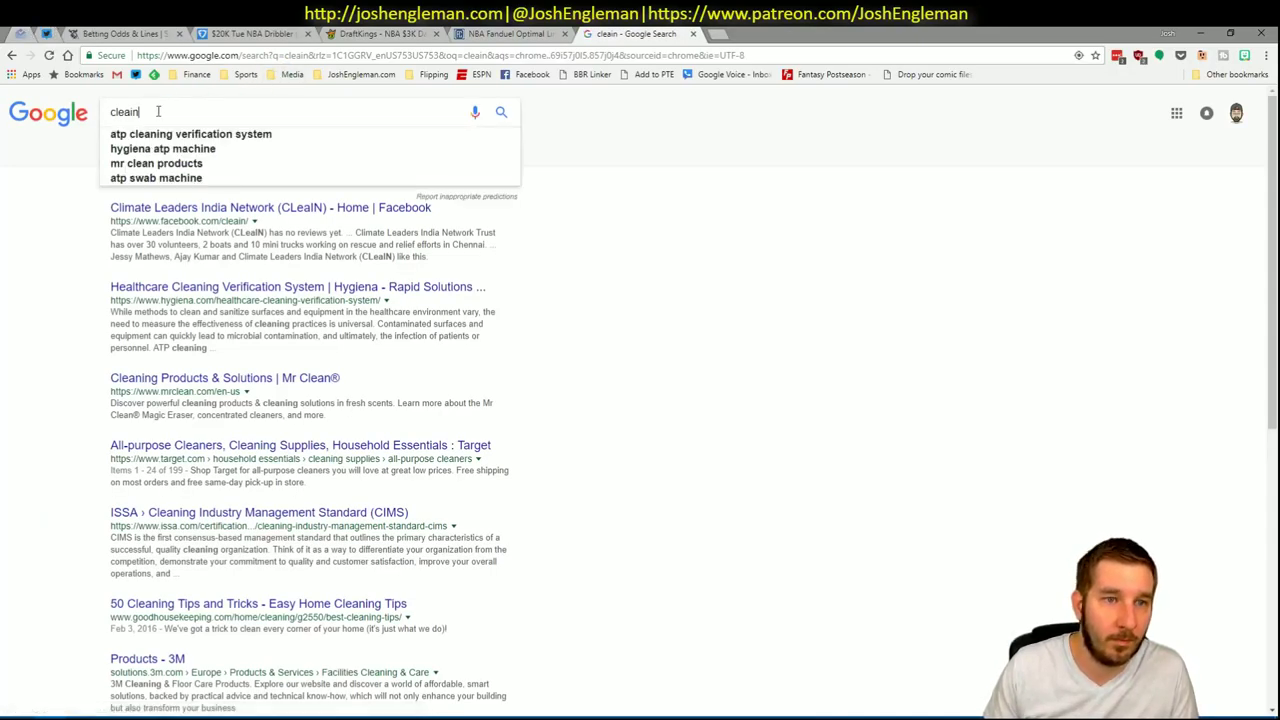
type("ing the glass")
key("Return")
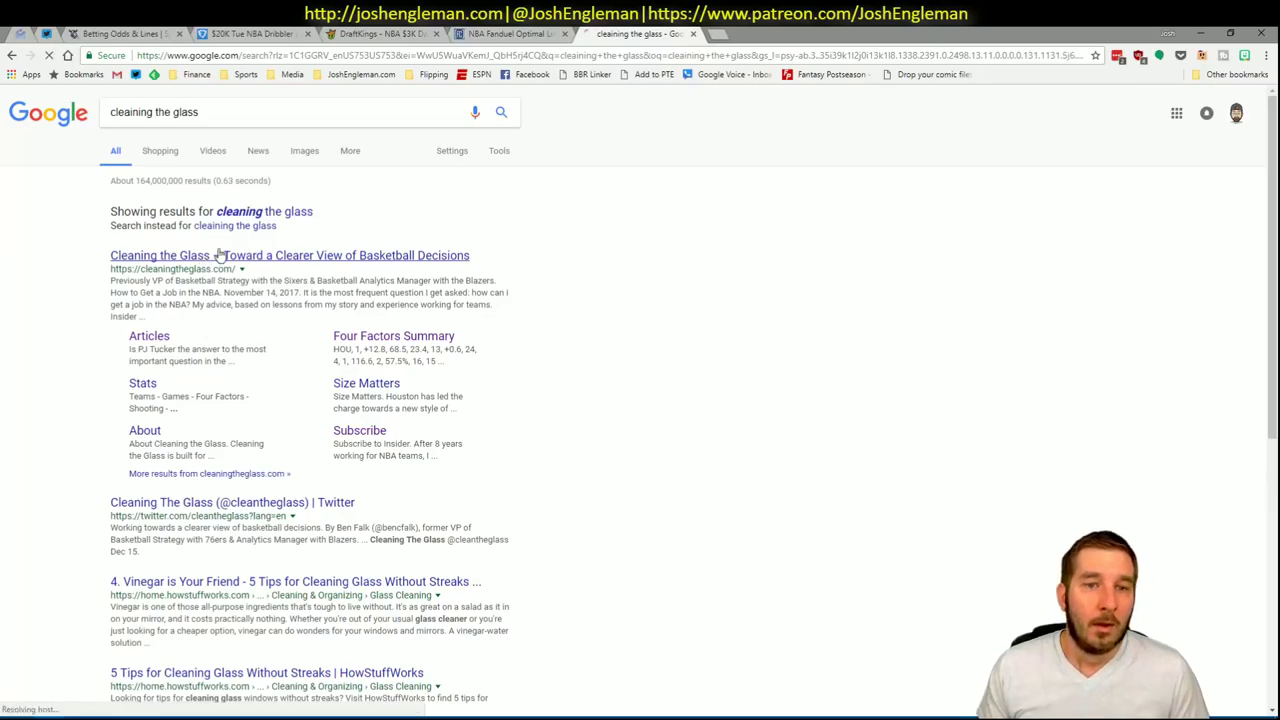
left_click(290, 260)
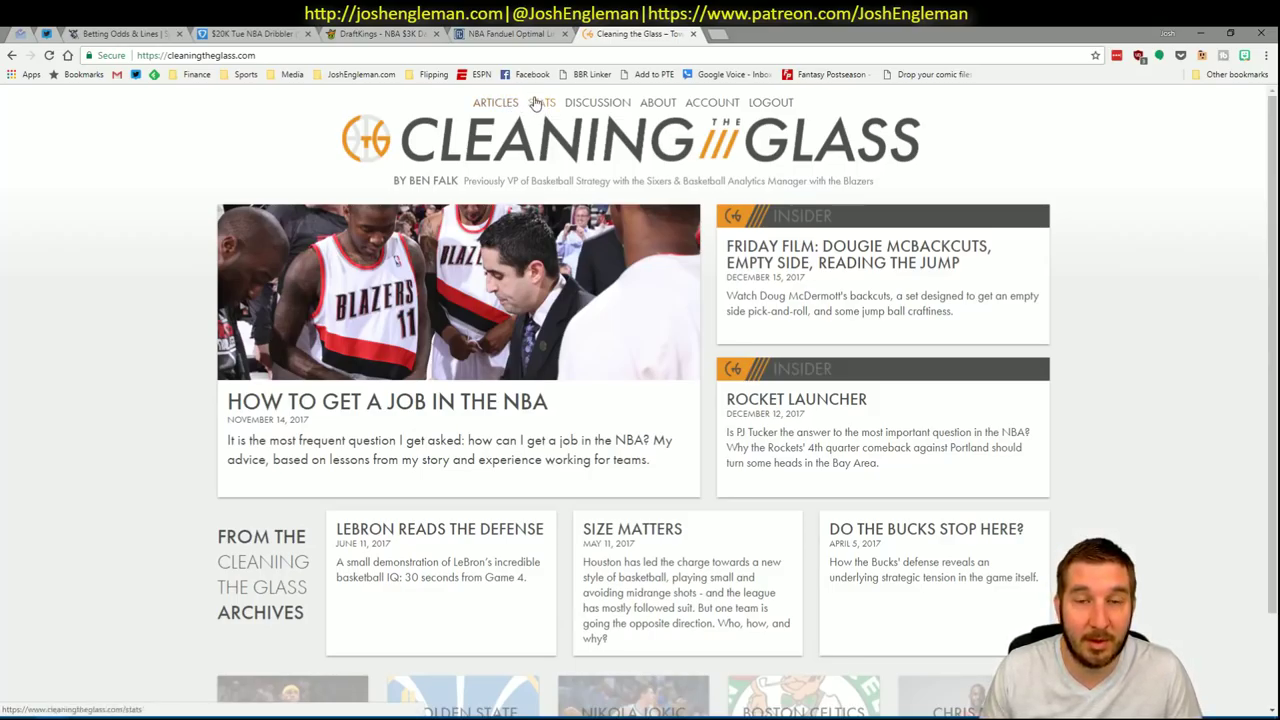
Open the Philadelphia 76ers stats page by searching 'phi' in the STATS section.
left_click(541, 104)
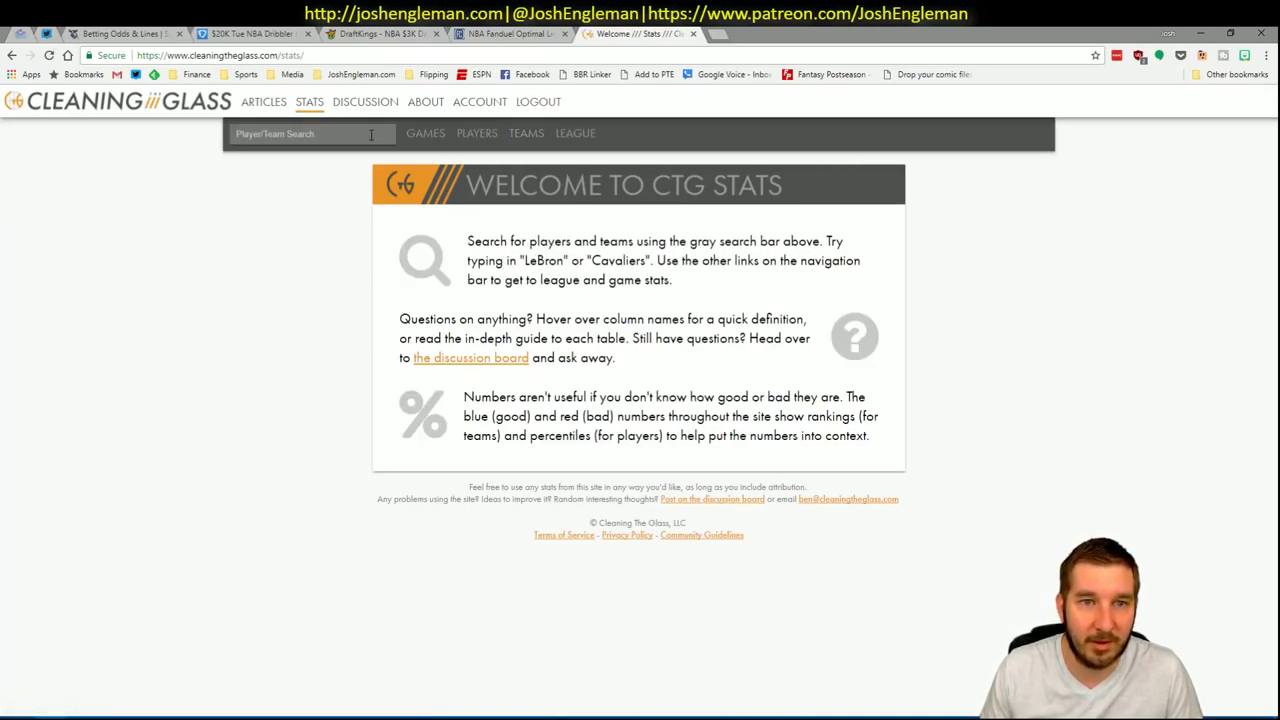
left_click(300, 134)
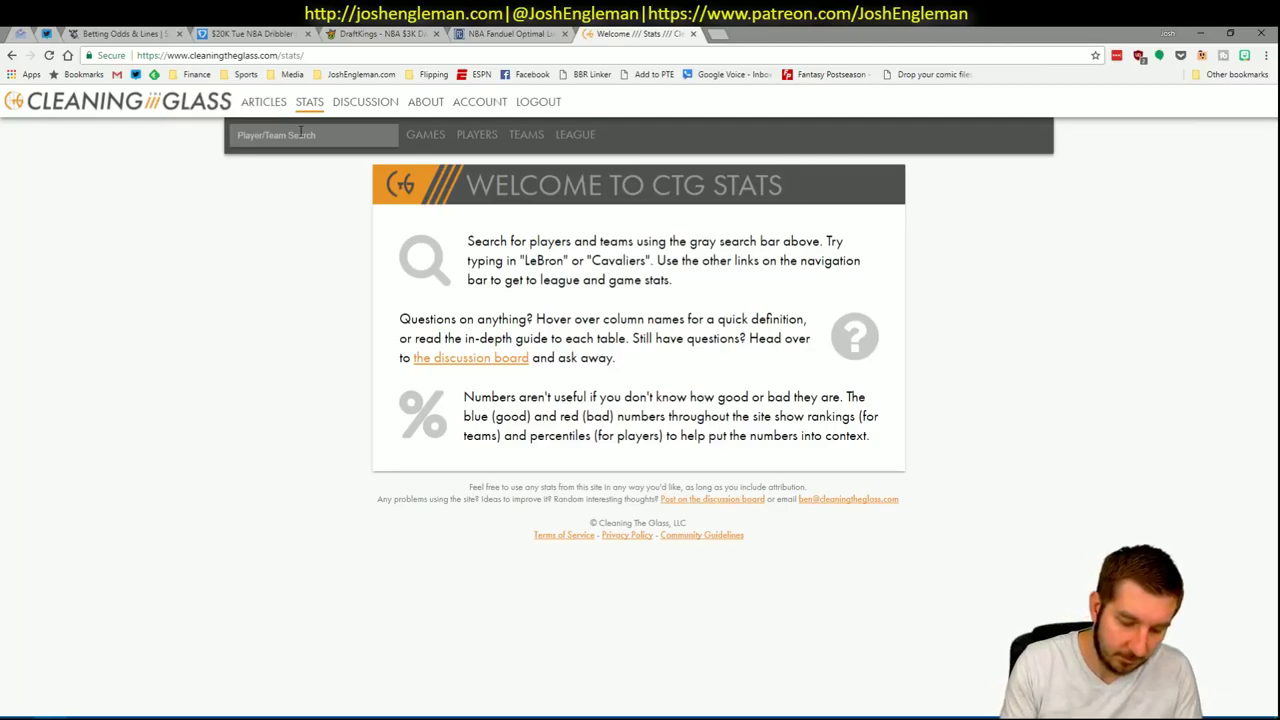
type("phi")
key("Down")
key("Return")
key("alt+Tab")
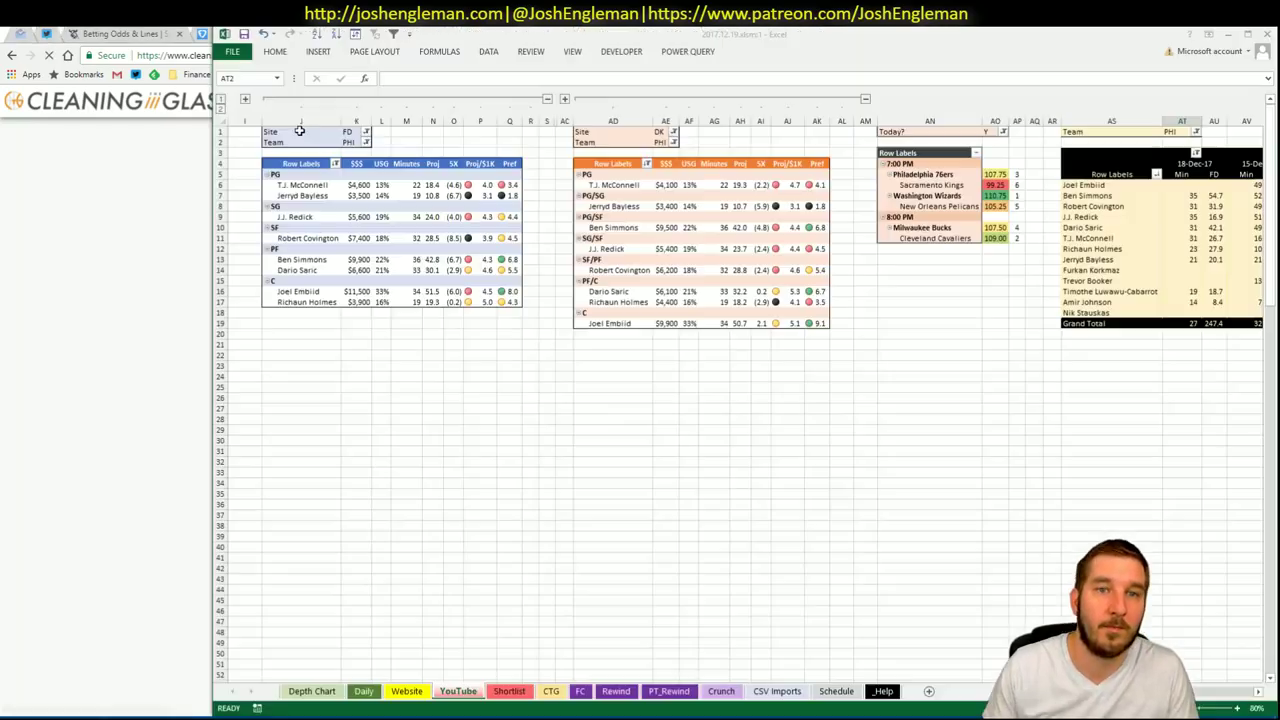
left_click(150, 135)
double_click(824, 36)
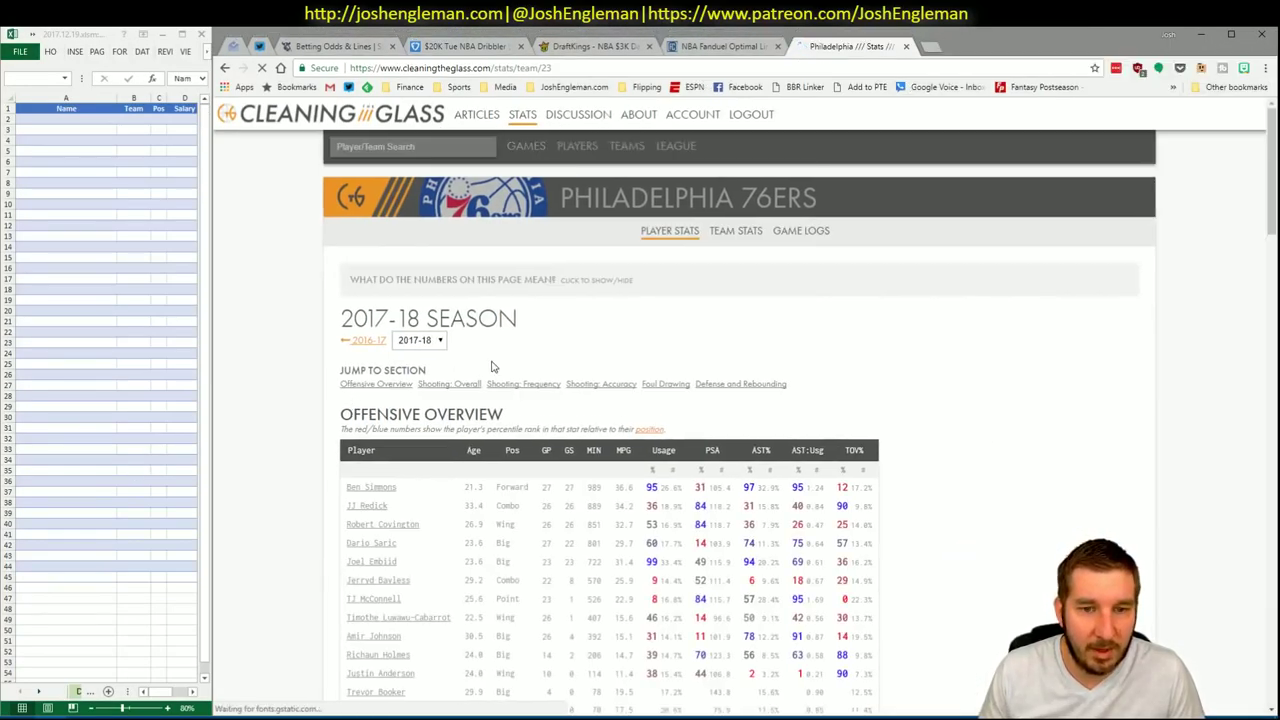
Select the player rows of the Shooting: Frequency table and return to Excel.
scroll(548, 391, "down", 2)
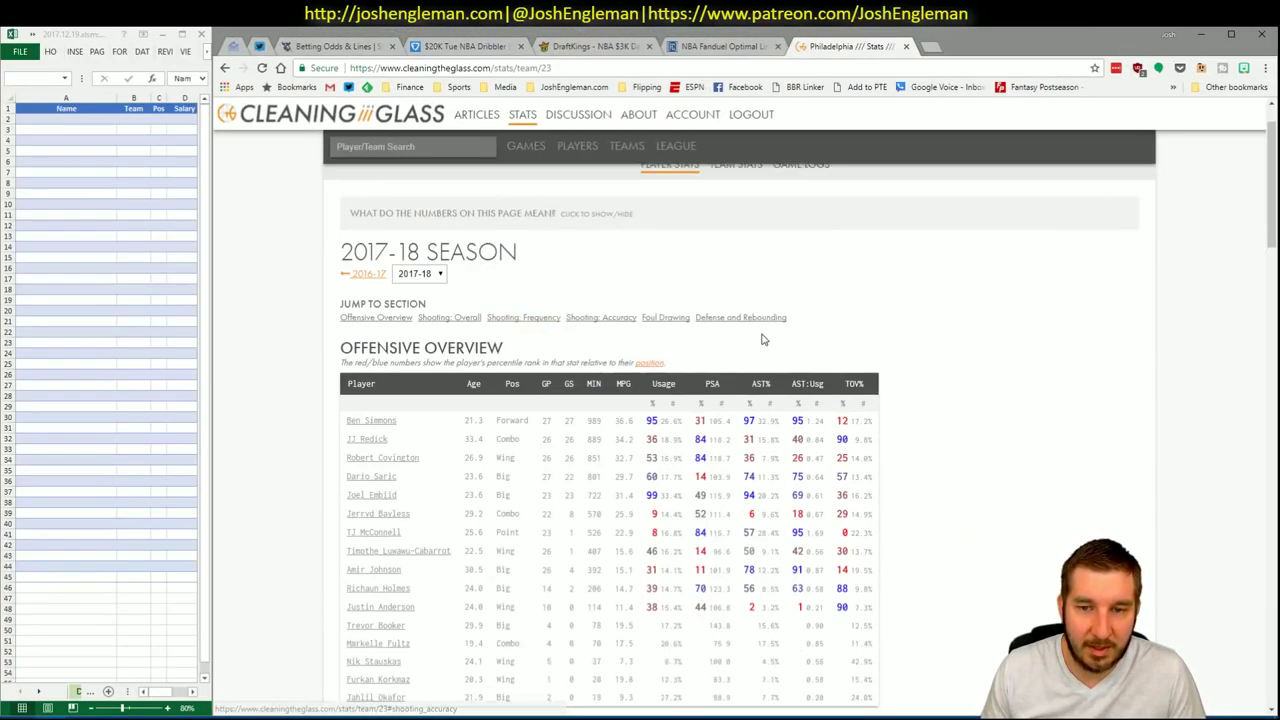
scroll(551, 251, "down", 10)
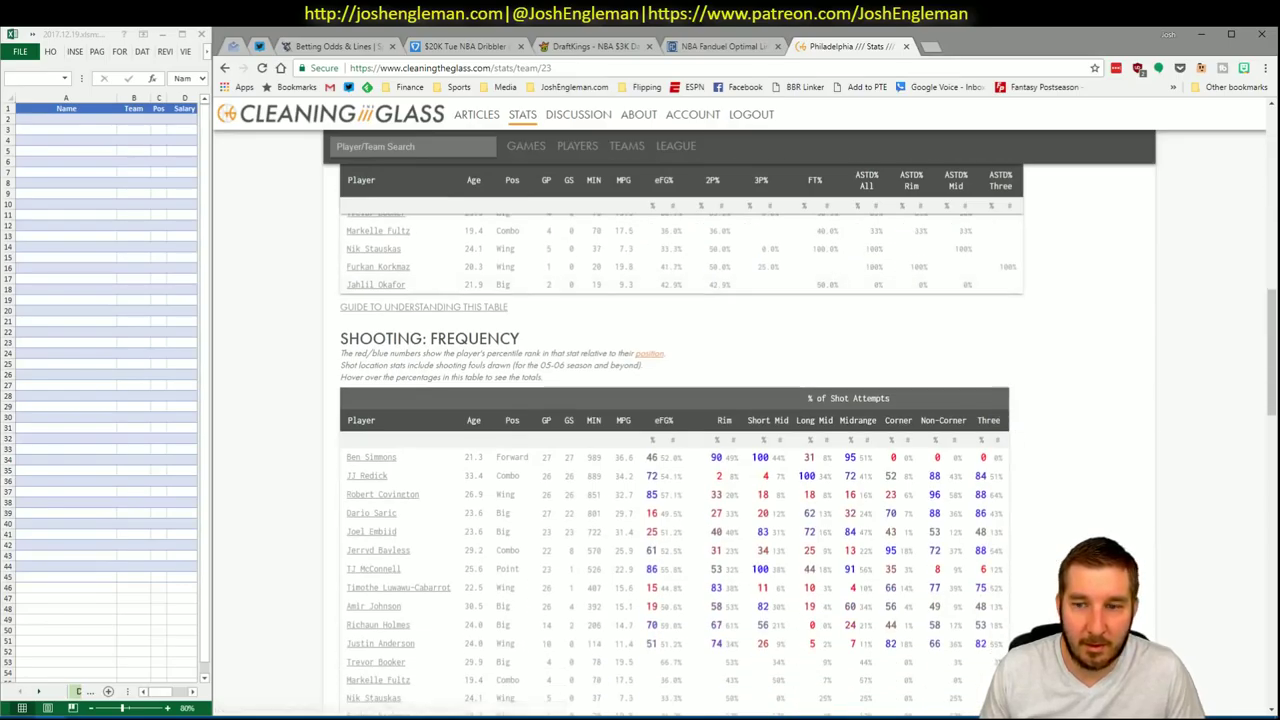
left_click_drag(1005, 675, 343, 395)
key("alt+Tab")
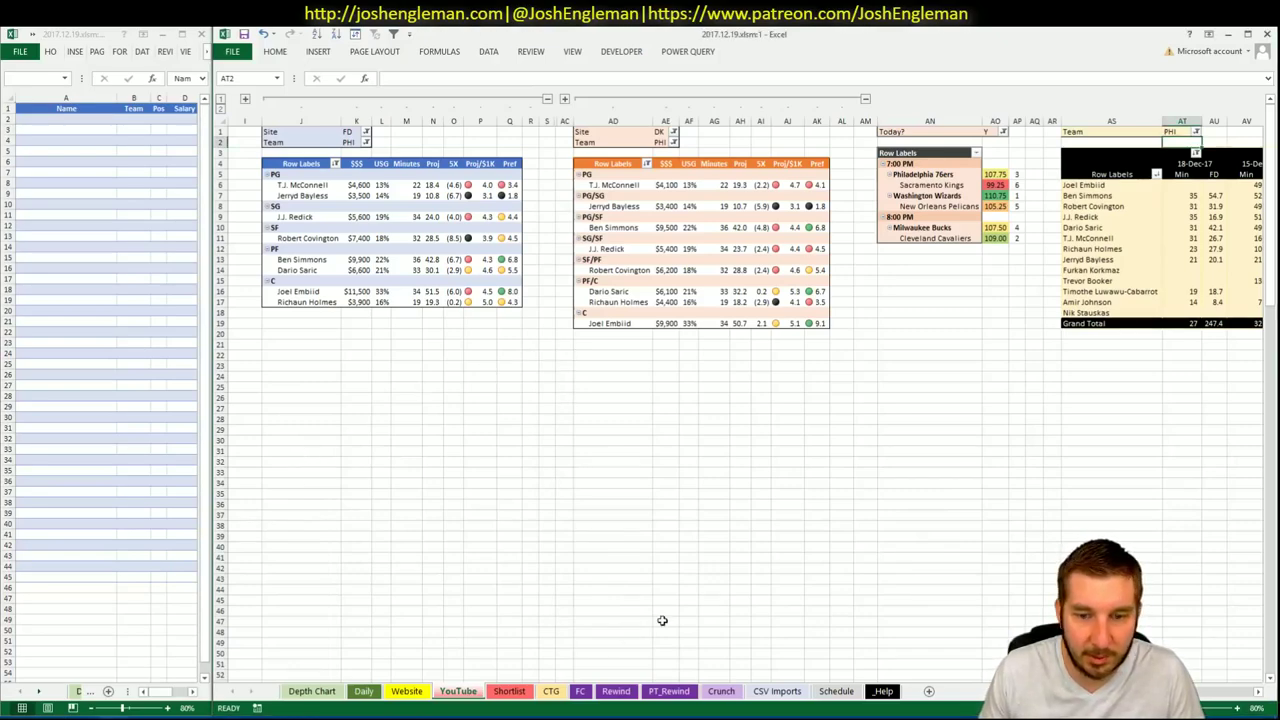
On the CTG sheet, refresh the table with the 76ers data and enter SAC as opponent in V5.
left_click(552, 692)
left_click(322, 150)
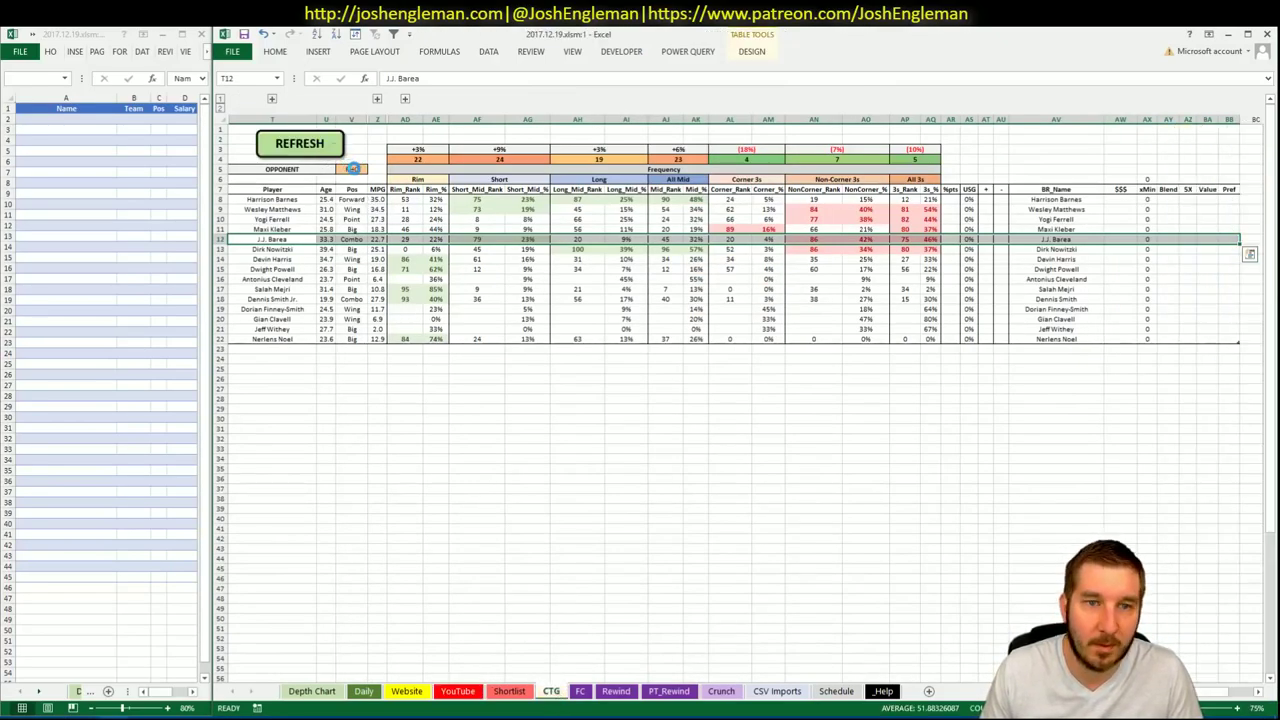
left_click(354, 169)
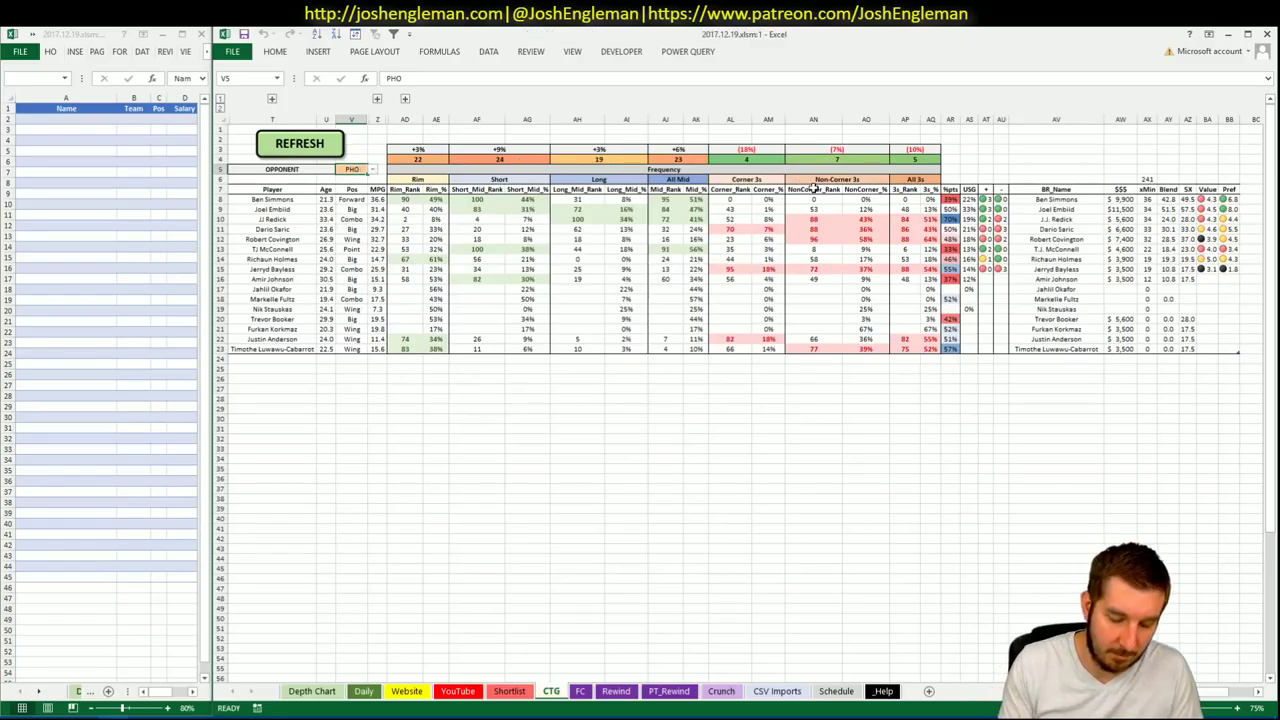
type("SAC")
key("Return")
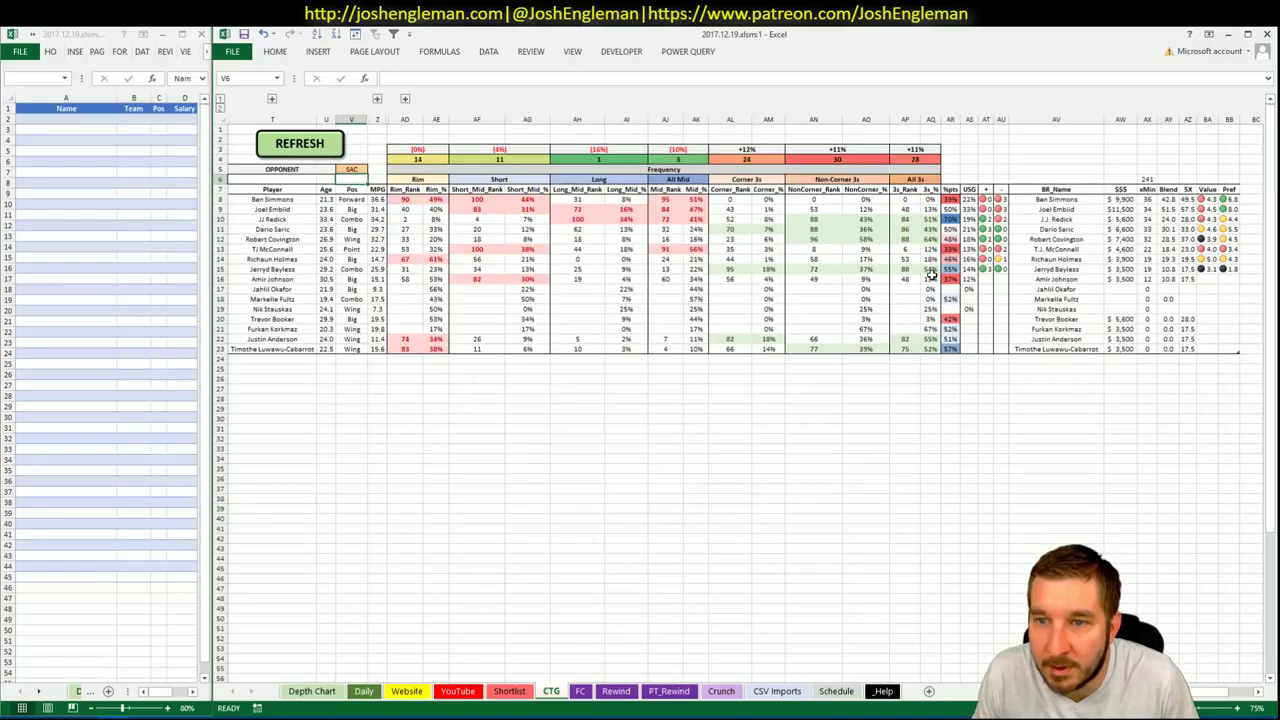
left_click(414, 694)
Scroll across the YouTube sheet's PHI pivots to review the 76ers' recent minutes and FD points.
left_click(460, 692)
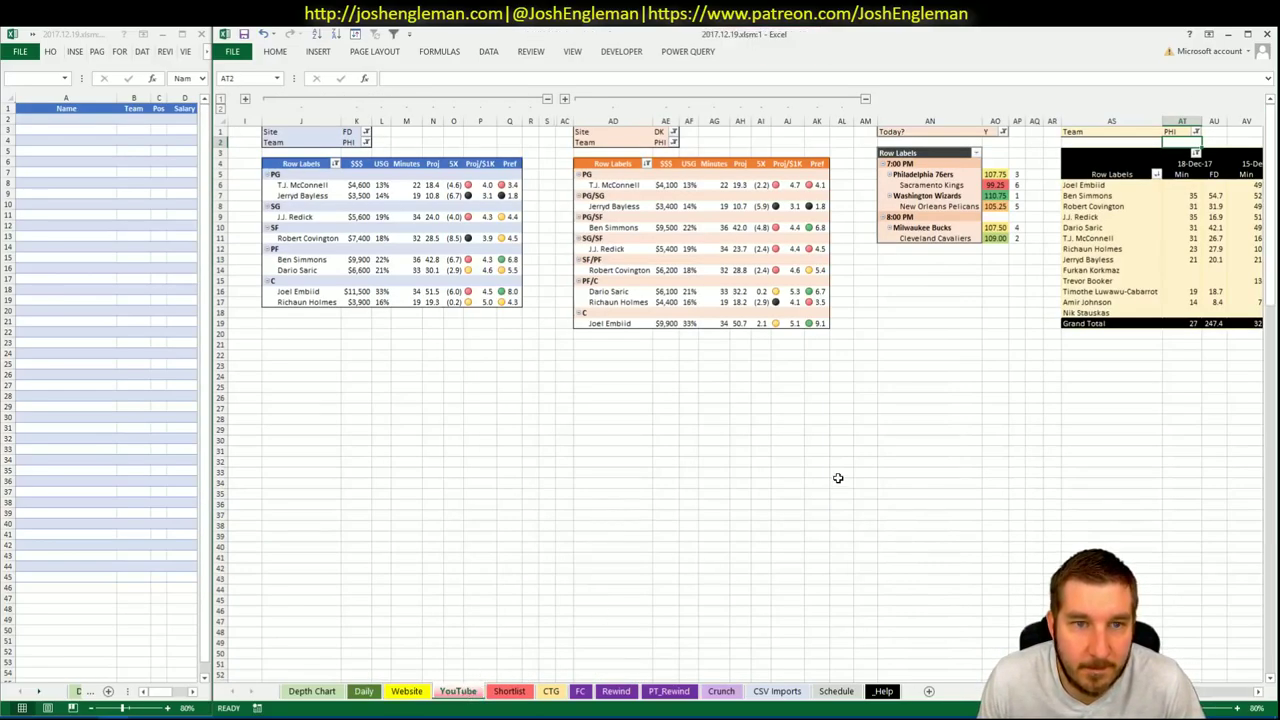
left_click(838, 478)
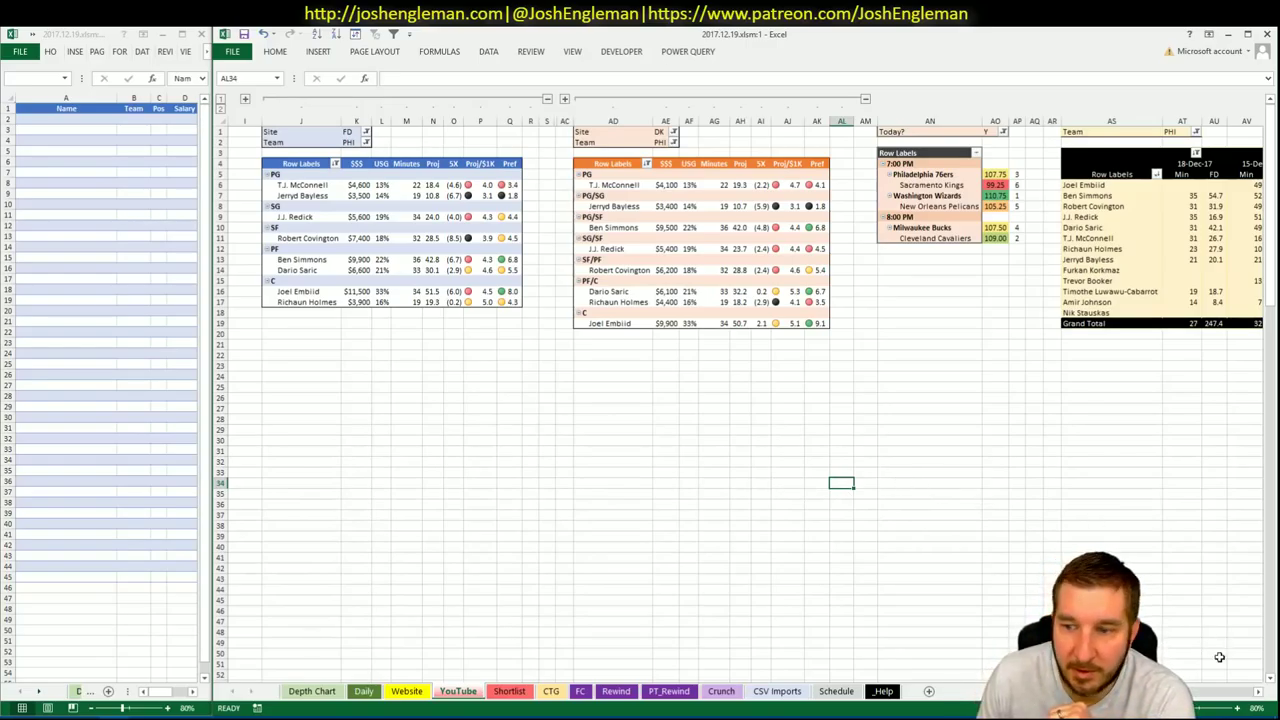
left_click(1258, 691)
scroll(1240, 690, "right", 9)
scroll(1222, 686, "left", 1)
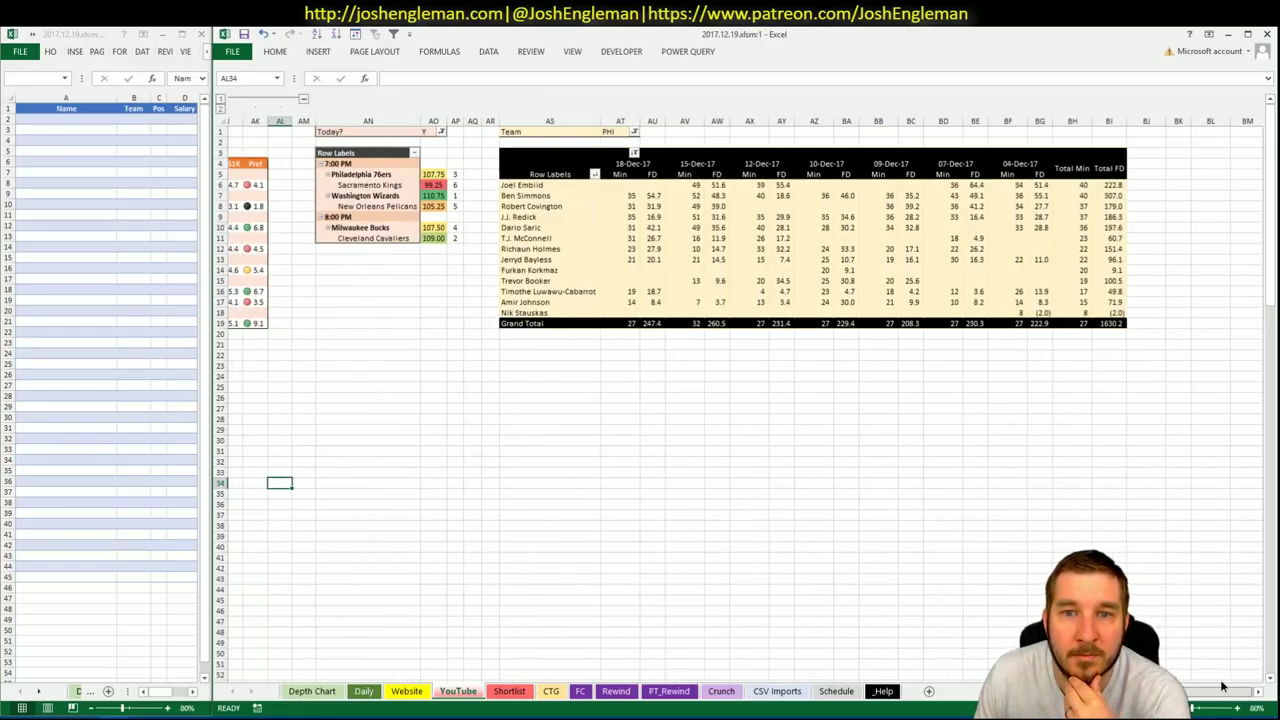
scroll(1222, 686, "left", 1)
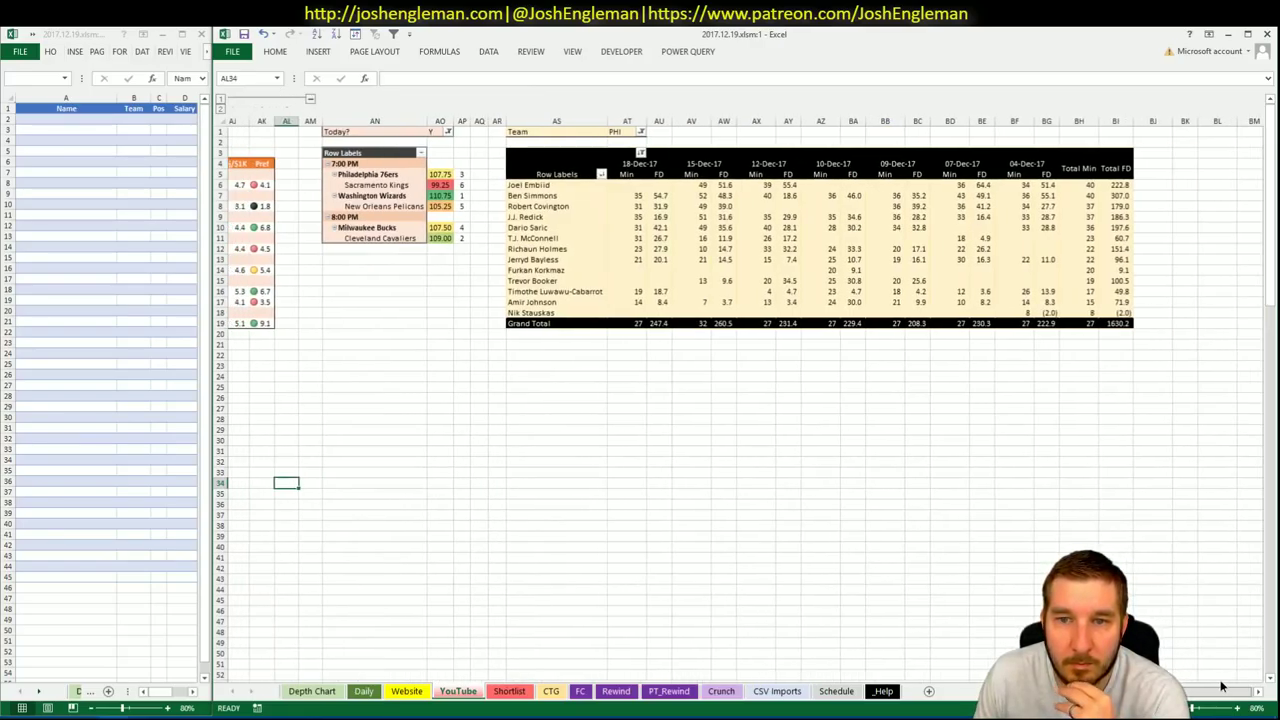
scroll(1222, 686, "left", 9)
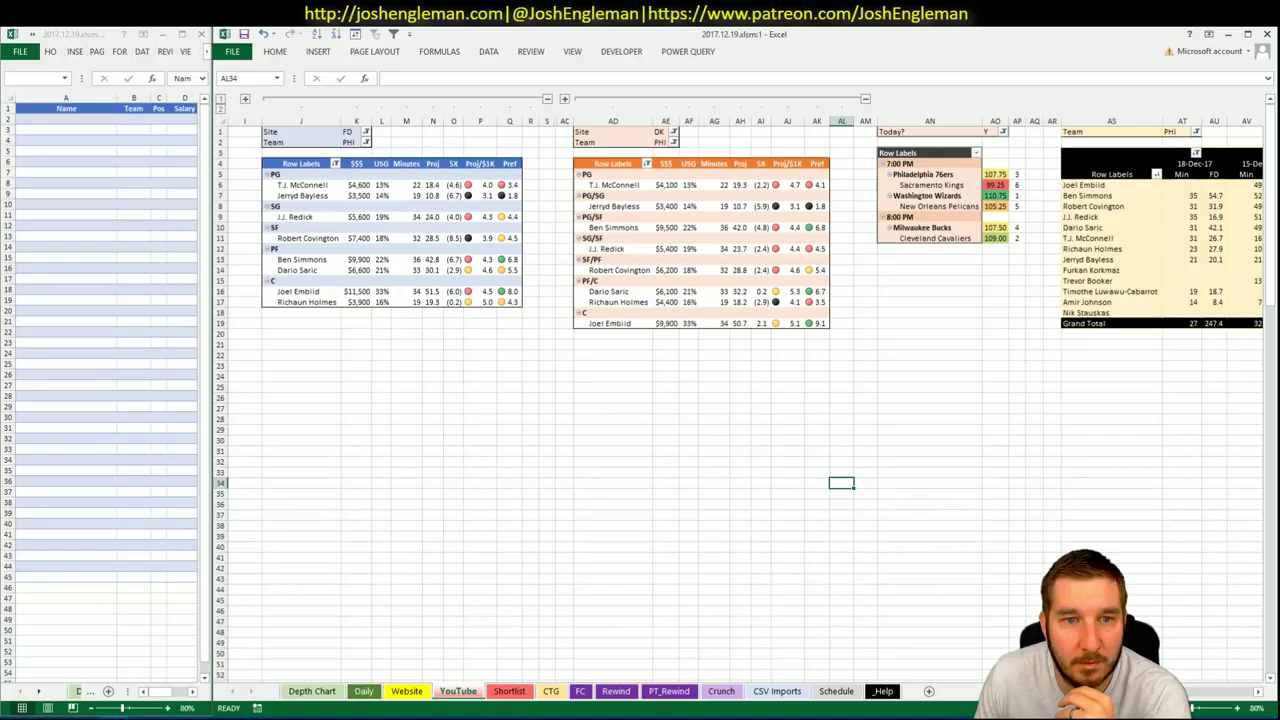
scroll(1222, 686, "right", 9)
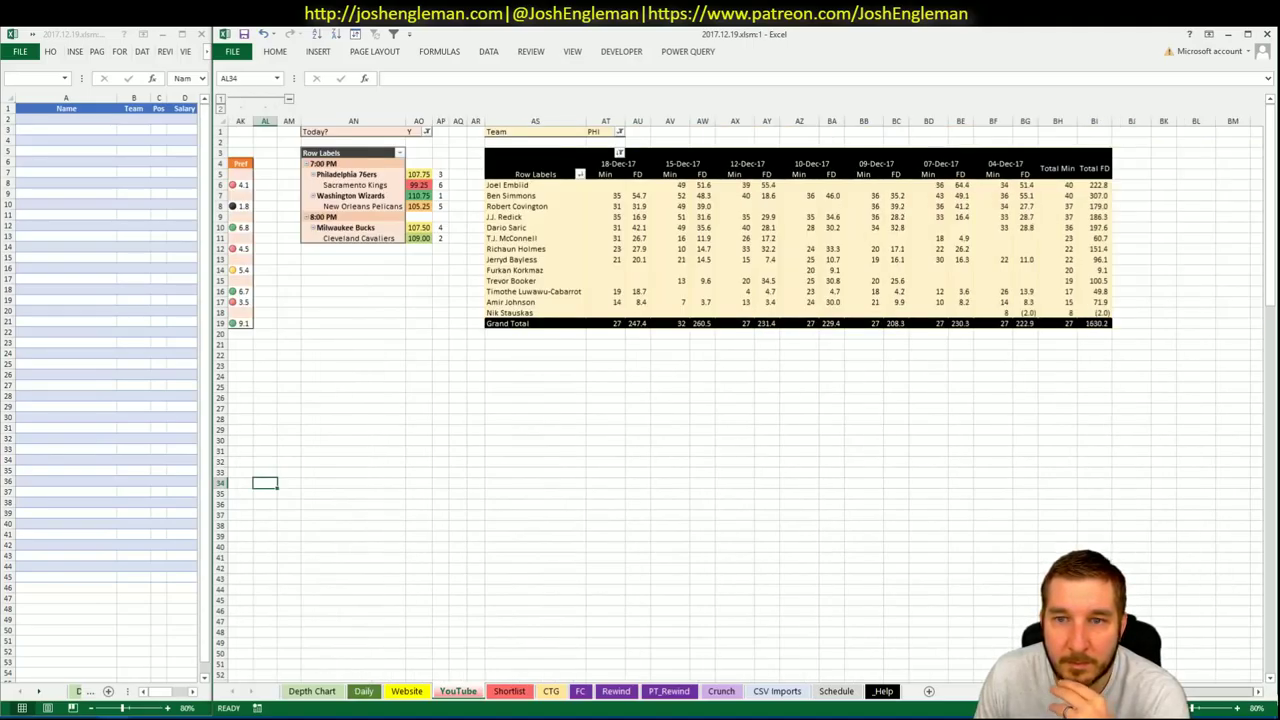
scroll(1222, 686, "left", 9)
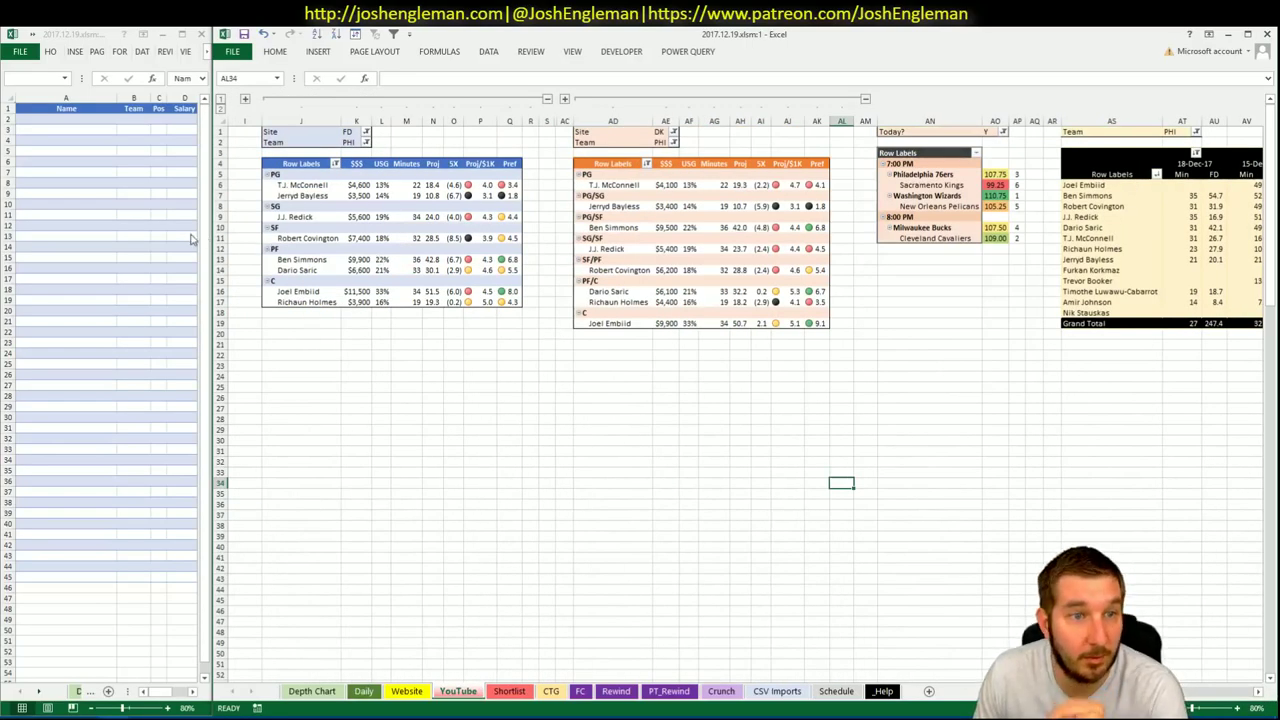
left_click(91, 122)
Add J.J. Redick and Robert Covington to the player list, auto-filling team, position and salary.
left_click(90, 118)
type("J.J. Redick")
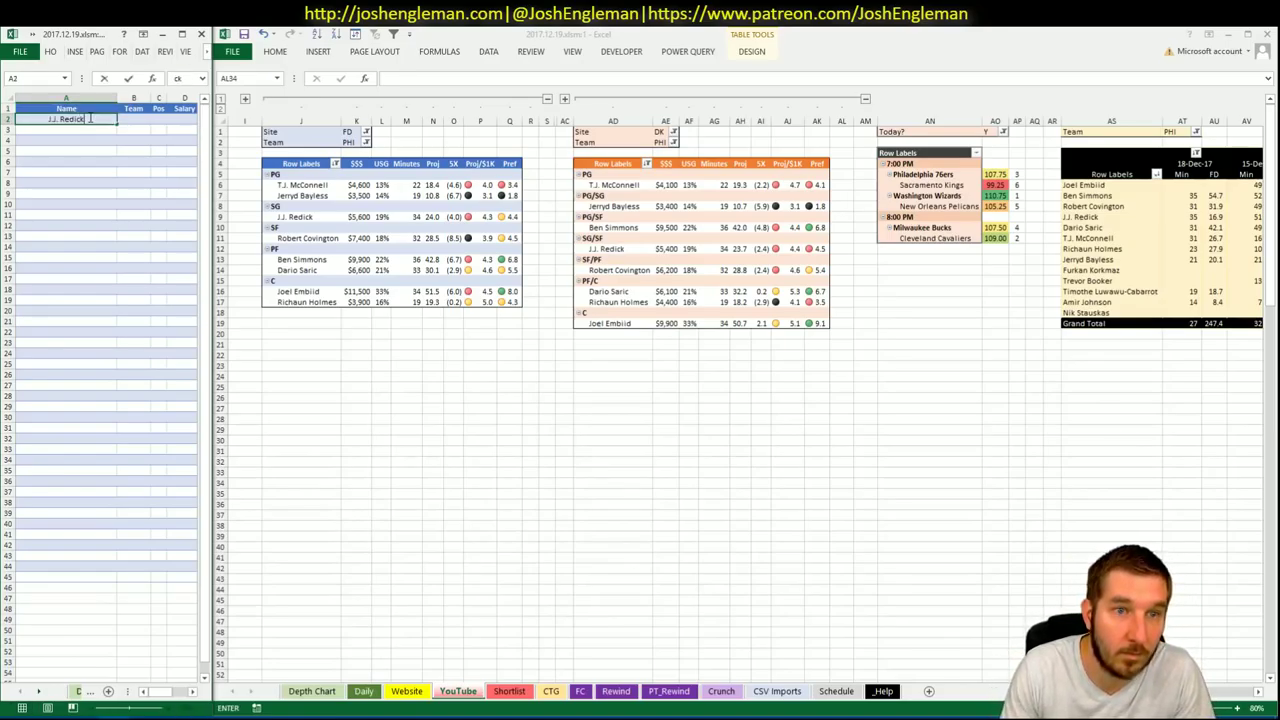
key("Return")
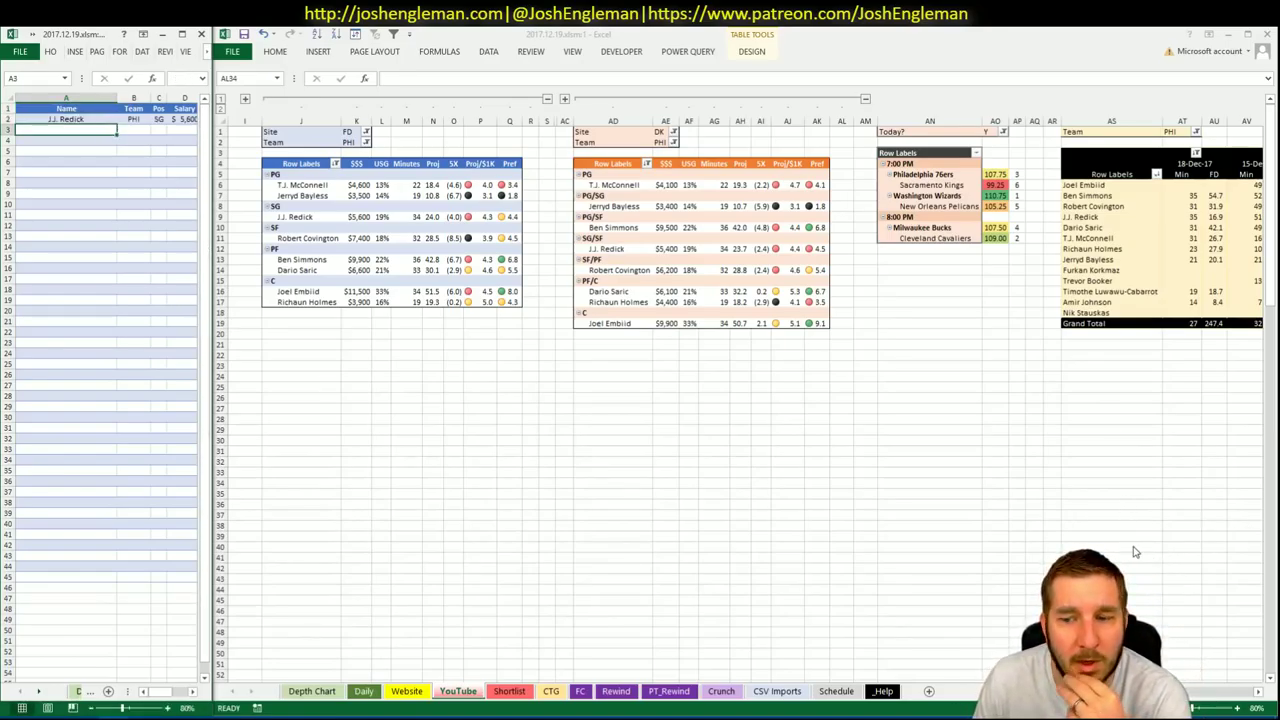
left_click(841, 483)
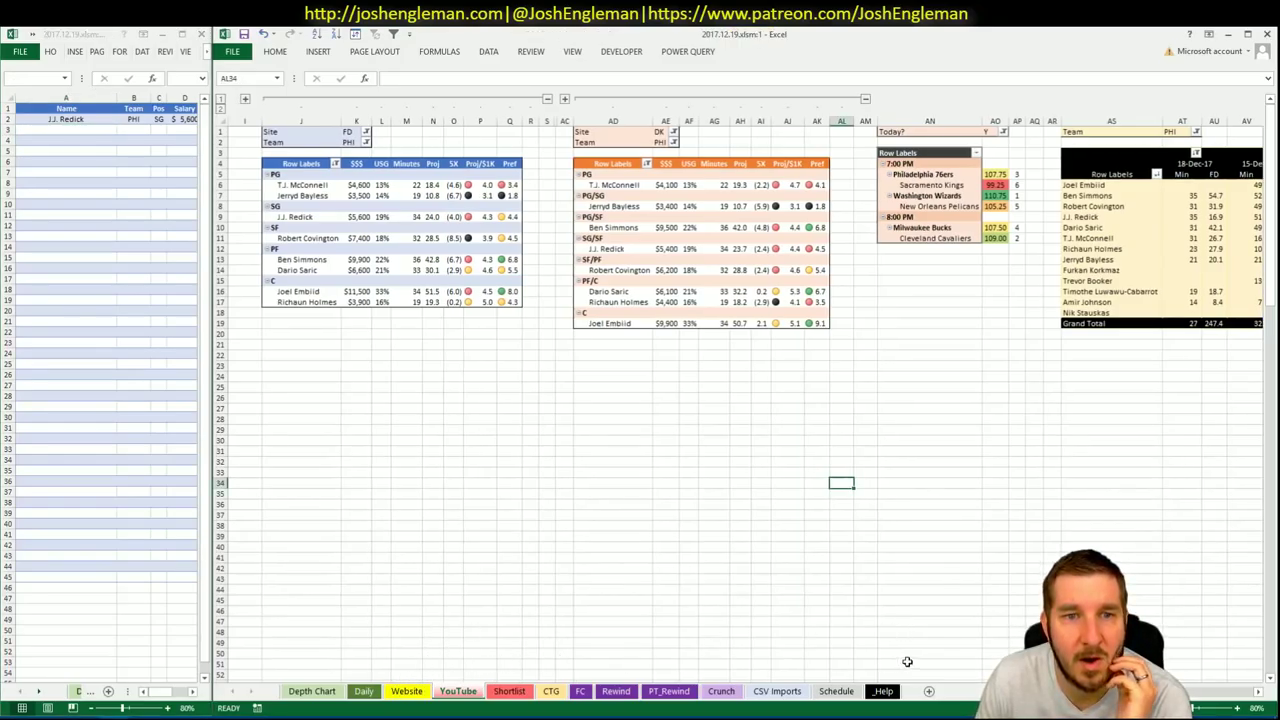
scroll(1205, 700, "right", 8)
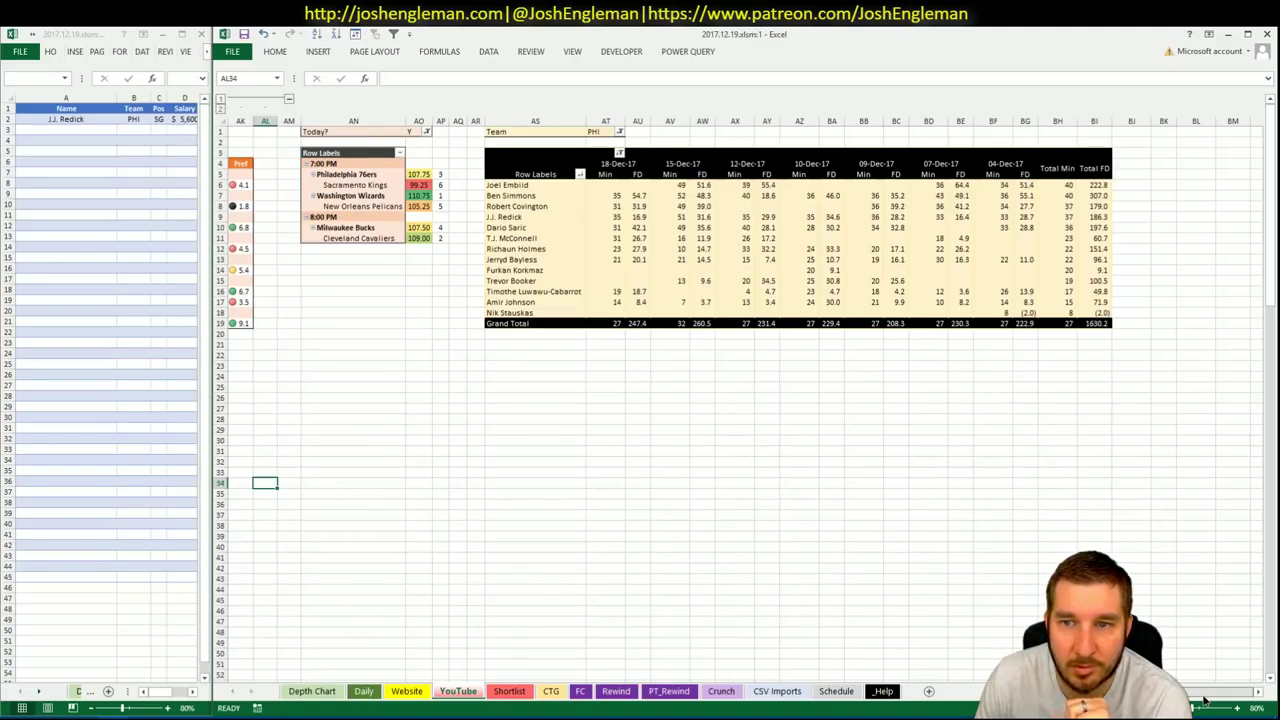
scroll(1205, 700, "left", 8)
left_click(94, 206)
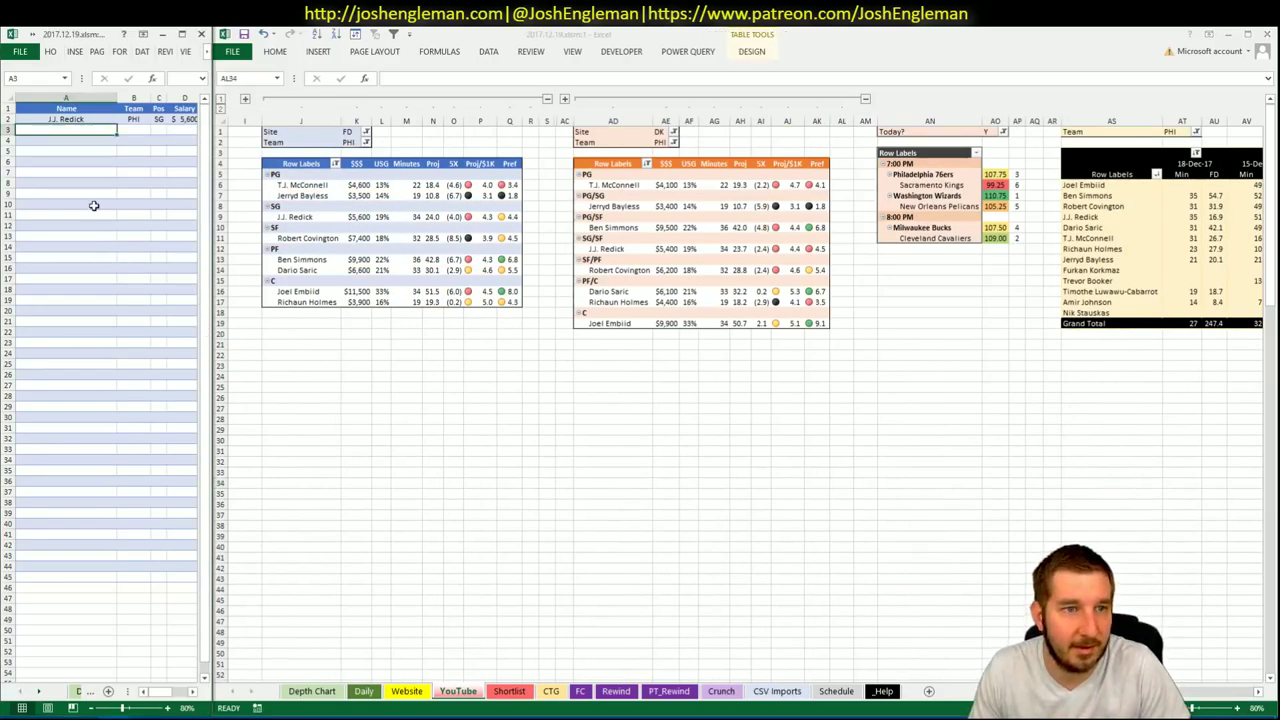
type("Robert Covington")
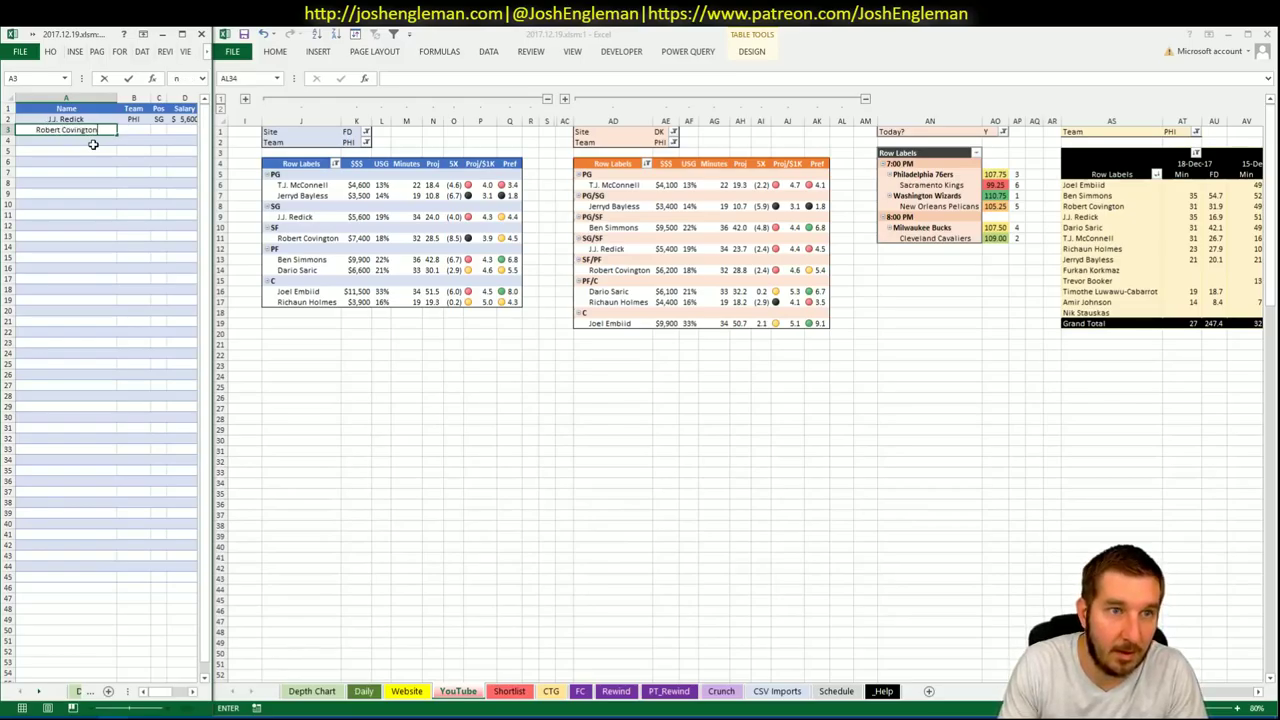
key("Return")
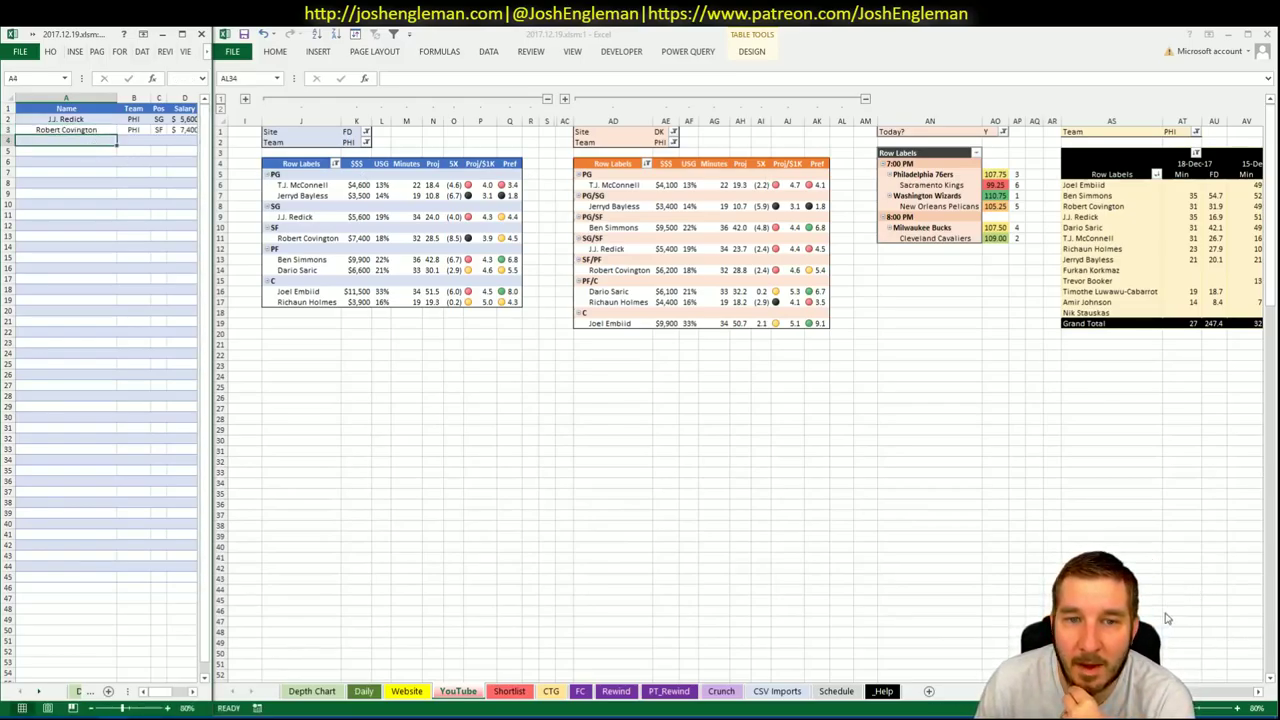
Add Joel Embiid and Dario Saric to the player list, Saric coming in at $6,600.
left_click(1238, 690)
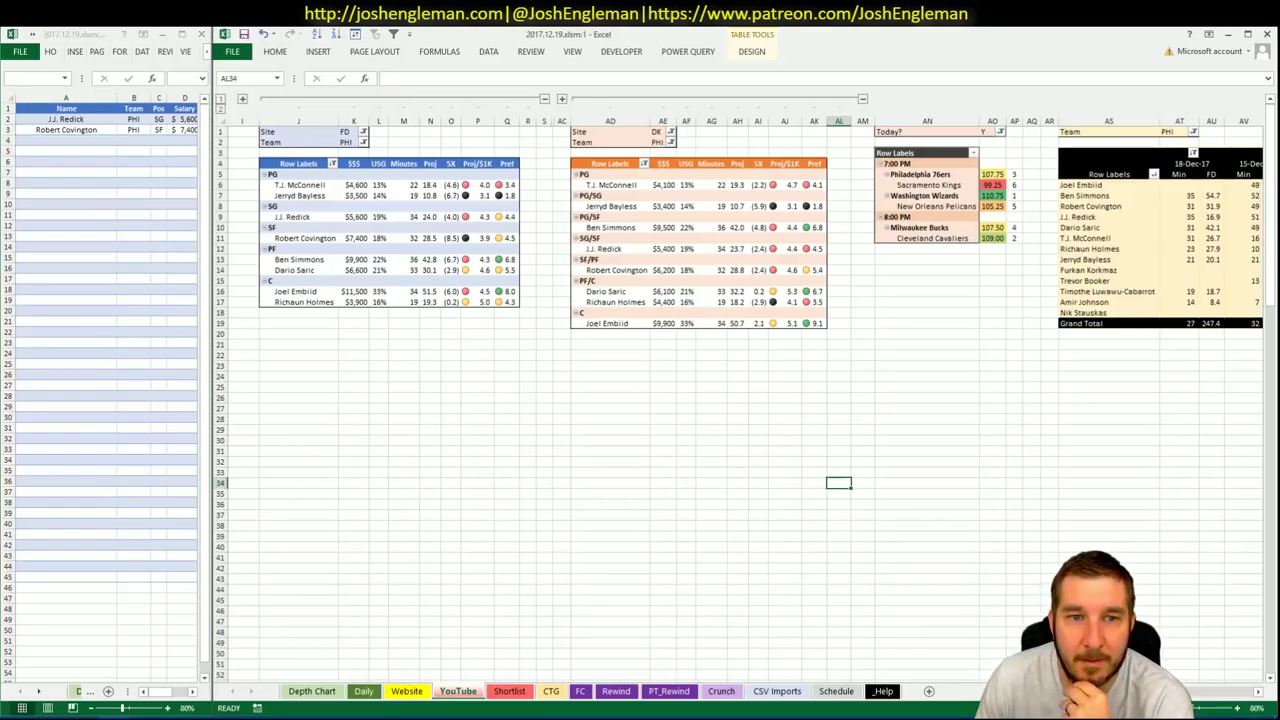
scroll(1238, 690, "right", 10)
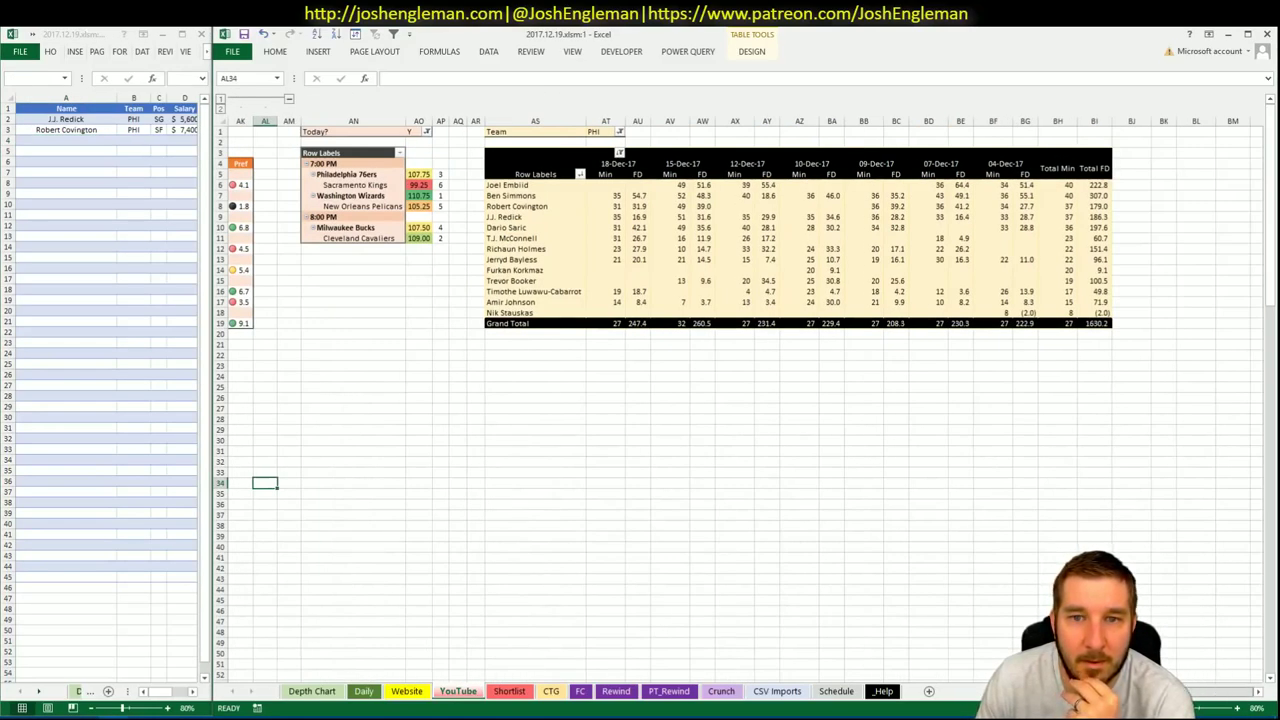
scroll(1238, 690, "left", 10)
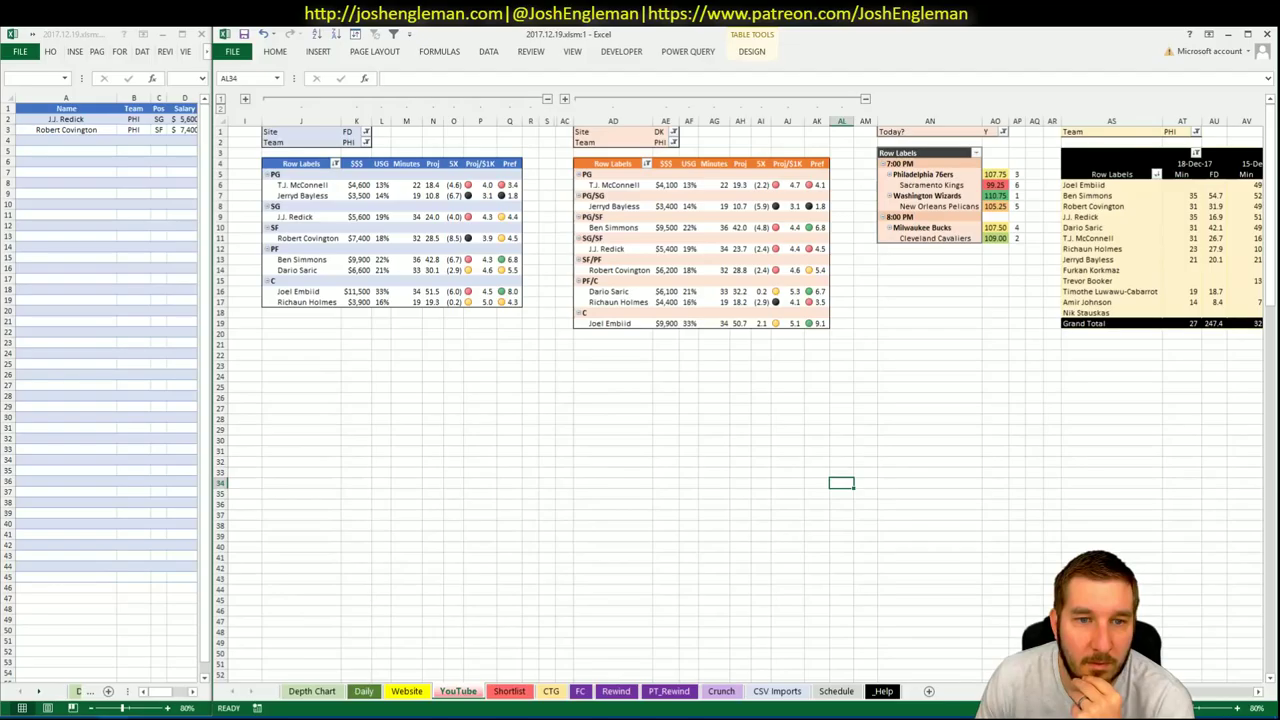
scroll(1238, 690, "right", 10)
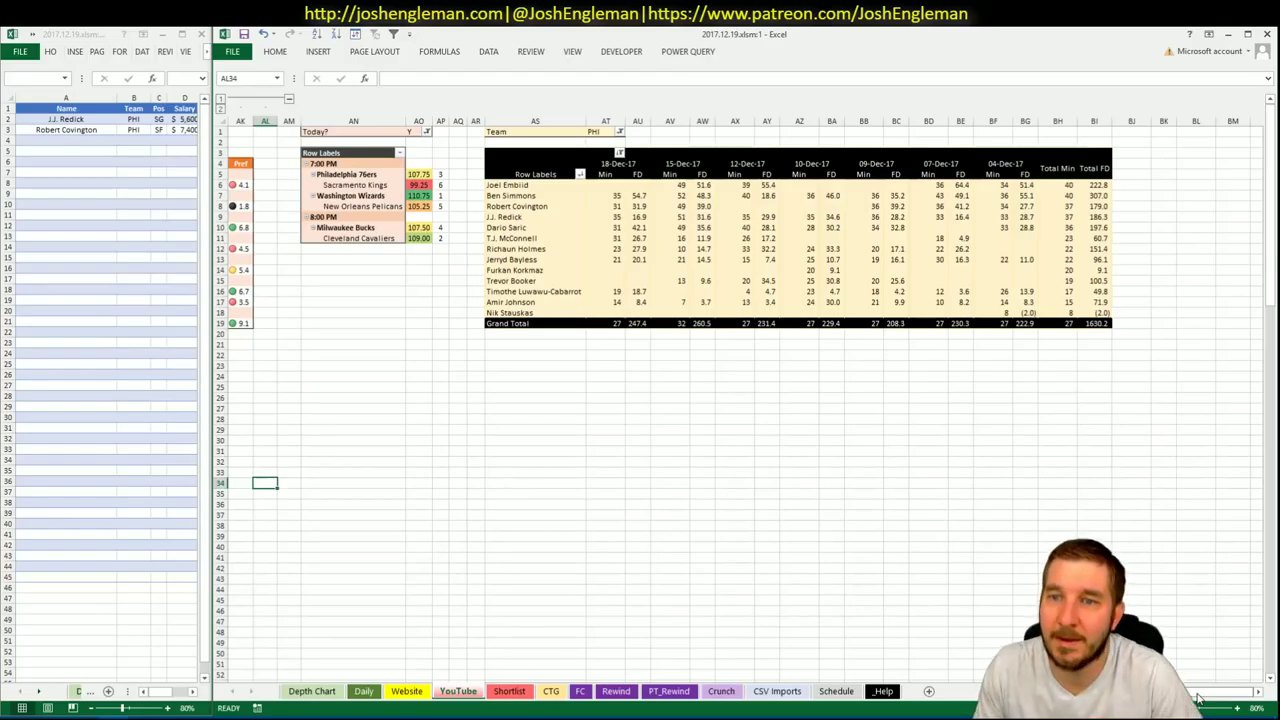
scroll(1198, 698, "left", 10)
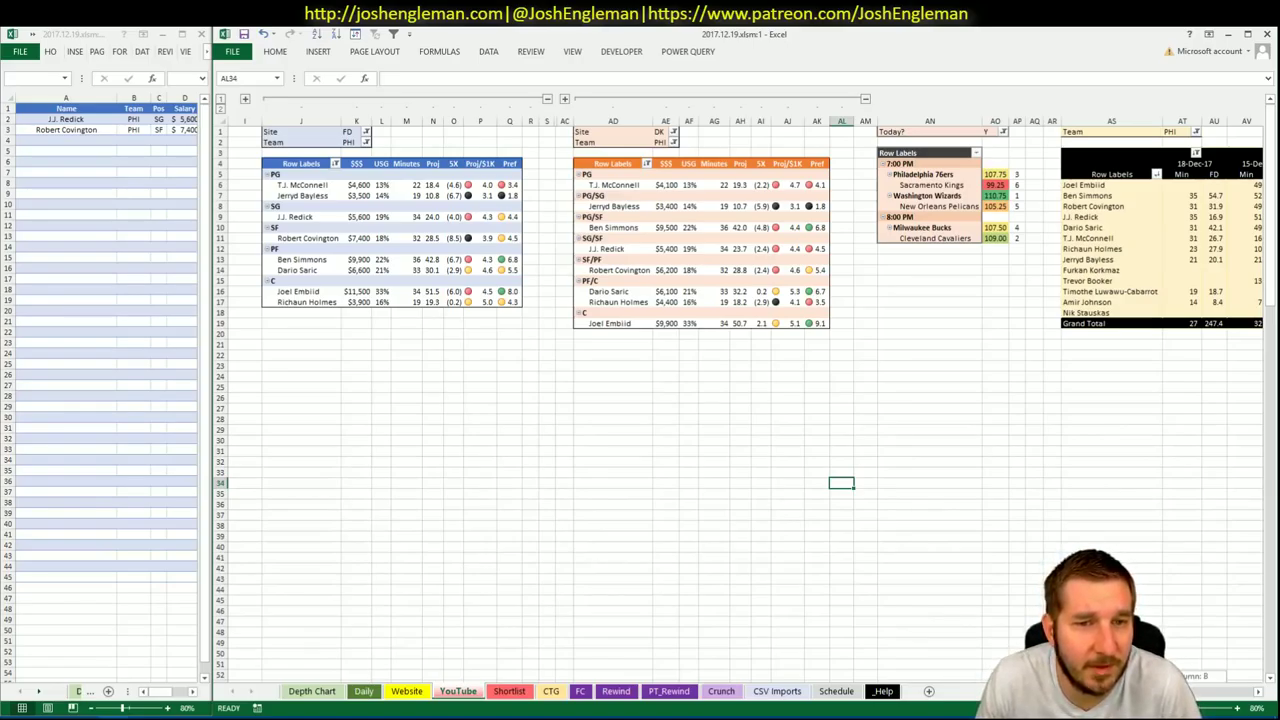
scroll(1240, 685, "right", 10)
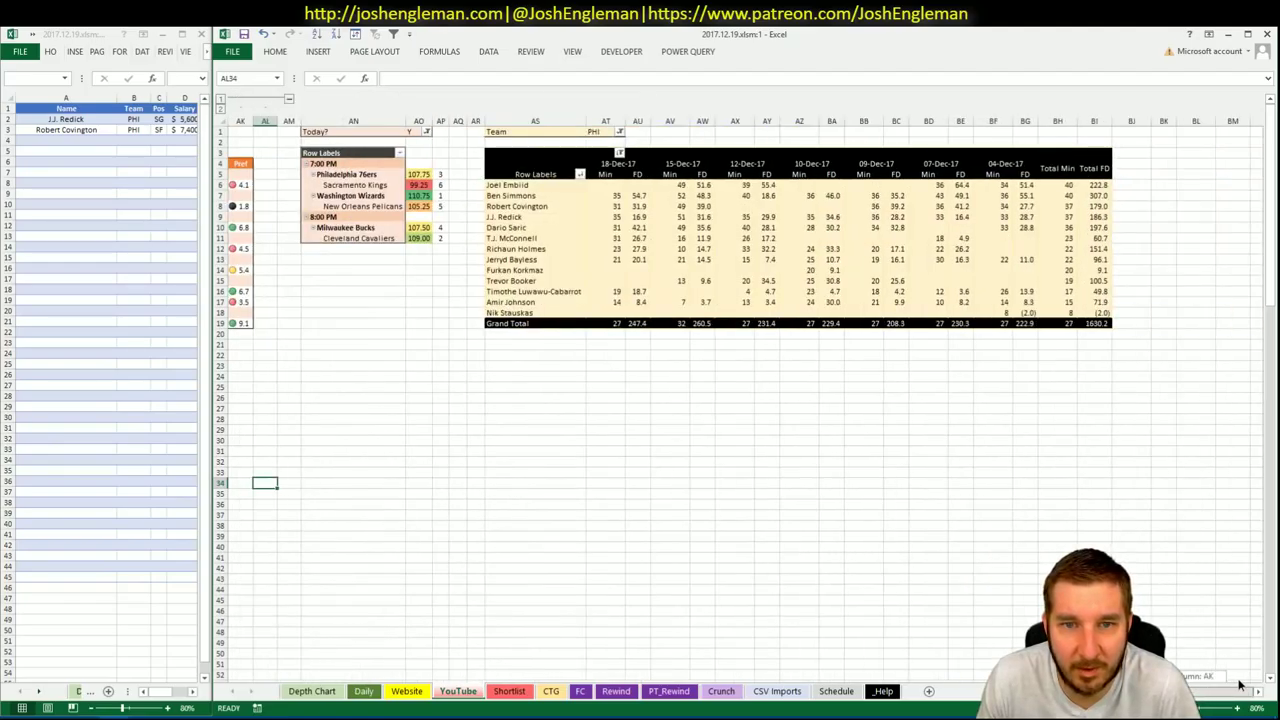
scroll(1240, 685, "left", 10)
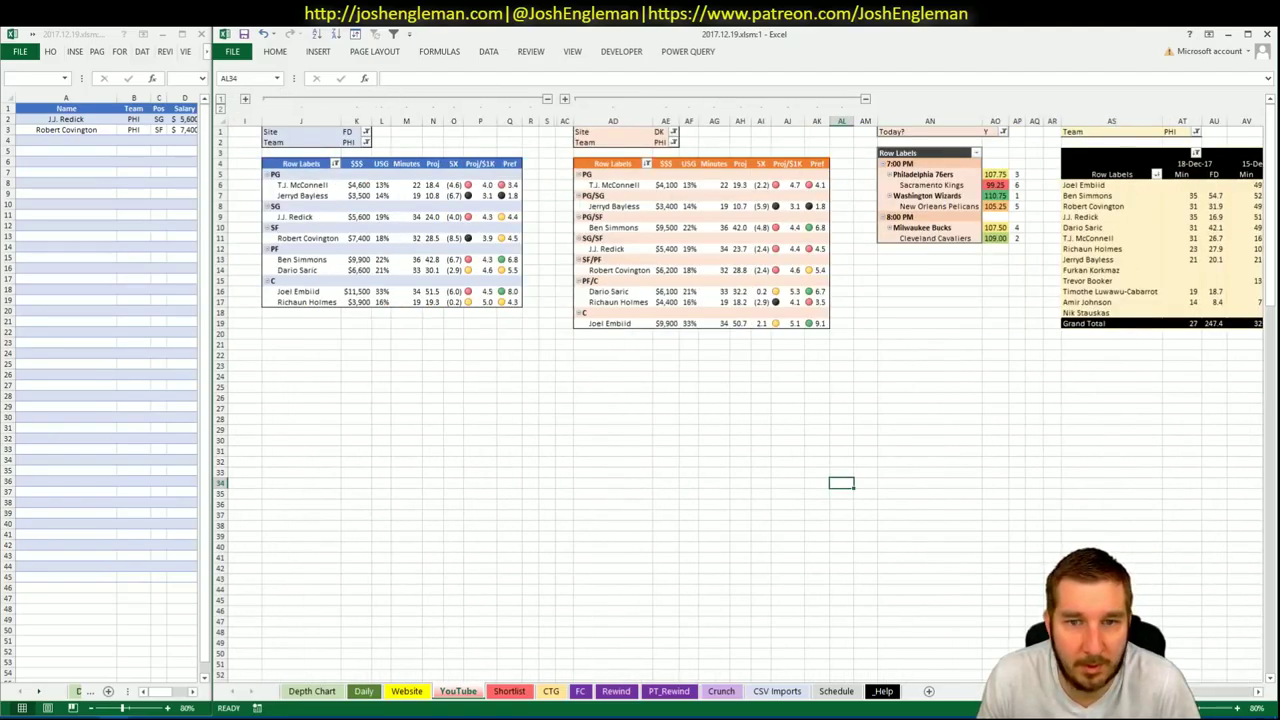
left_click(93, 138)
type("Joel Embiid")
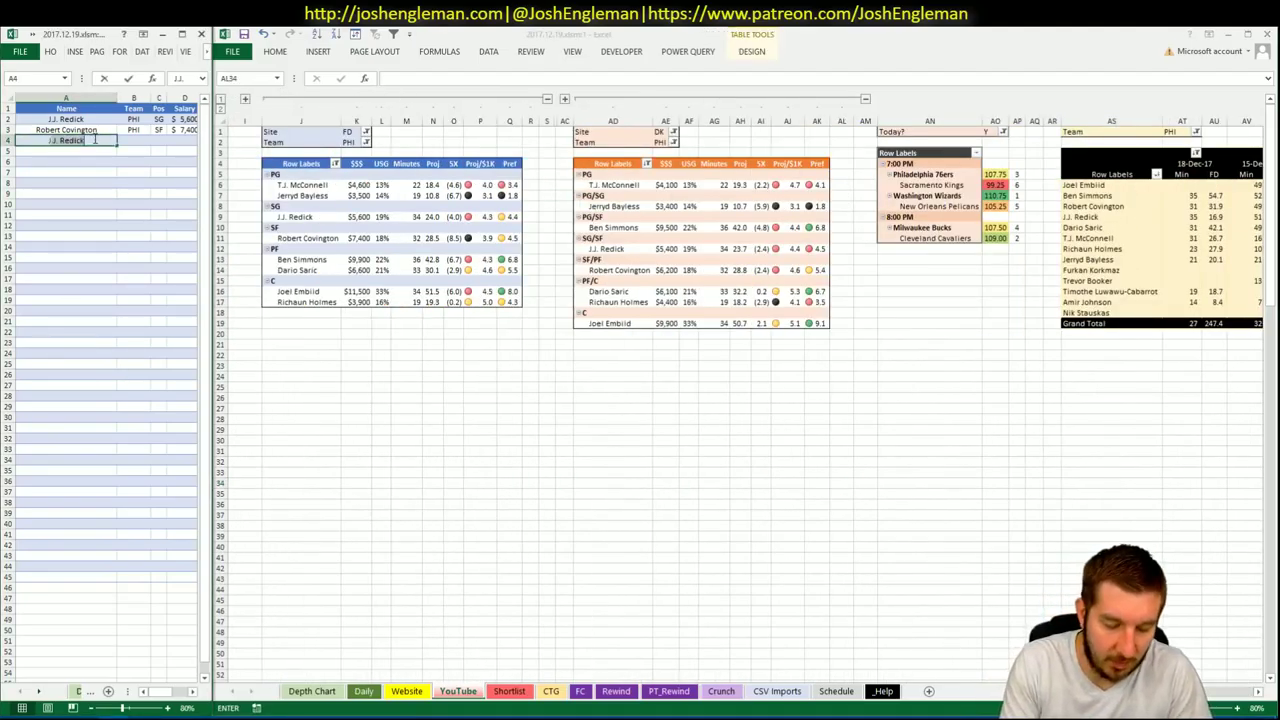
key("Return")
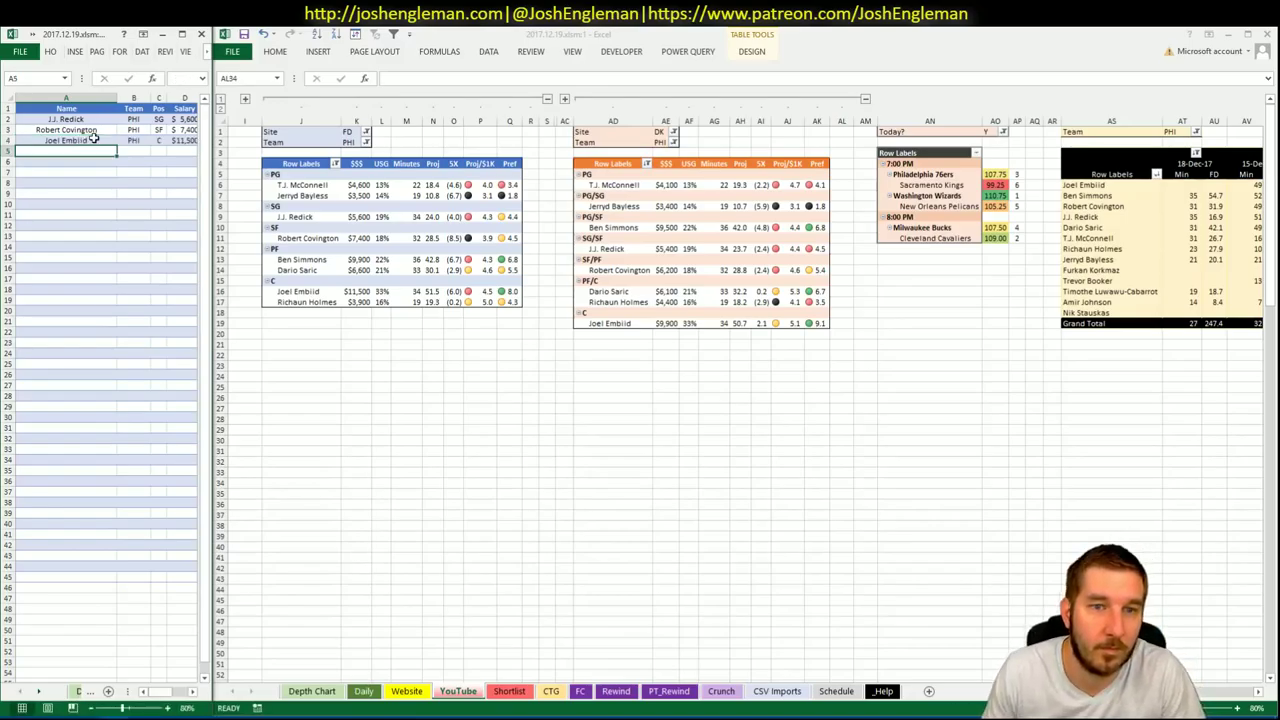
left_click(435, 344)
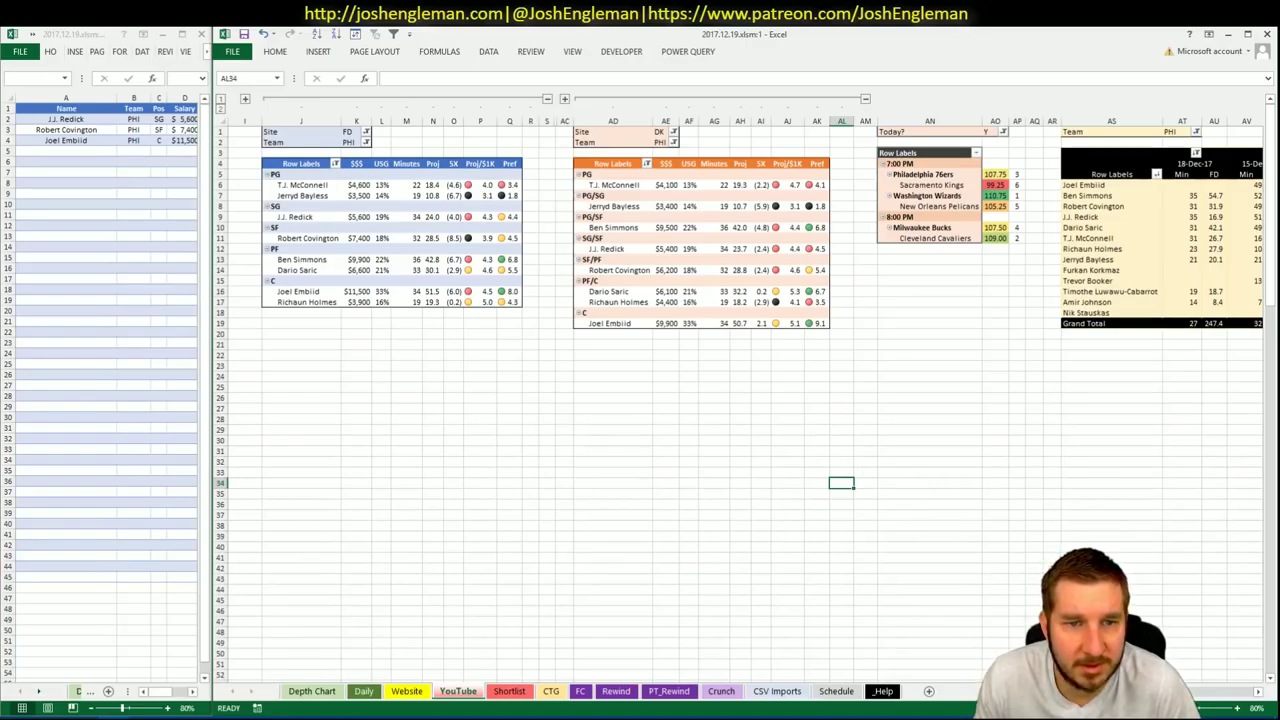
scroll(1211, 698, "right", 5)
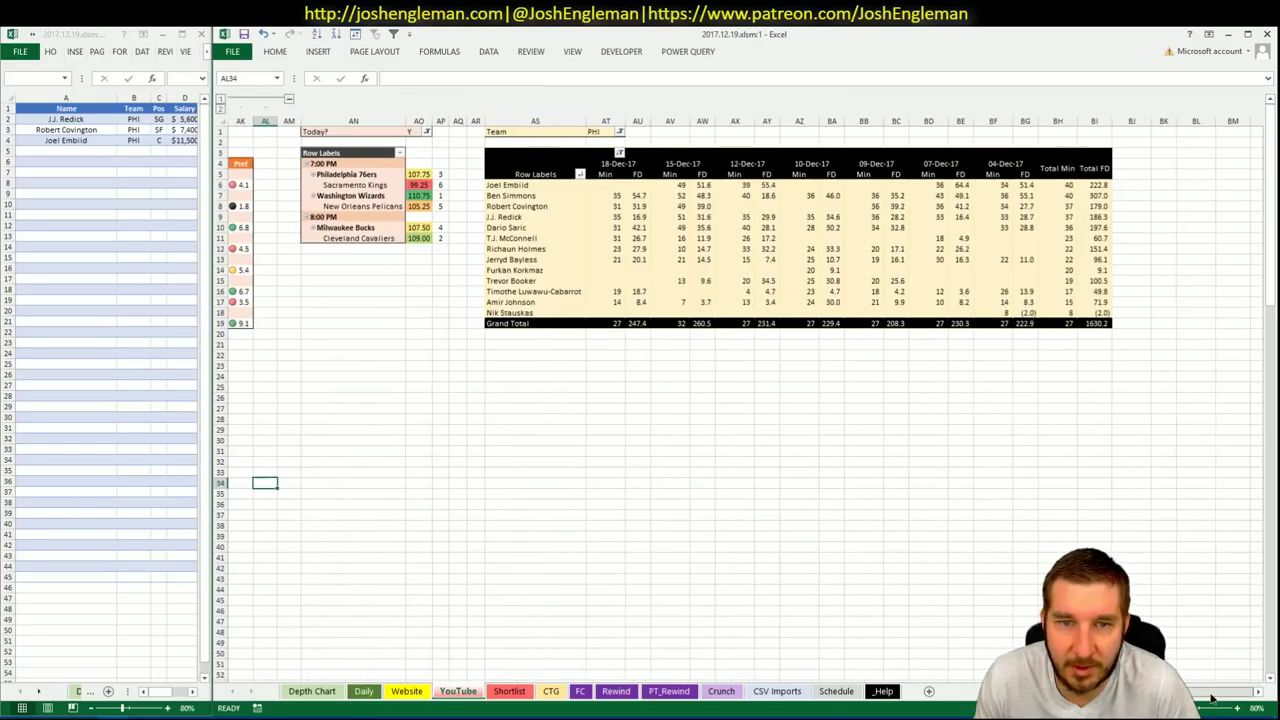
scroll(1211, 698, "left", 5)
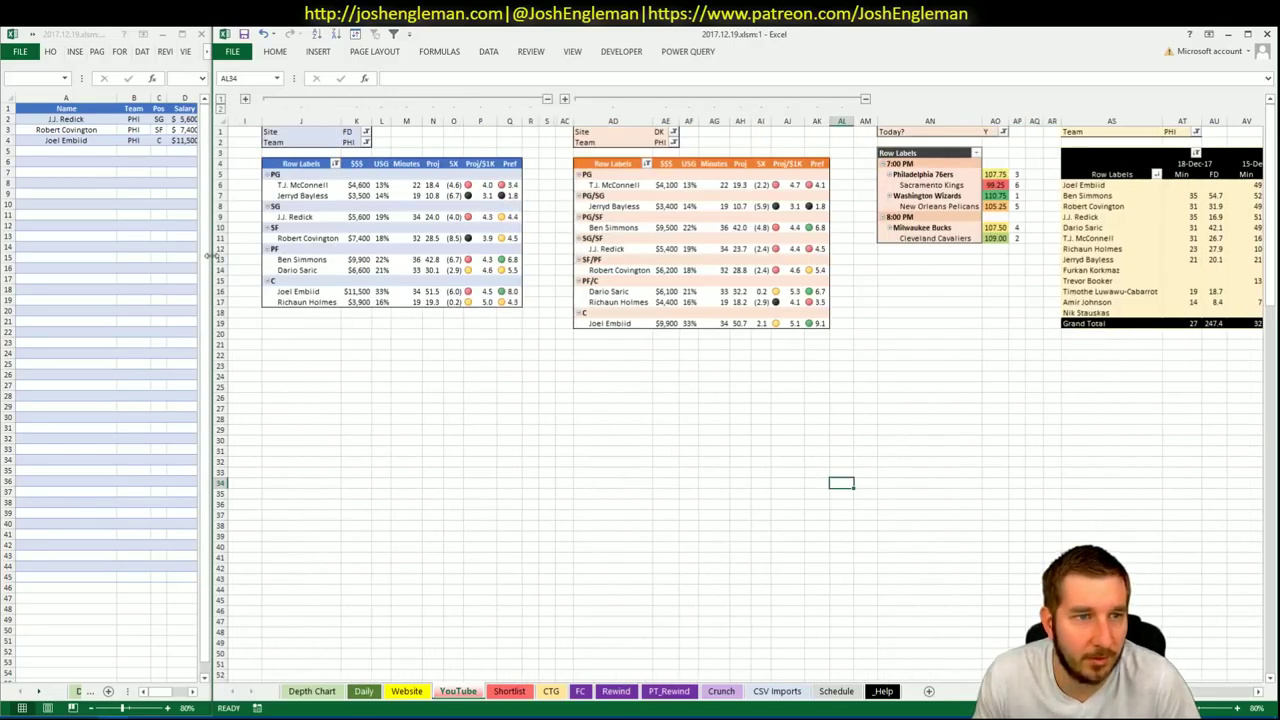
left_click(70, 152)
type("Dario Saric")
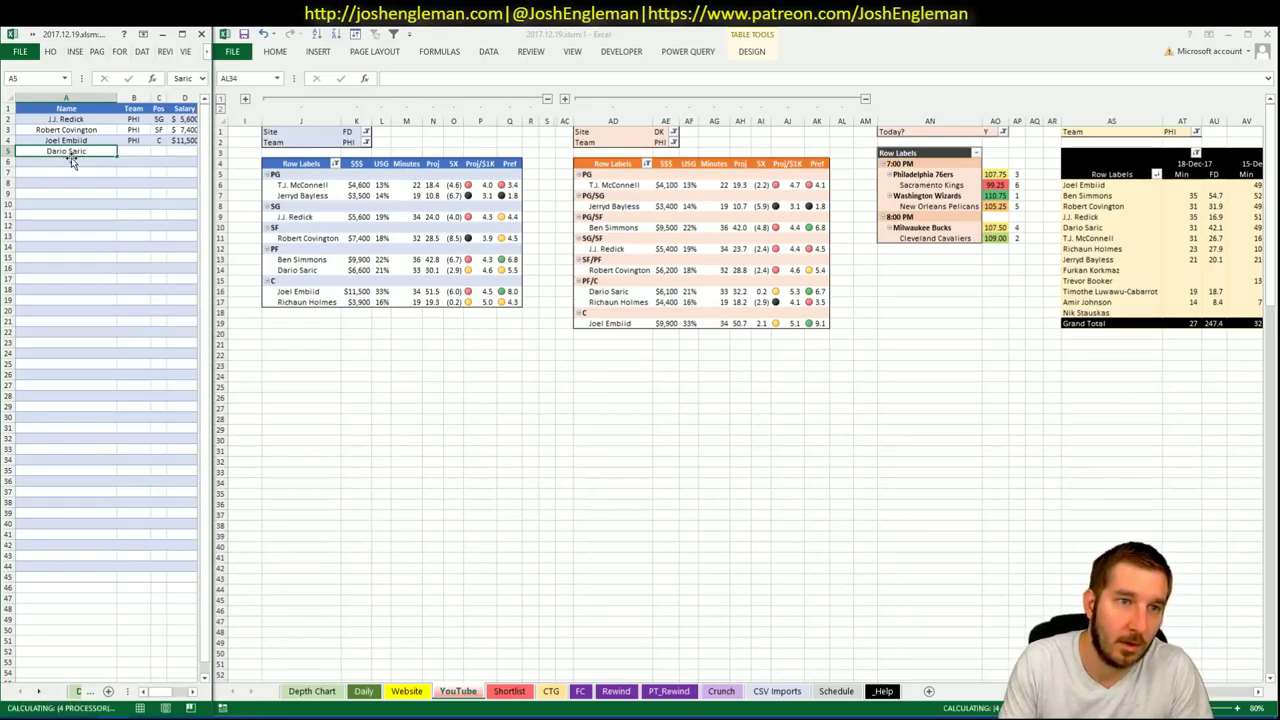
key("Return")
left_click(158, 182)
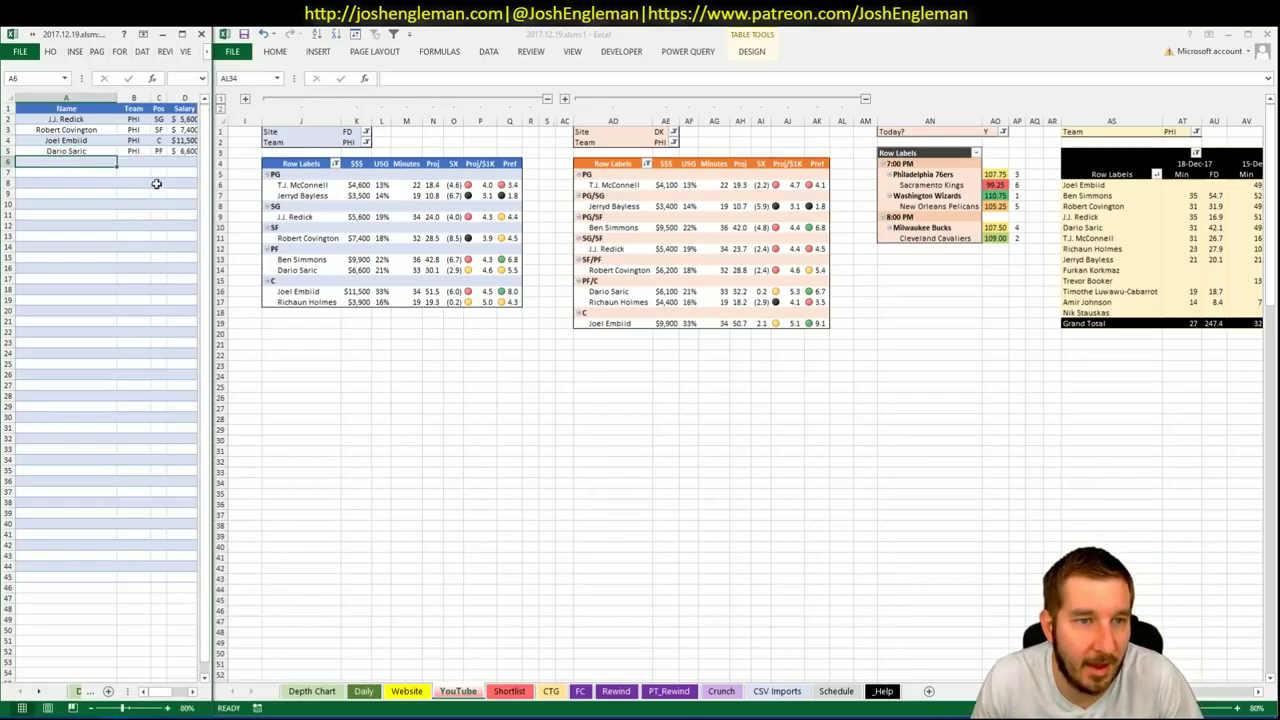
left_click(213, 200)
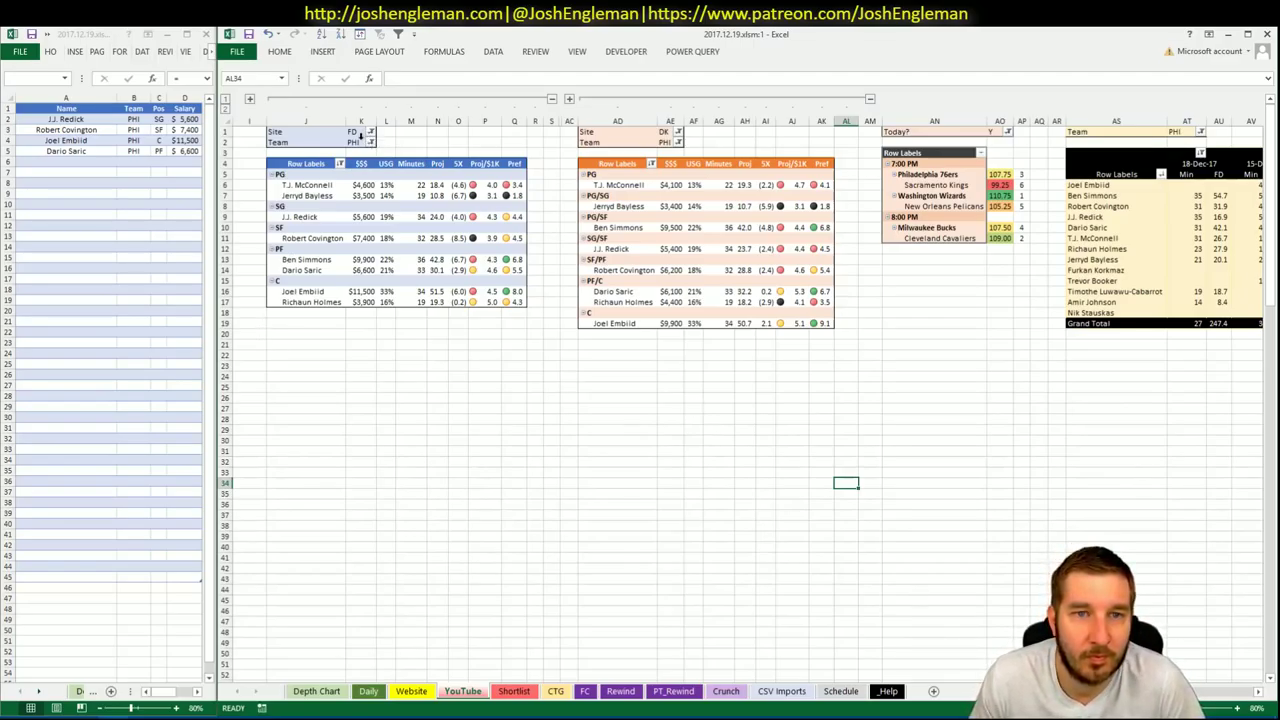
Switch the FD, DK and minutes pivot Team filters to SAC.
left_click(361, 141)
type("SAC")
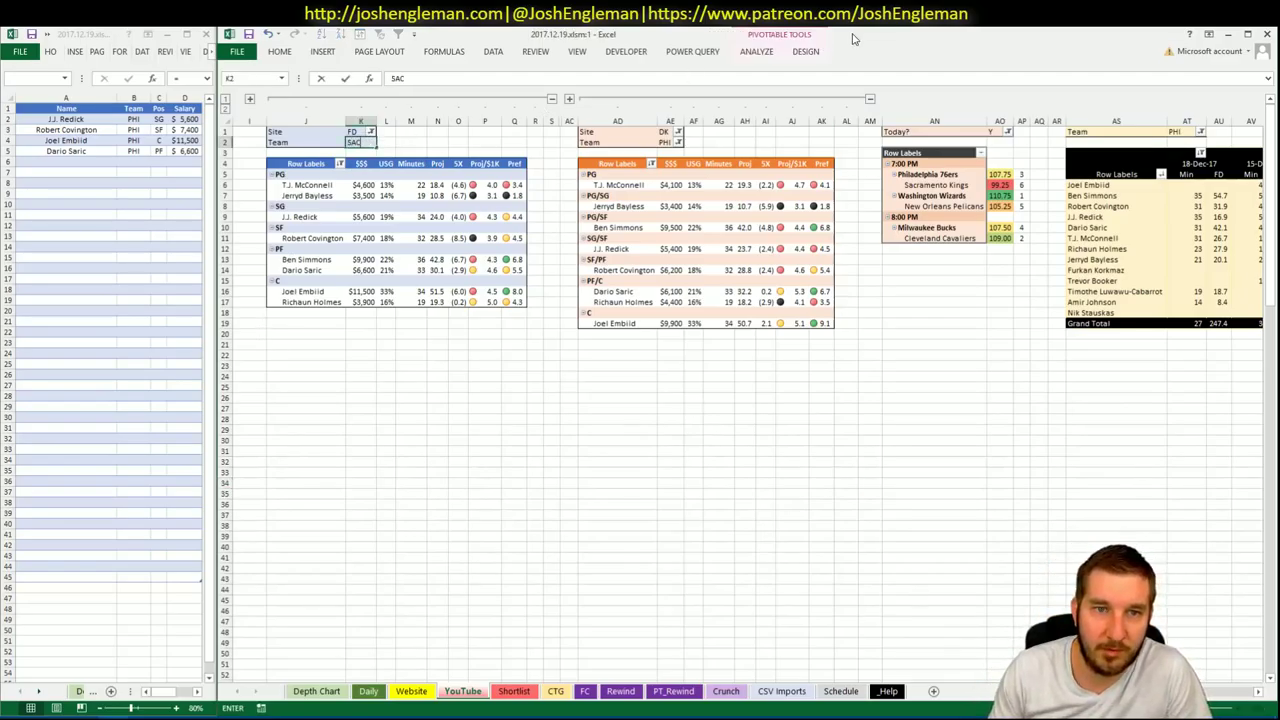
left_click(672, 142)
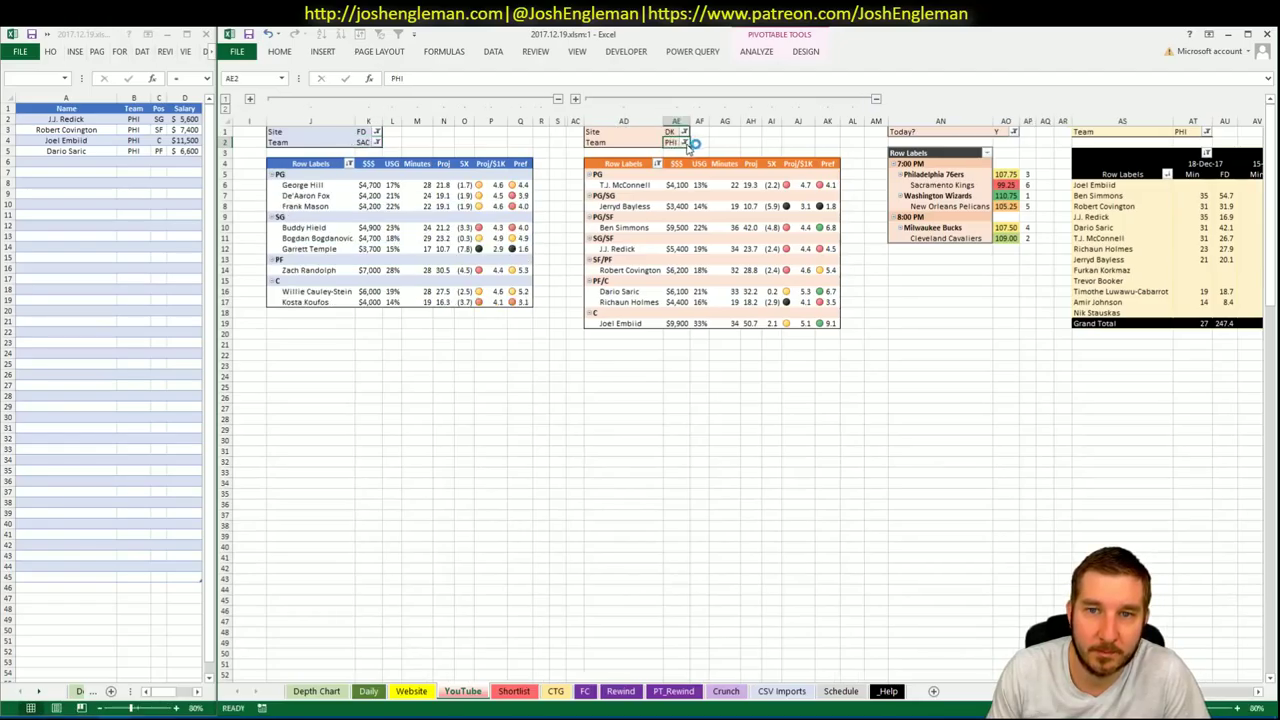
type("SAC")
left_click(1222, 133)
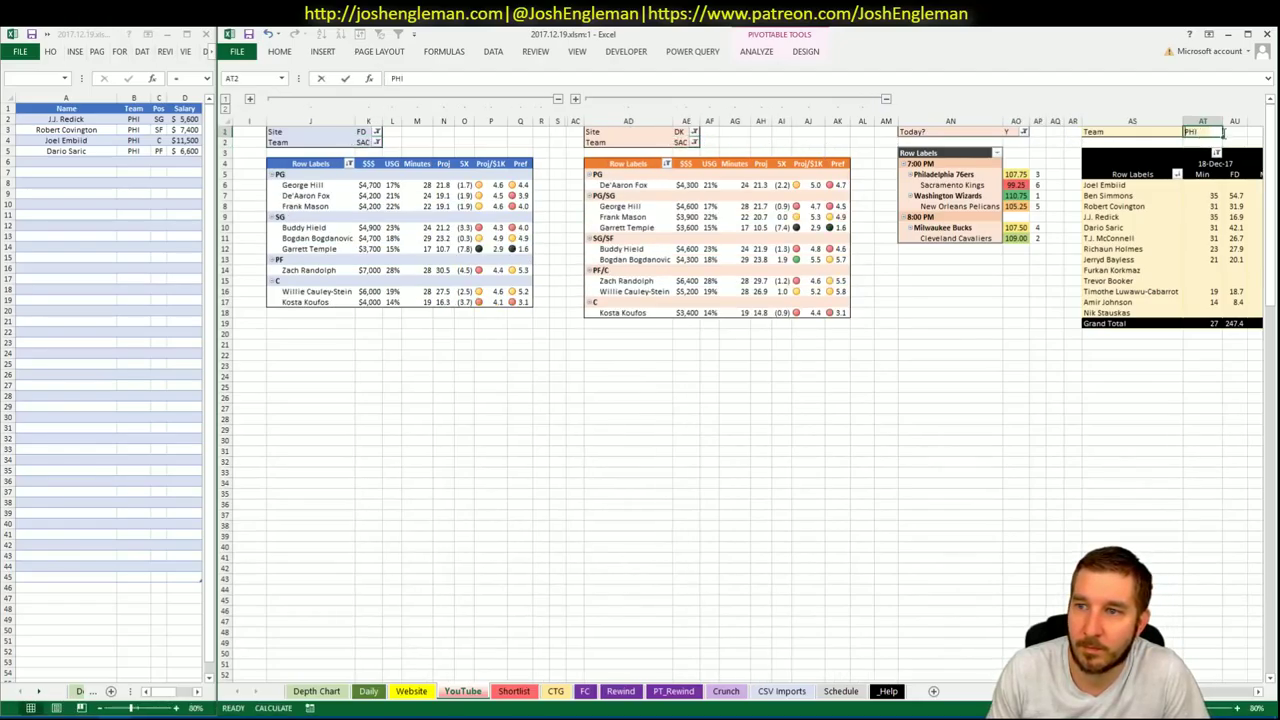
type("SAC")
left_click(1098, 481)
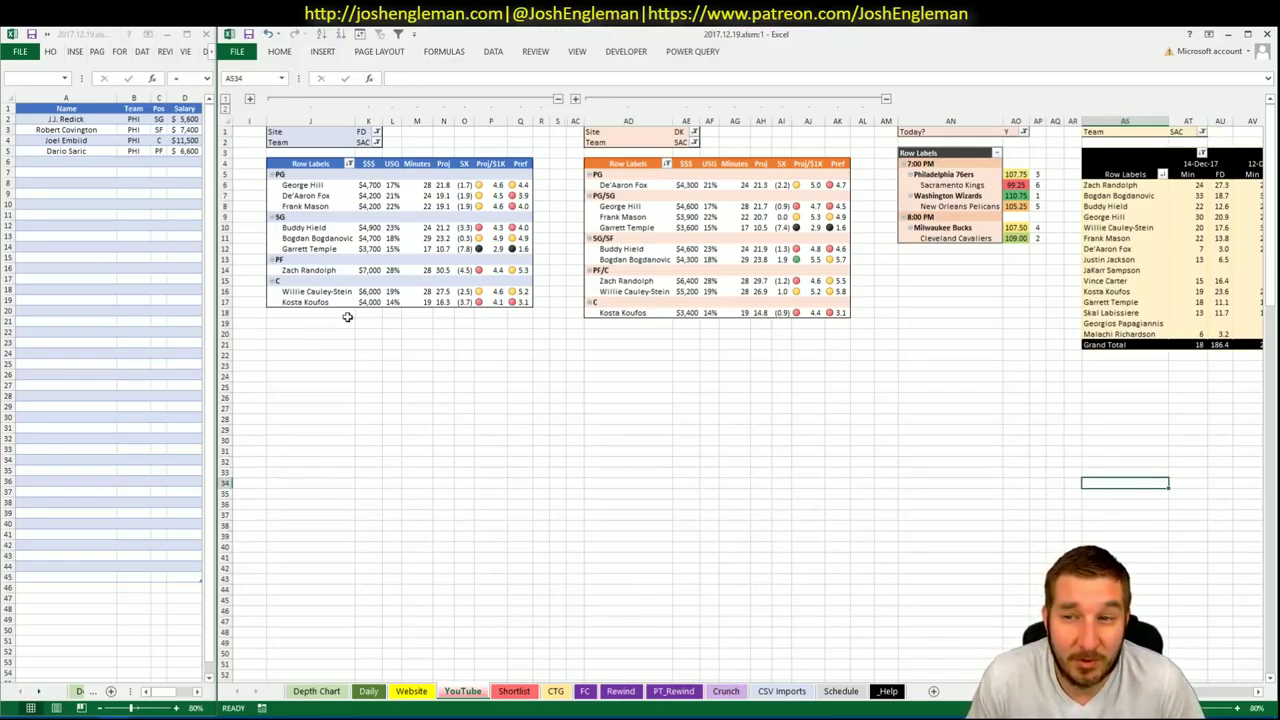
Narrow the spacer columns AL:AM and AQ:AR on the pivot sheet.
left_click(868, 121)
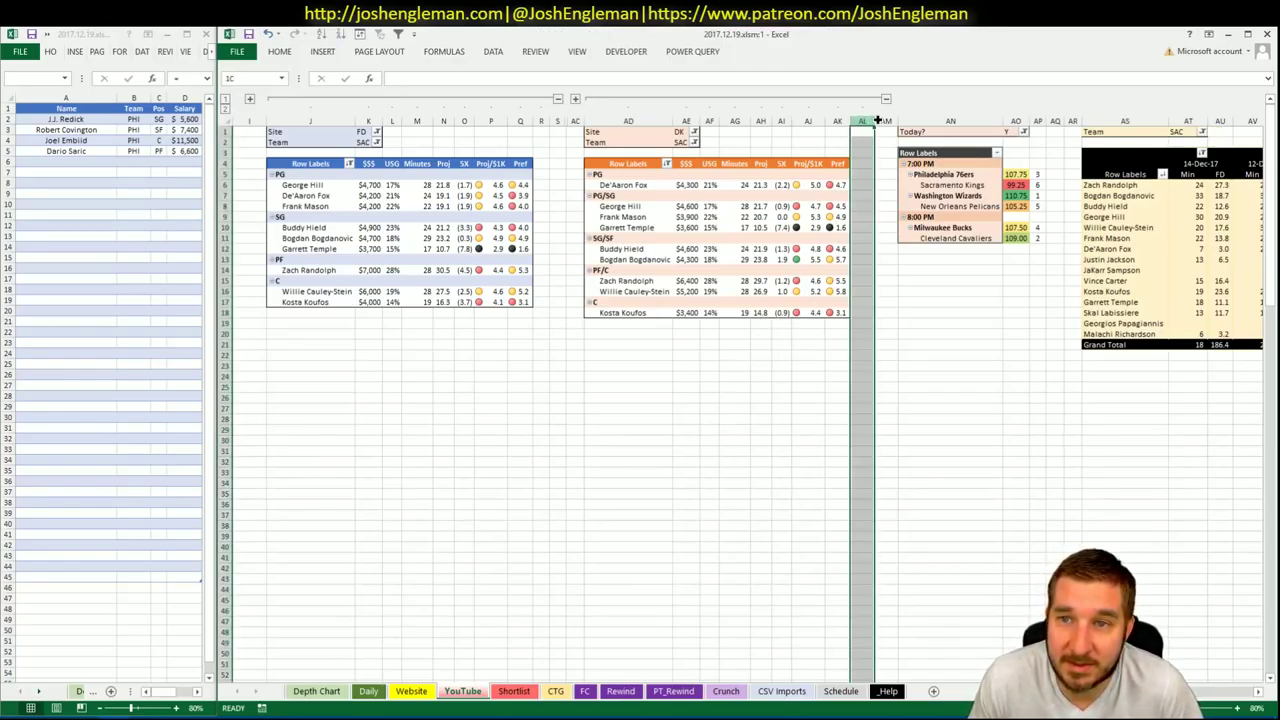
left_click_drag(876, 121, 886, 121)
left_click_drag(1055, 121, 1061, 121)
left_click(933, 325)
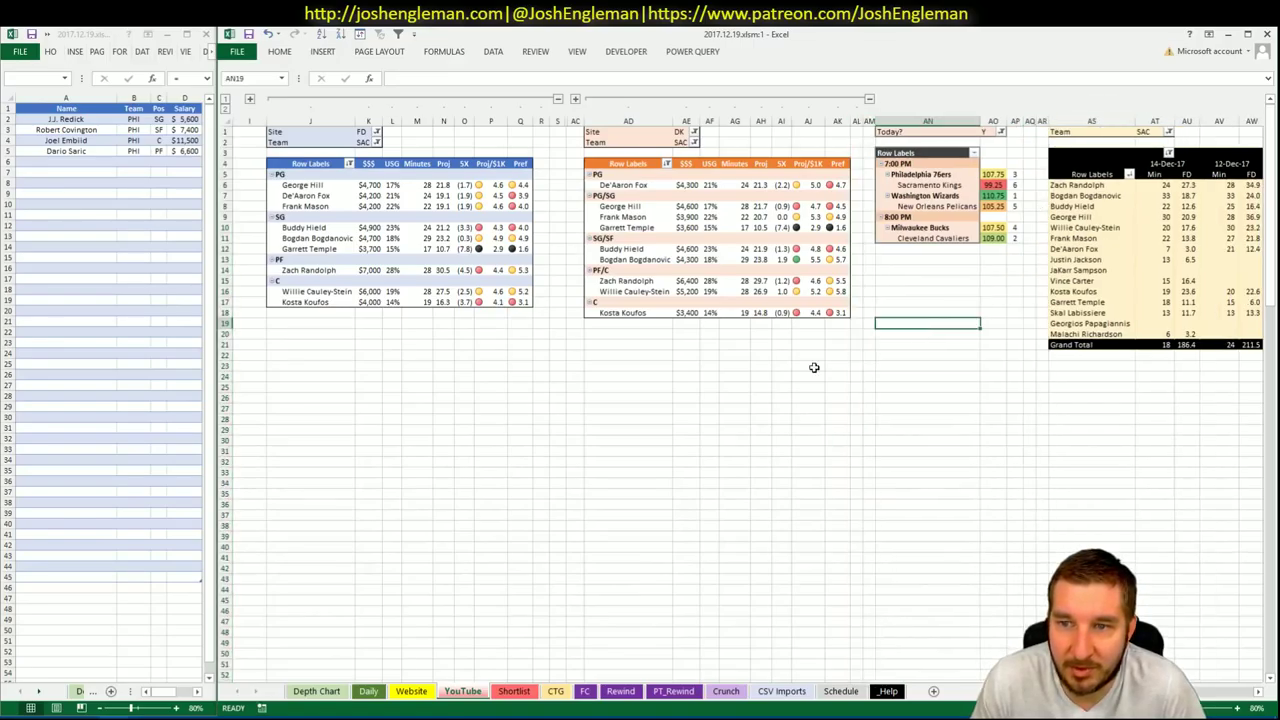
left_click(586, 566)
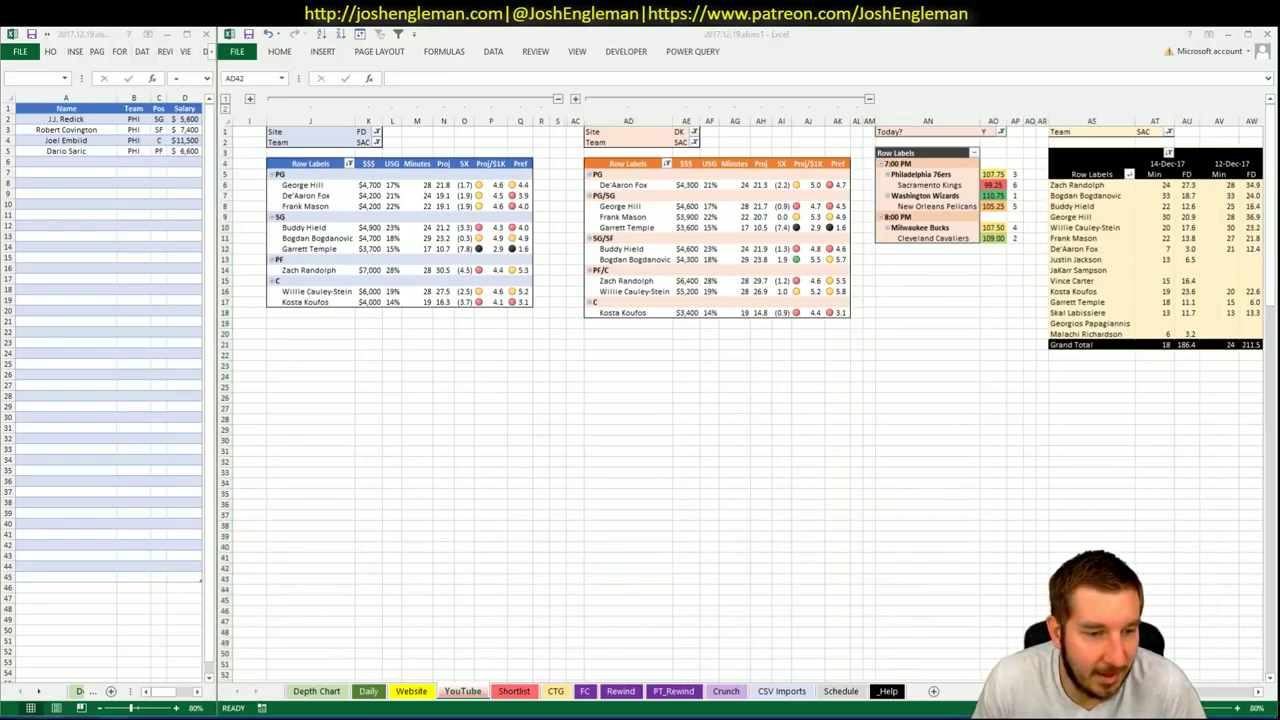
Open the Sacramento Kings stats on Cleaning the Glass and copy their Shooting: Frequency table.
key("alt+Tab")
left_click(380, 144)
type("kin")
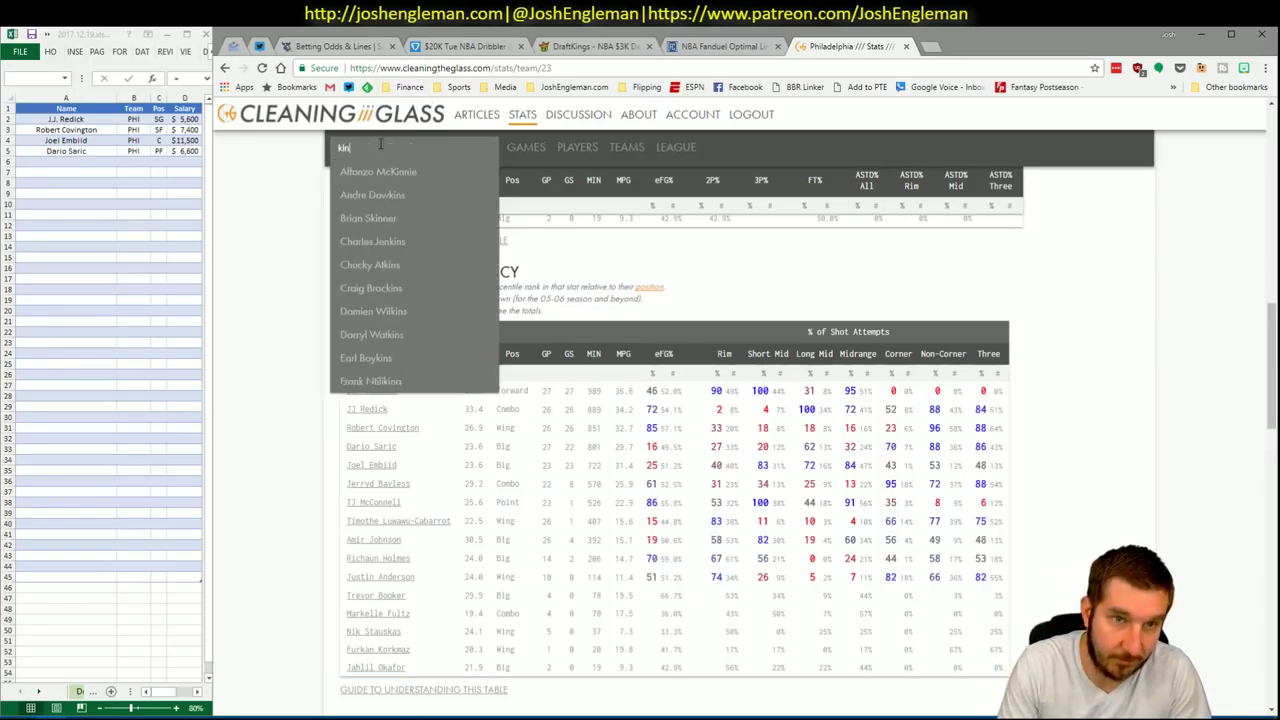
key("alt+Tab")
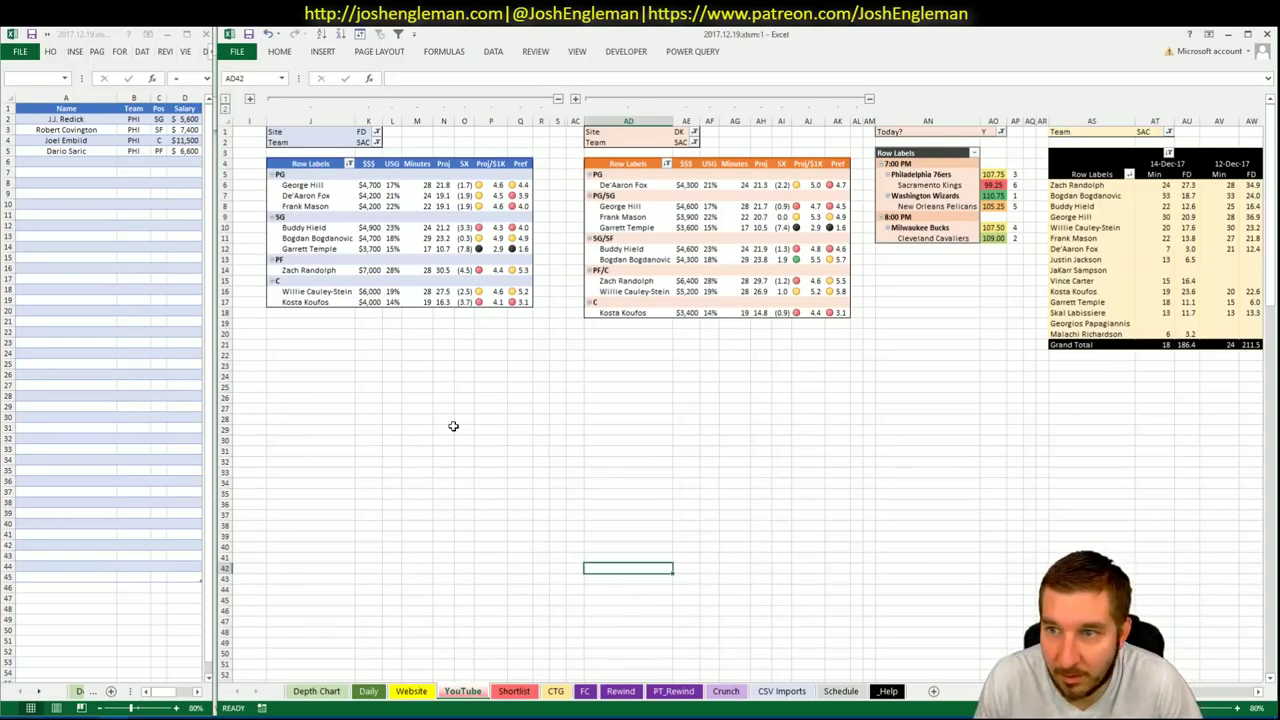
left_click_drag(1166, 186, 1172, 333)
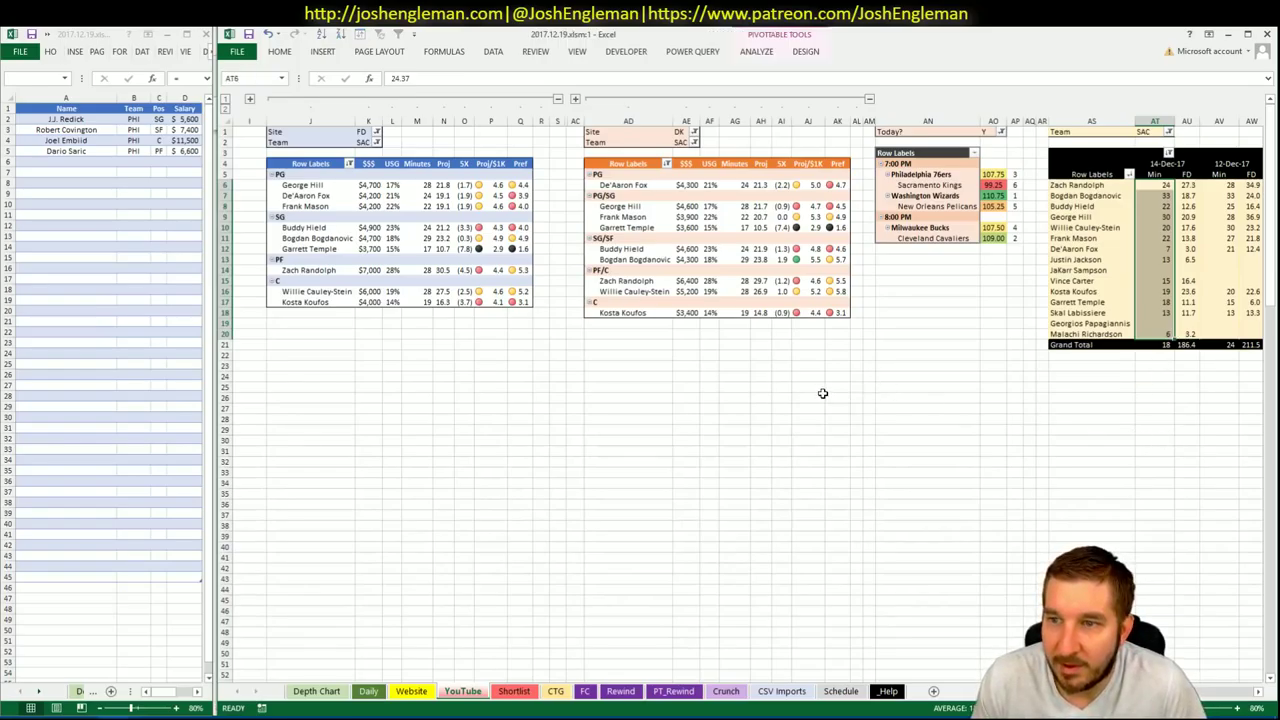
left_click(708, 385)
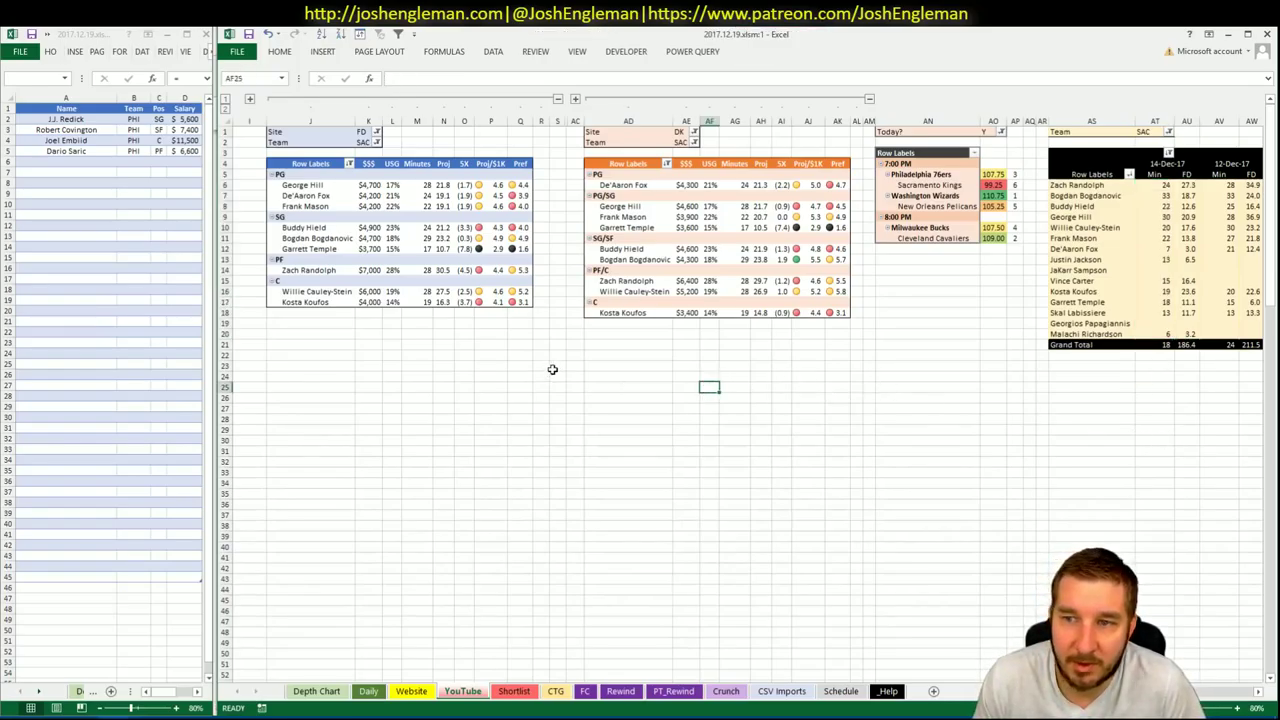
key("alt+Tab")
left_click(534, 385)
scroll(663, 465, "down", 5)
left_click_drag(990, 590, 346, 331)
key("alt+Tab")
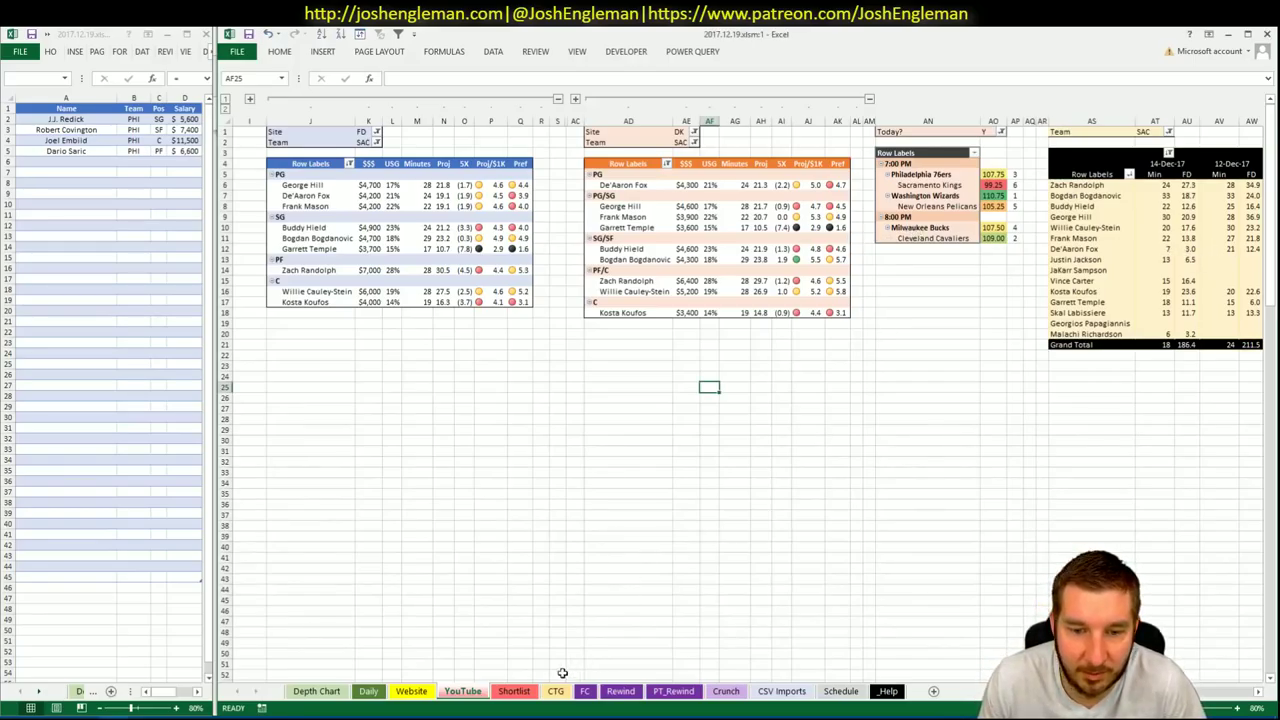
Refresh the CTG sheet with the Kings data, enter PHI as opponent in V5, then review both sheets.
left_click(556, 691)
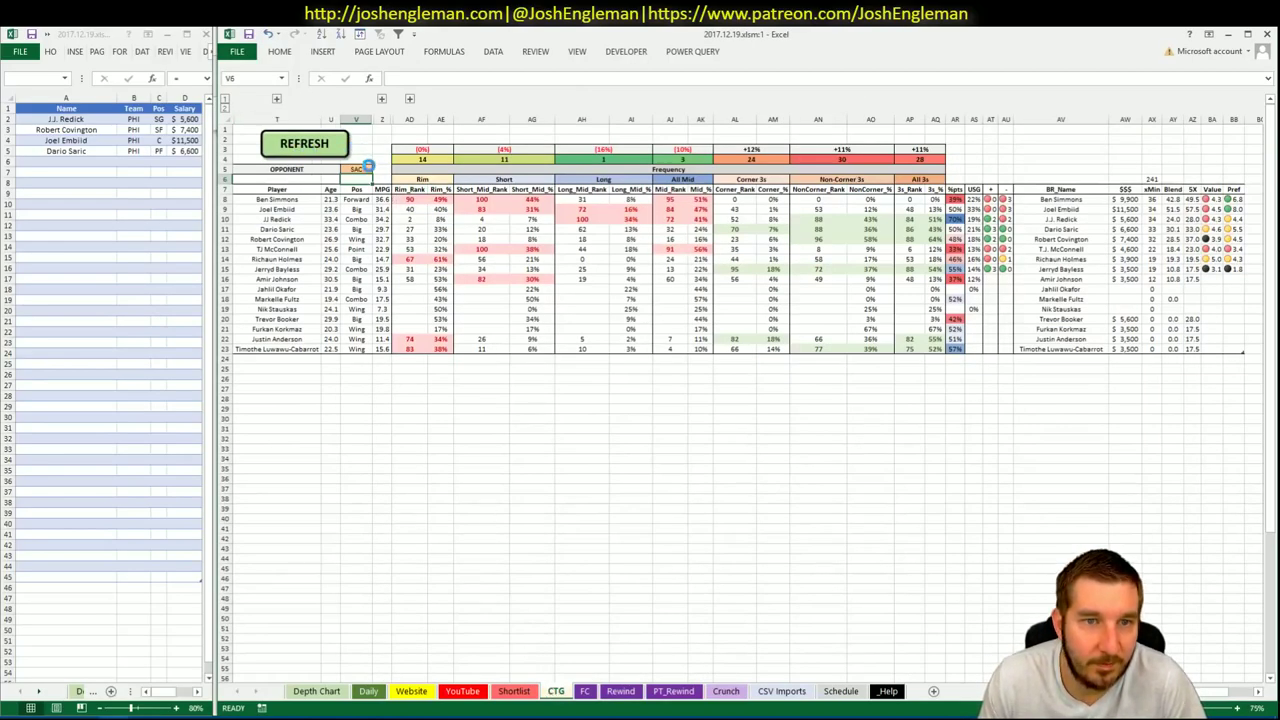
left_click(358, 169)
type("PHI")
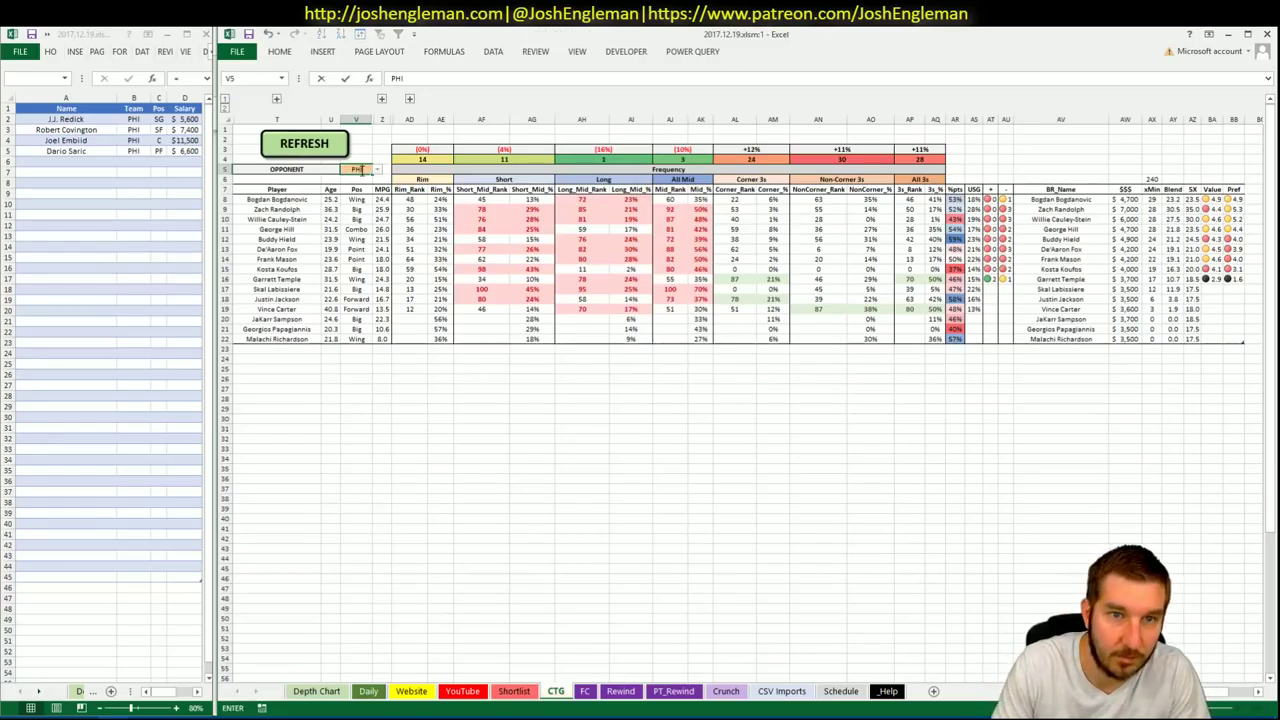
key("Return")
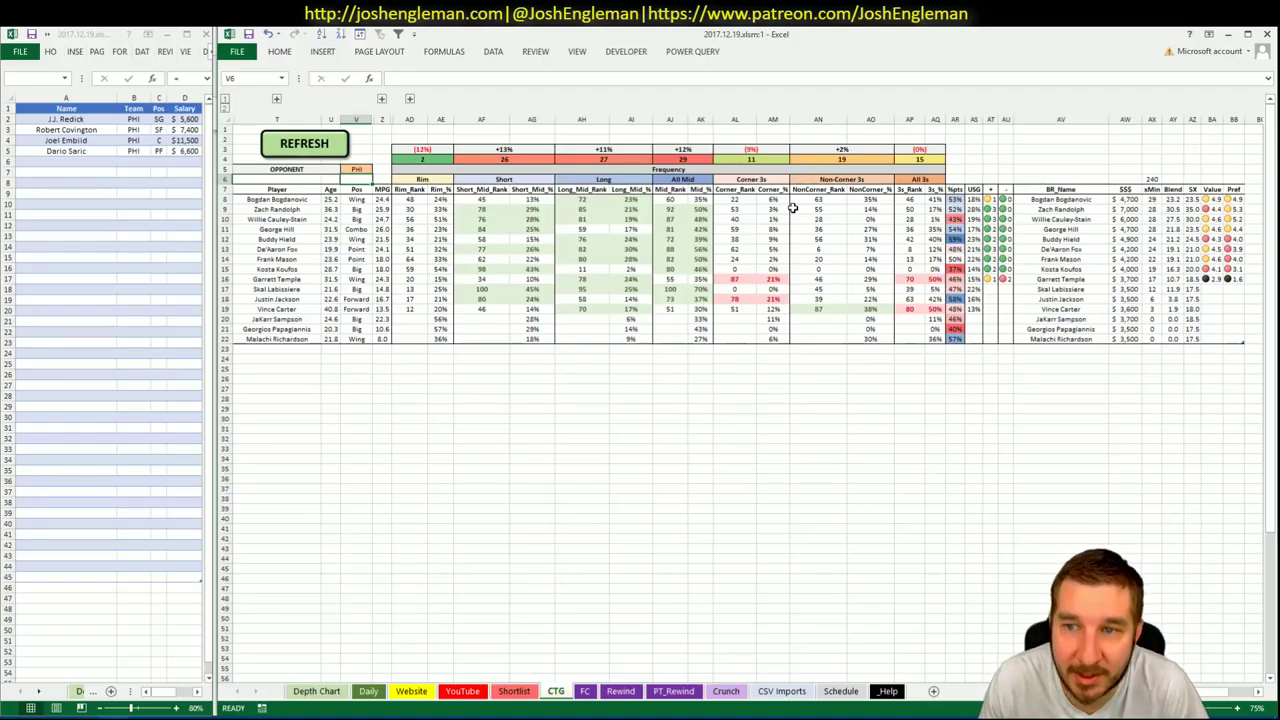
left_click(477, 696)
left_click(668, 461)
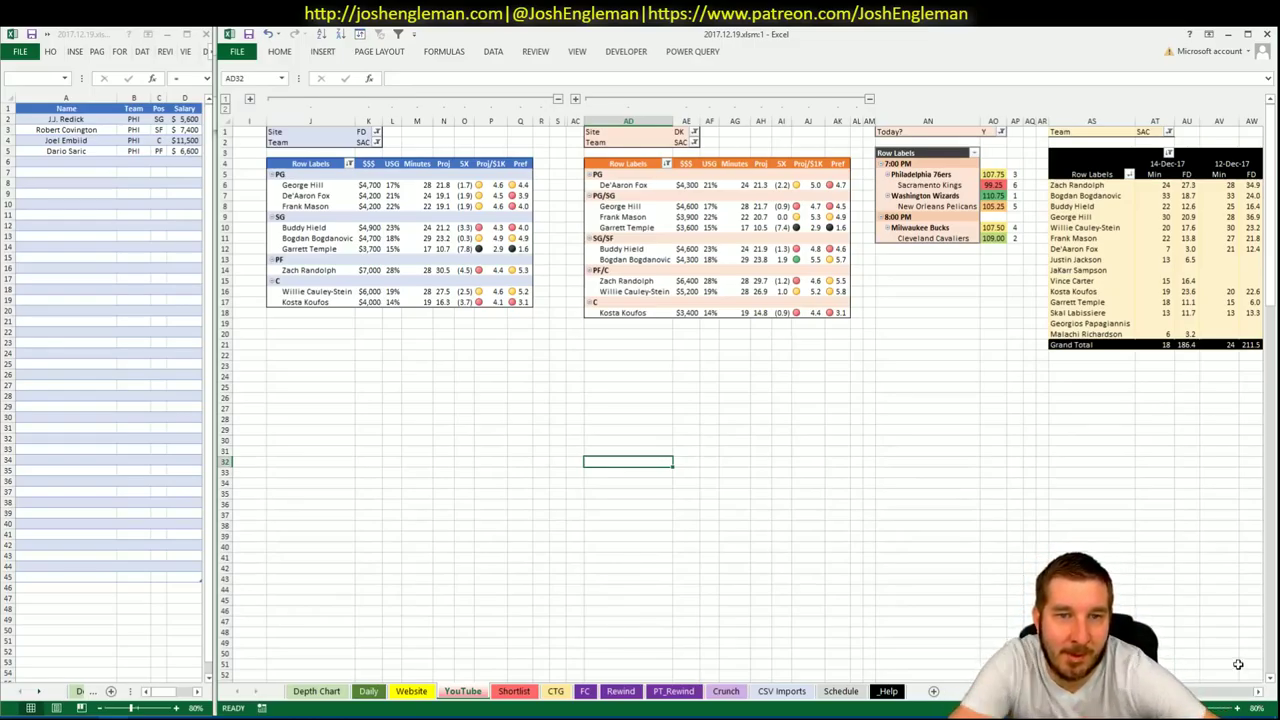
left_click(556, 691)
left_click(514, 691)
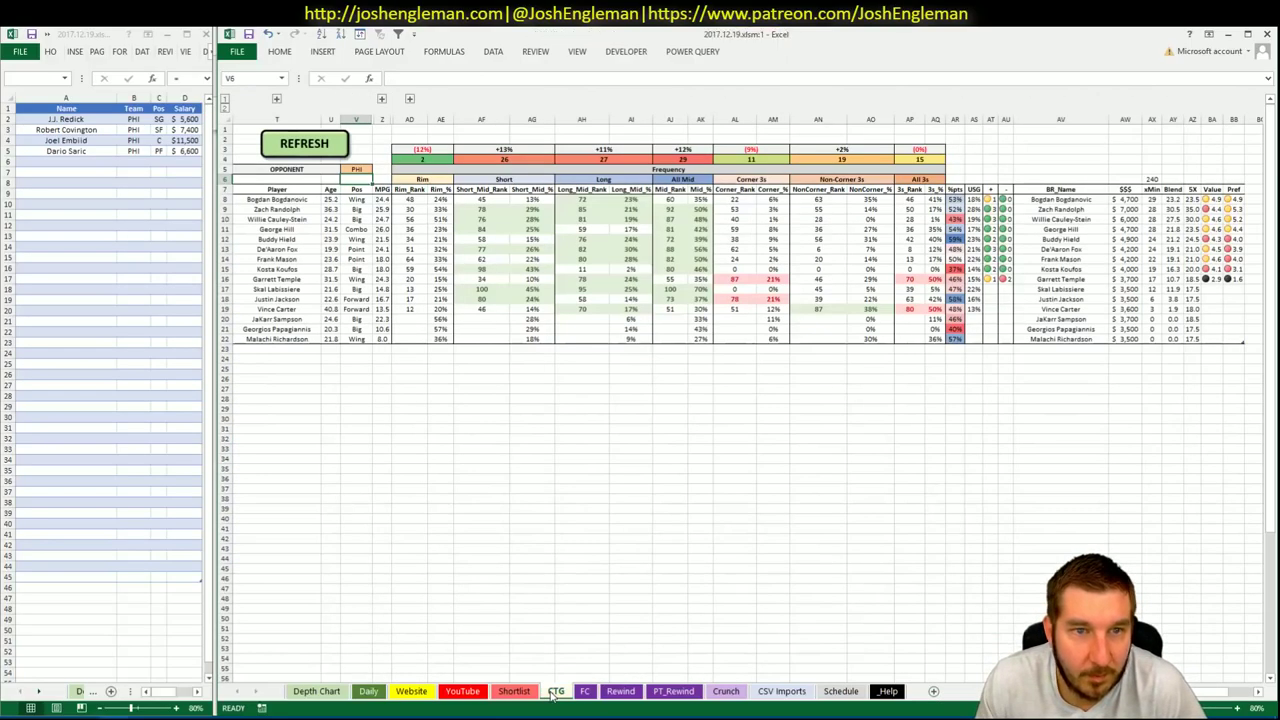
left_click(465, 692)
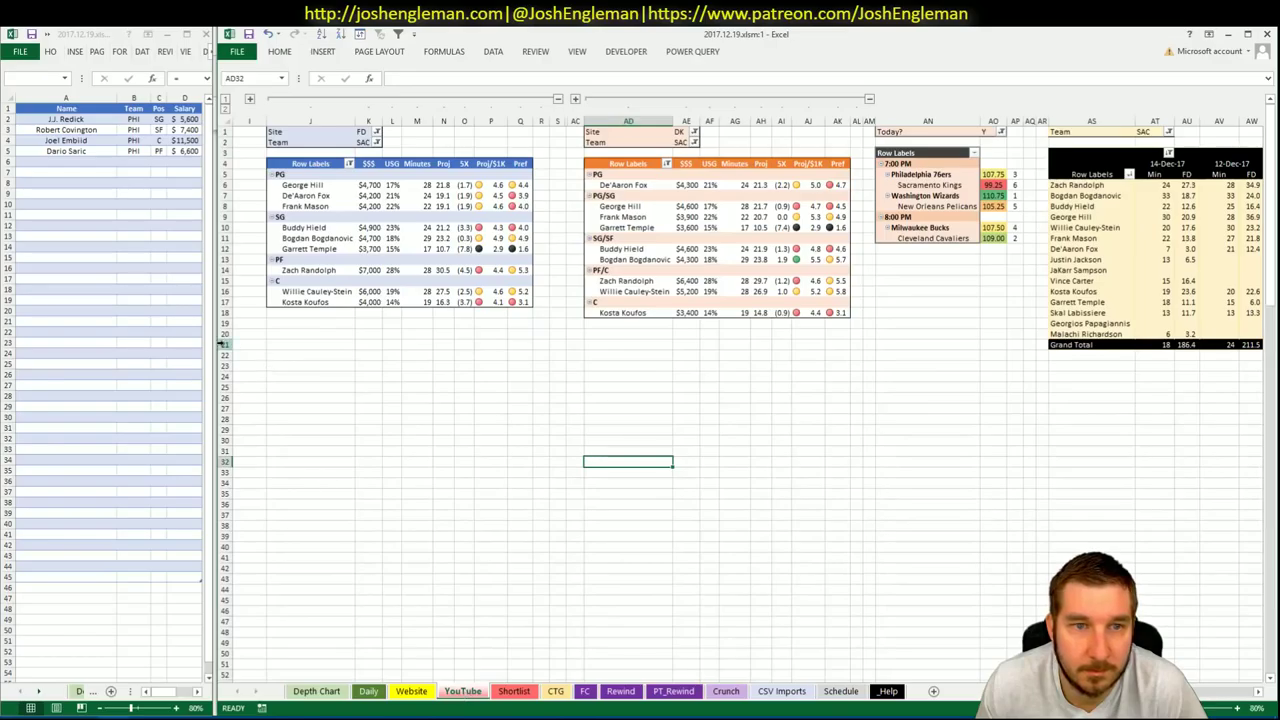
Add George Hill (SAC, PG, $4,700) to the player list.
left_click(540, 344)
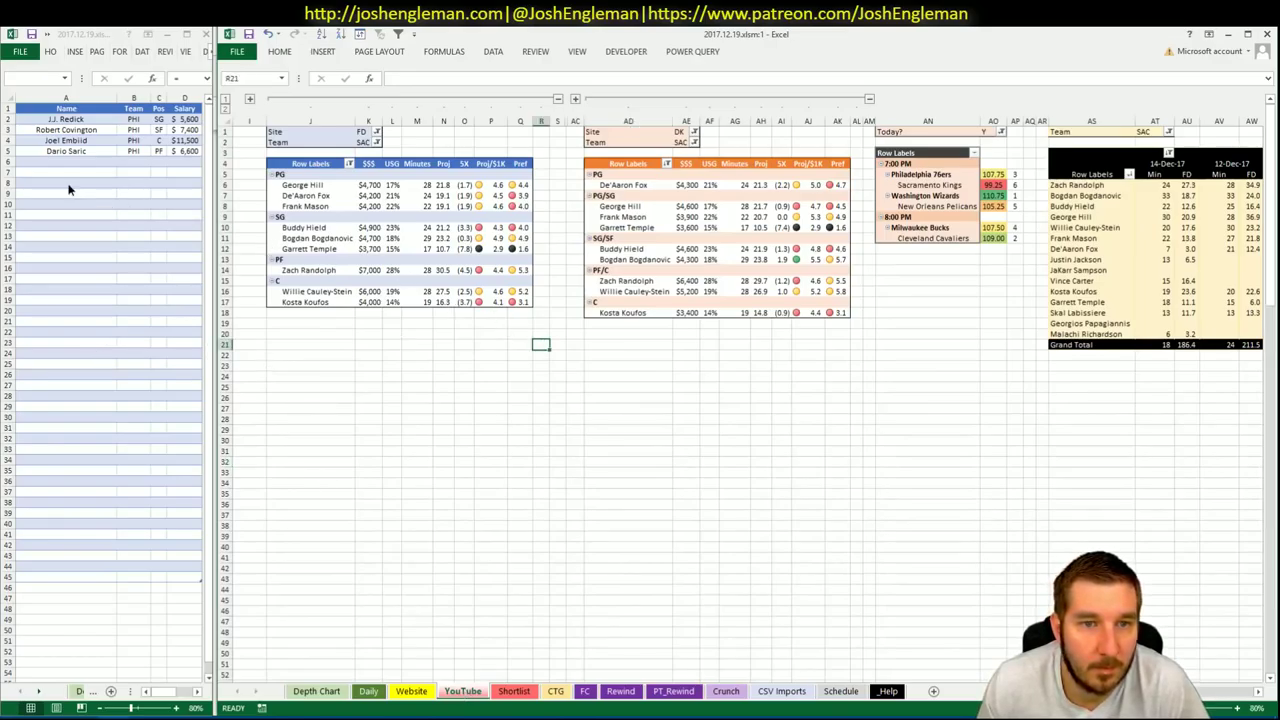
left_click(66, 161)
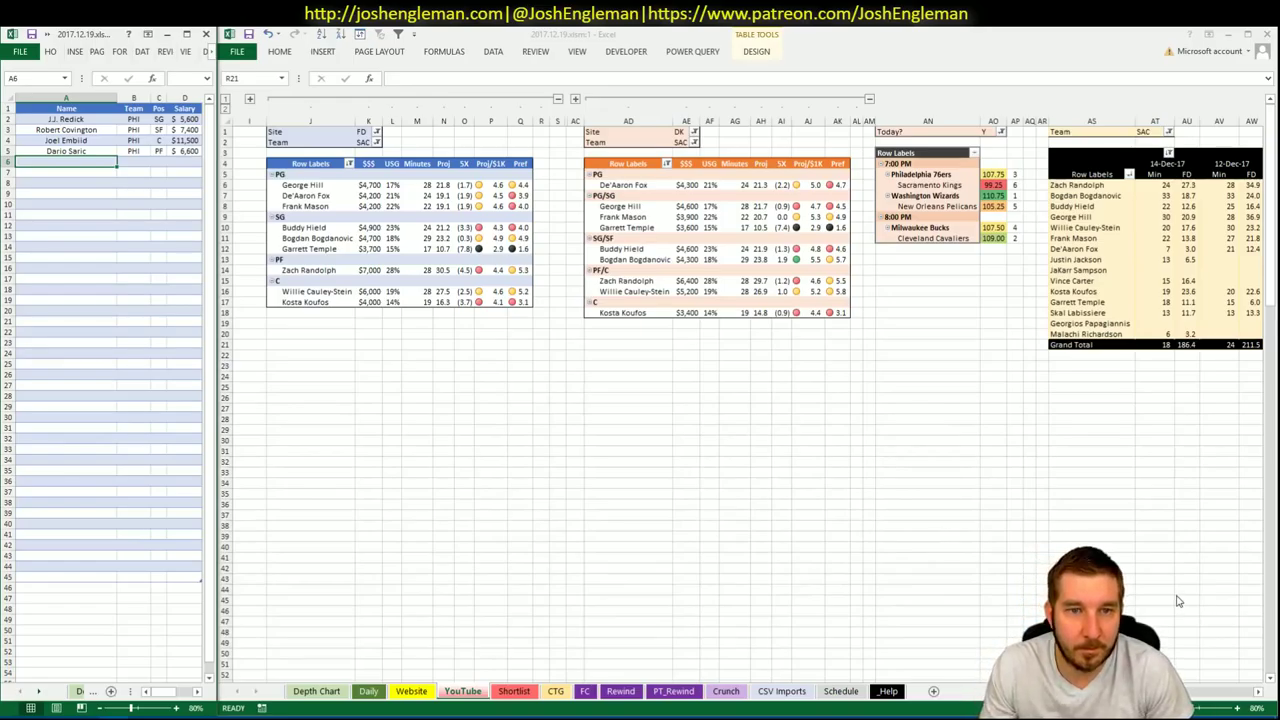
left_click_drag(1205, 691, 1225, 691)
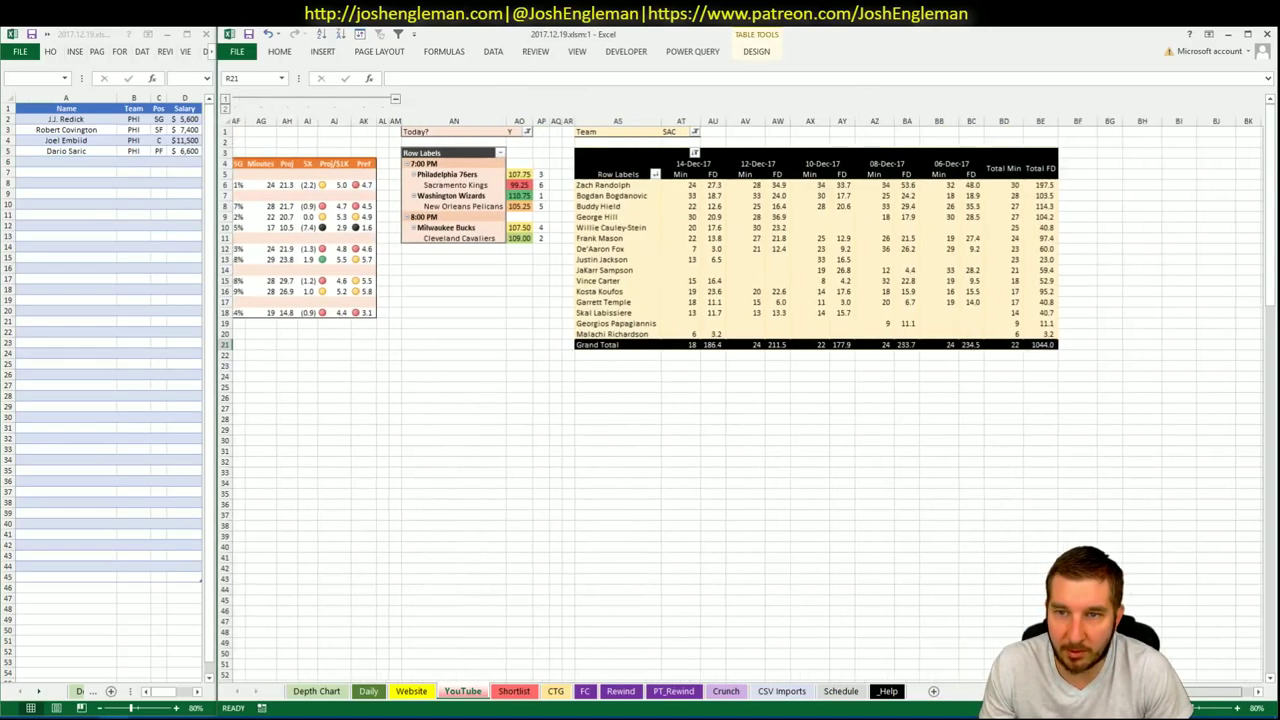
scroll(745, 400, "left", 3)
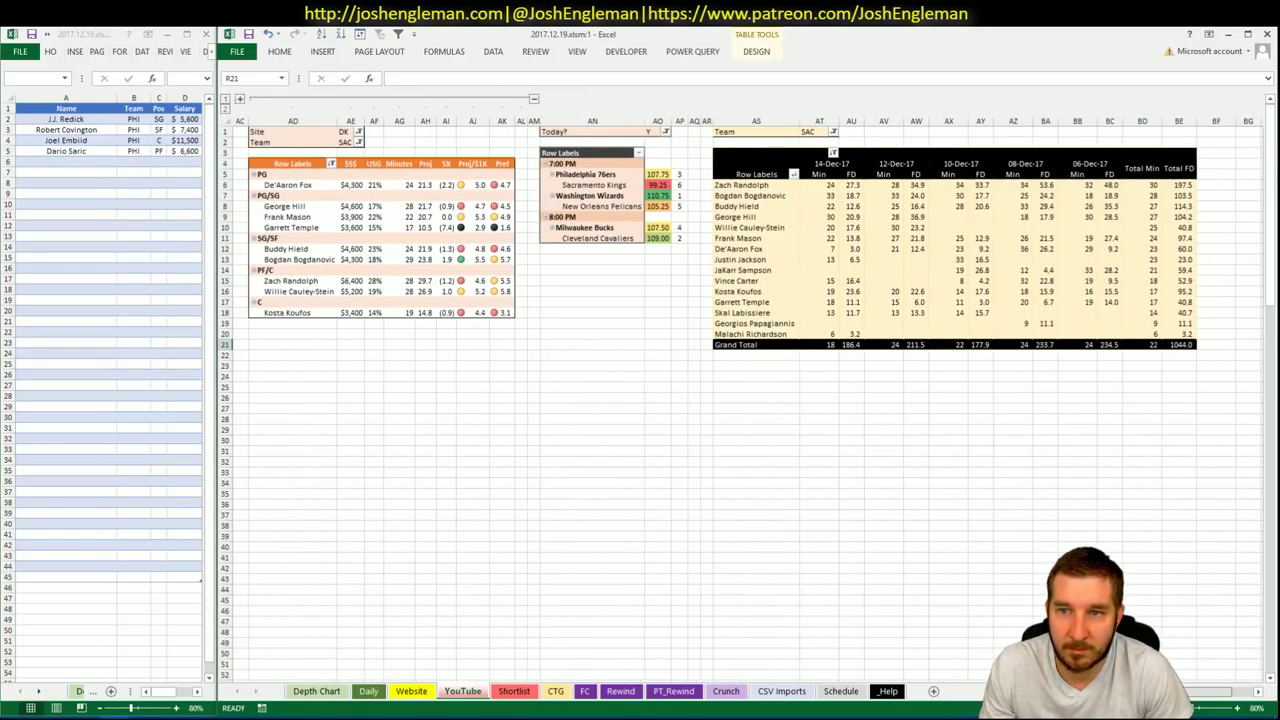
scroll(871, 586, "left", 10)
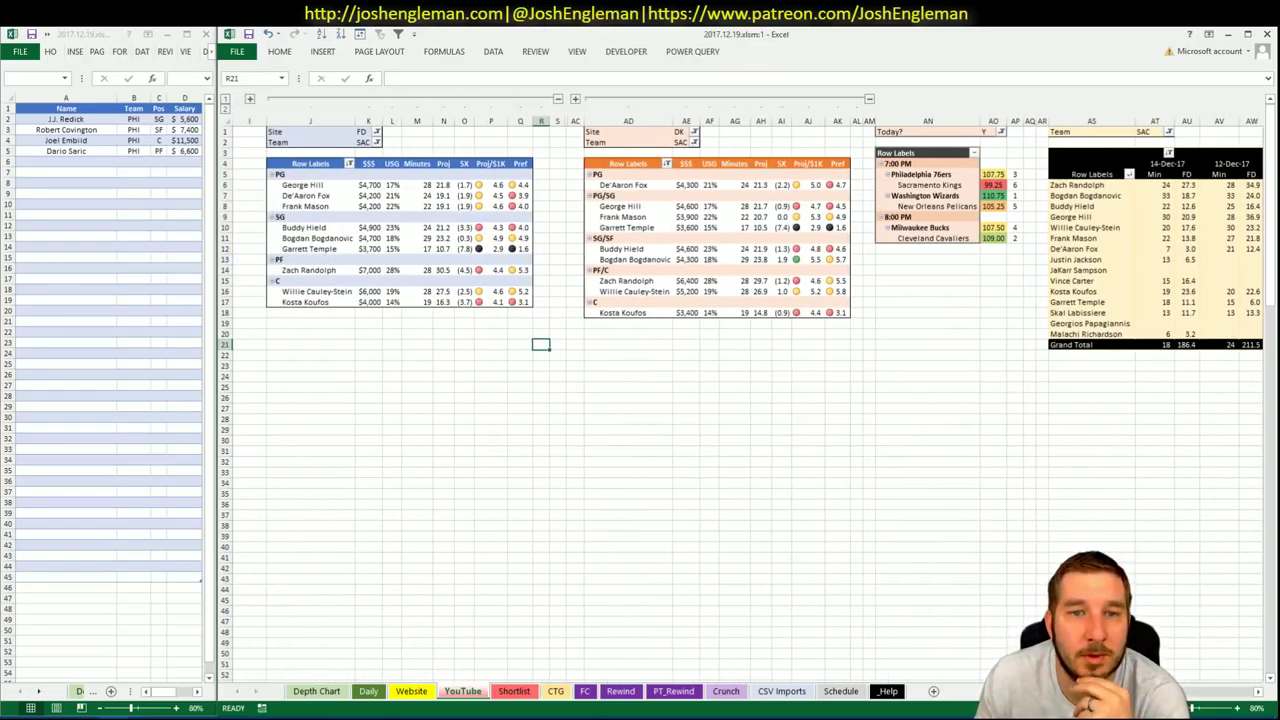
scroll(745, 400, "right", 3)
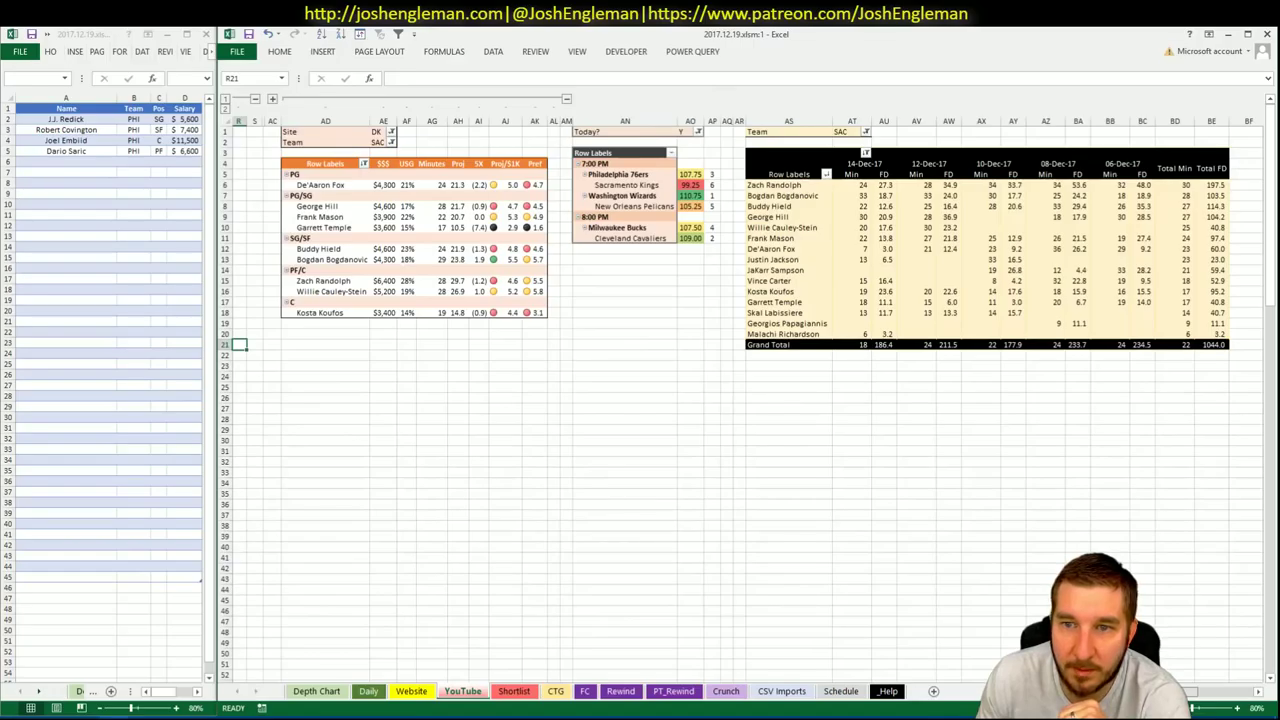
scroll(634, 544, "left", 3)
left_click(108, 162)
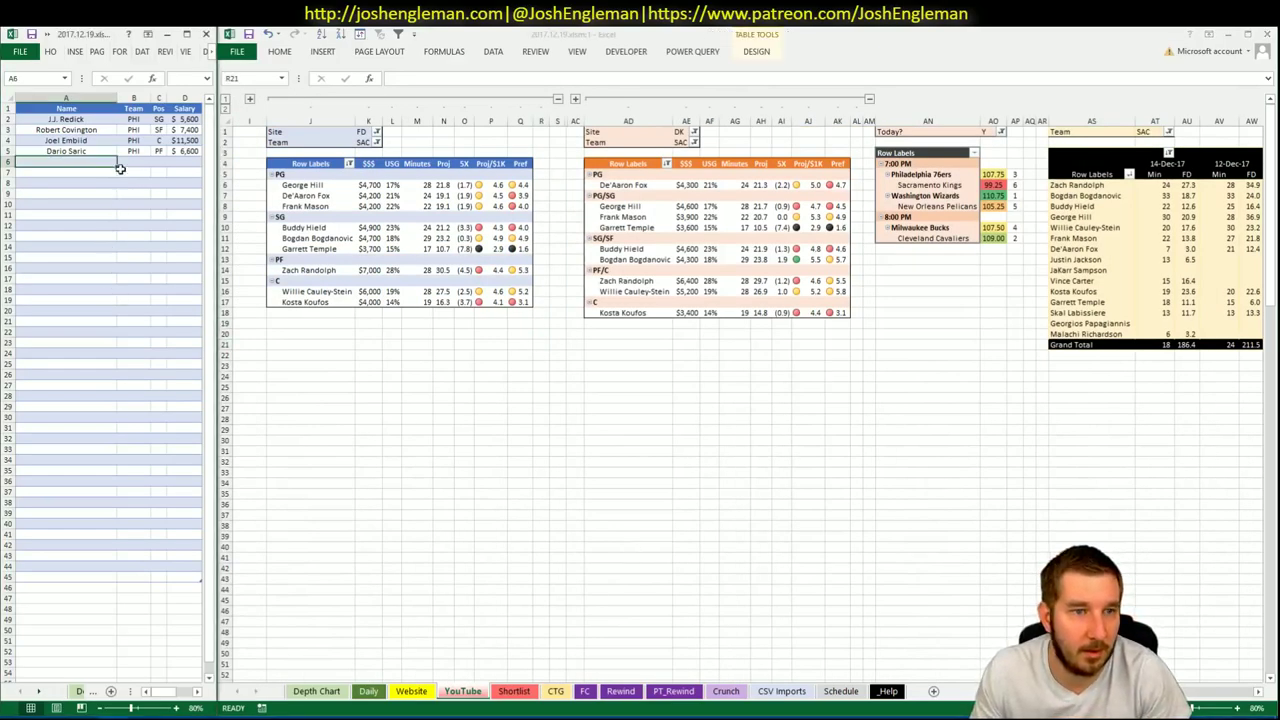
type("George")
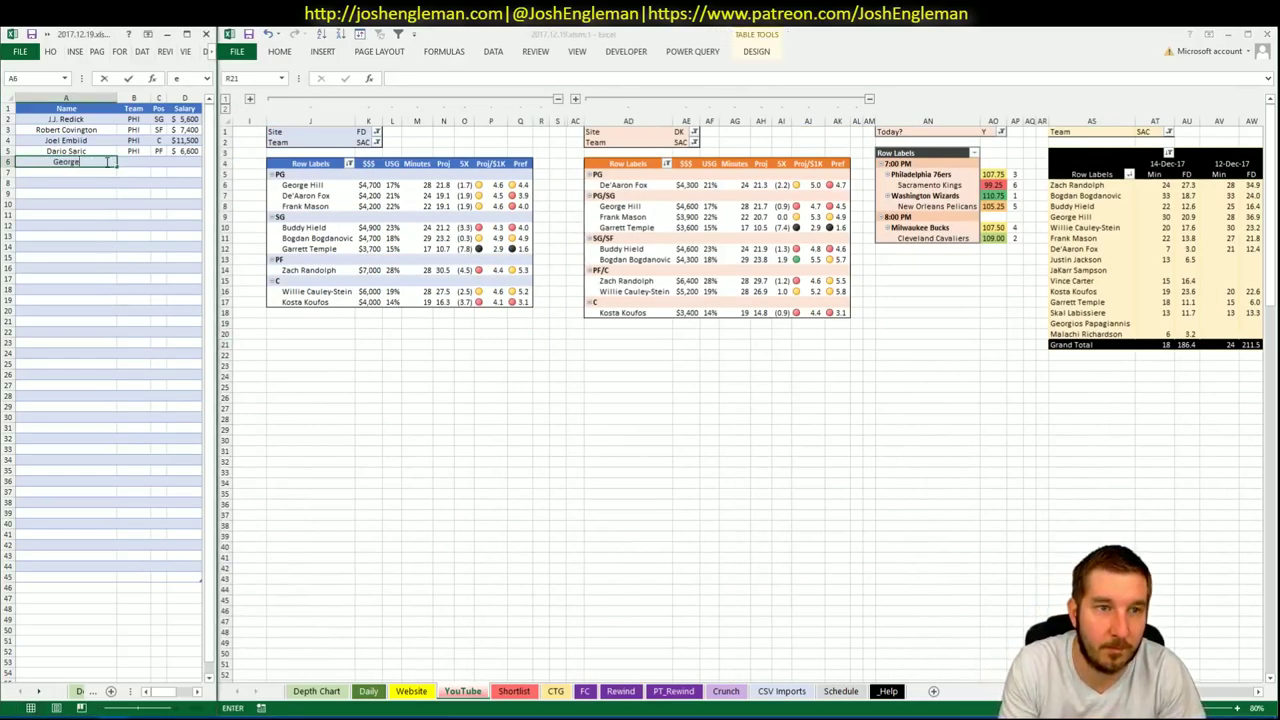
type(" Hill")
key("Return")
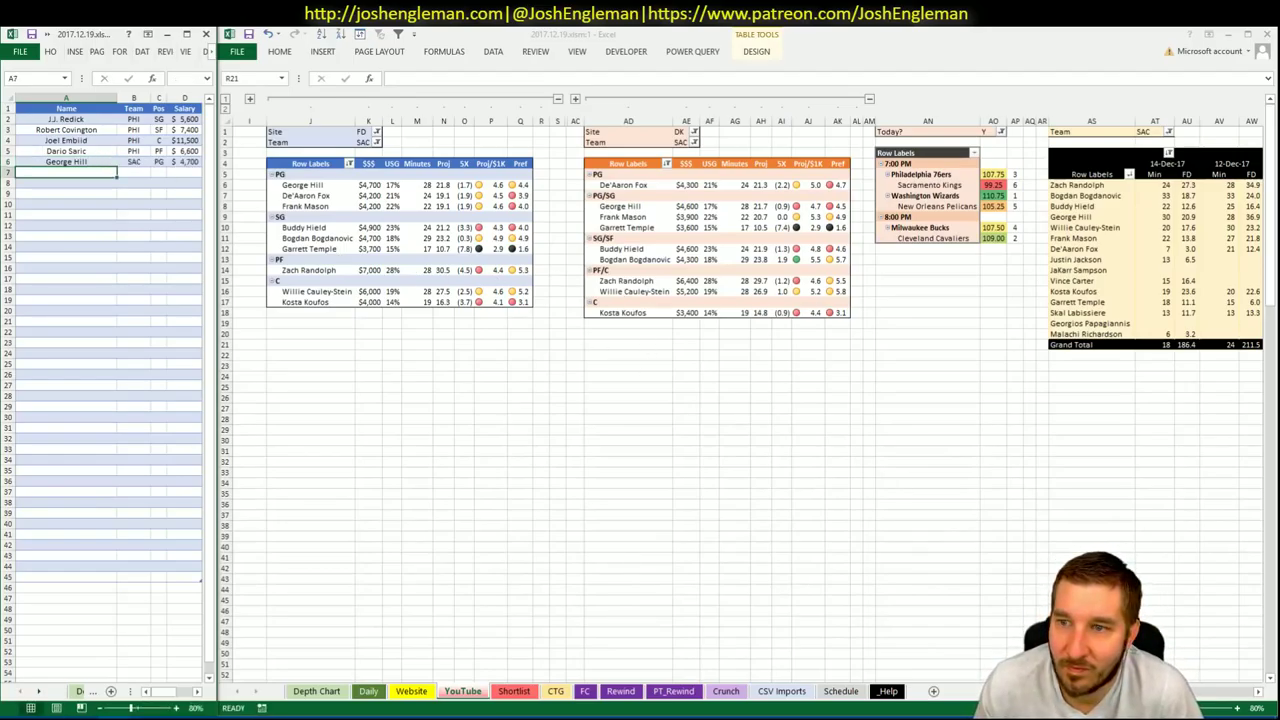
Add Zach Randolph (SAC, PF, $7,000) as the sixth player in the list.
key("alt+Tab")
scroll(720, 400, "right", 4)
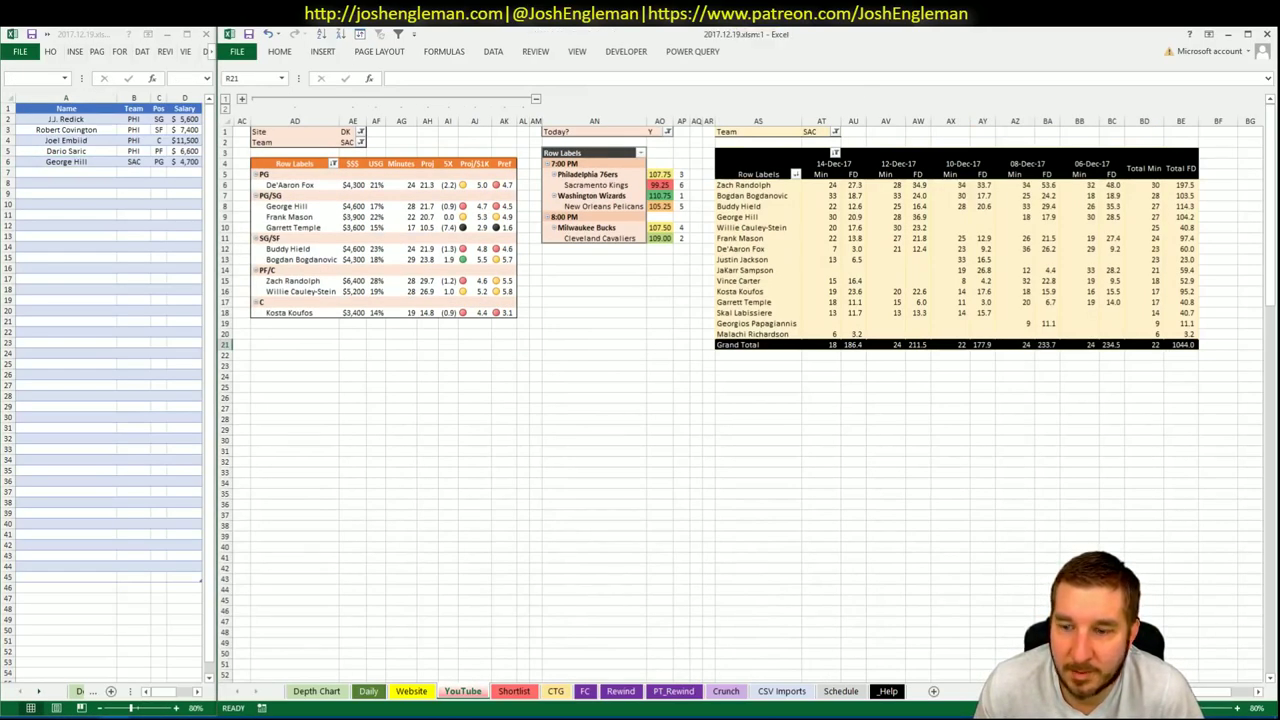
scroll(720, 400, "left", 4)
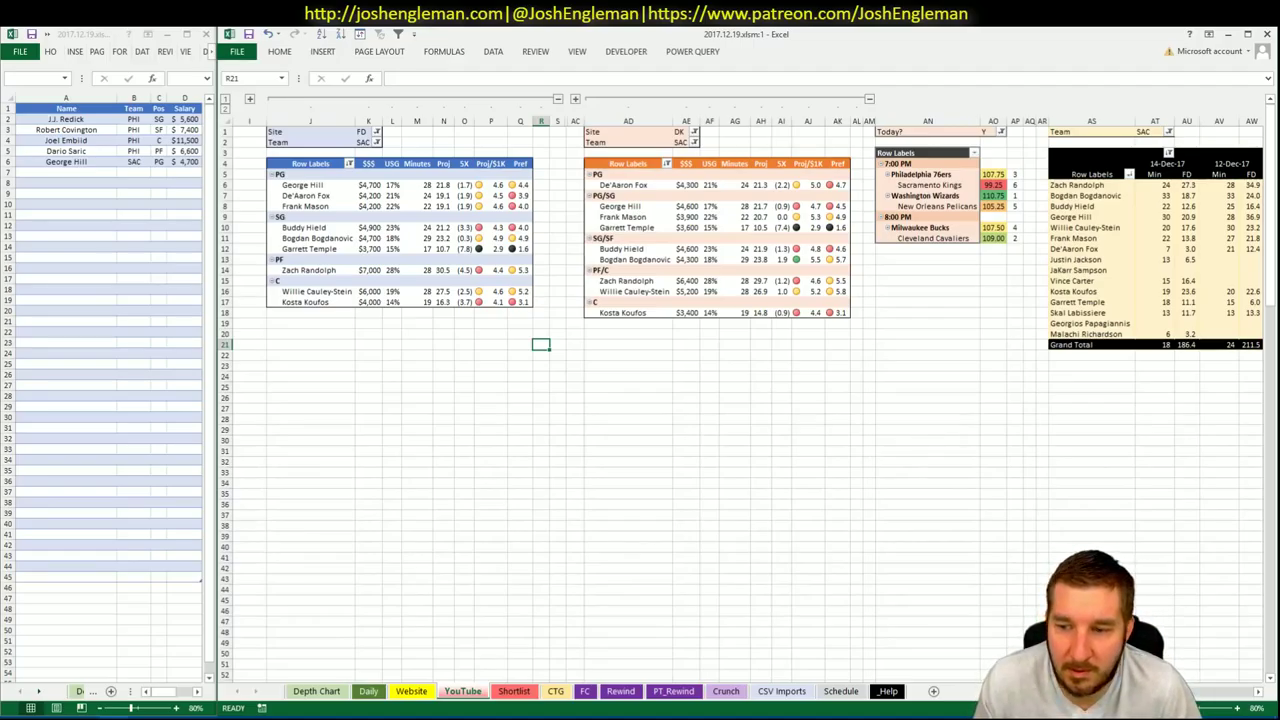
scroll(720, 400, "right", 8)
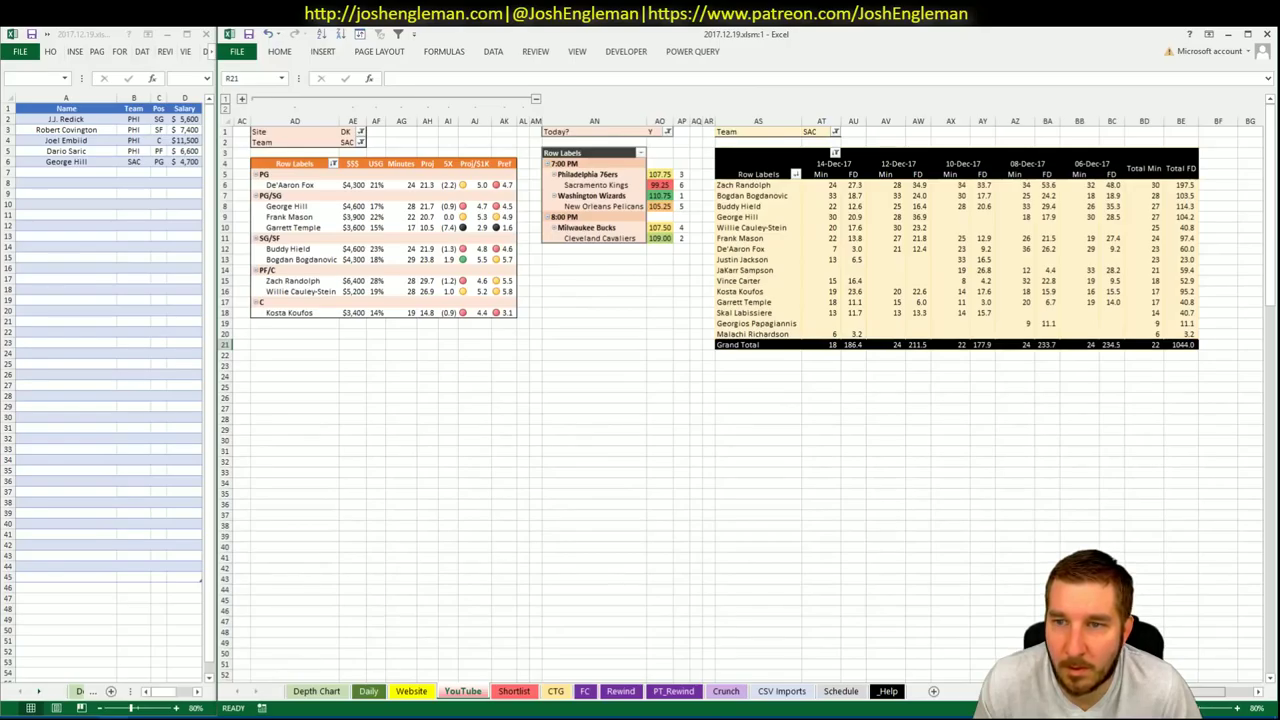
scroll(720, 400, "left", 8)
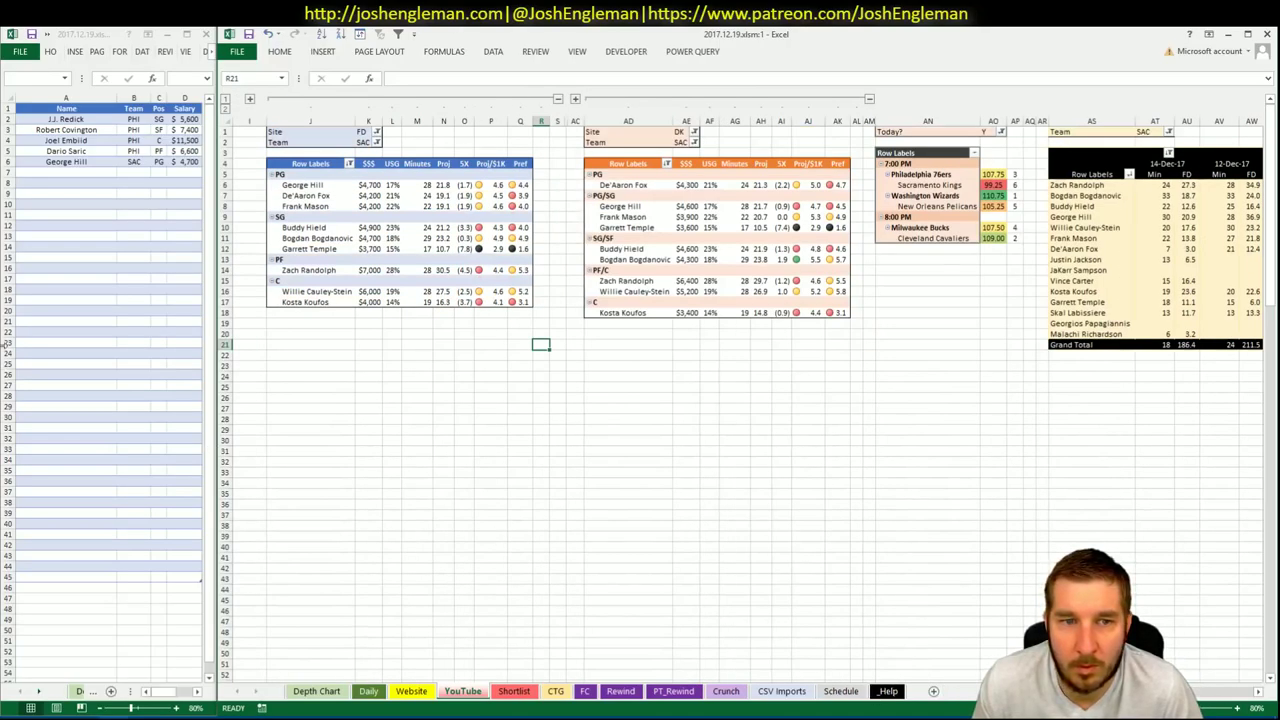
left_click(74, 174)
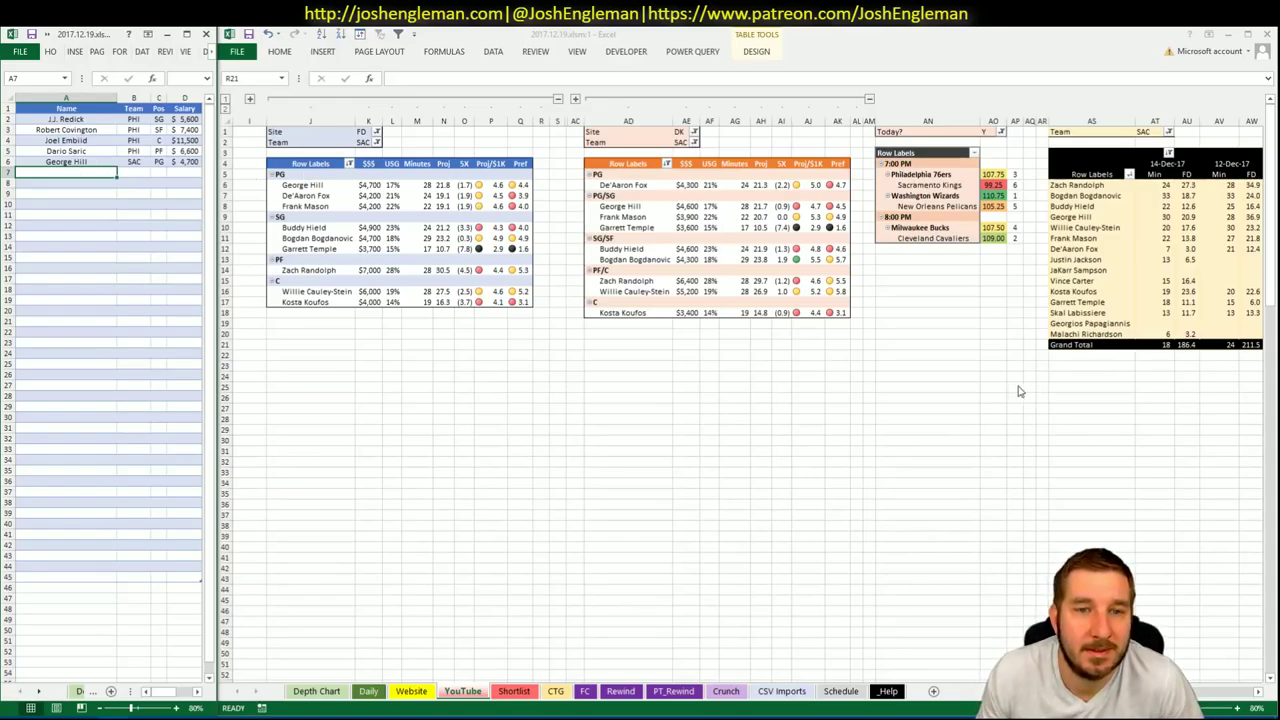
scroll(747, 390, "right", 6)
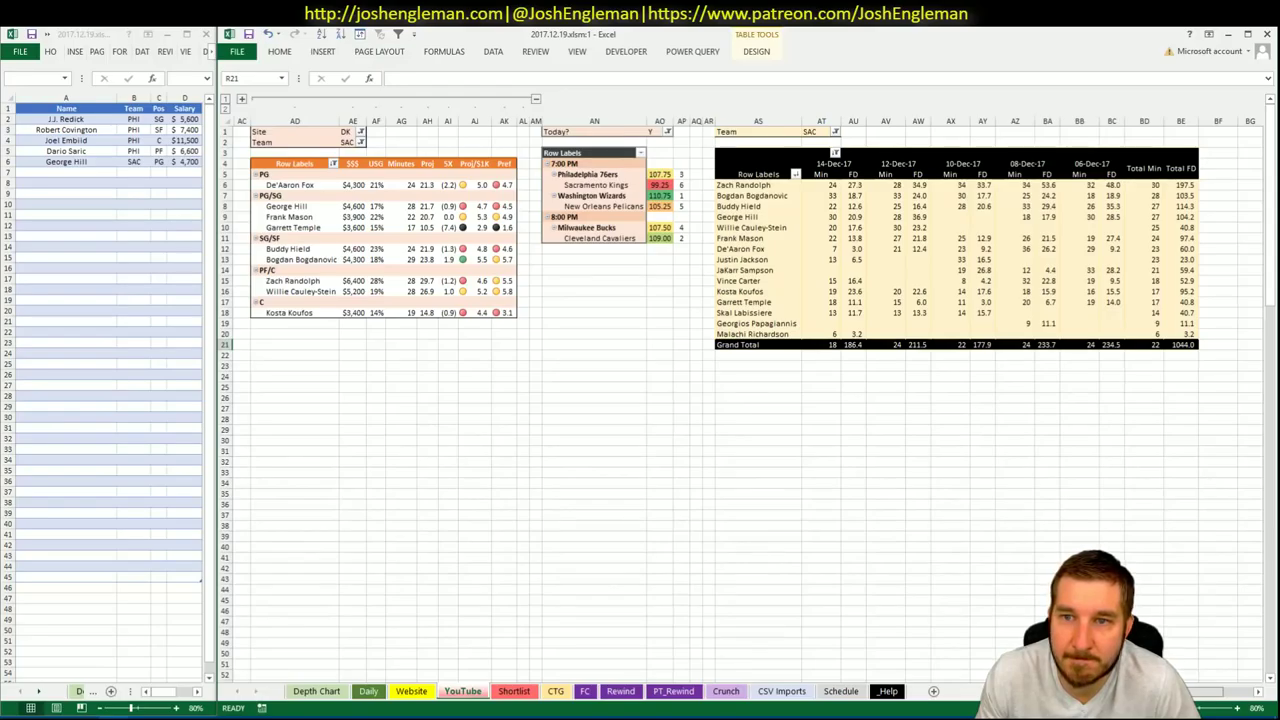
scroll(747, 390, "left", 6)
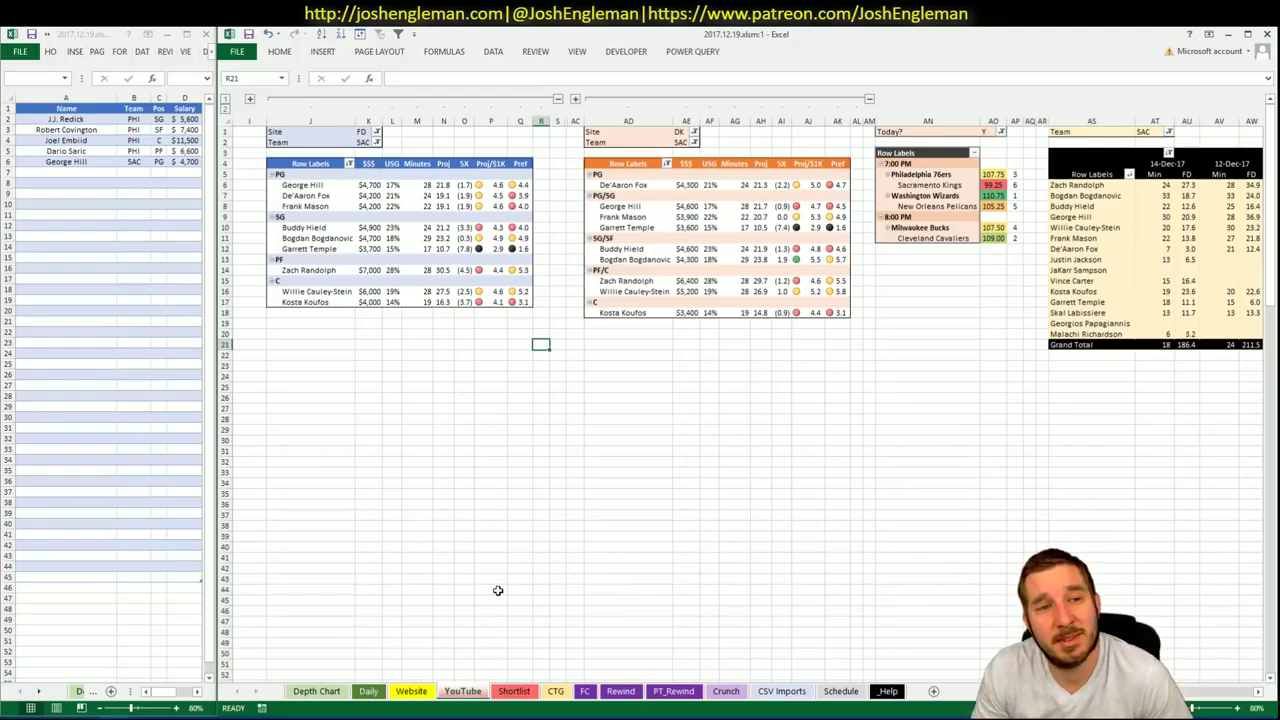
left_click(90, 170)
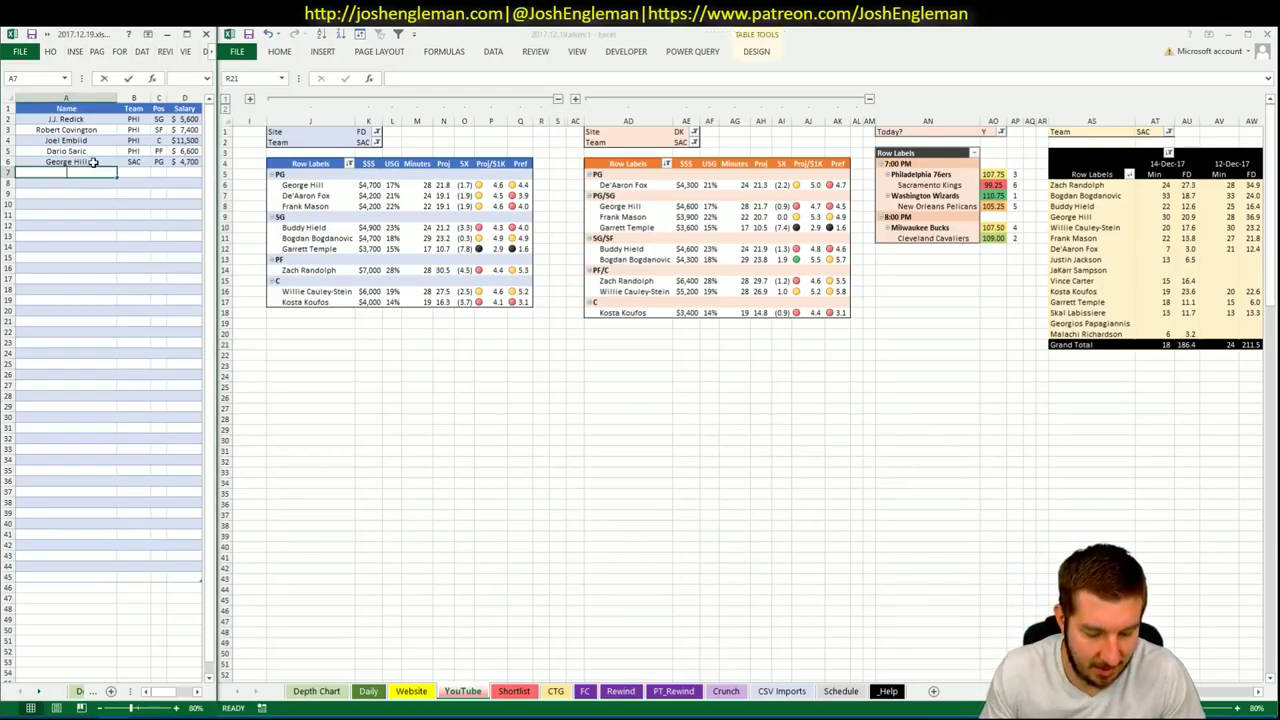
type("Zach Randolph")
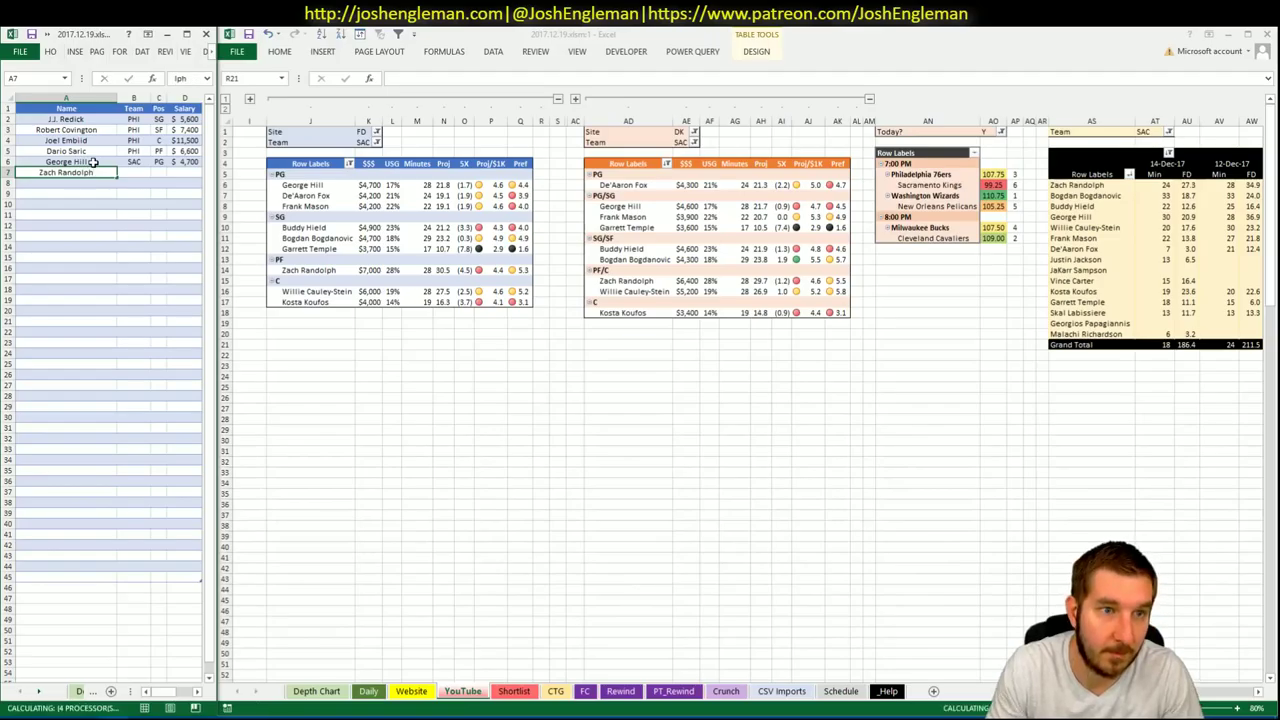
key("Return")
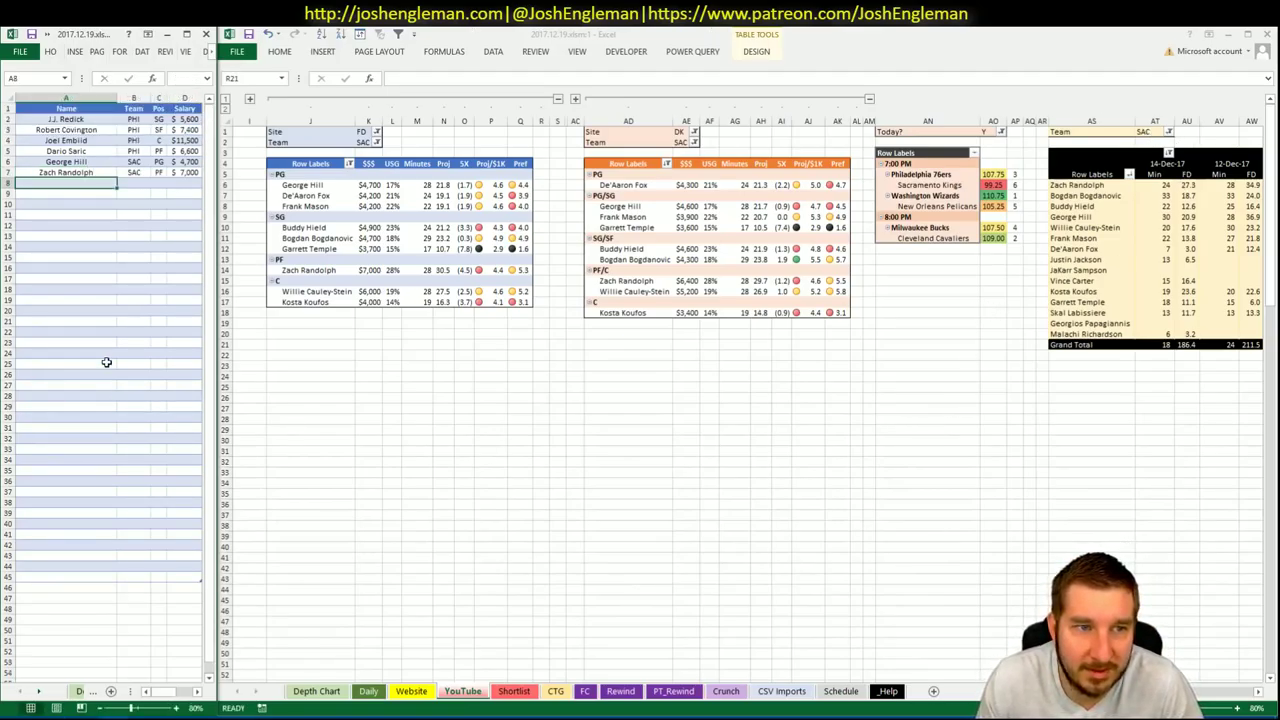
key("ctrl+Tab")
scroll(745, 387, "right", 5)
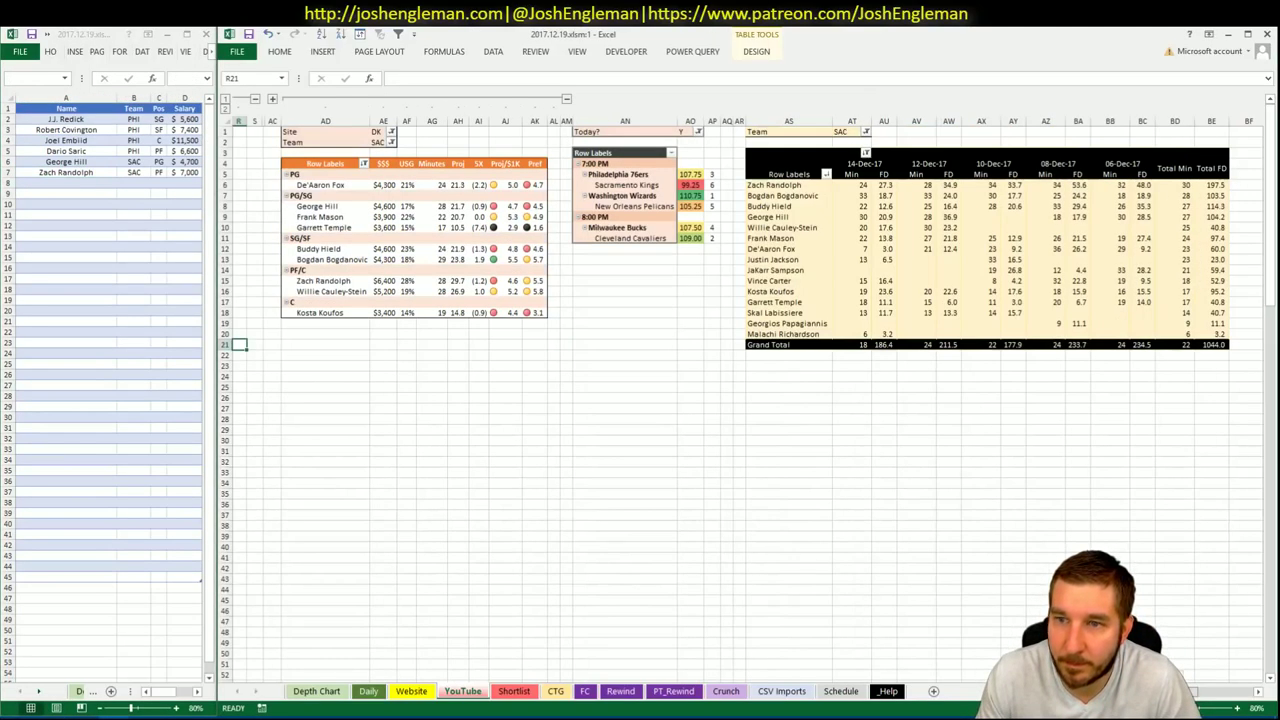
scroll(785, 454, "left", 5)
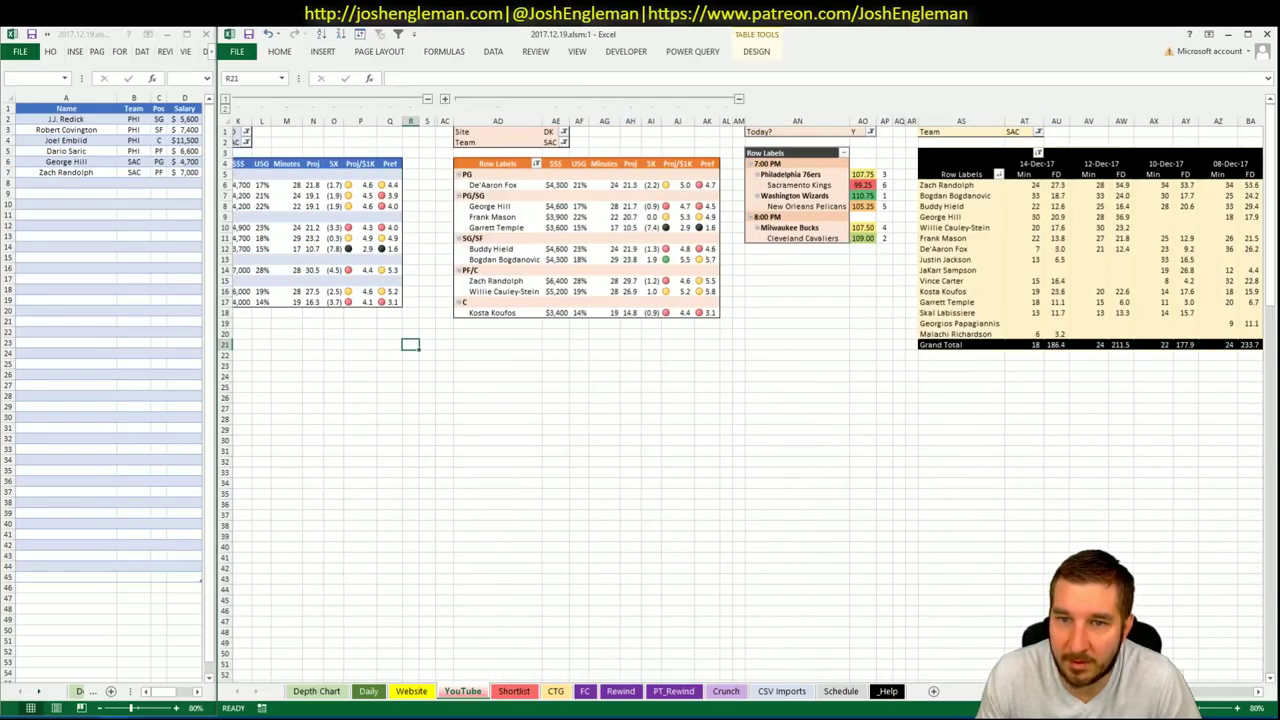
Enter WAS in the Team filters K2, AE2 and AT1 of the three pivot tables.
left_click(363, 142)
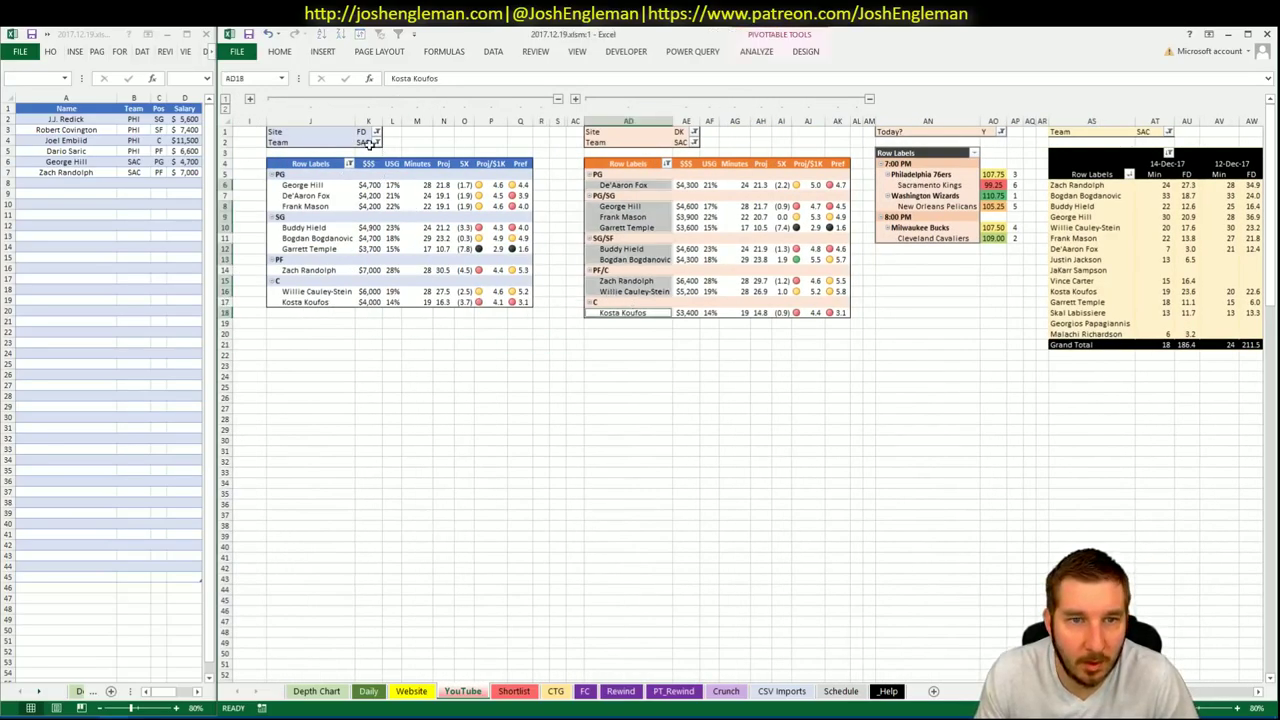
type("WAS")
left_click(680, 142)
type("WAS")
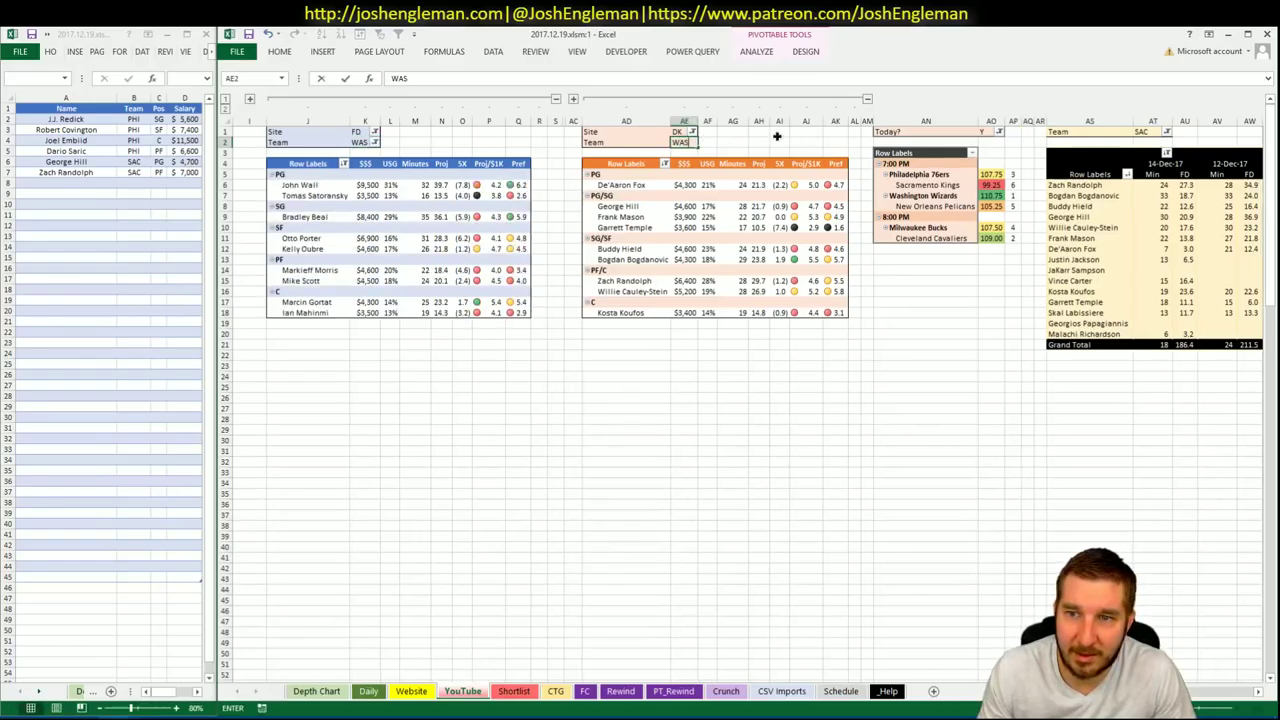
key("Return")
left_click(1145, 132)
type("WAS")
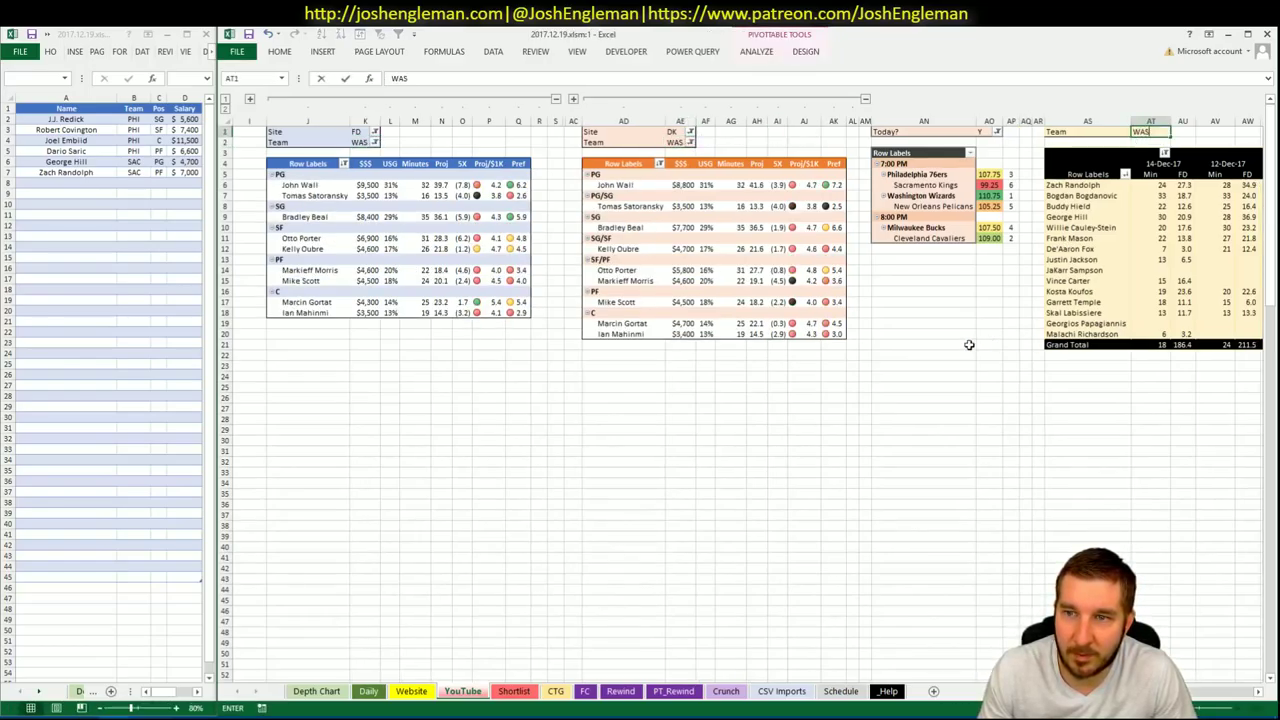
left_click(943, 349)
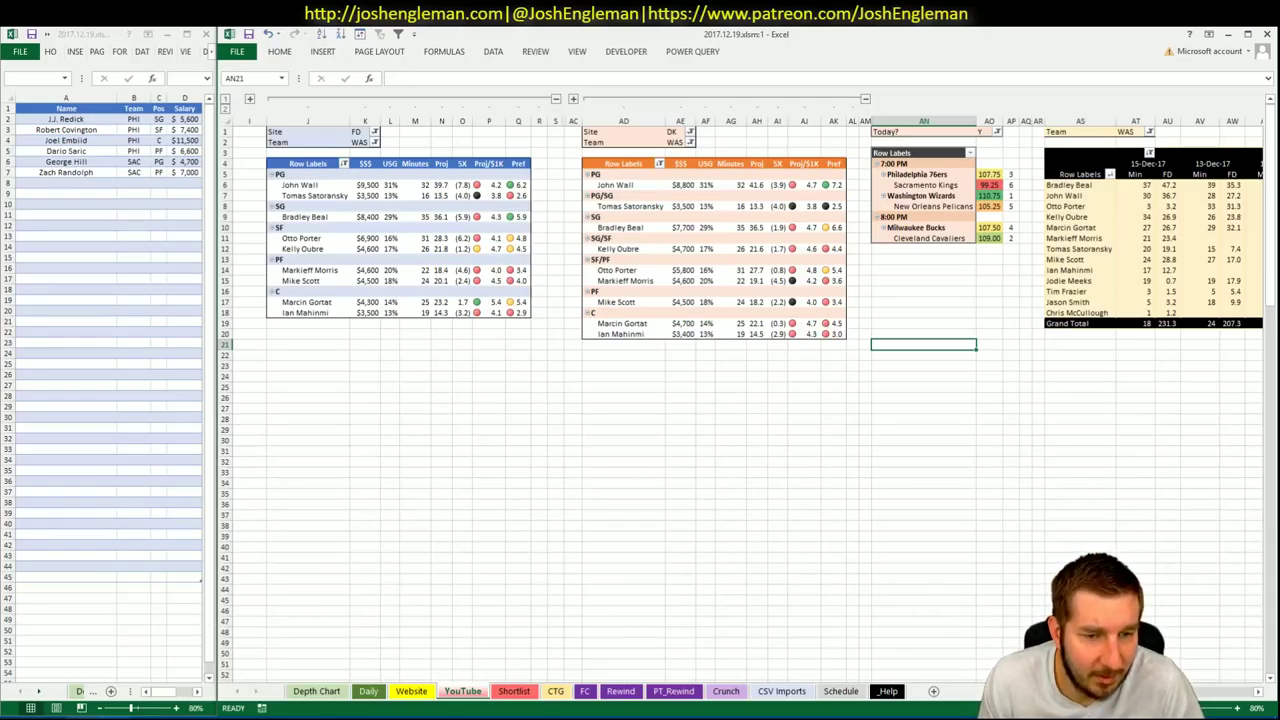
Review ESPN's Pelicans vs Wizards game page for team stats and last-five results, then return to Excel.
left_click(50, 717)
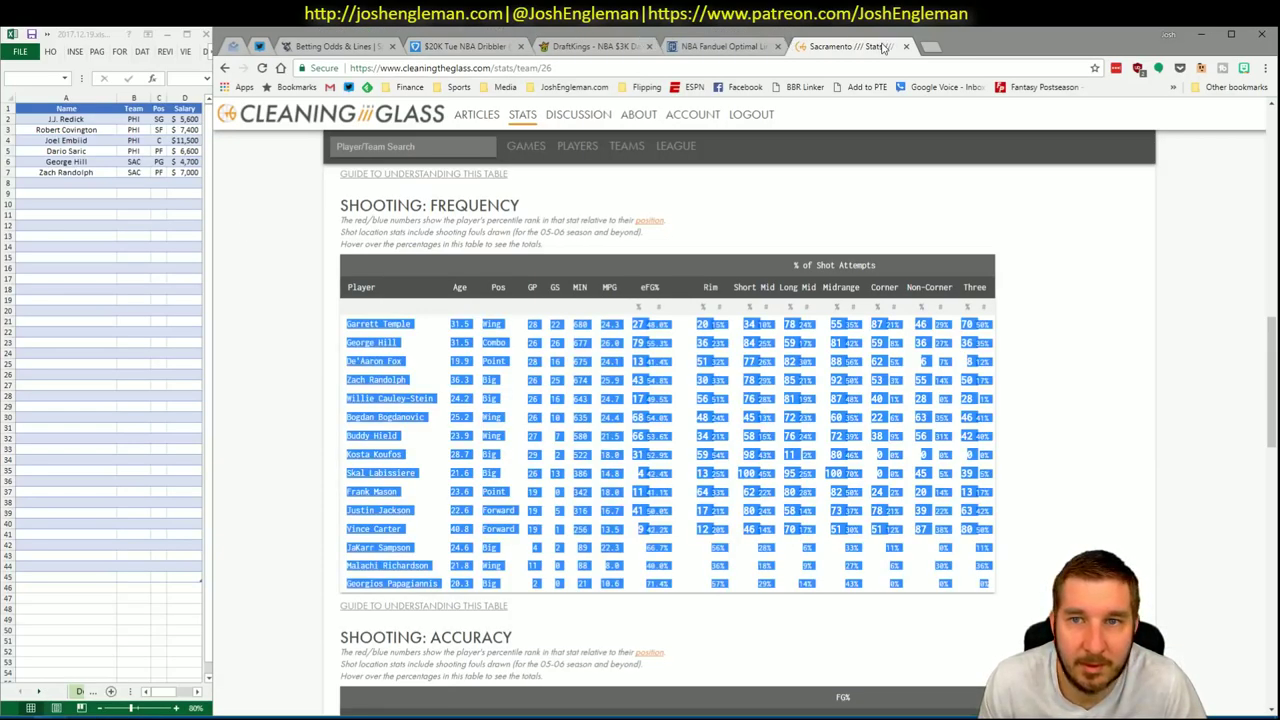
left_click(929, 47)
type("es")
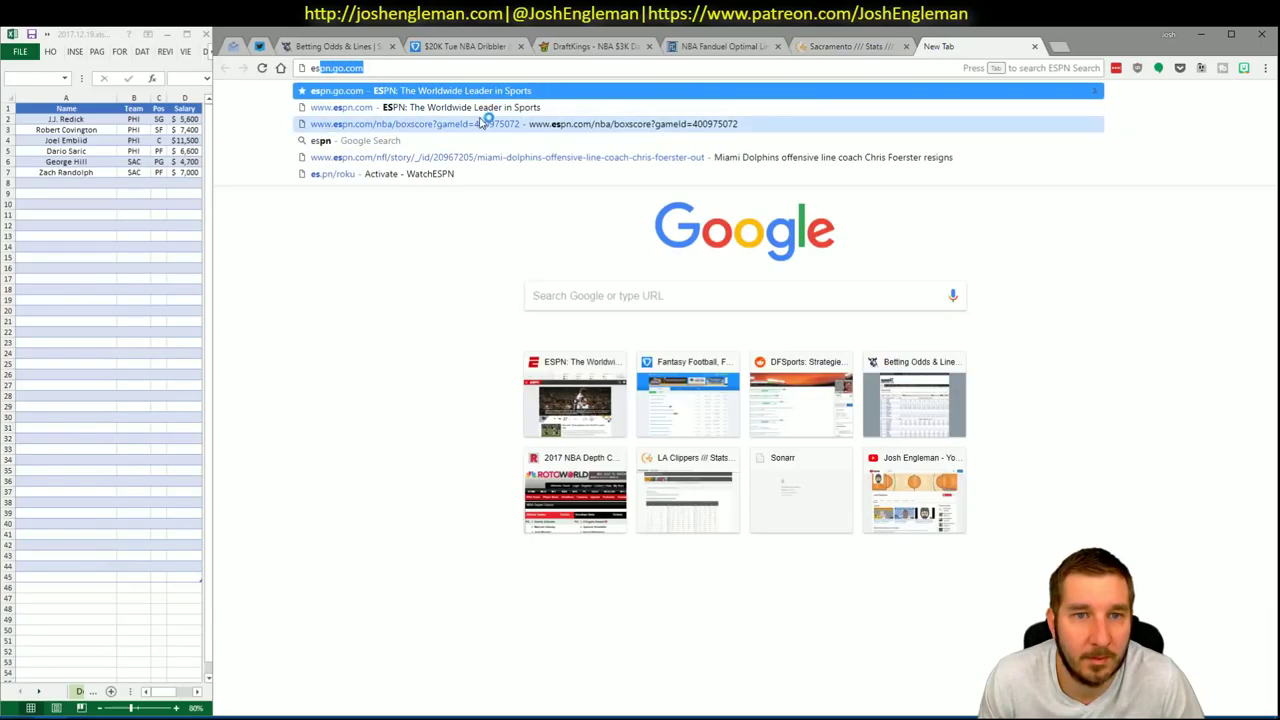
left_click(483, 123)
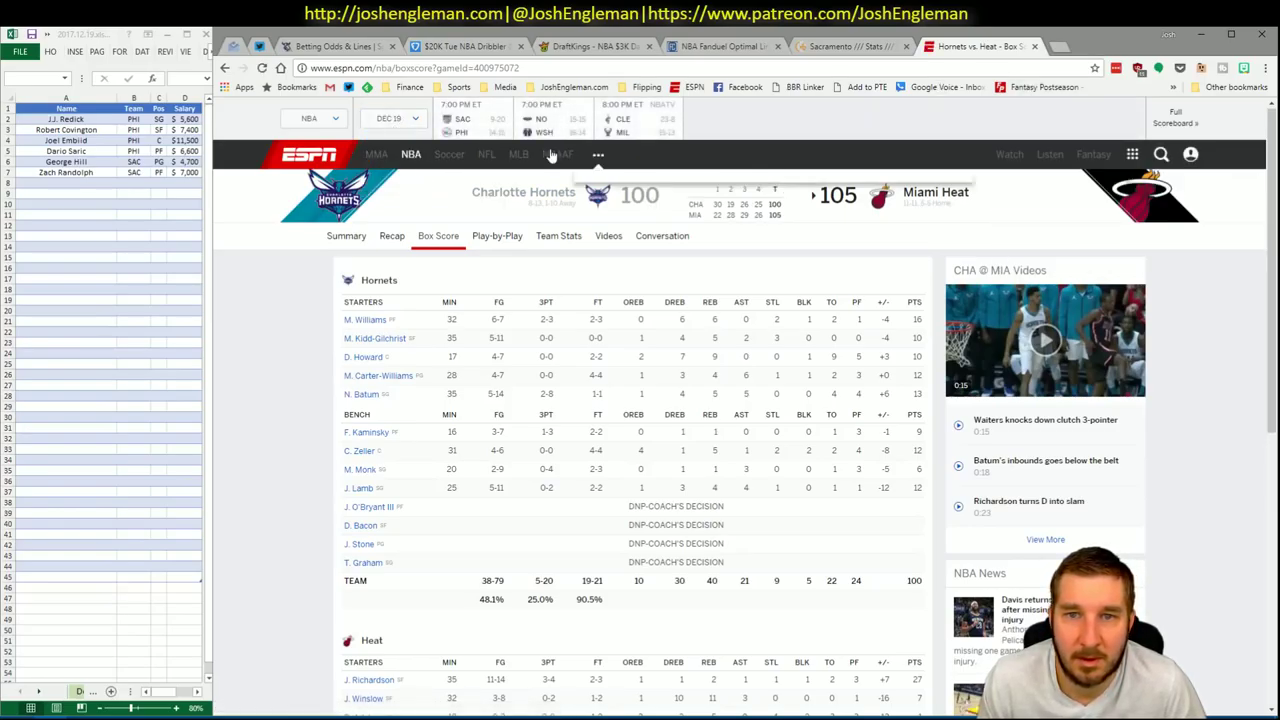
left_click(563, 118)
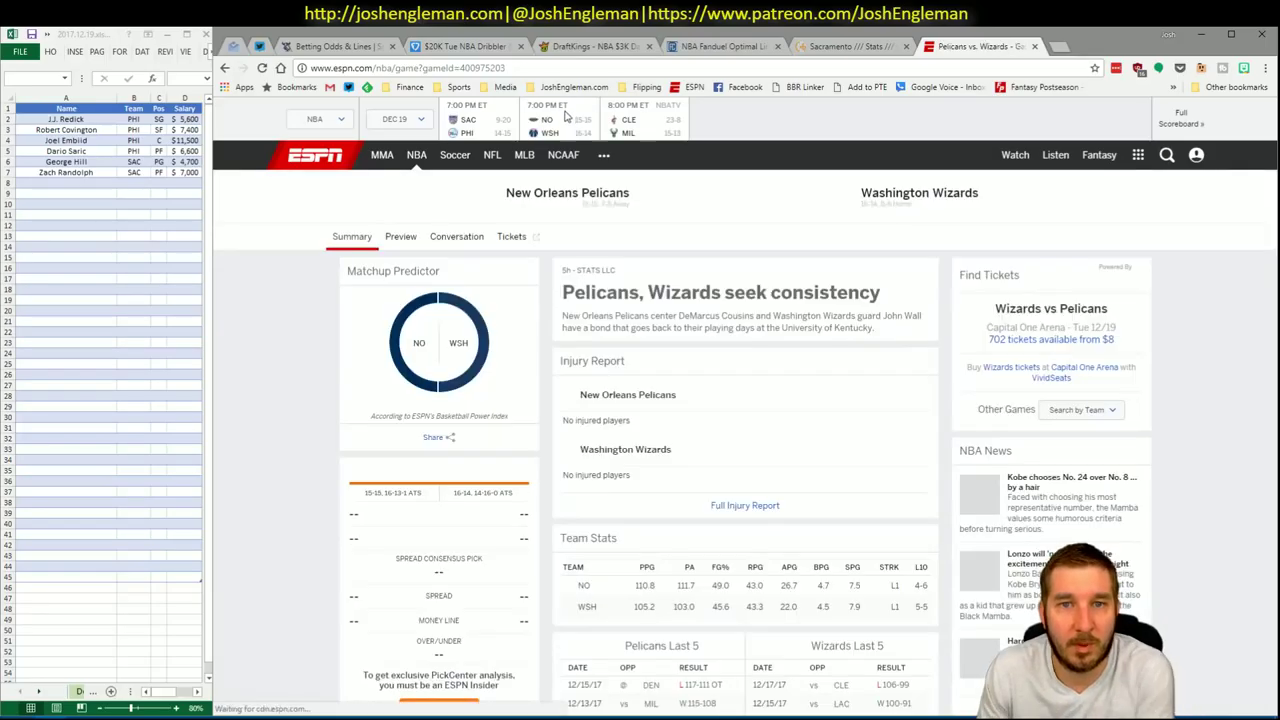
scroll(314, 375, "down", 5)
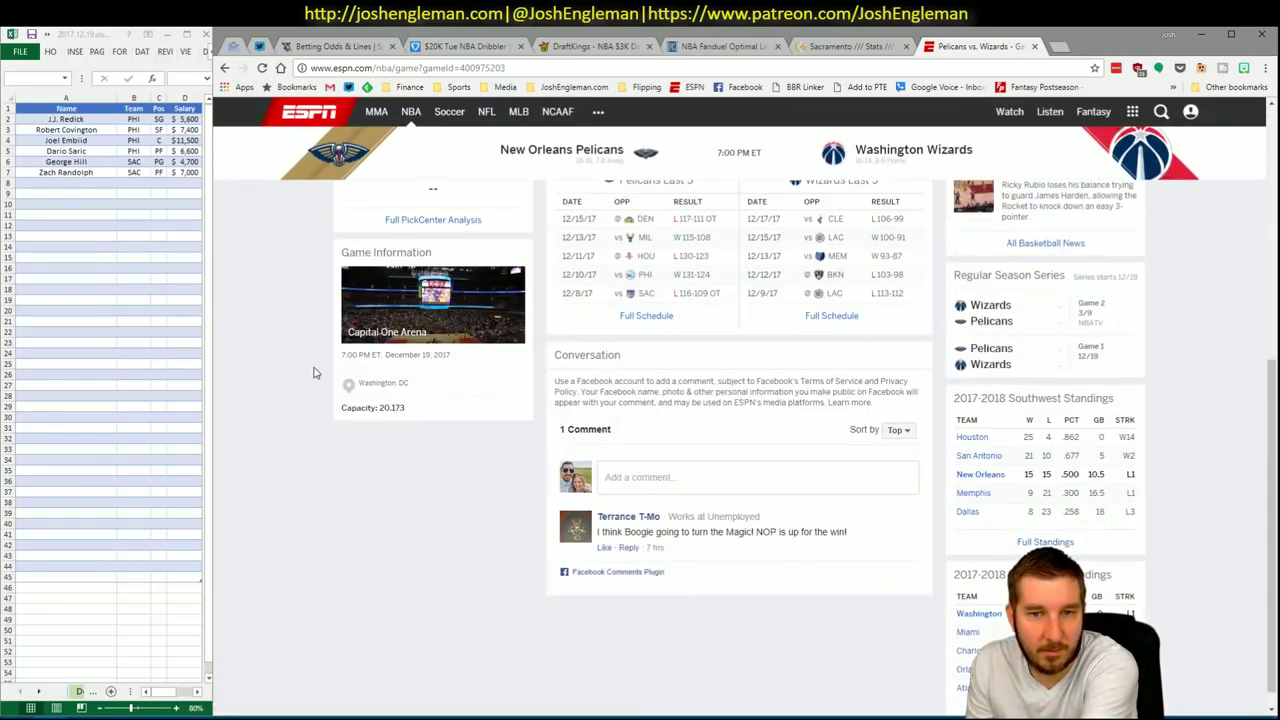
scroll(314, 370, "up", 3)
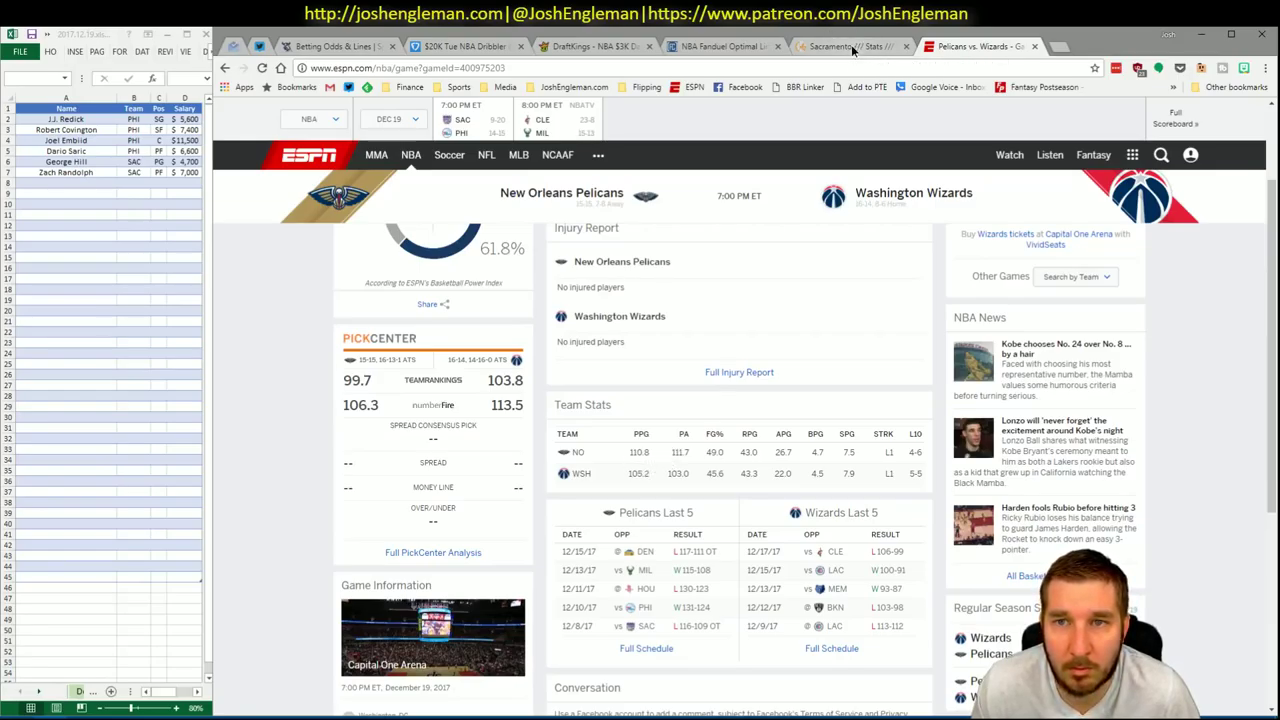
key("alt+Tab")
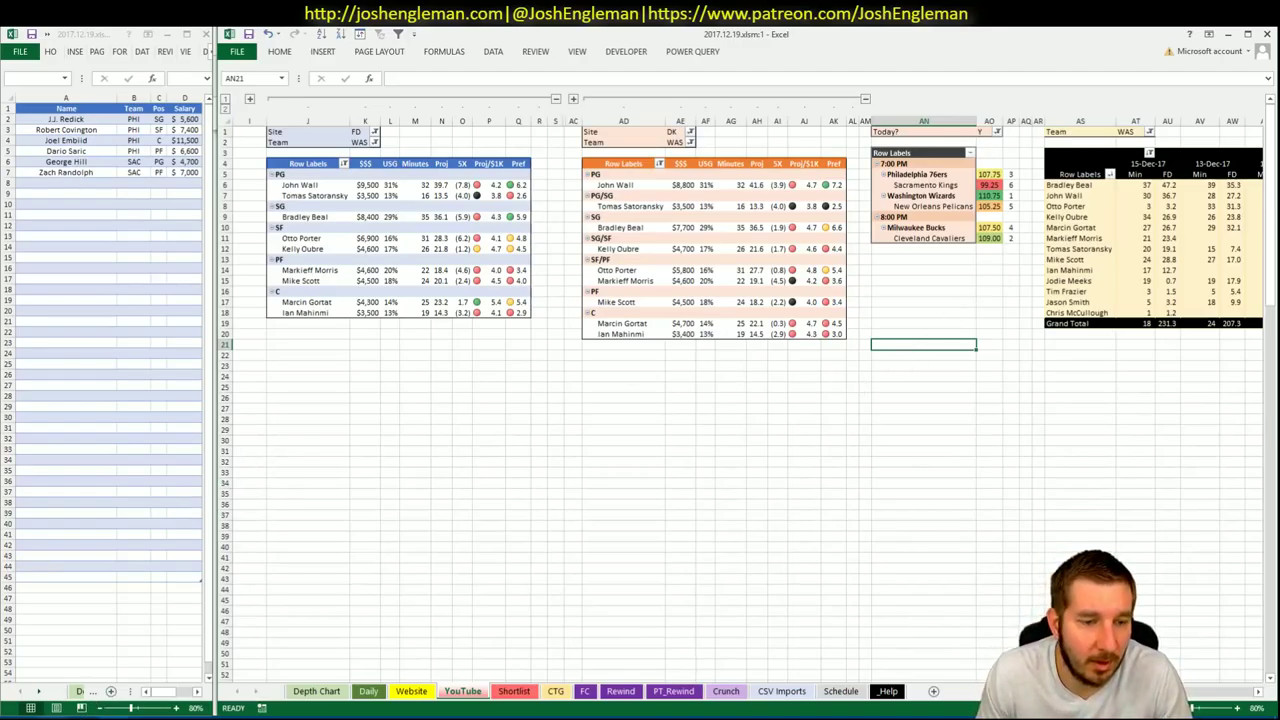
Bring the Cleaning the Glass Sacramento Kings stats page back in front of Excel.
mouse_move(118, 692)
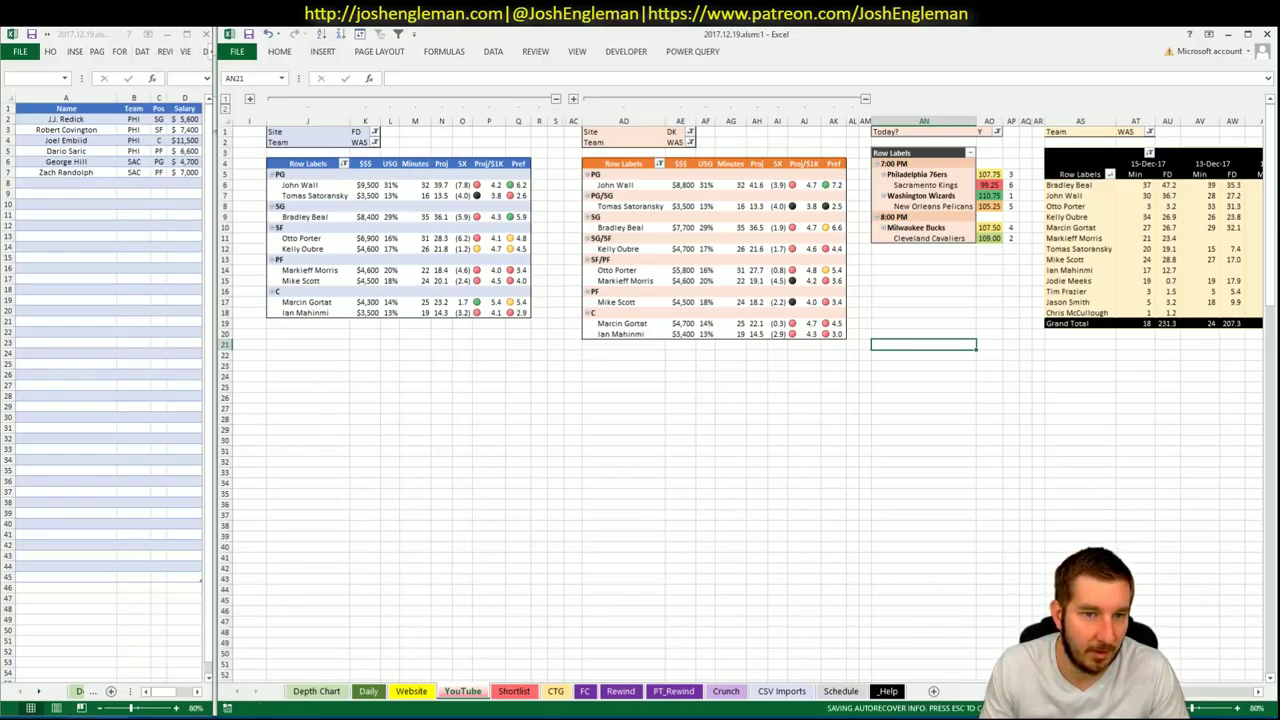
key("alt+Tab")
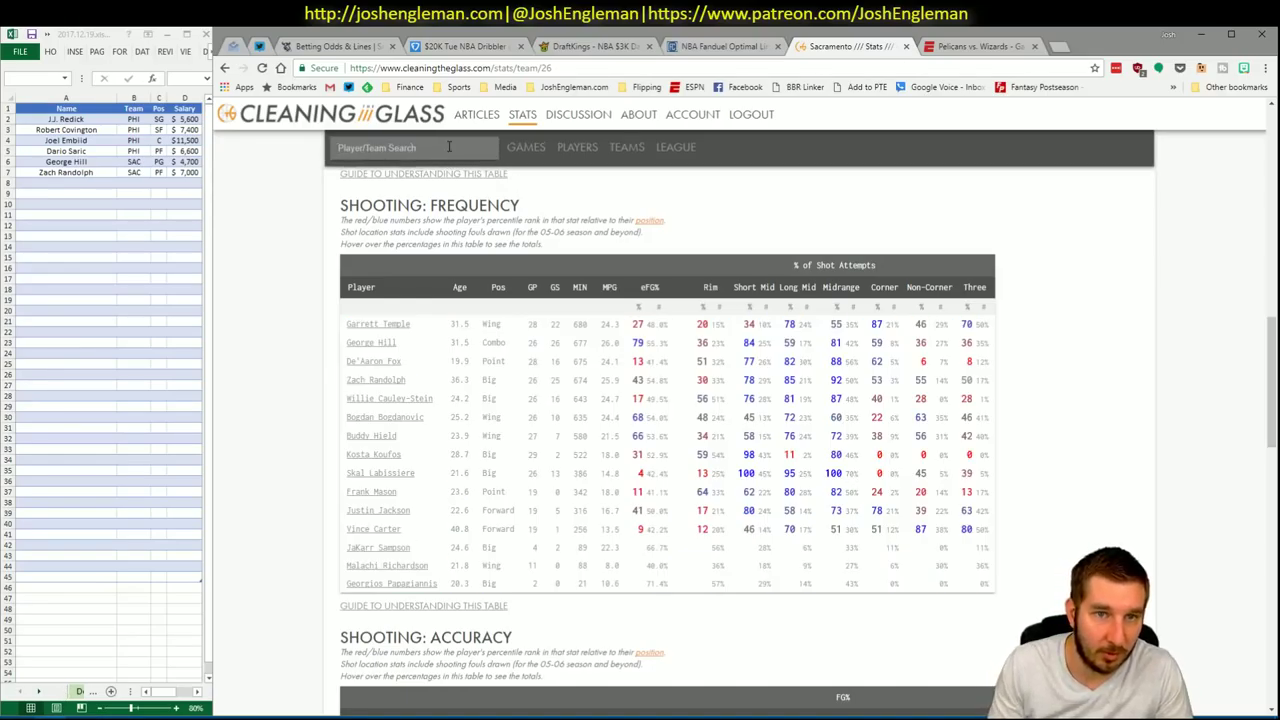
Open the Washington Wizards stats via a 'wiz' search and select their Shooting: Frequency table.
left_click(449, 147)
type("wiz")
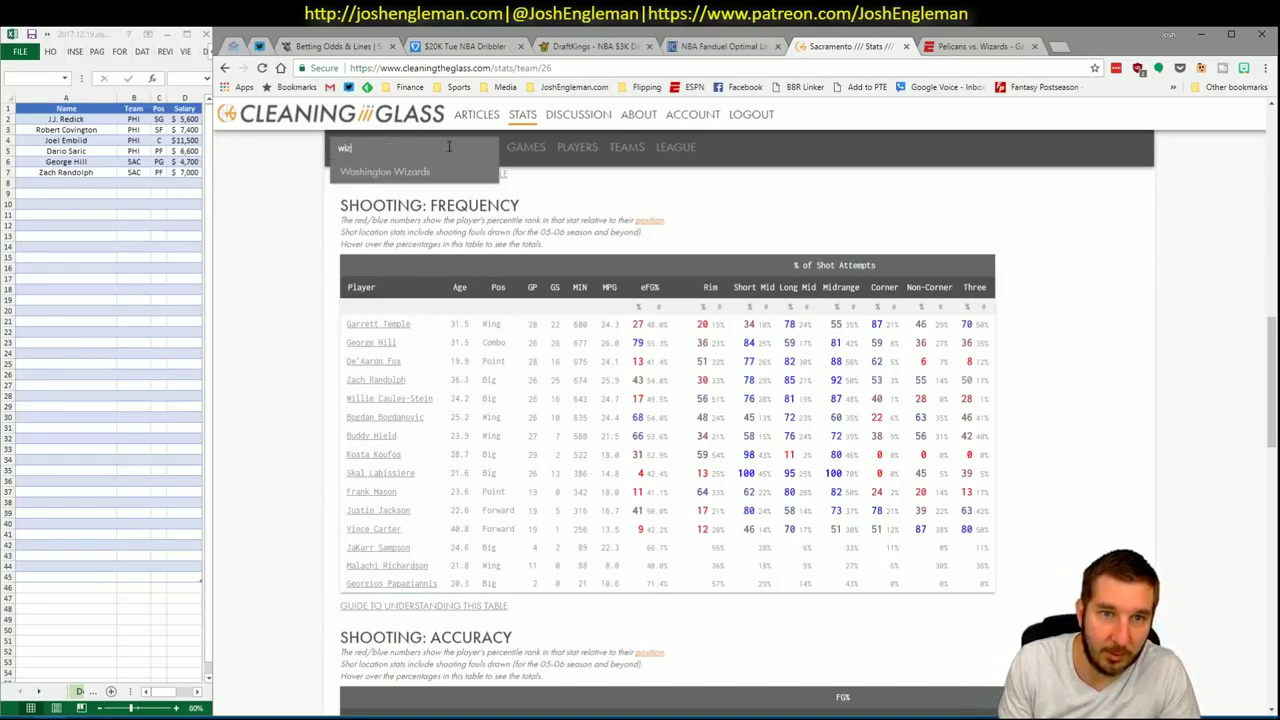
key("Return")
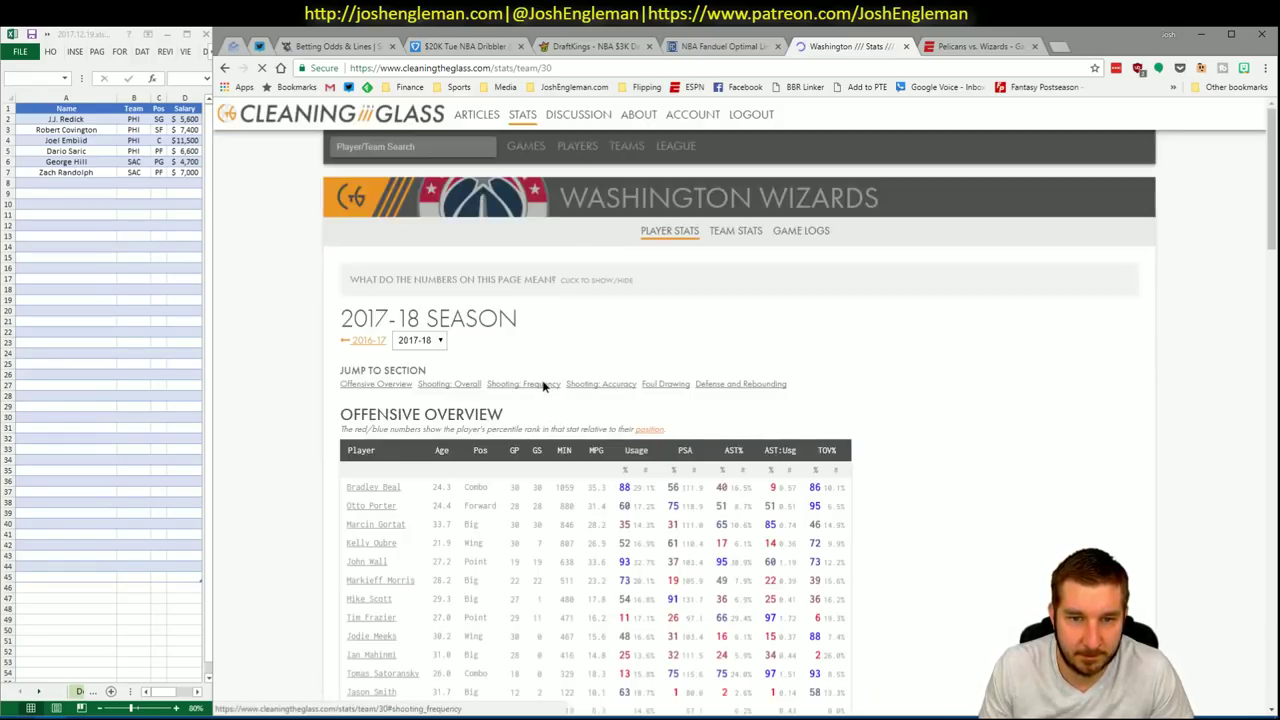
left_click(543, 382)
left_click_drag(978, 547, 397, 328)
Load the Wizards' Shooting: Frequency table into the CTG sheet with NOP entered as opponent in V5.
key("alt+Tab")
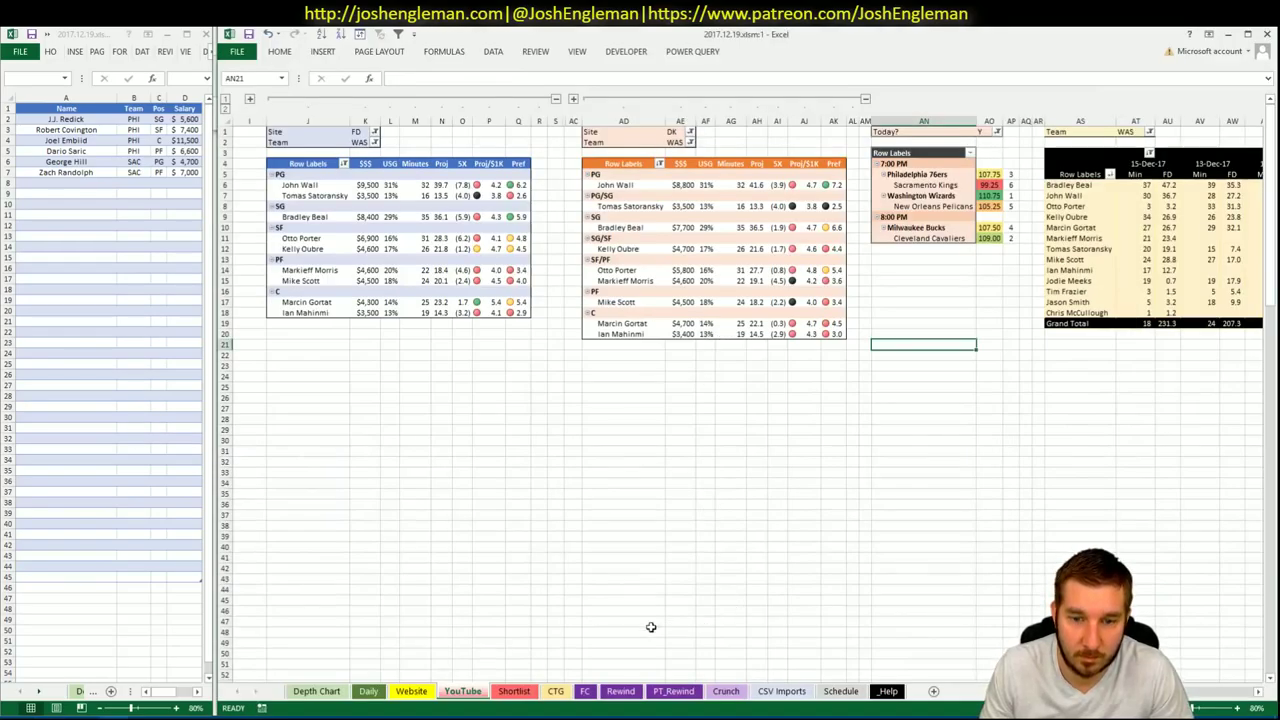
left_click(553, 691)
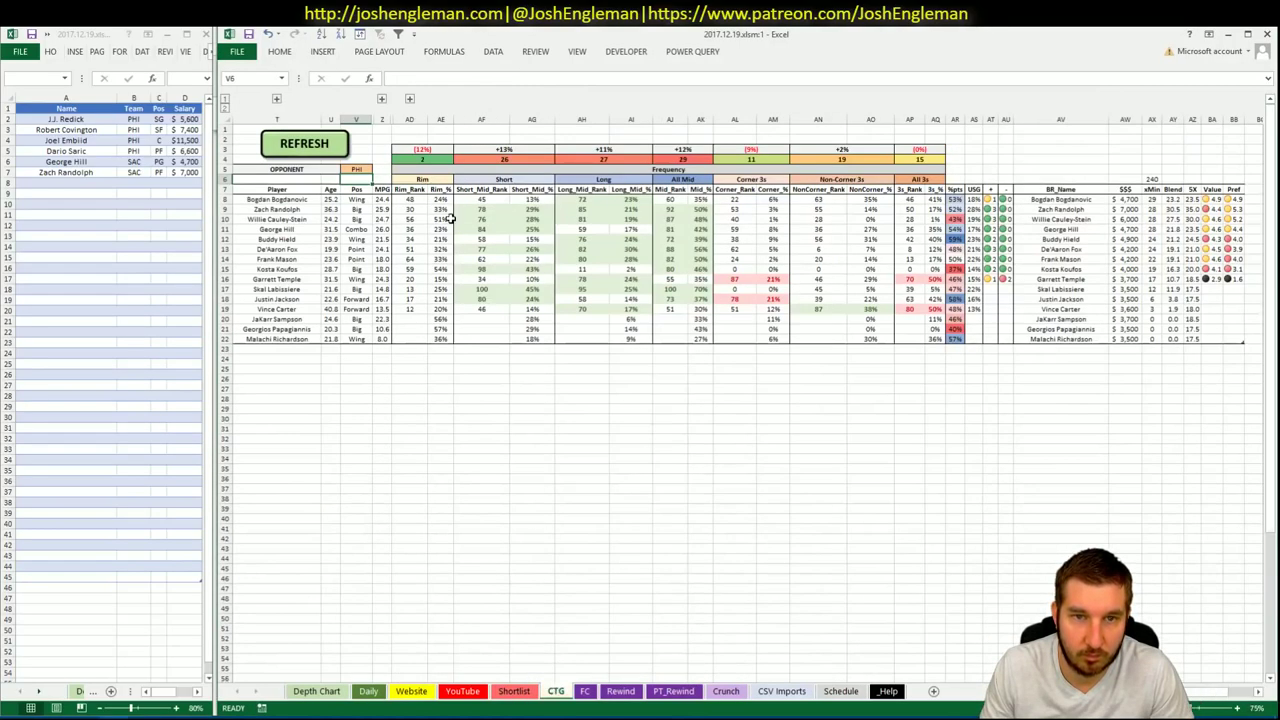
left_click(358, 169)
key("alt+Tab")
left_click(1080, 451)
left_click_drag(972, 557, 350, 325)
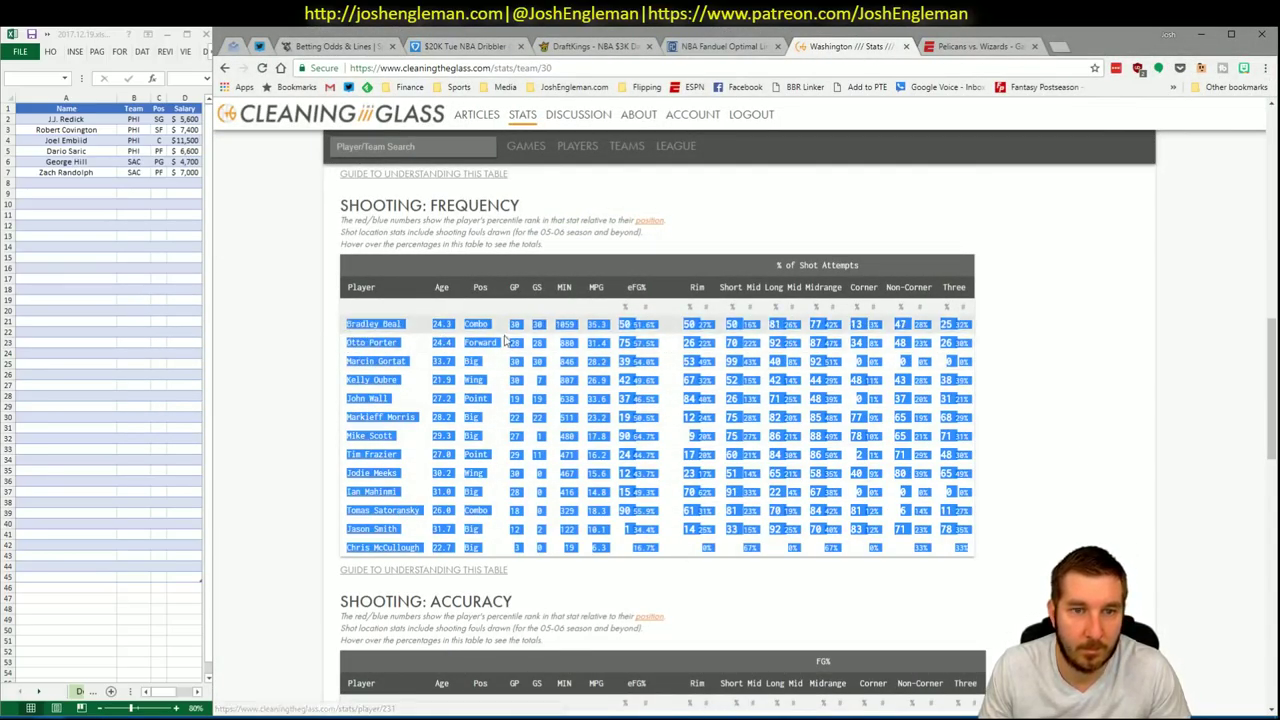
key("alt+Tab")
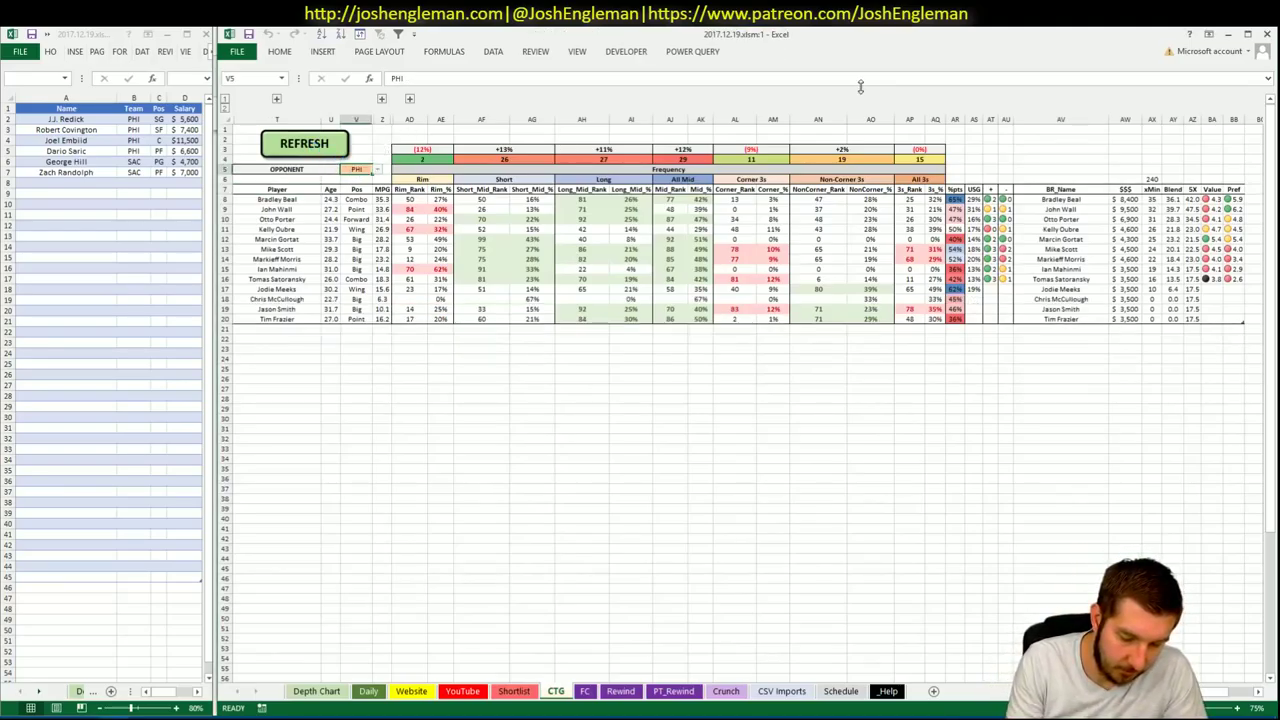
type("NOP")
key("Return")
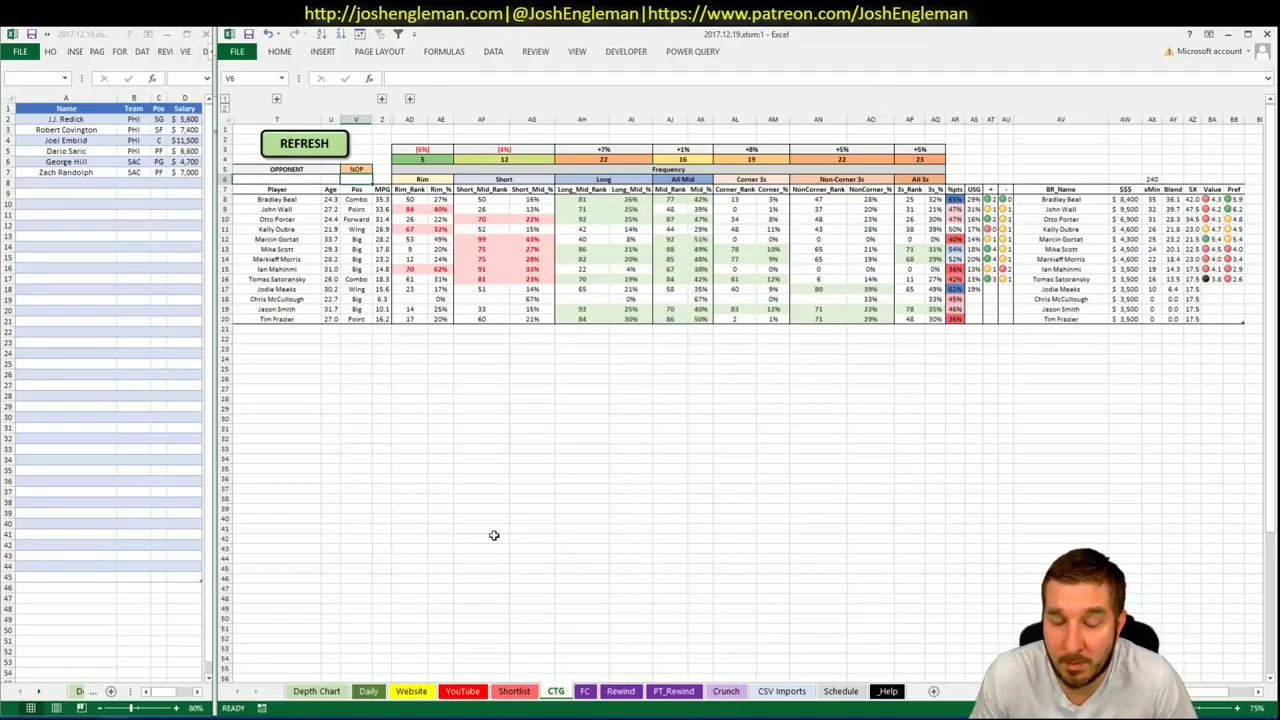
left_click(408, 692)
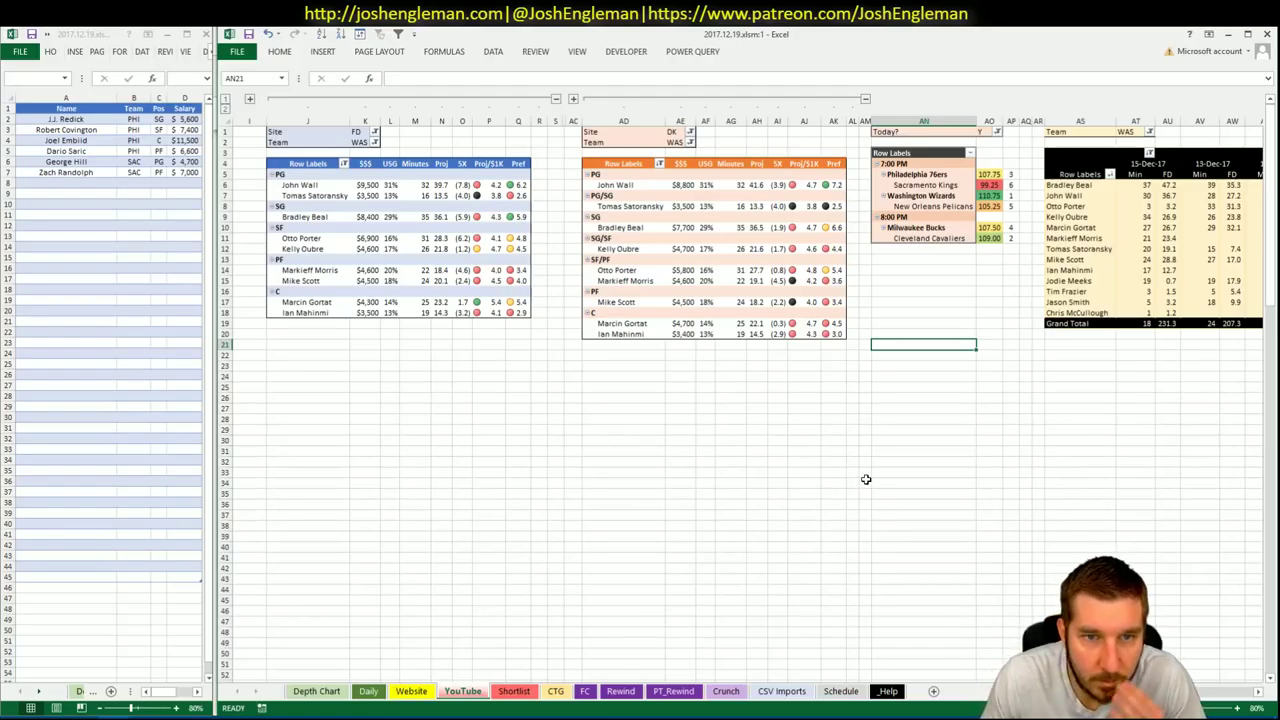
left_click(1259, 692)
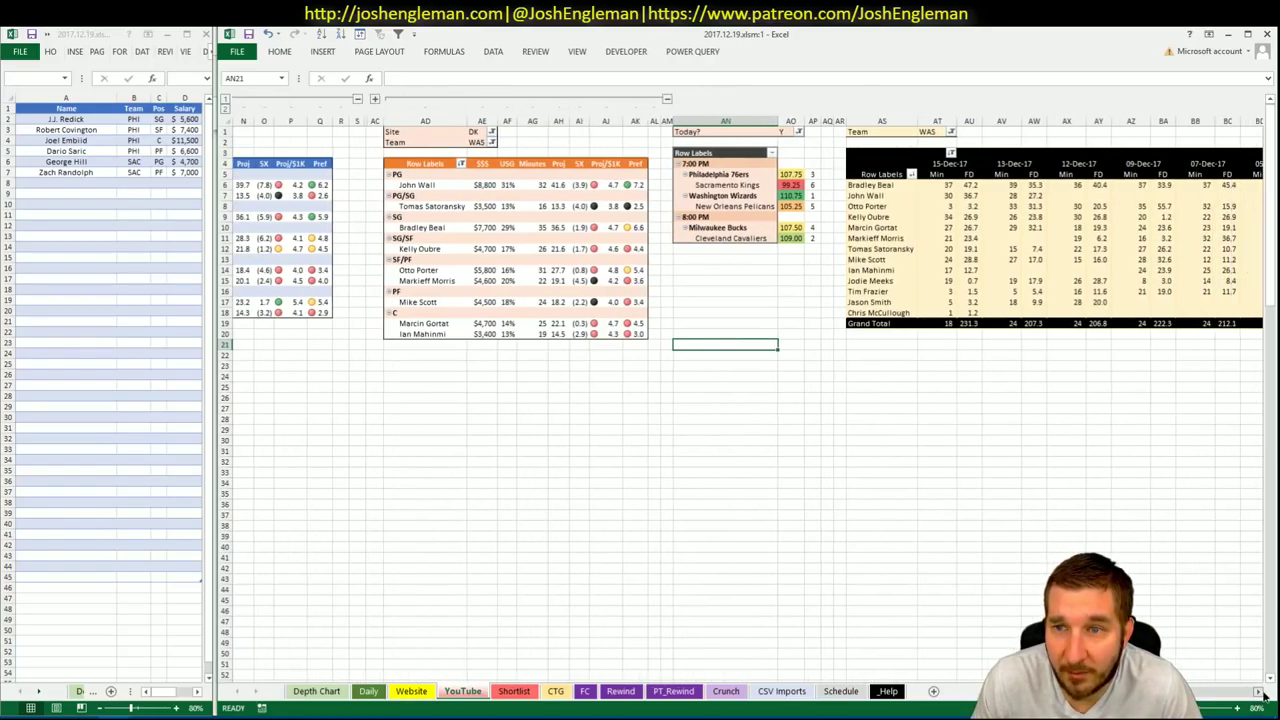
scroll(748, 387, "left", 3)
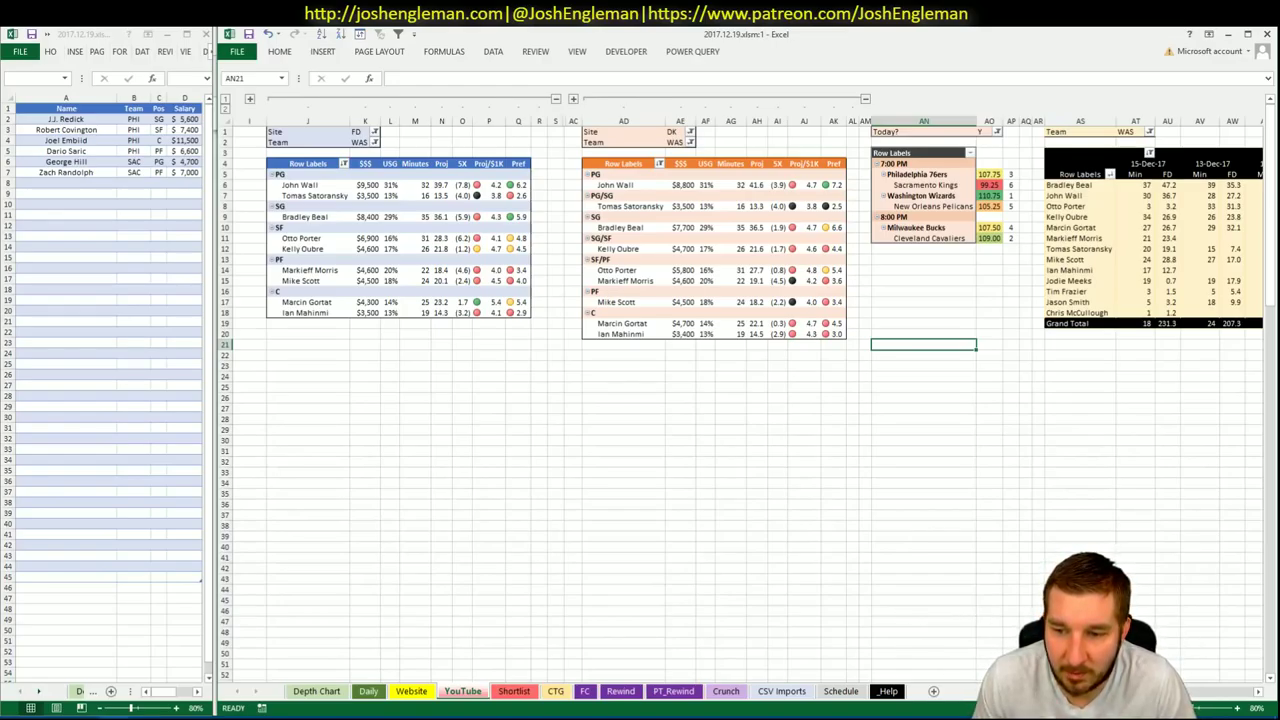
scroll(1193, 692, "right", 5)
scroll(1193, 692, "left", 6)
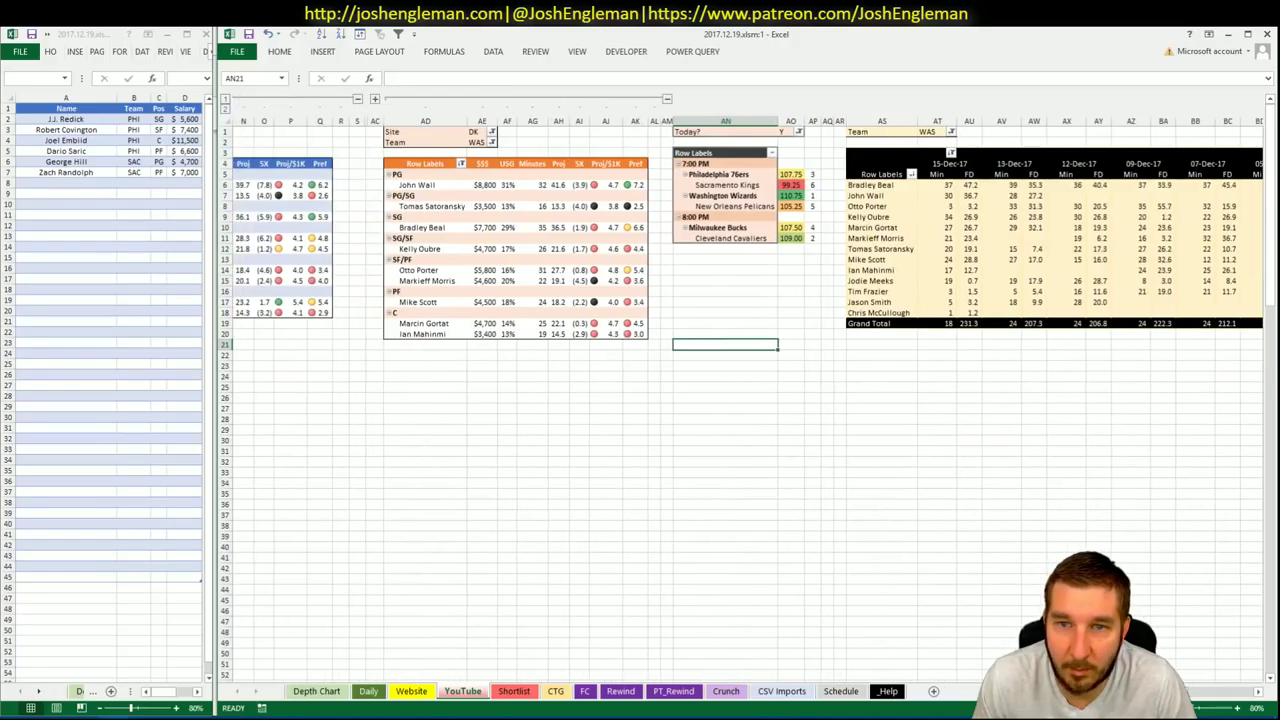
Add Bradley Beal ($8,400) and Kelly Oubre ($4,600) to the player list.
left_click(76, 184)
type("Bradley Beal")
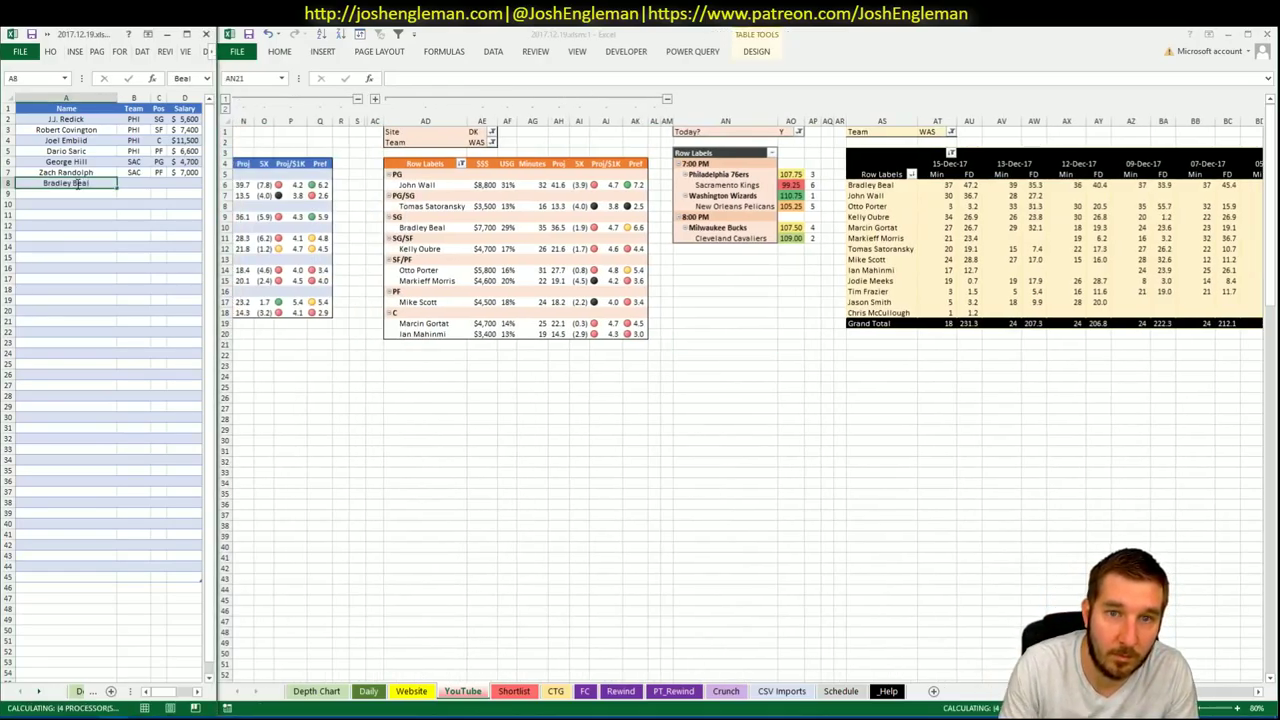
key("Return")
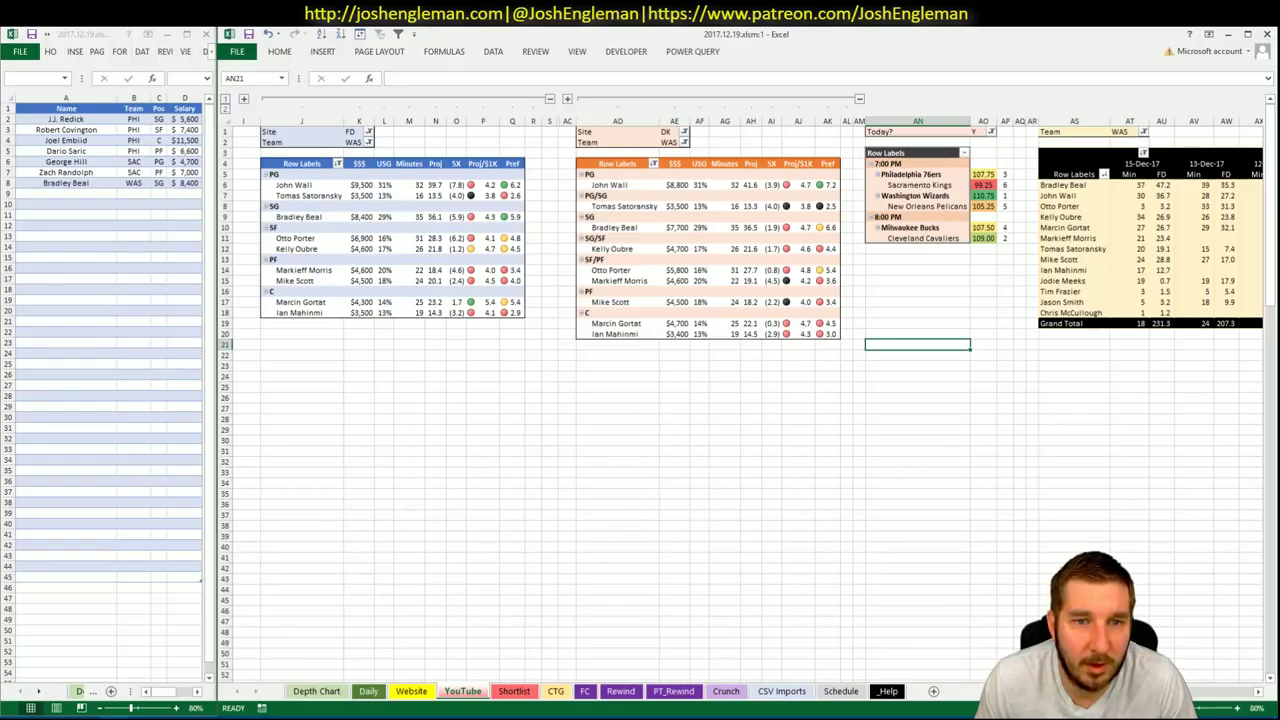
scroll(1226, 708, "right", 5)
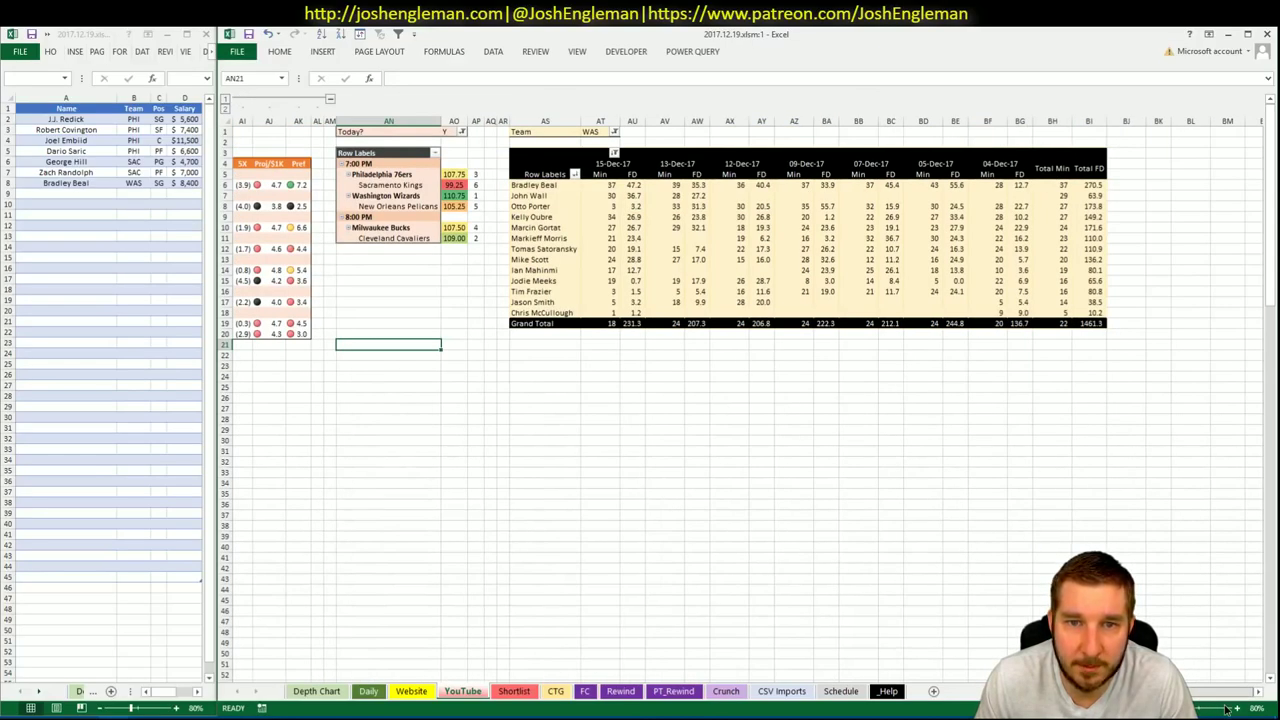
scroll(1226, 708, "left", 4)
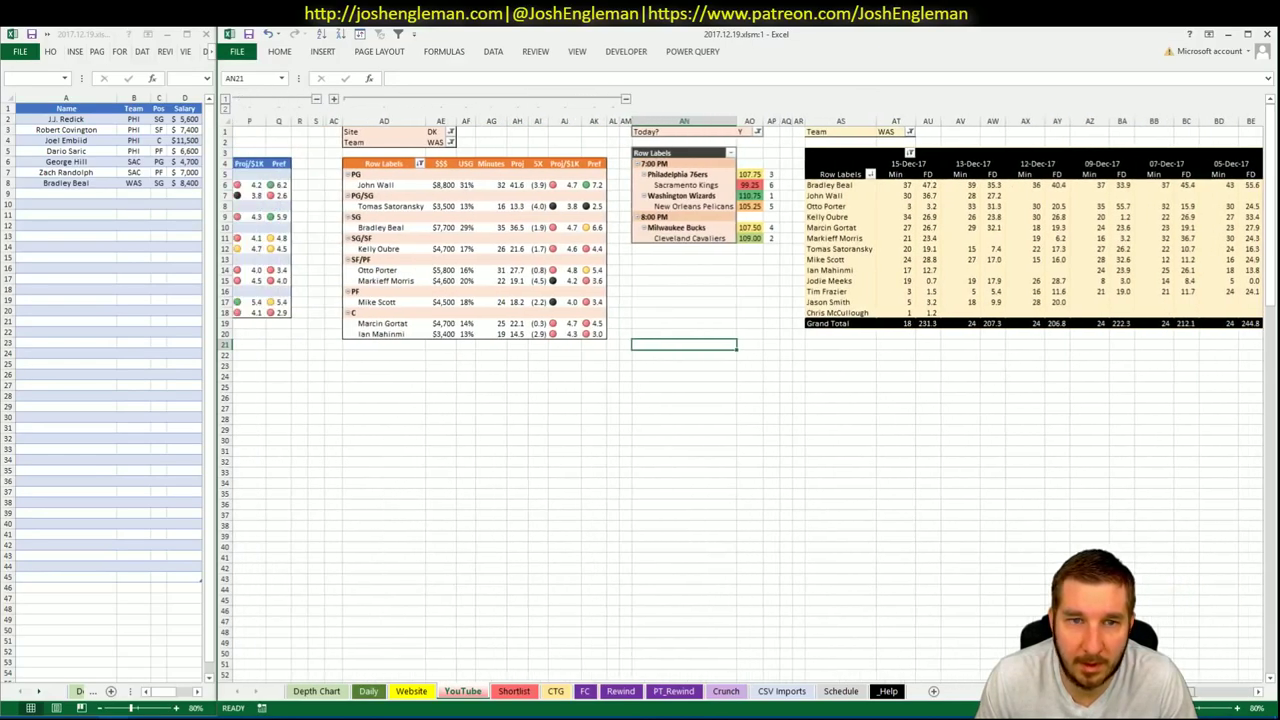
scroll(998, 645, "left", 3)
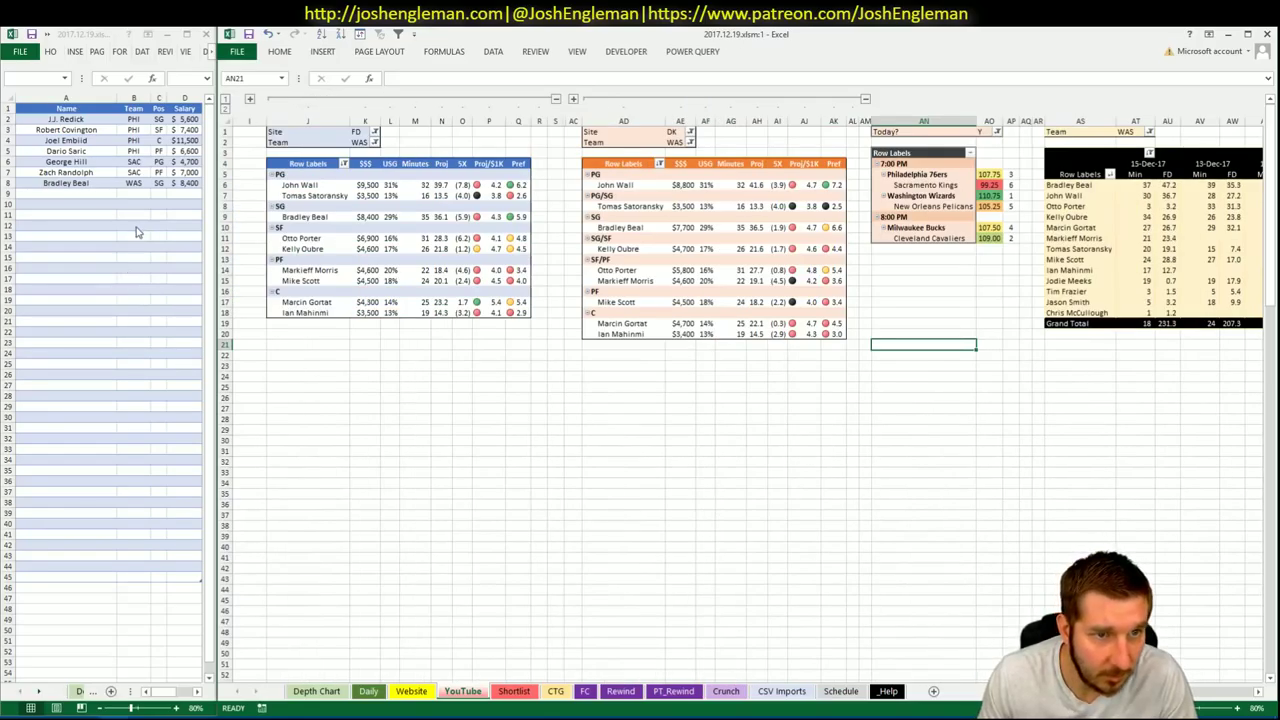
left_click(112, 196)
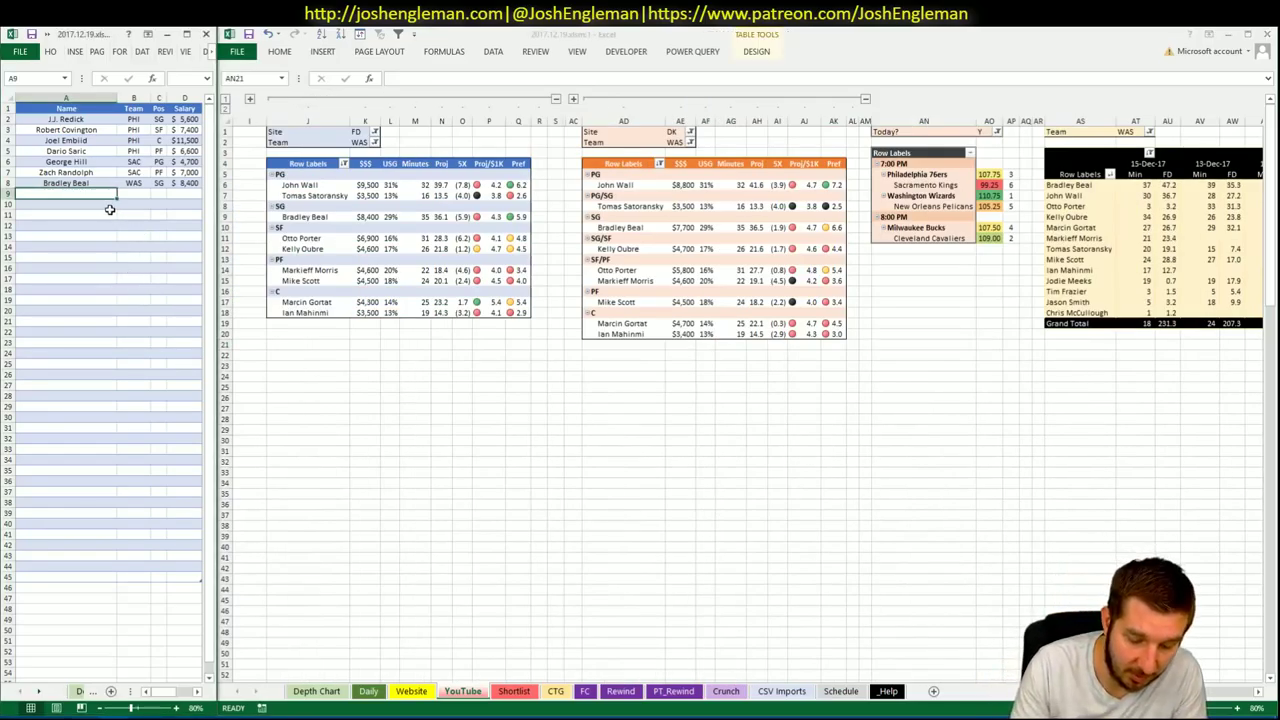
type("Kelly Oubre")
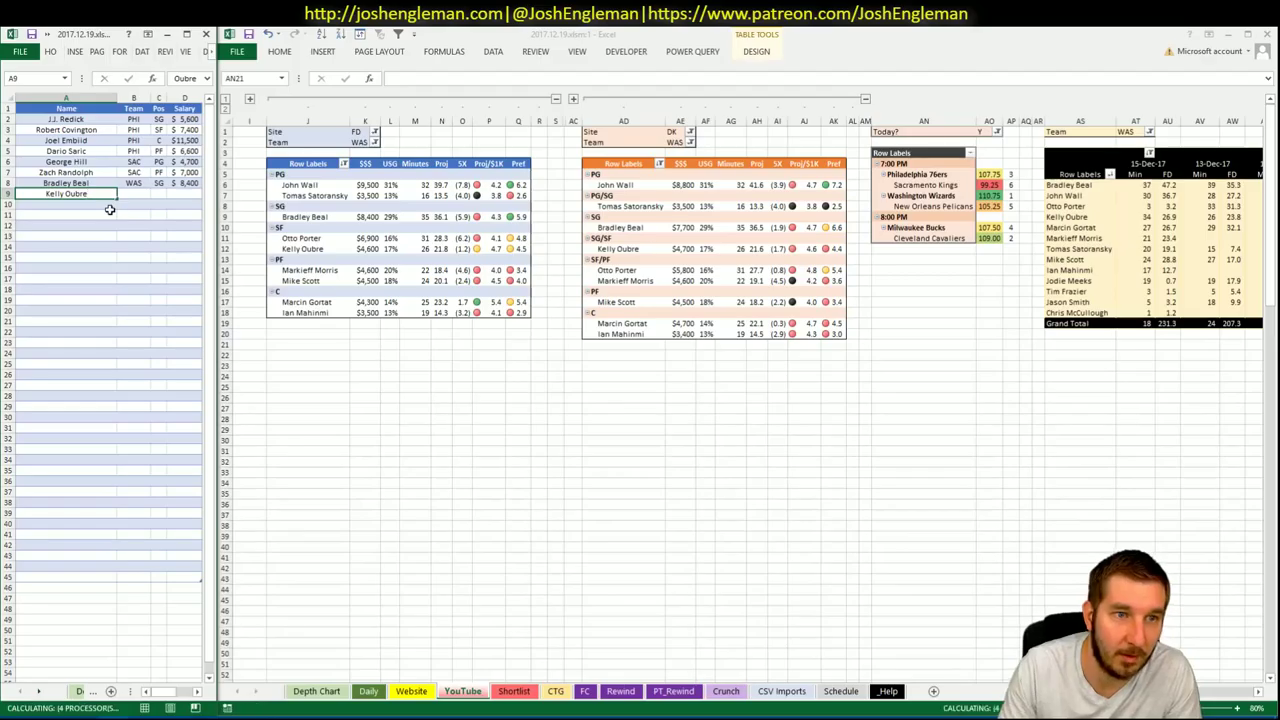
key("Return")
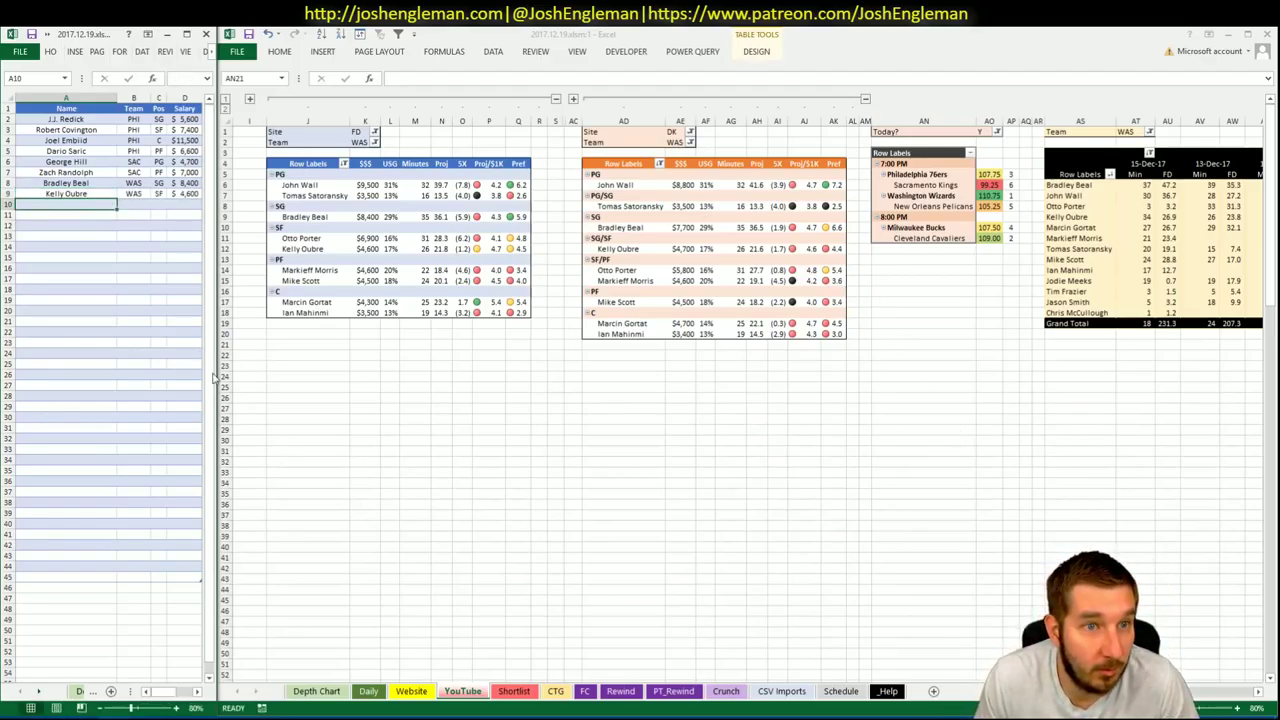
Enter Mike Scott in A10 so he lists as WAS, PF at $4,500.
left_click(493, 317)
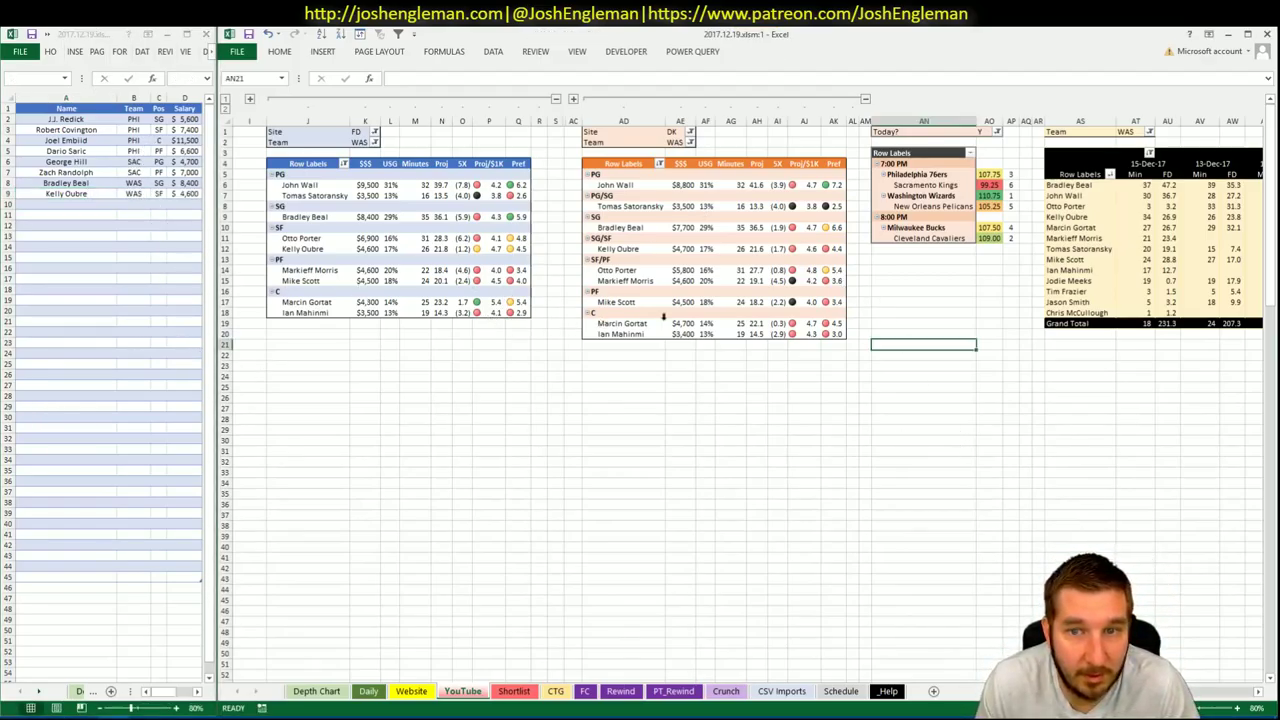
scroll(748, 388, "right", 1)
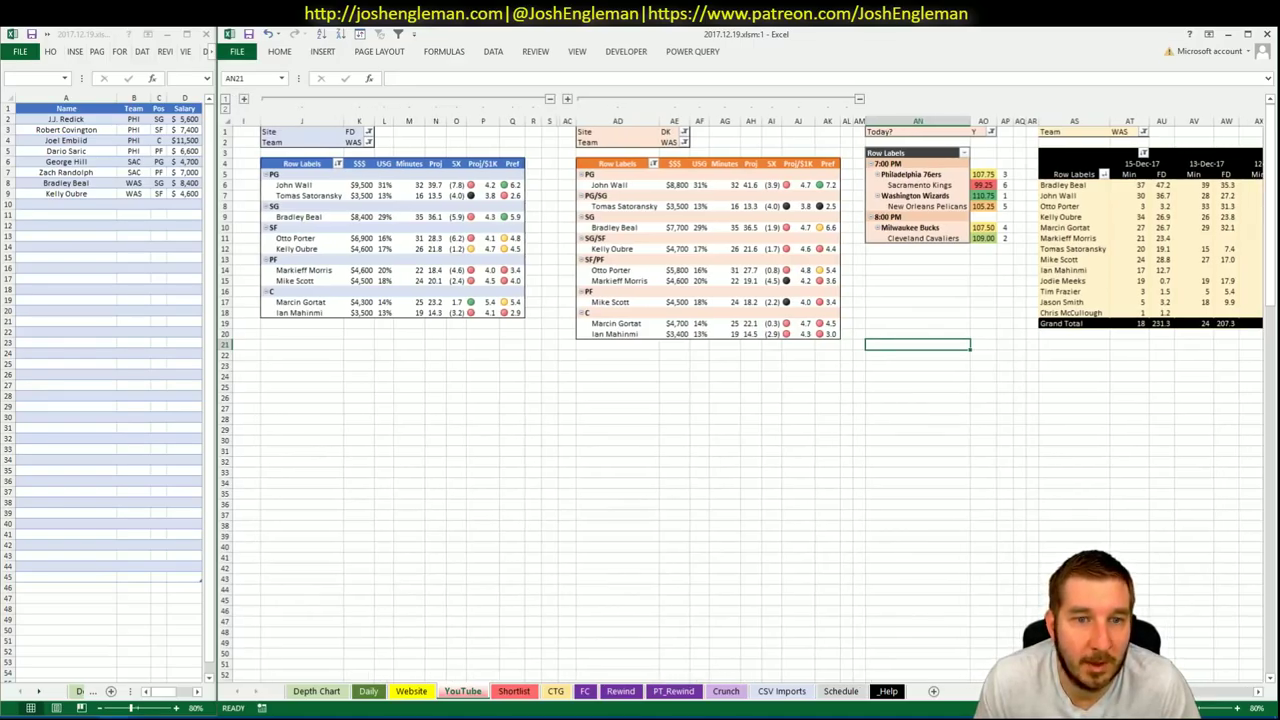
scroll(748, 388, "right", 3)
scroll(748, 388, "right", 10)
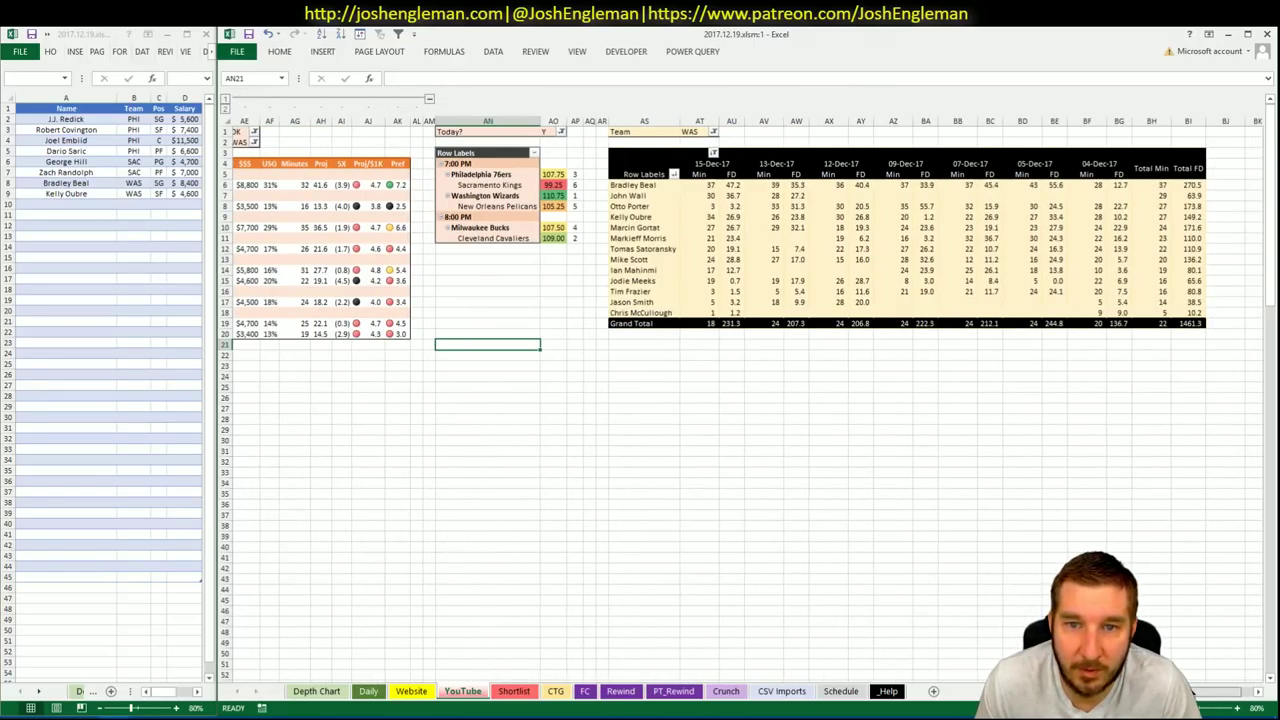
scroll(1192, 692, "left", 4)
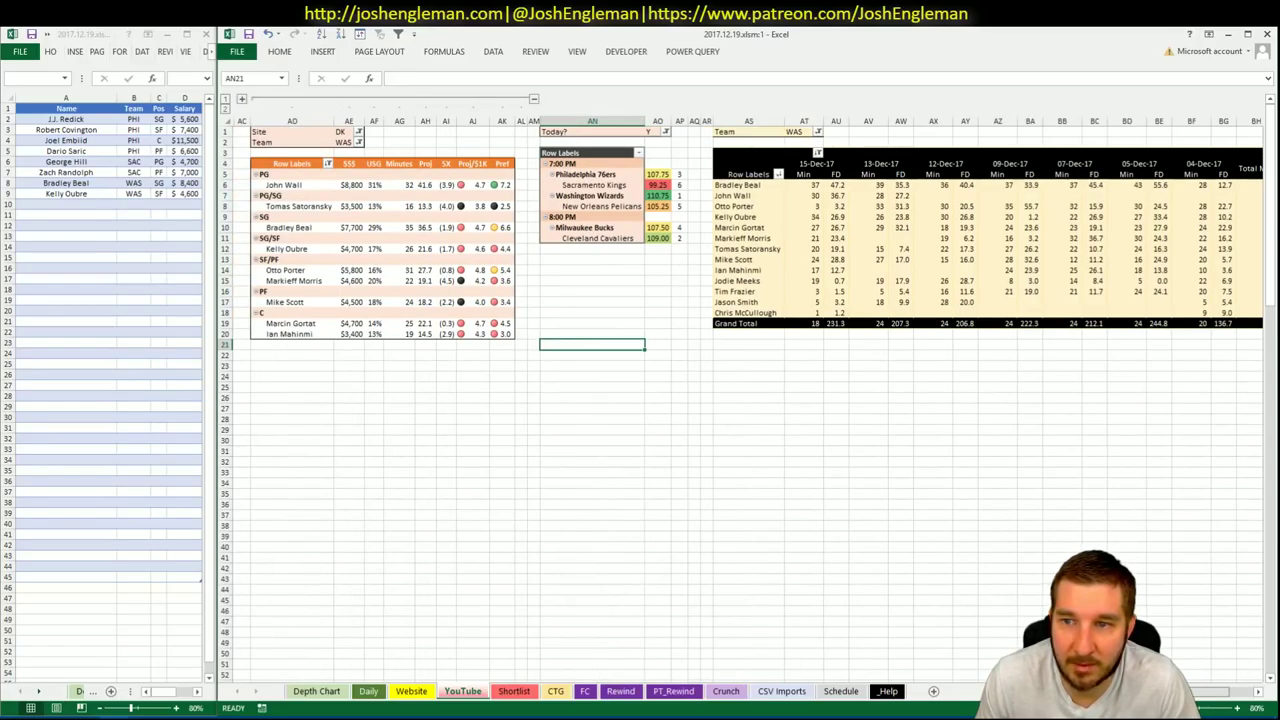
scroll(745, 400, "left", 3)
scroll(660, 400, "left", 8)
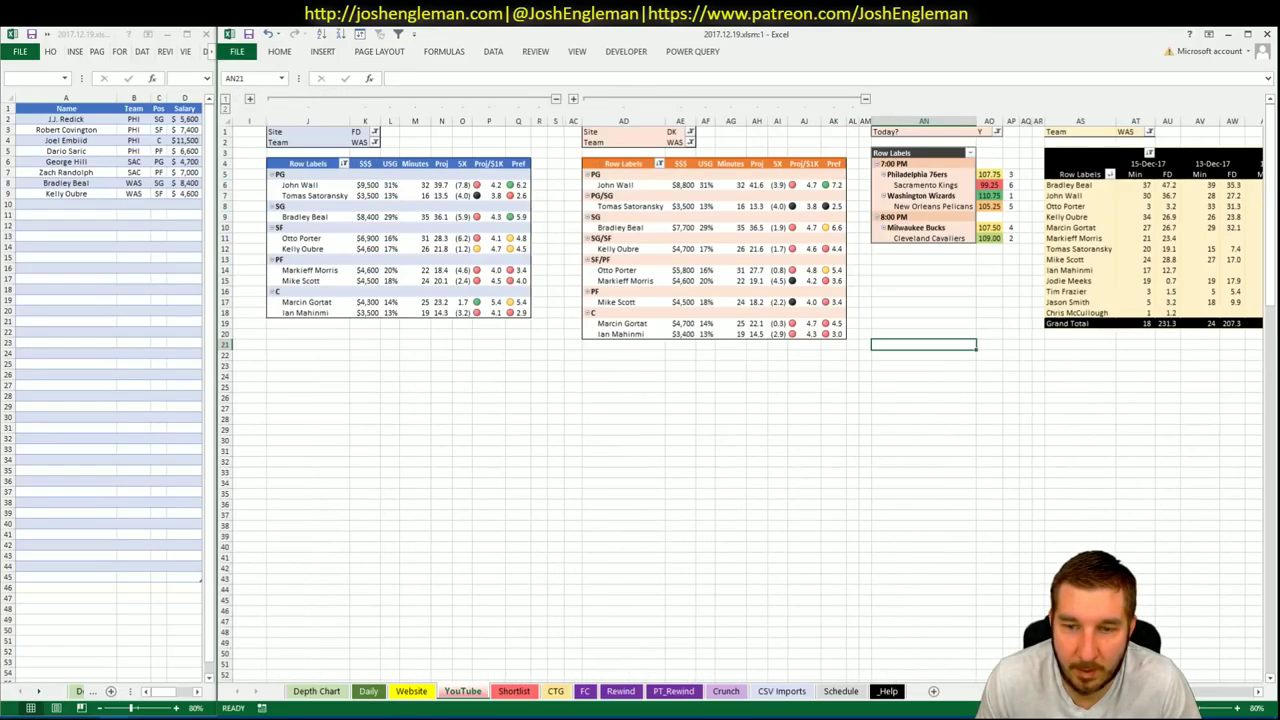
left_click(85, 204)
type("Mike Scott")
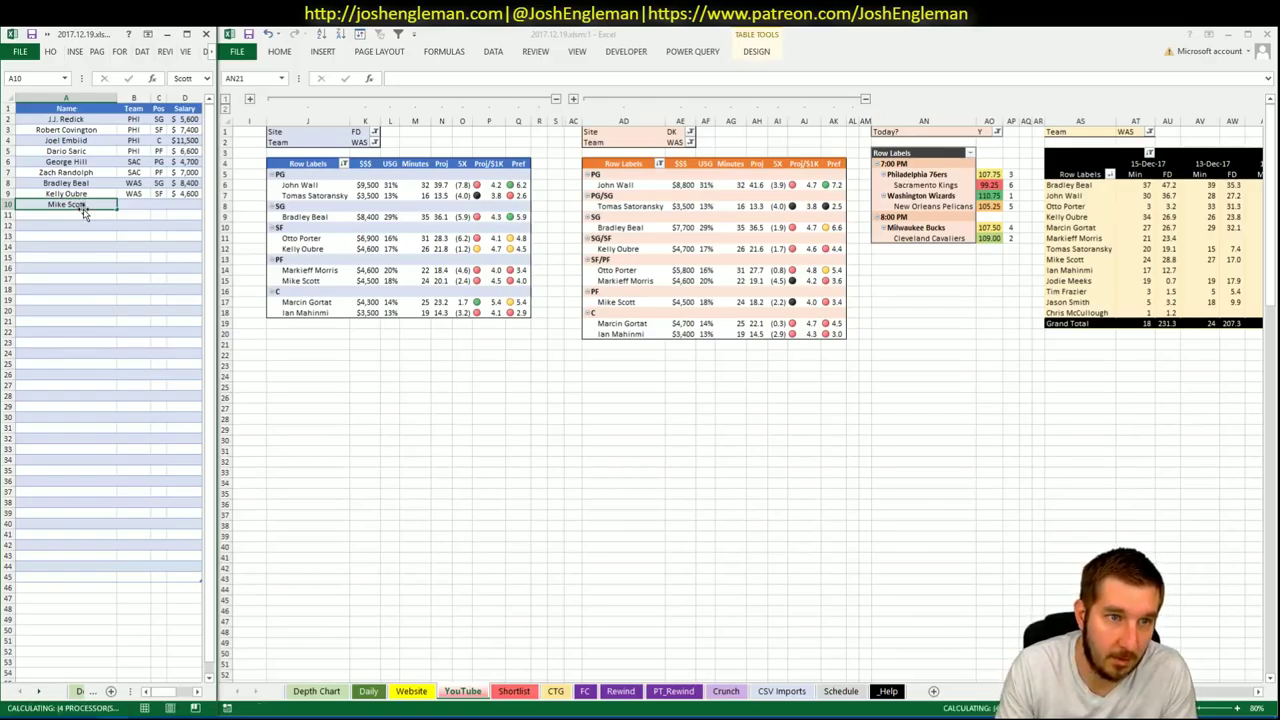
key("Return")
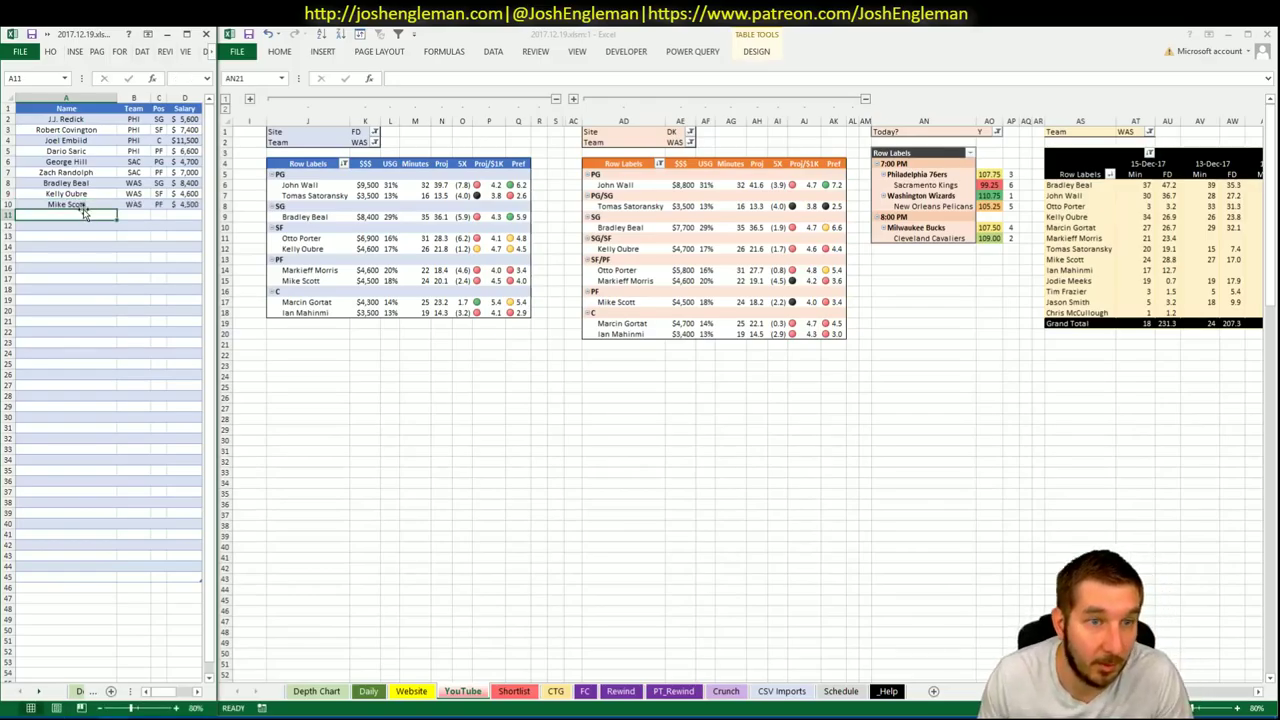
left_click(120, 214)
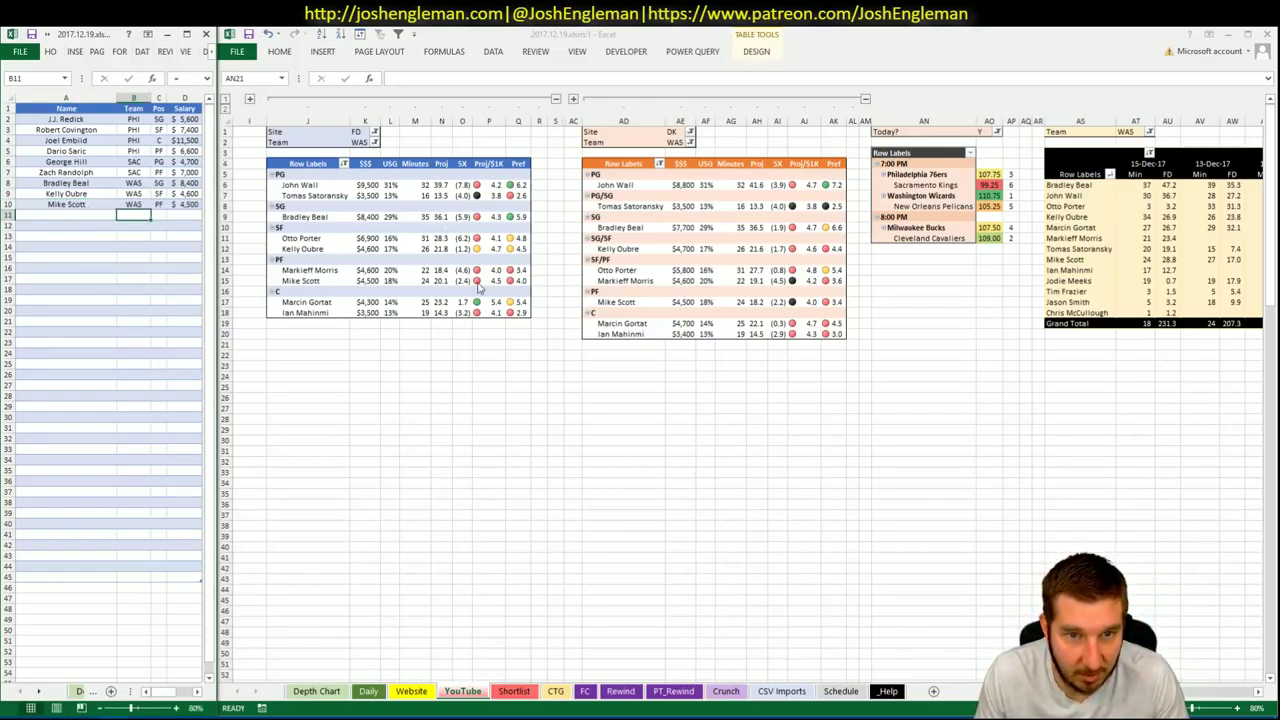
left_click(478, 386)
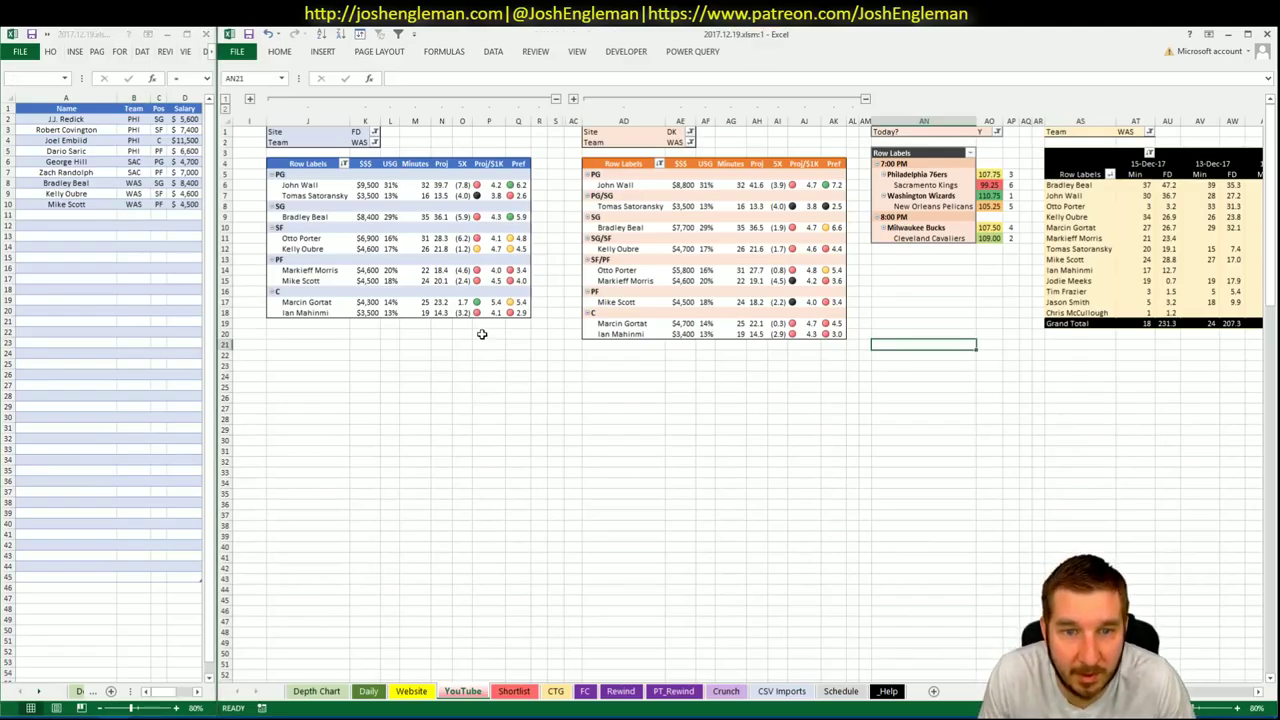
Enter Marcin Gortat in A11, fixing the 'Grotat' misspelling, so he lists as WAS, C at $4,300.
left_click(483, 333)
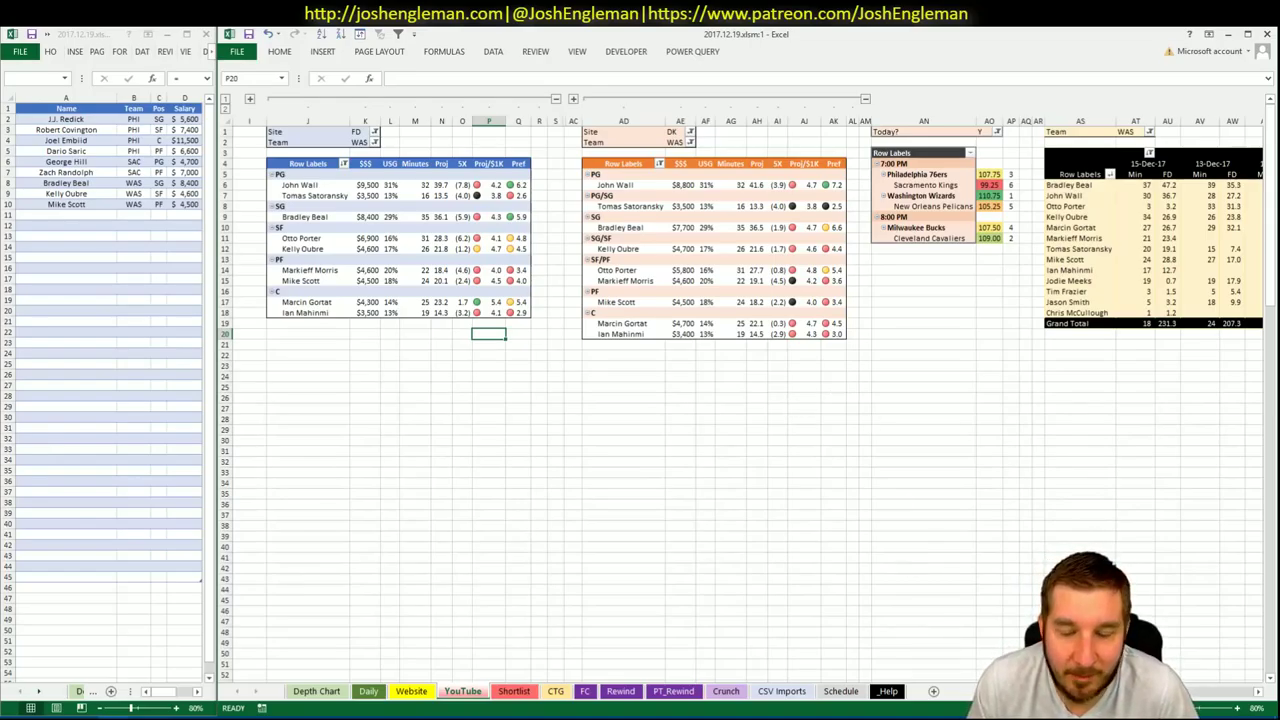
scroll(745, 400, "right", 5)
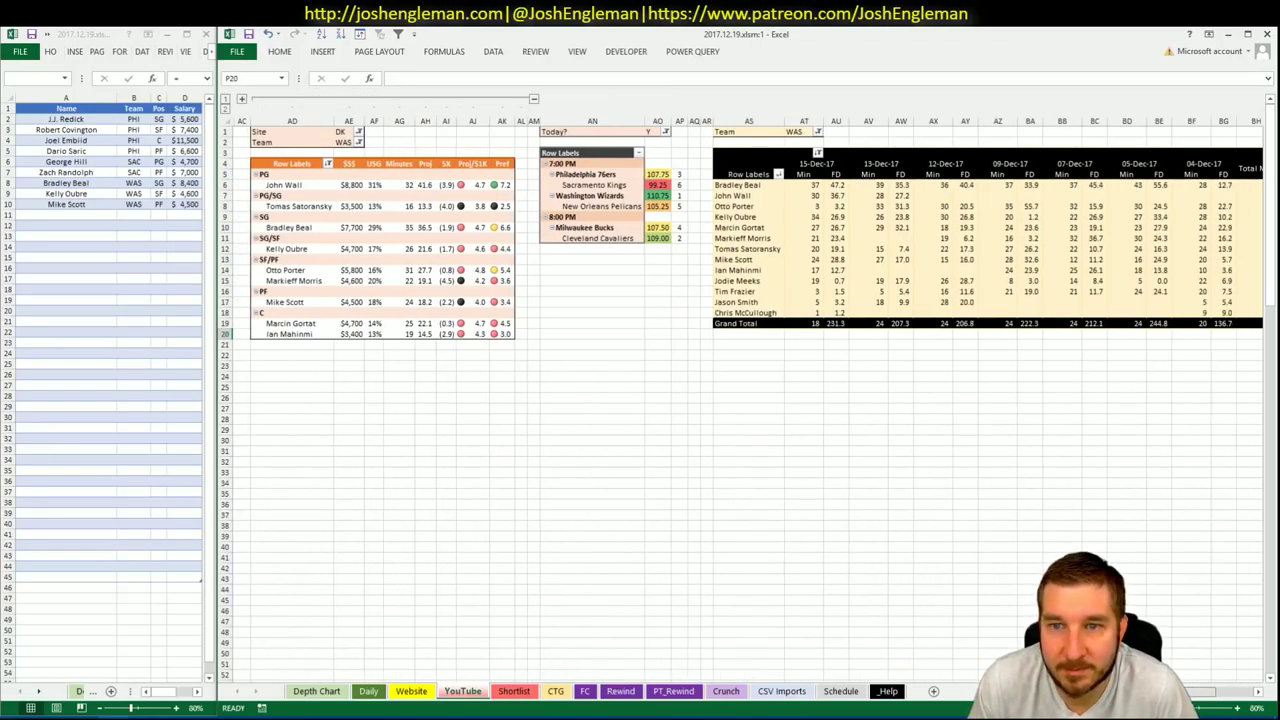
scroll(309, 449, "left", 5)
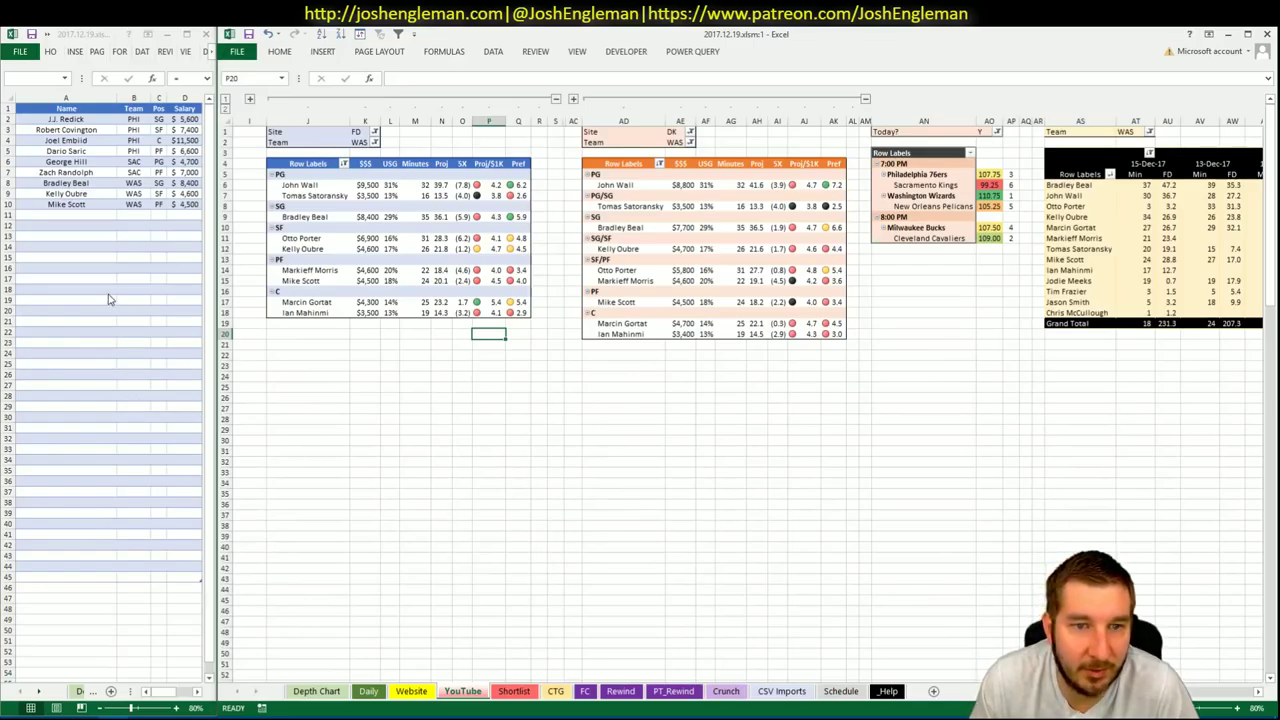
left_click(82, 226)
left_click(77, 216)
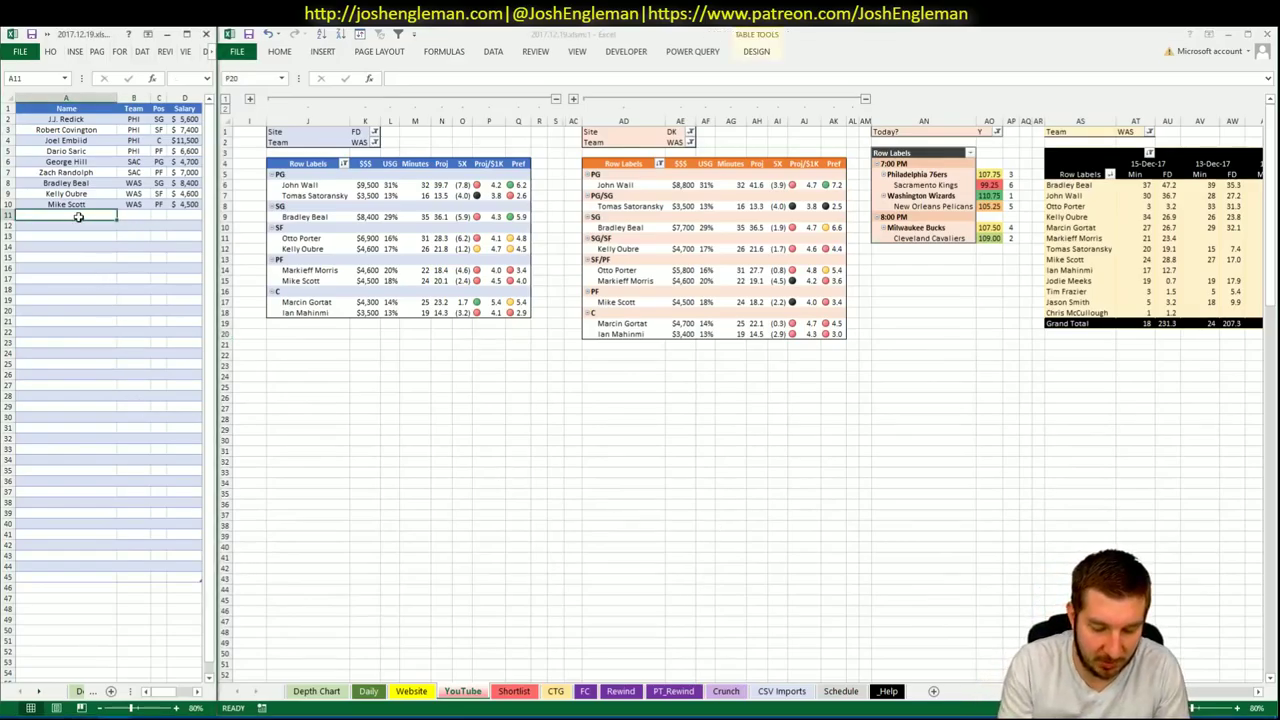
type("Marcin Grotat")
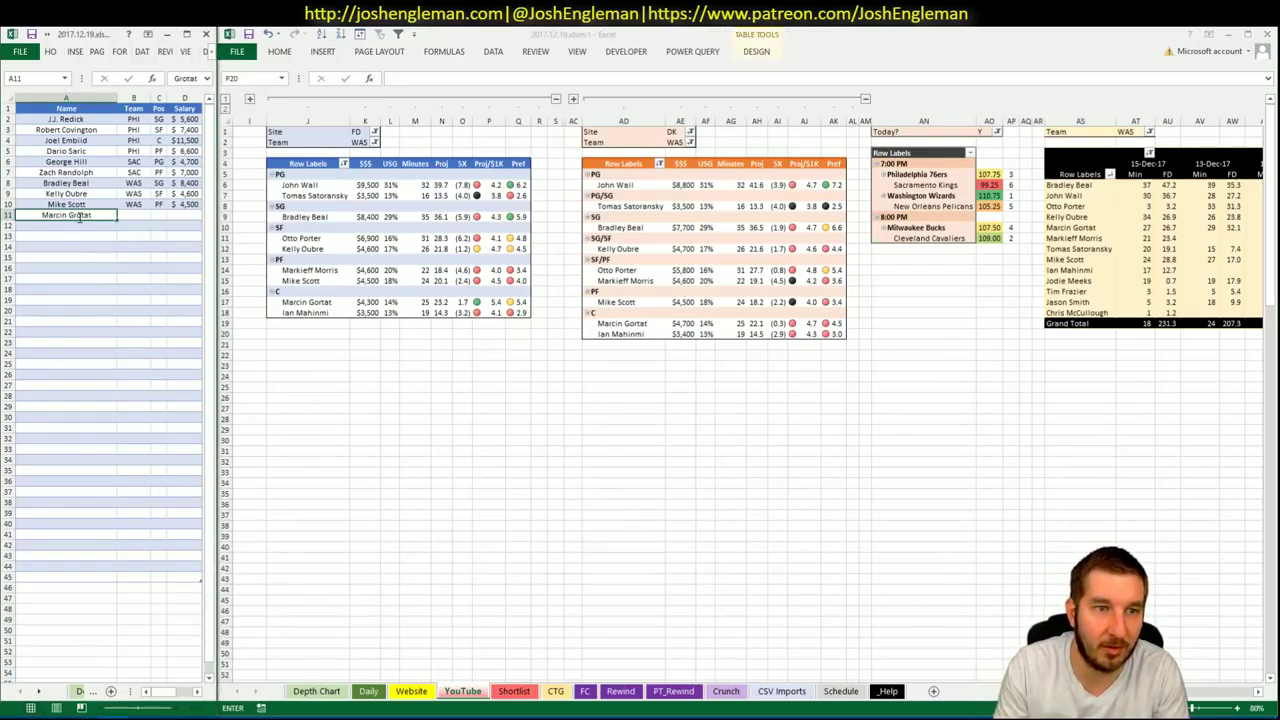
key("Return")
left_click(78, 216)
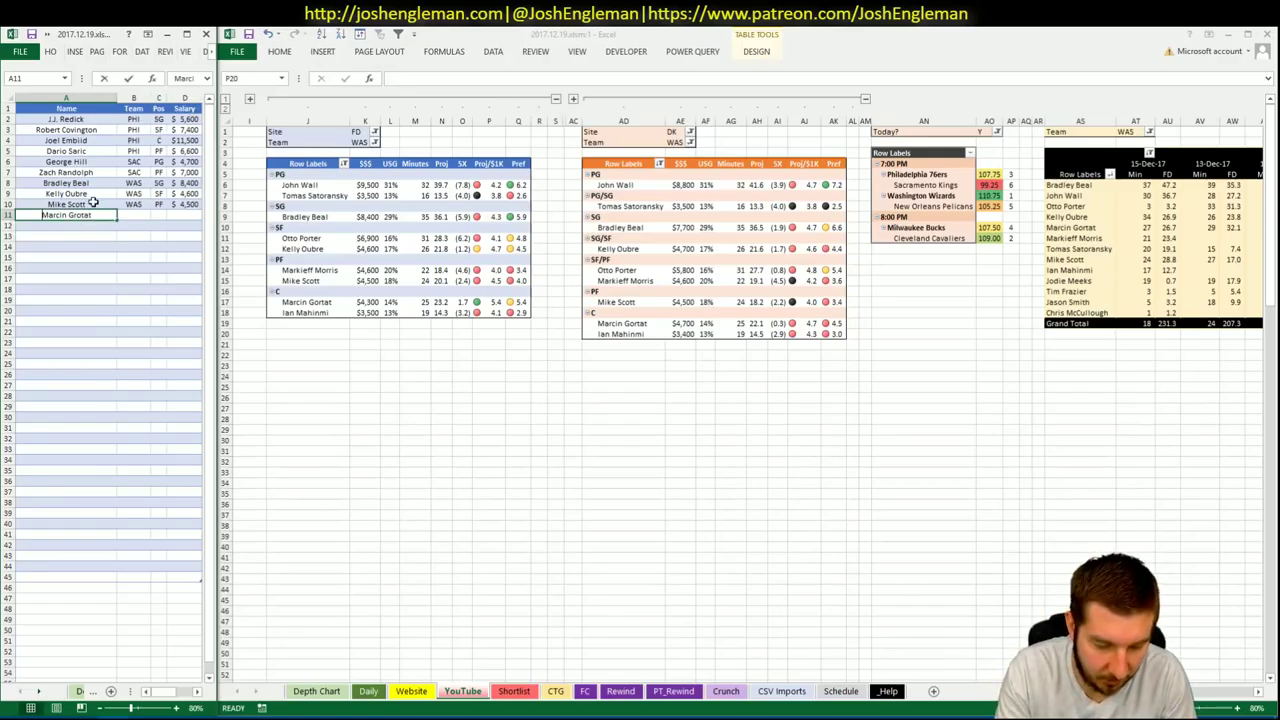
type("Marcin Gortat")
key("Return")
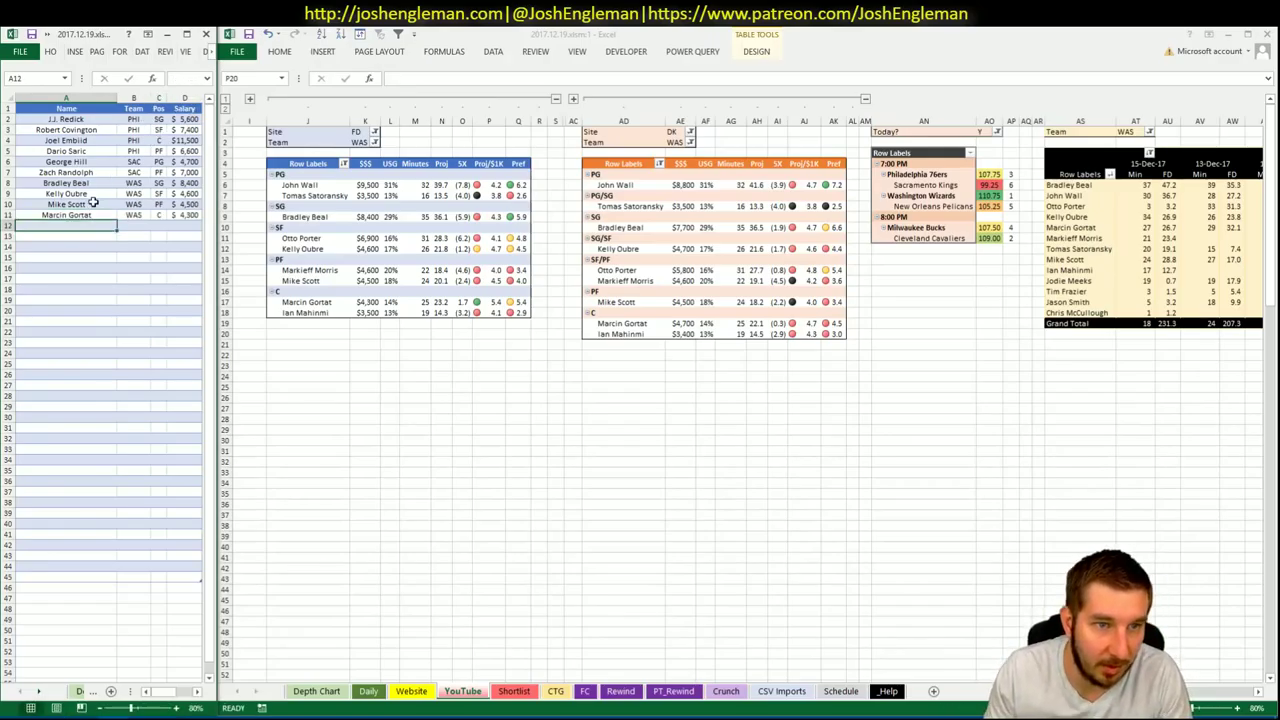
key("ctrl+Tab")
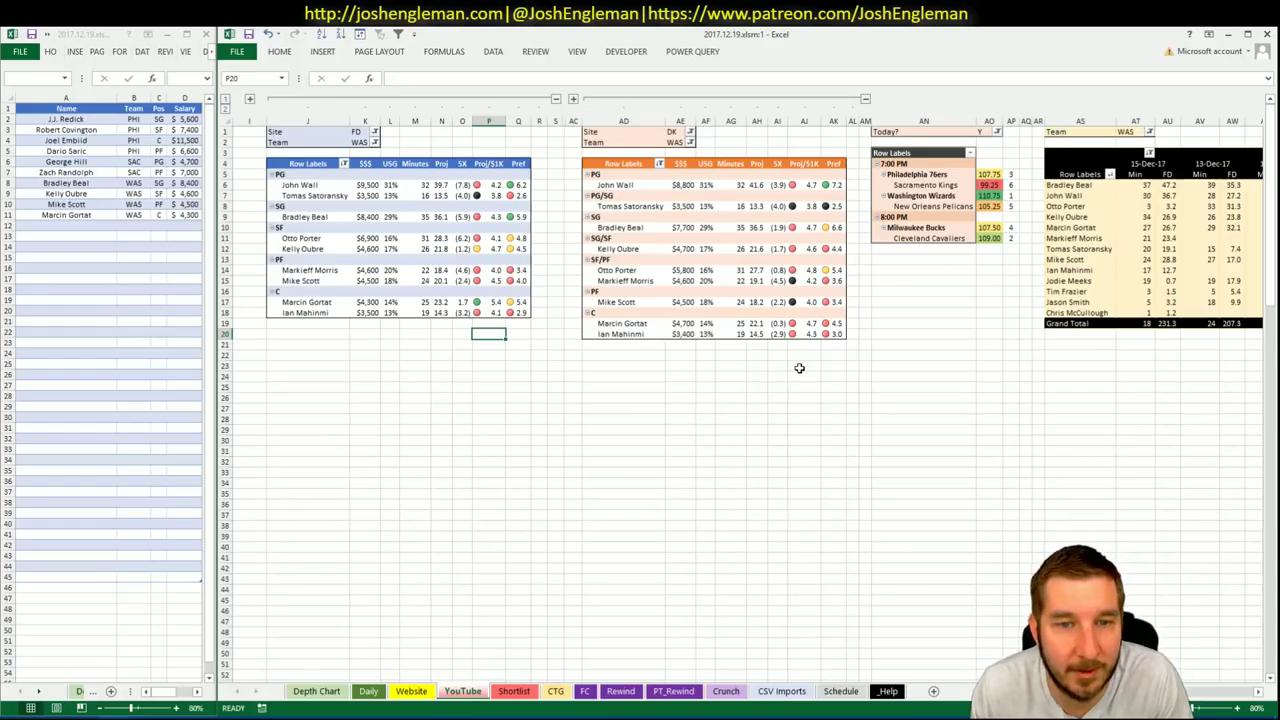
Set the FanDuel (K2) and DraftKings (AE2) pivot Team filters to NOP and select the game-log filter at AT1.
left_click(357, 144)
type("NOP")
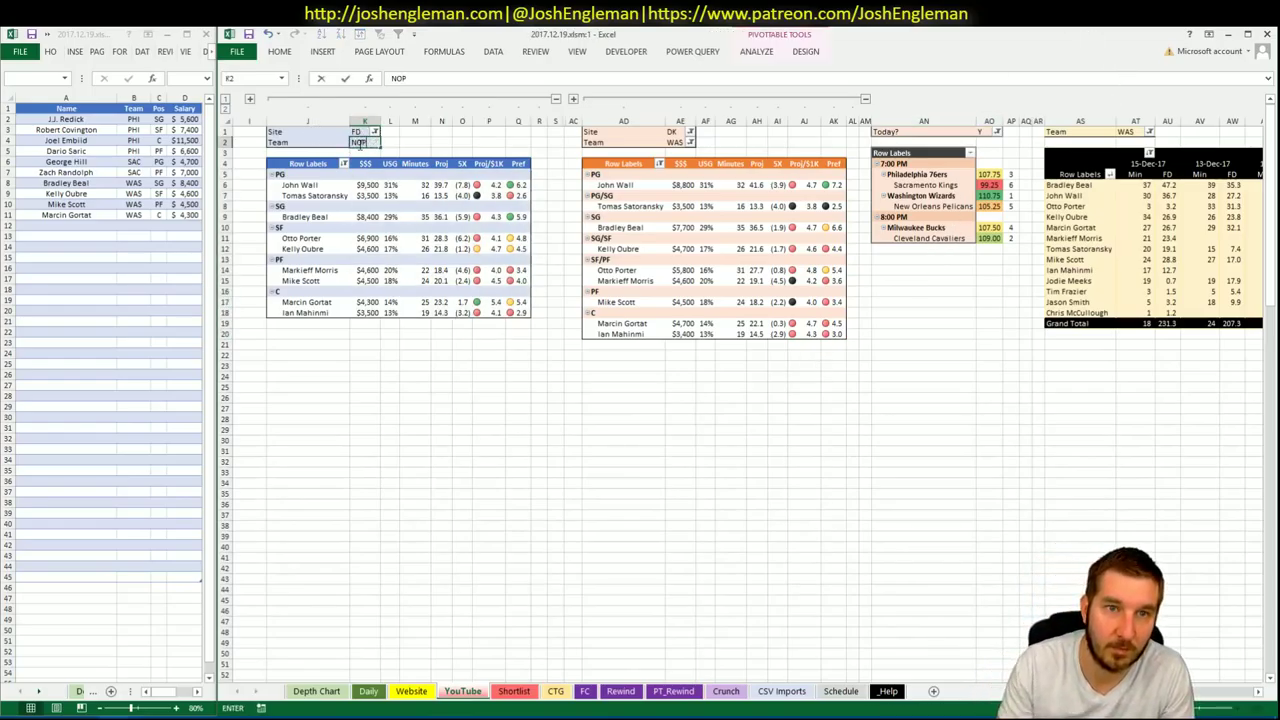
key("Tab")
left_click(677, 143)
type("NOP")
key("Tab")
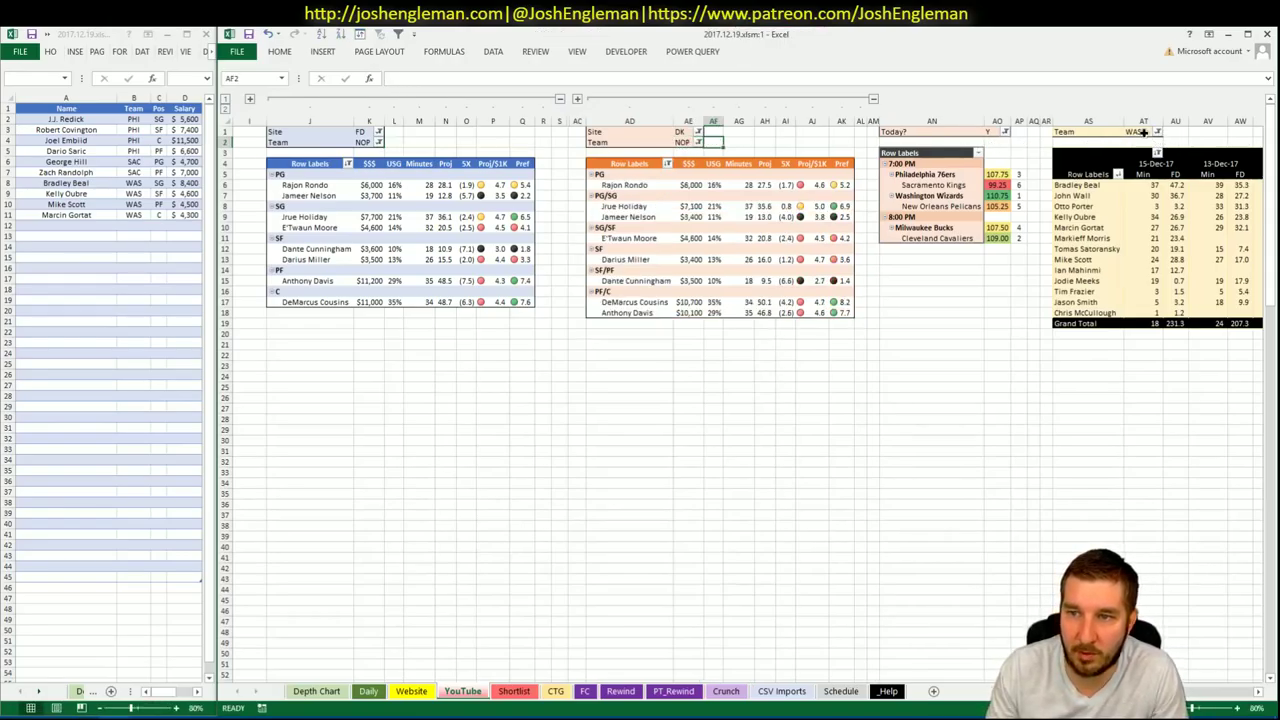
left_click(1143, 132)
type("NOP")
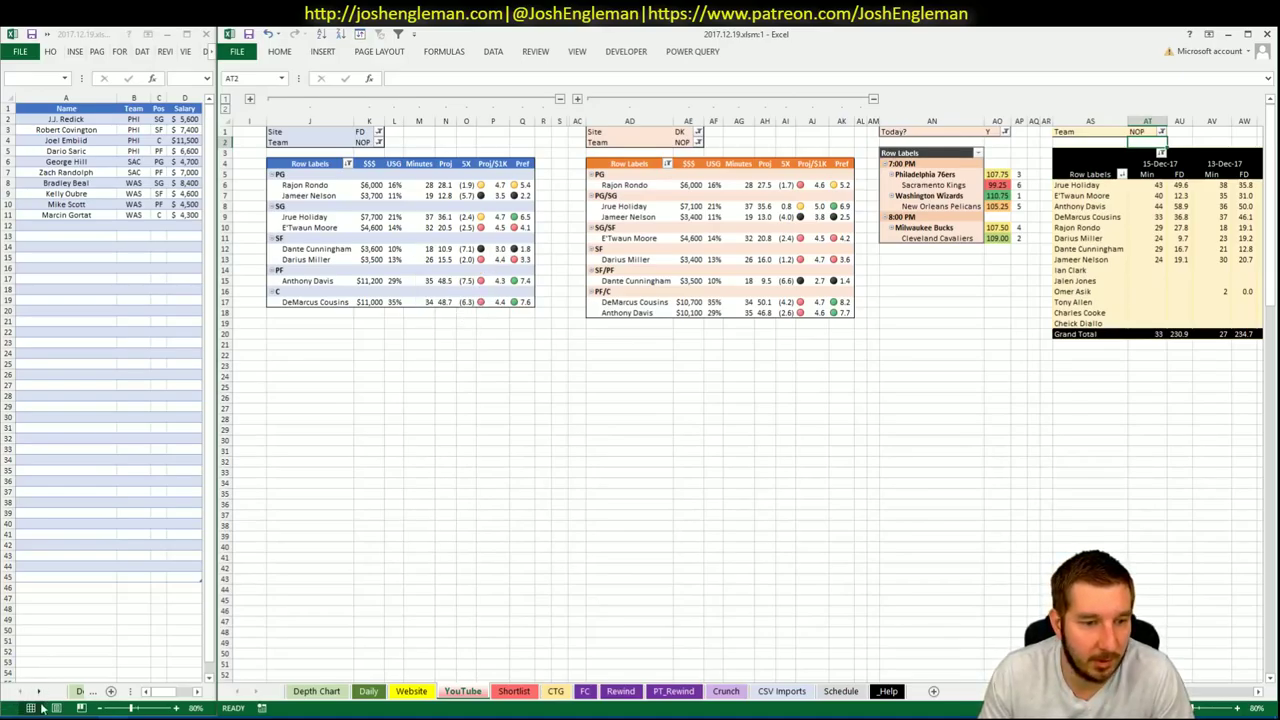
left_click(42, 707)
Open the New Orleans Pelicans stats via a 'pelican' search and select their Shooting: Frequency rows.
left_click(423, 147)
type("pelic")
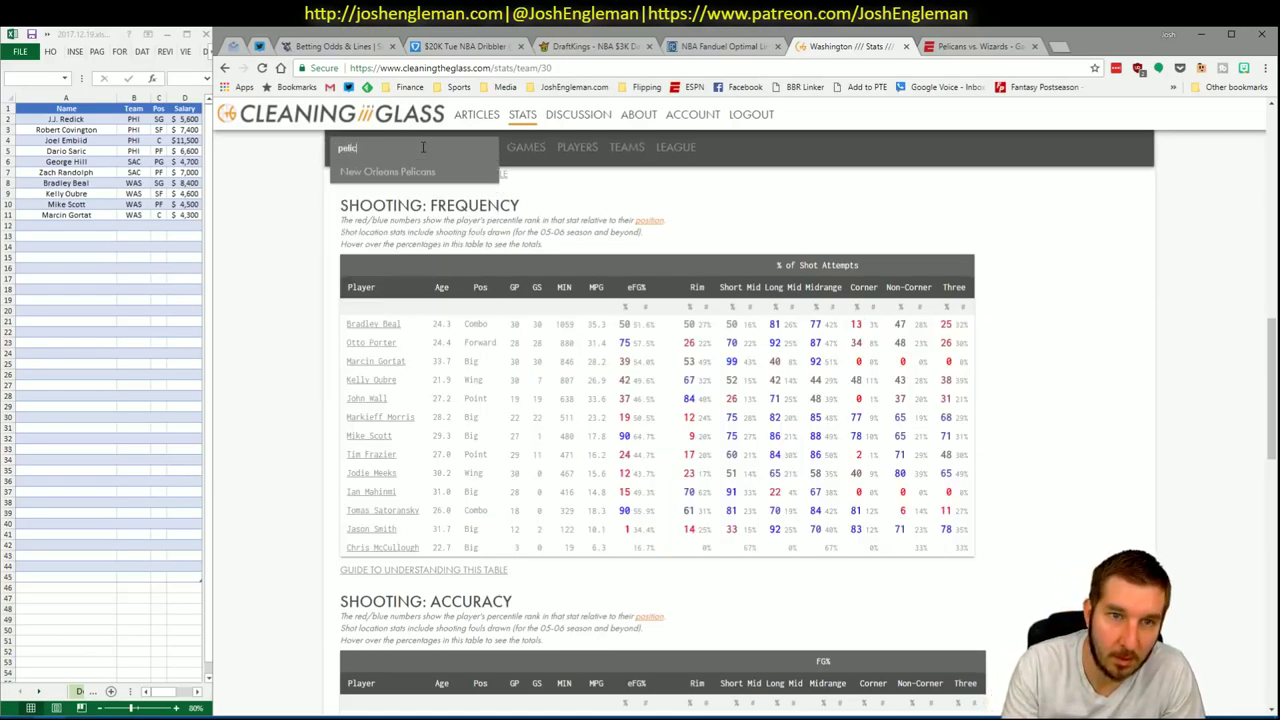
type("an")
key("Down")
key("Return")
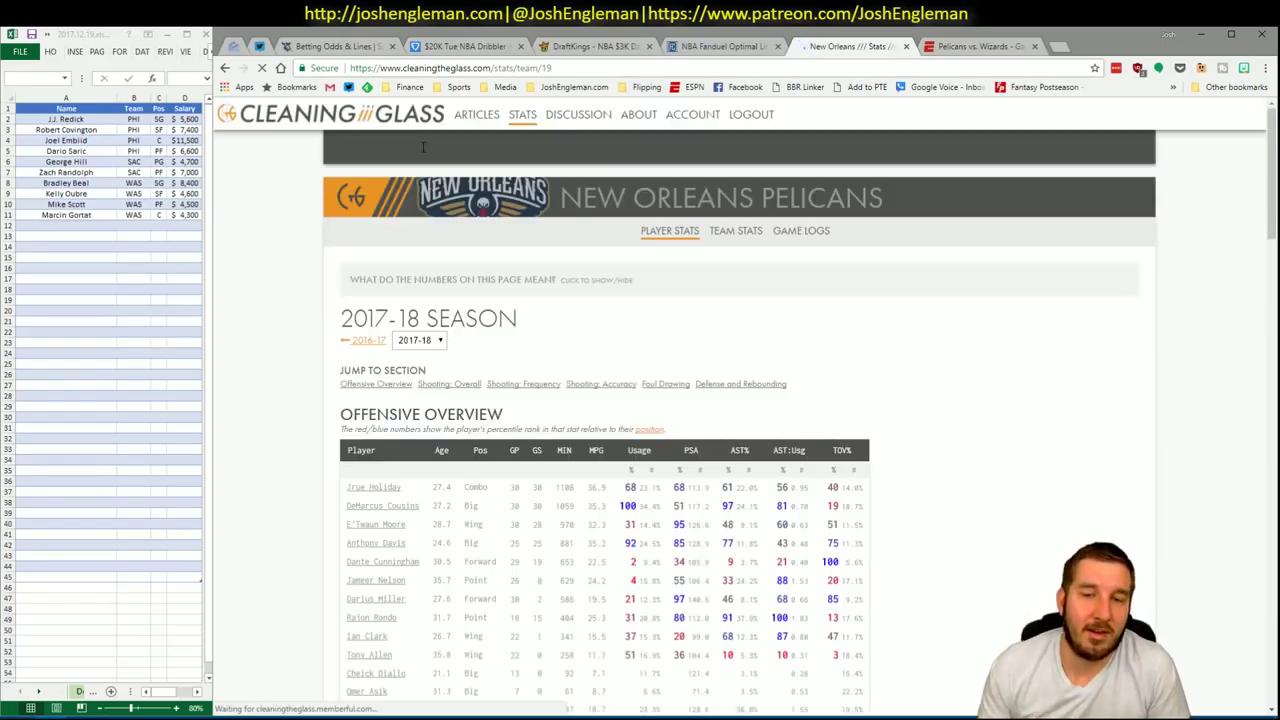
left_click(510, 381)
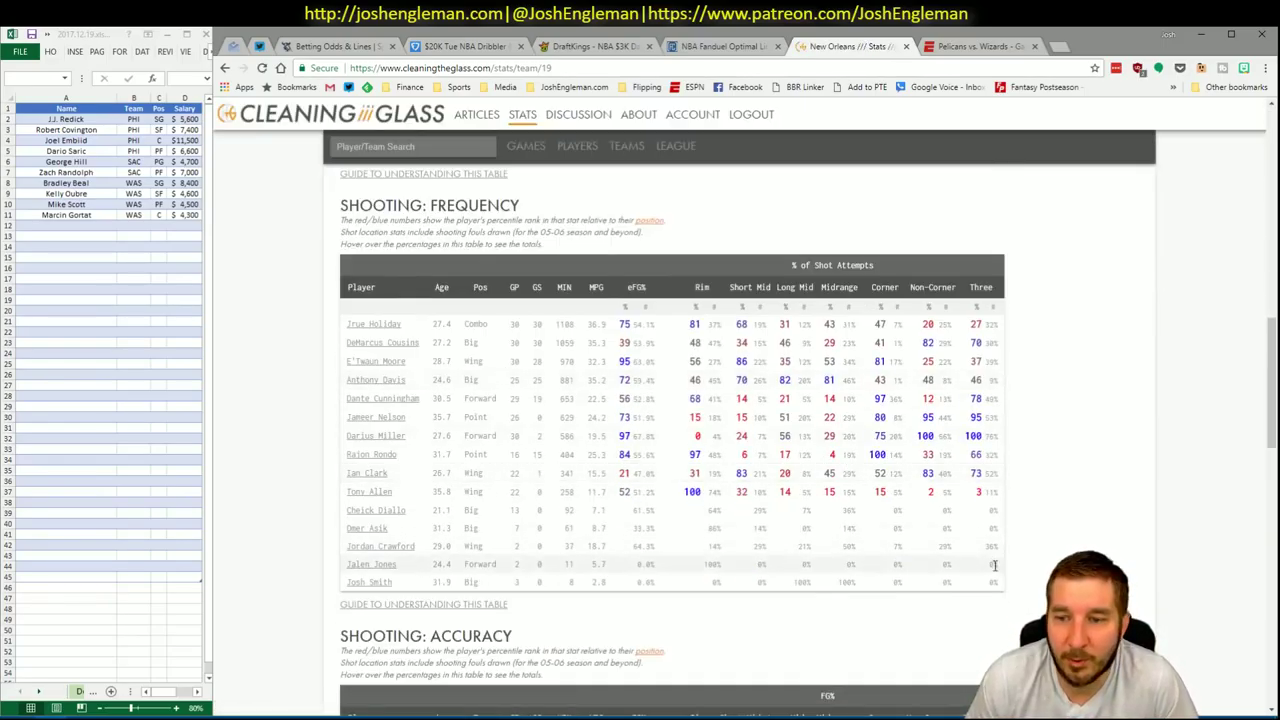
left_click_drag(988, 584, 357, 323)
Enter WAS as the CTG sheet's opponent in V5, then return to the YouTube sheet.
key("alt+Tab")
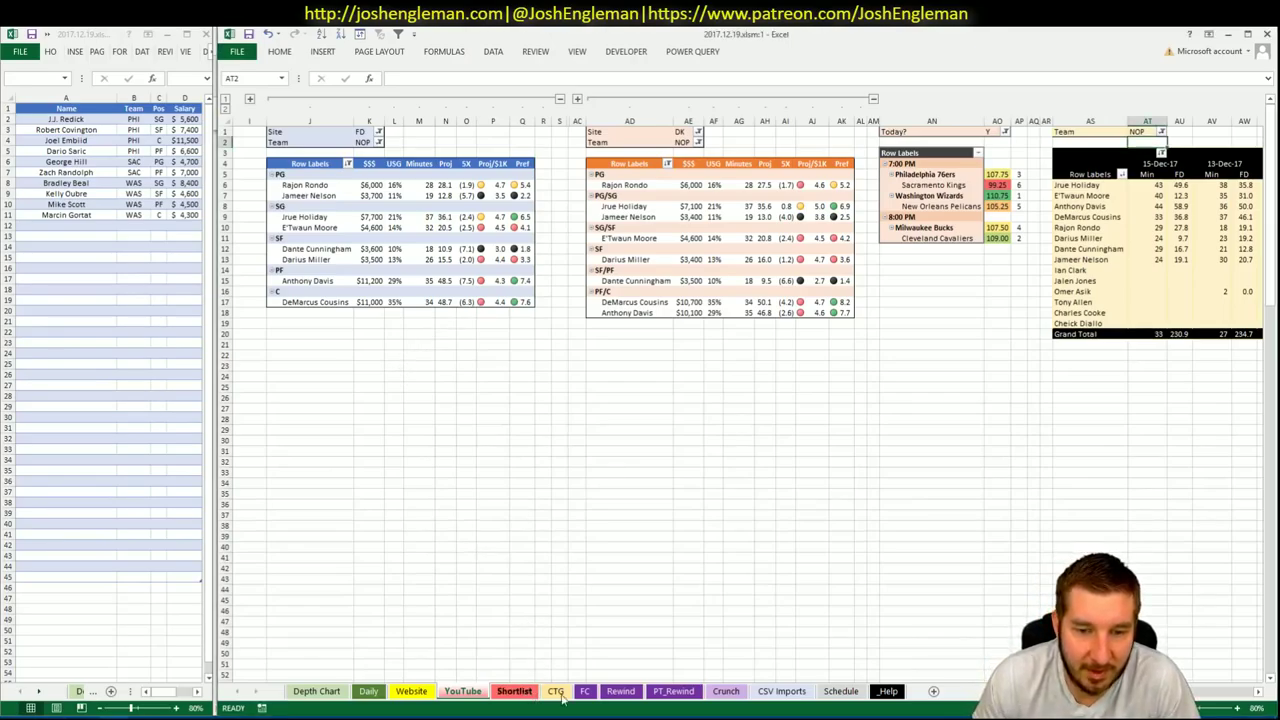
left_click(555, 691)
left_click(350, 168)
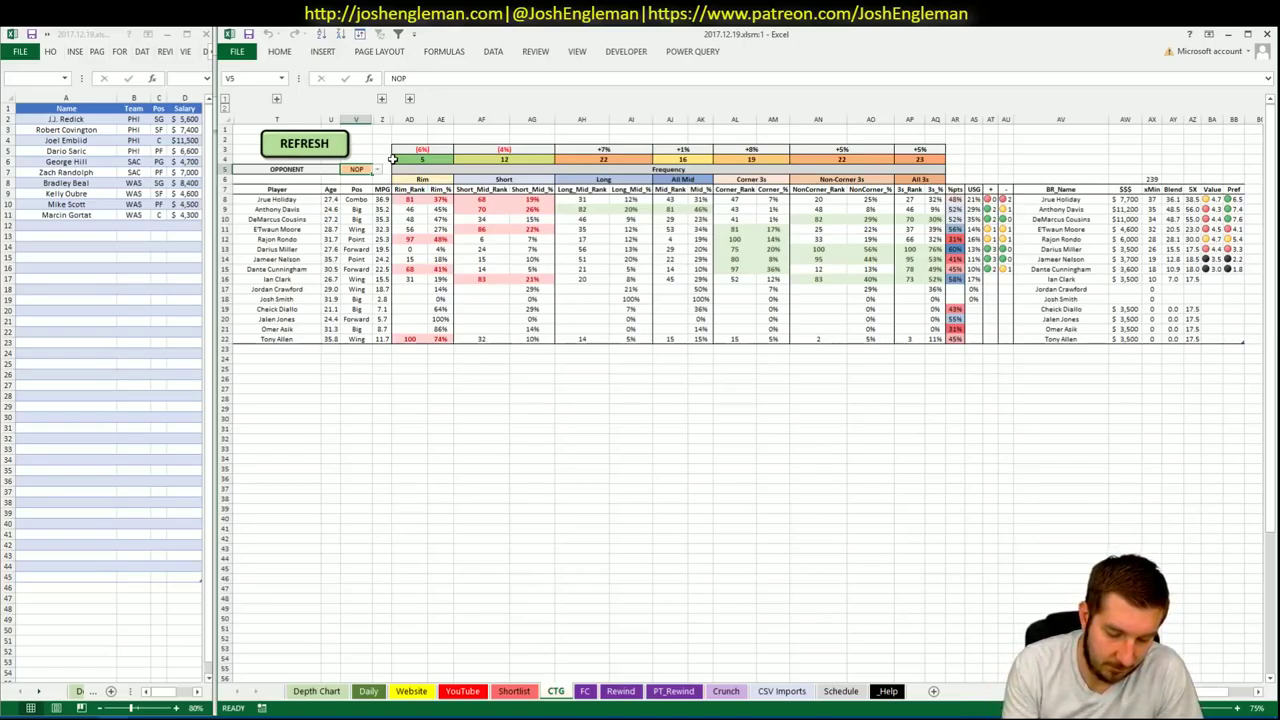
type("WAS")
key("Return")
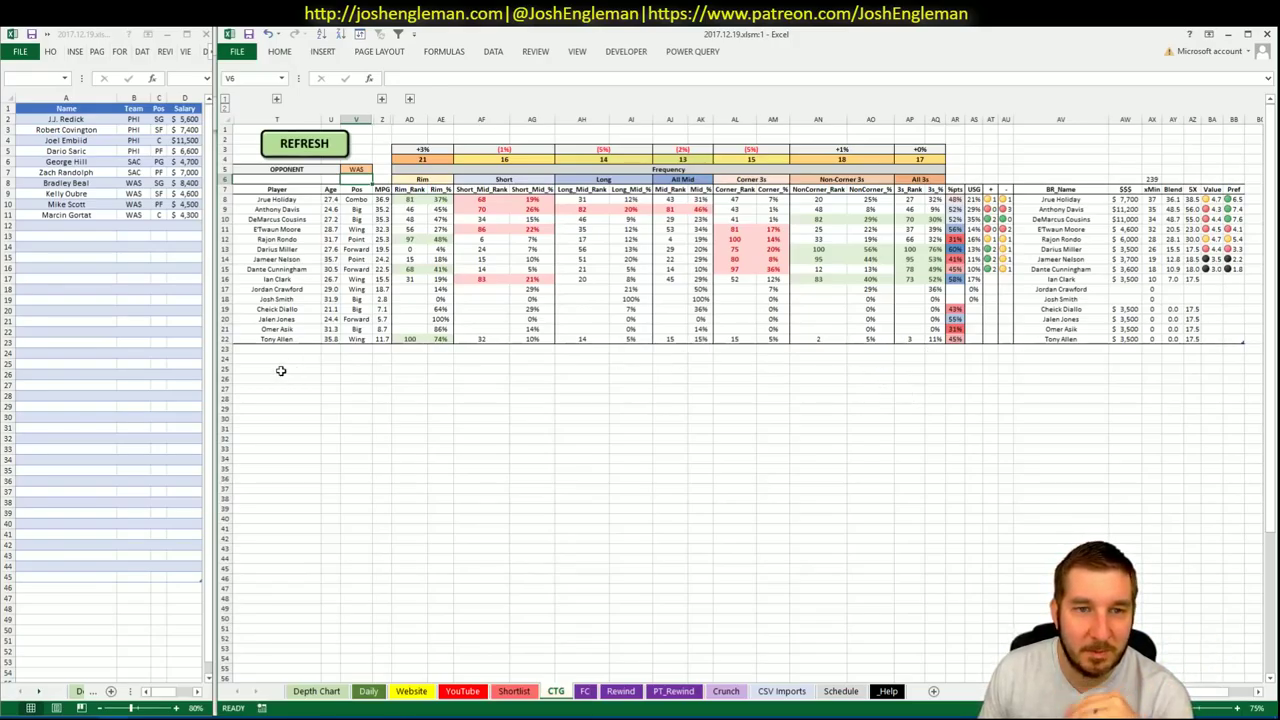
left_click(462, 691)
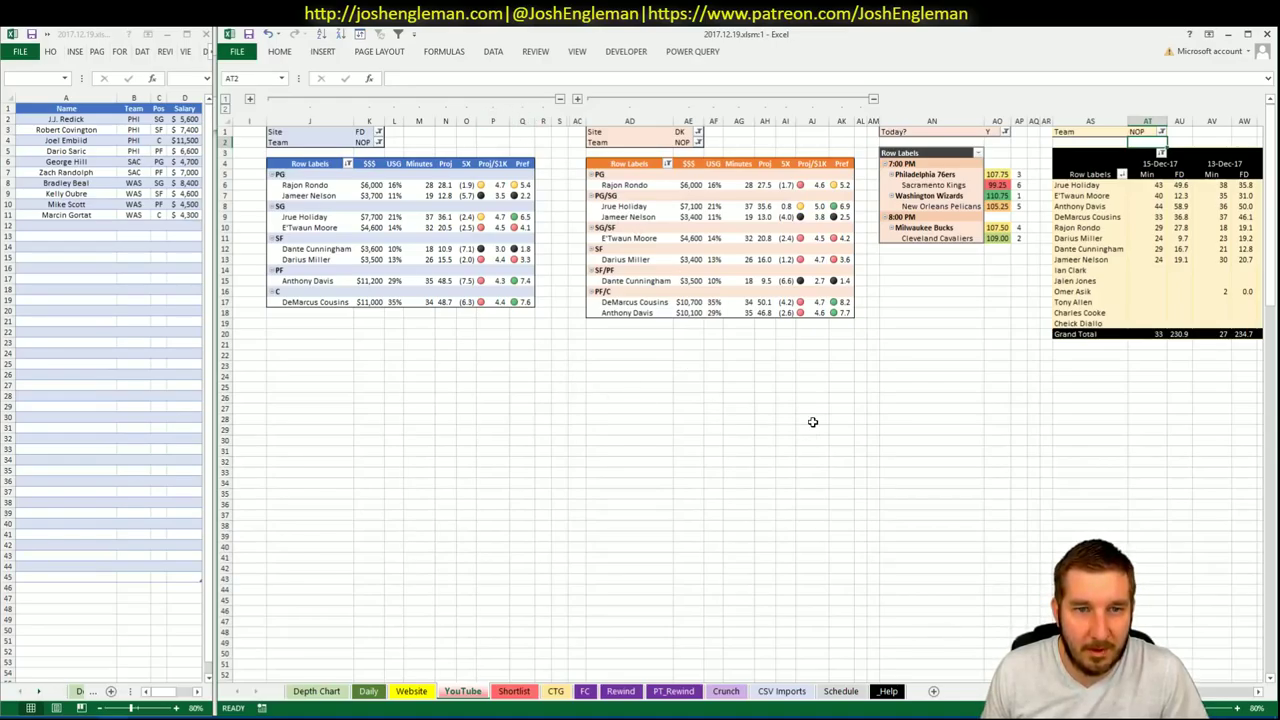
Enter Rajon Rondo (PG, $6,000) in A12 and Jrue Holiday (SG, $7,700) in A13.
scroll(740, 400, "right", 5)
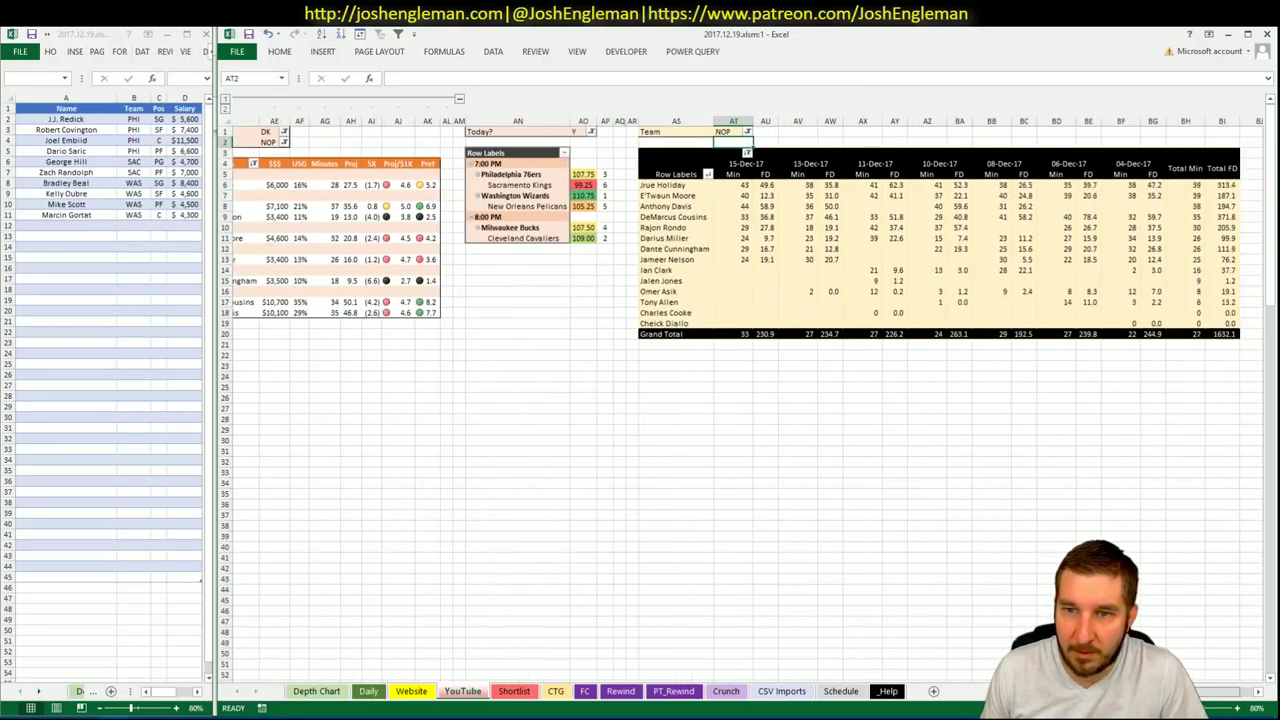
scroll(748, 387, "left", 1)
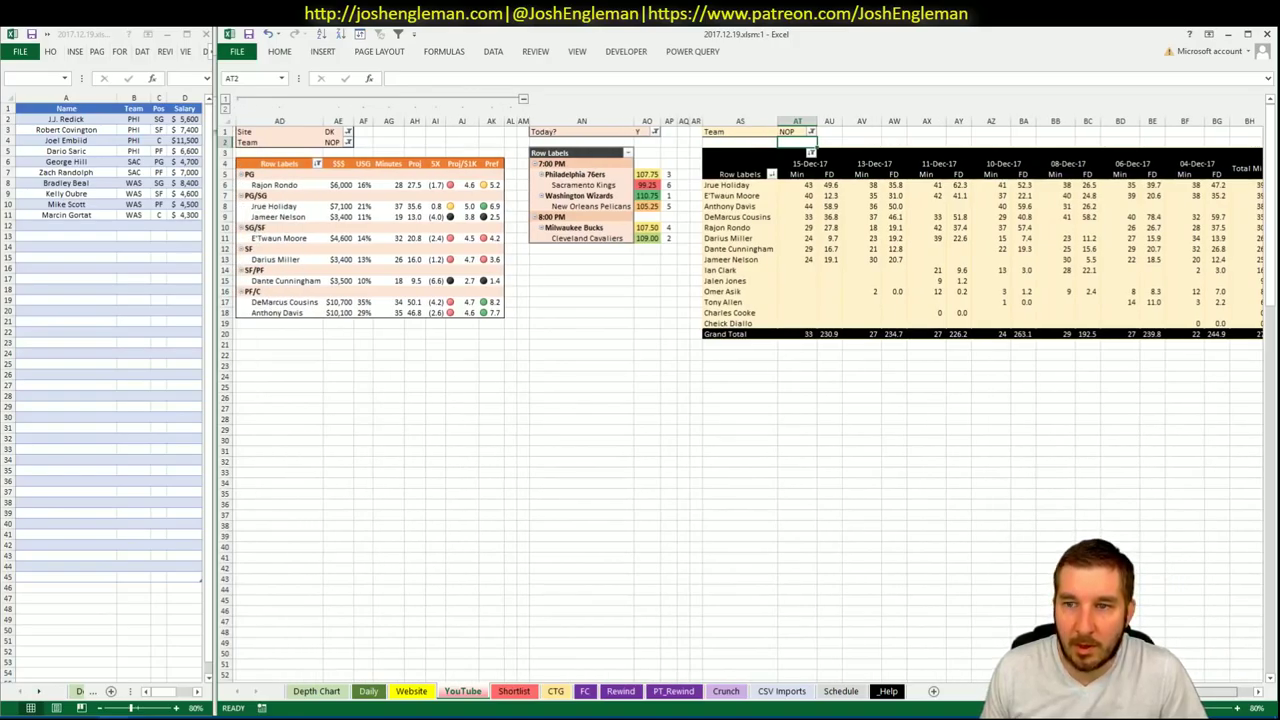
scroll(740, 400, "left", 4)
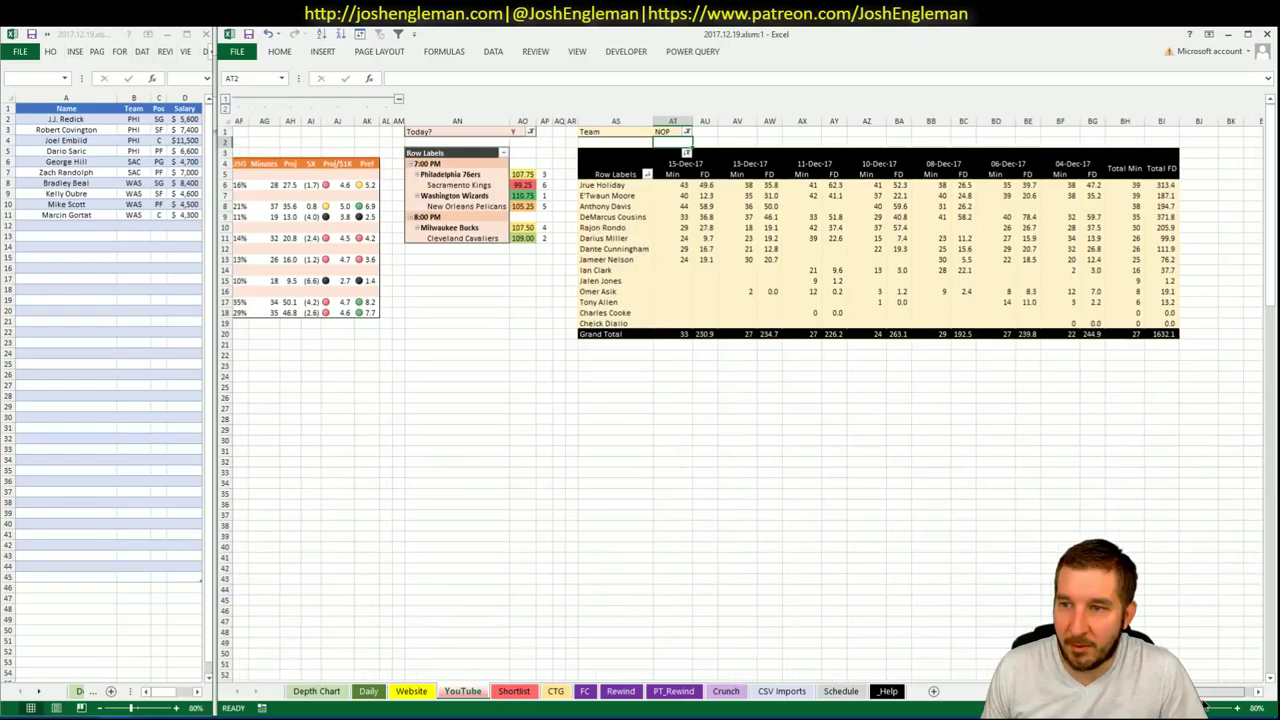
left_click(103, 225)
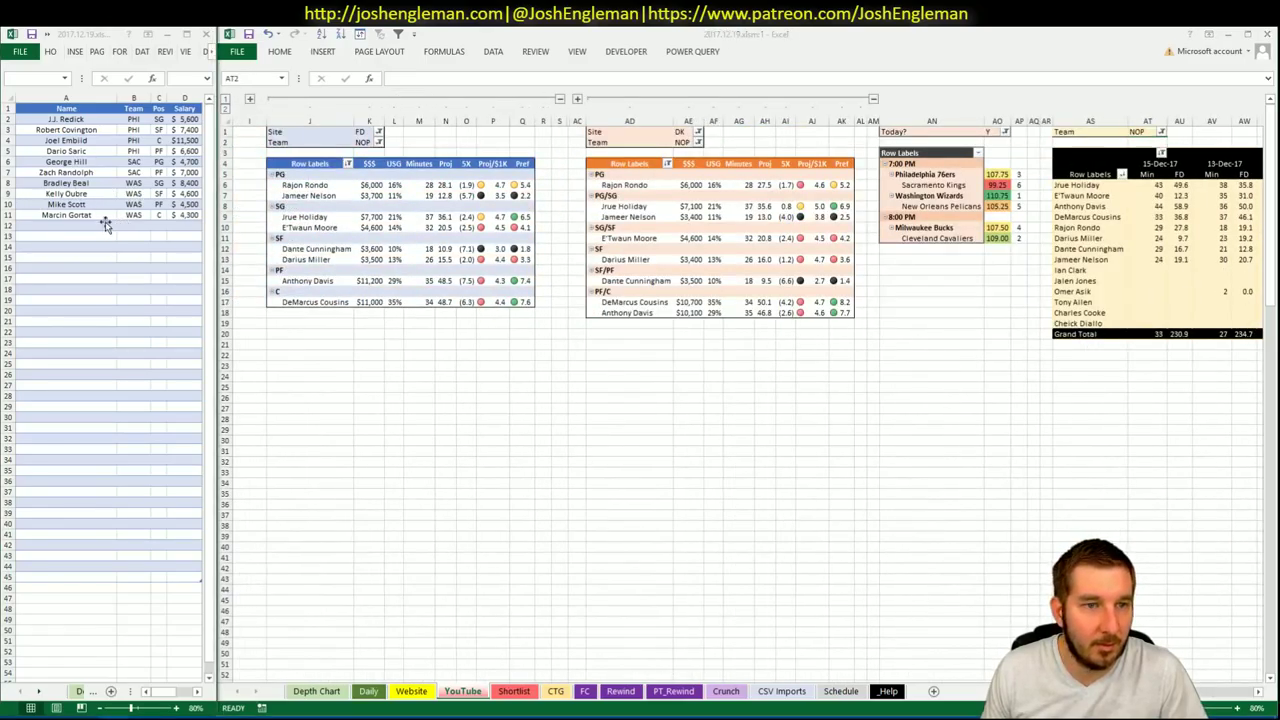
type("Rajon Rondo")
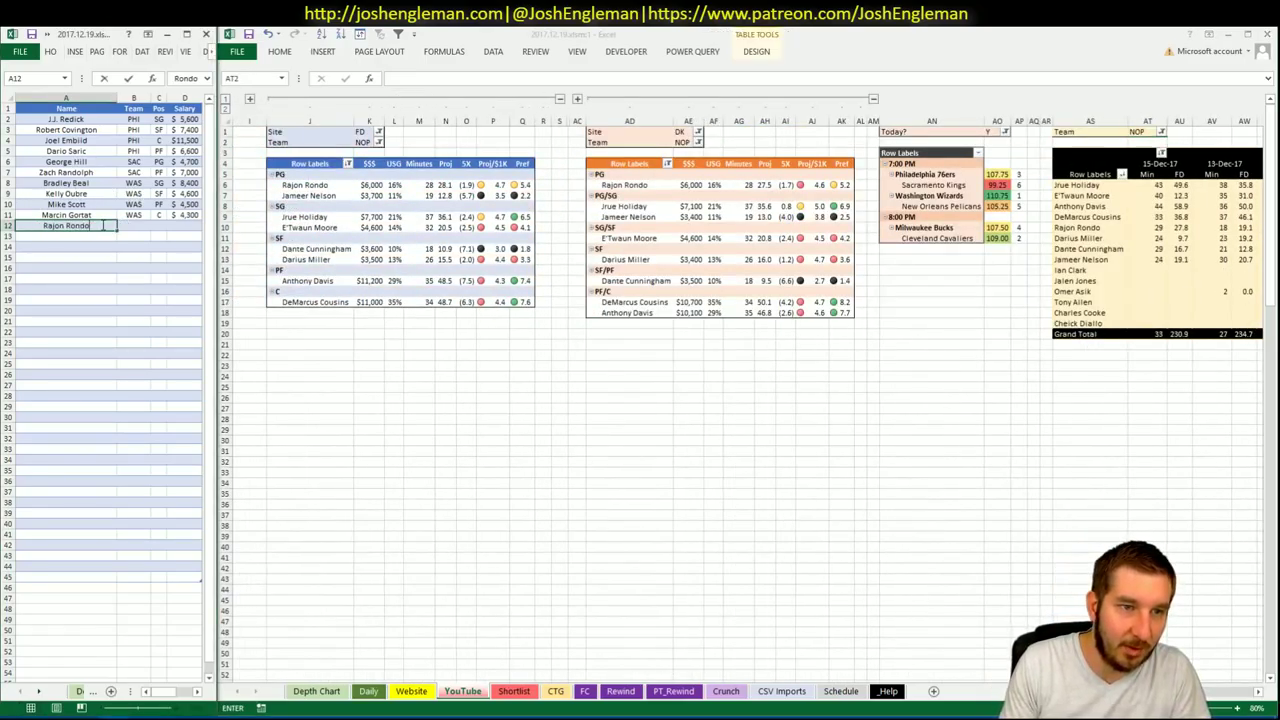
key("Return")
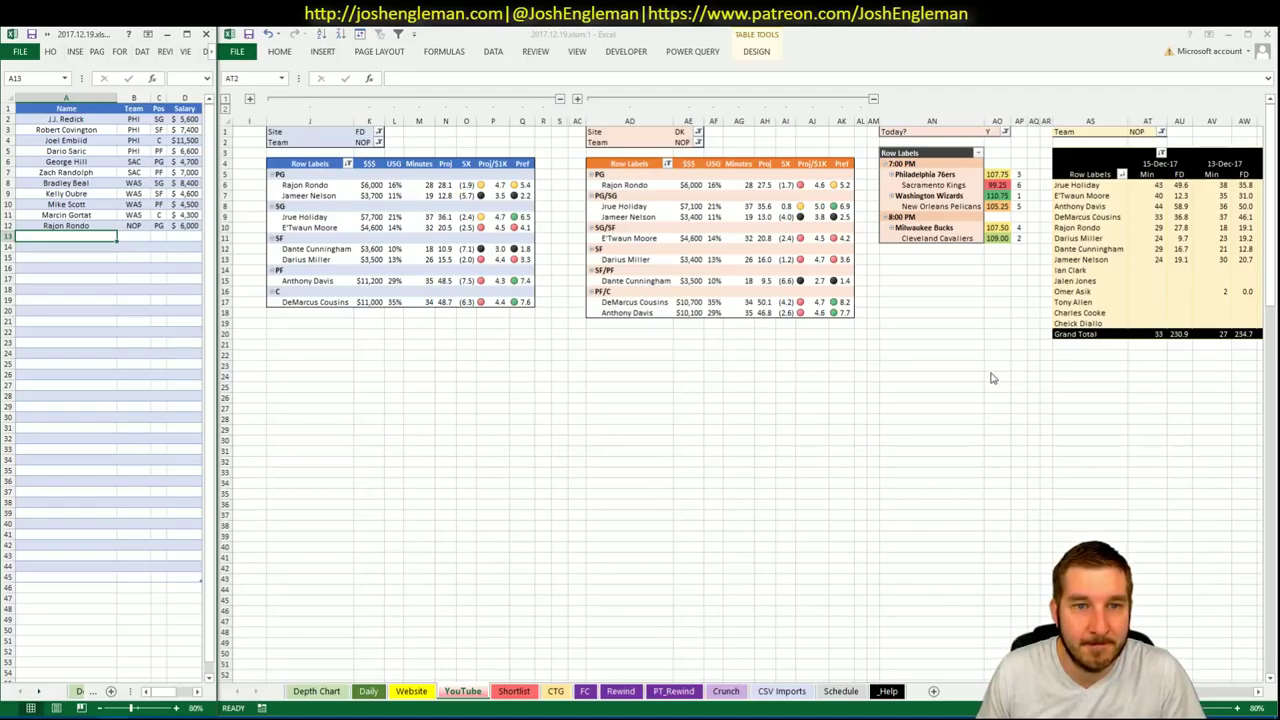
mouse_move(1150, 692)
left_mouse_down()
mouse_move(1205, 697)
mouse_move(1150, 694)
left_mouse_up()
left_click(95, 236)
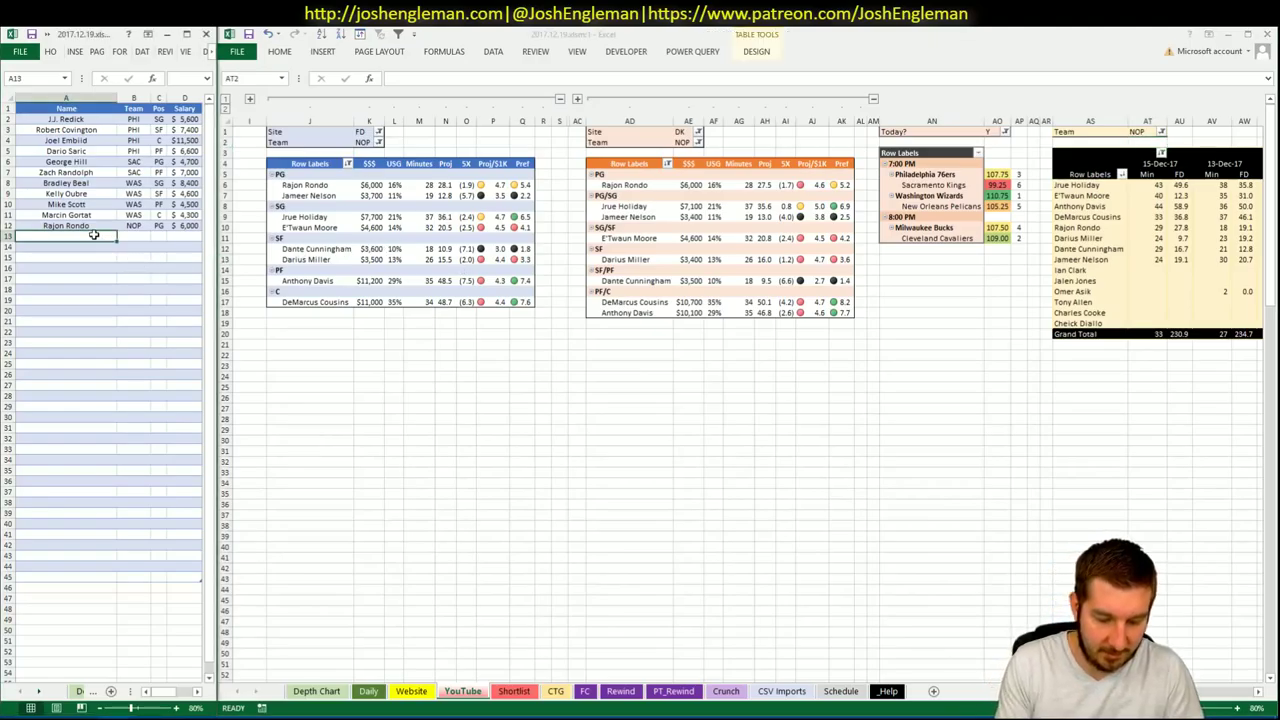
type("Jrue Holiday")
key("Return")
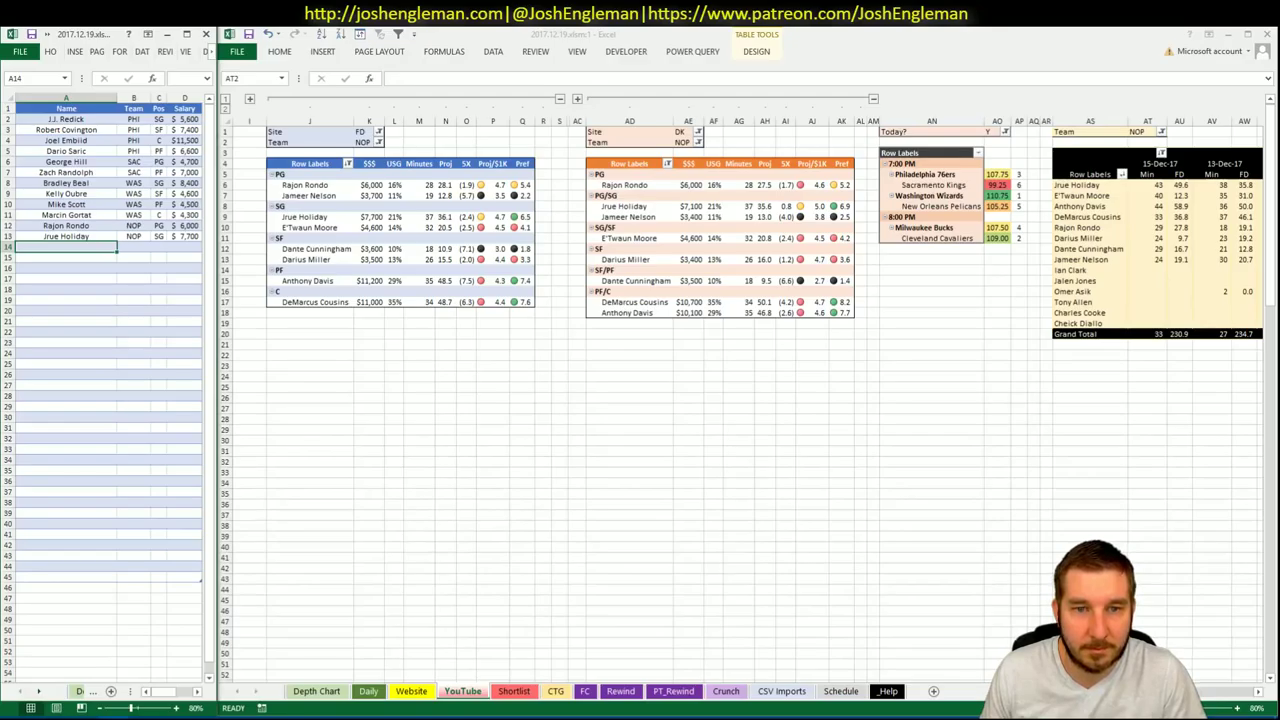
left_click(369, 691)
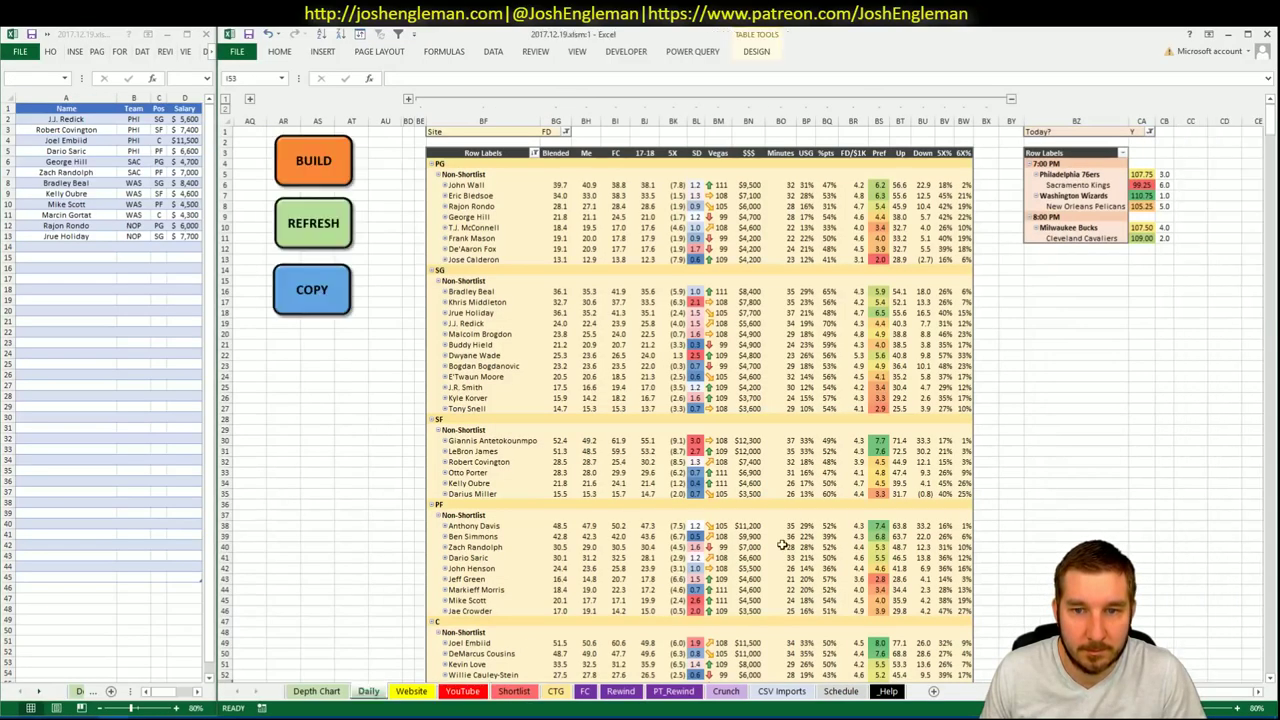
scroll(912, 496, "down", 6)
scroll(900, 490, "down", 3)
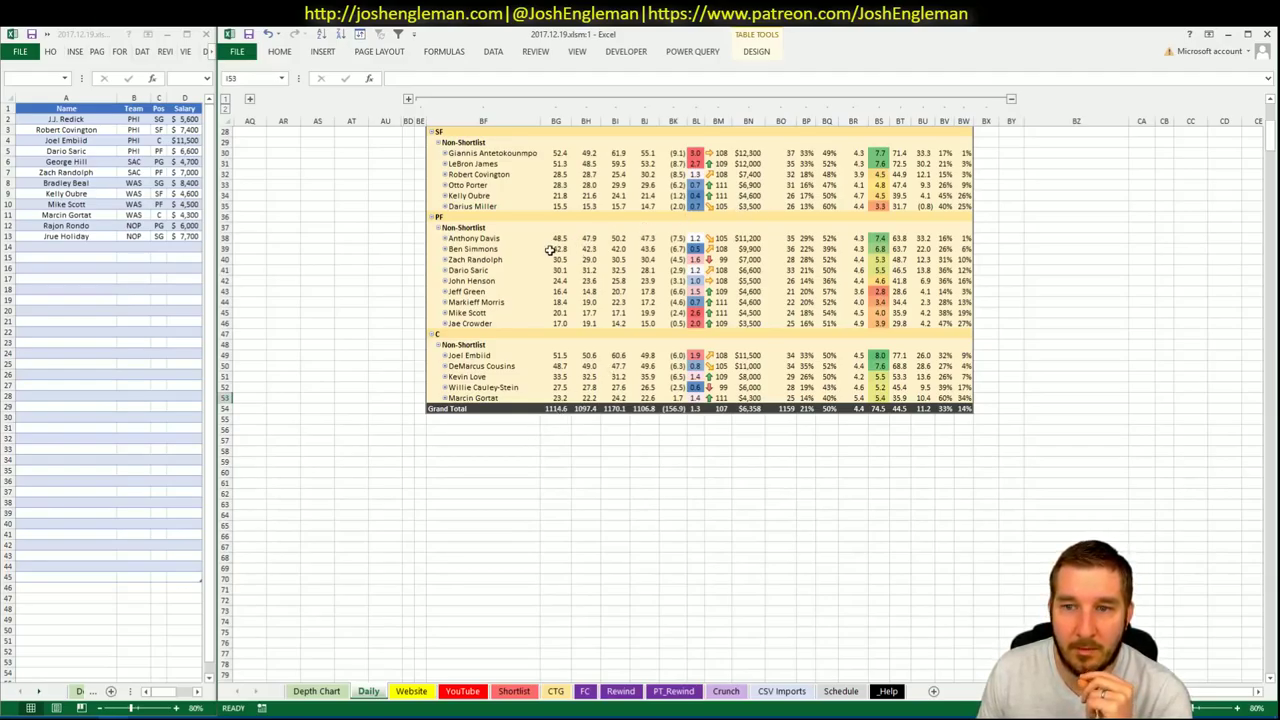
mouse_move(549, 249)
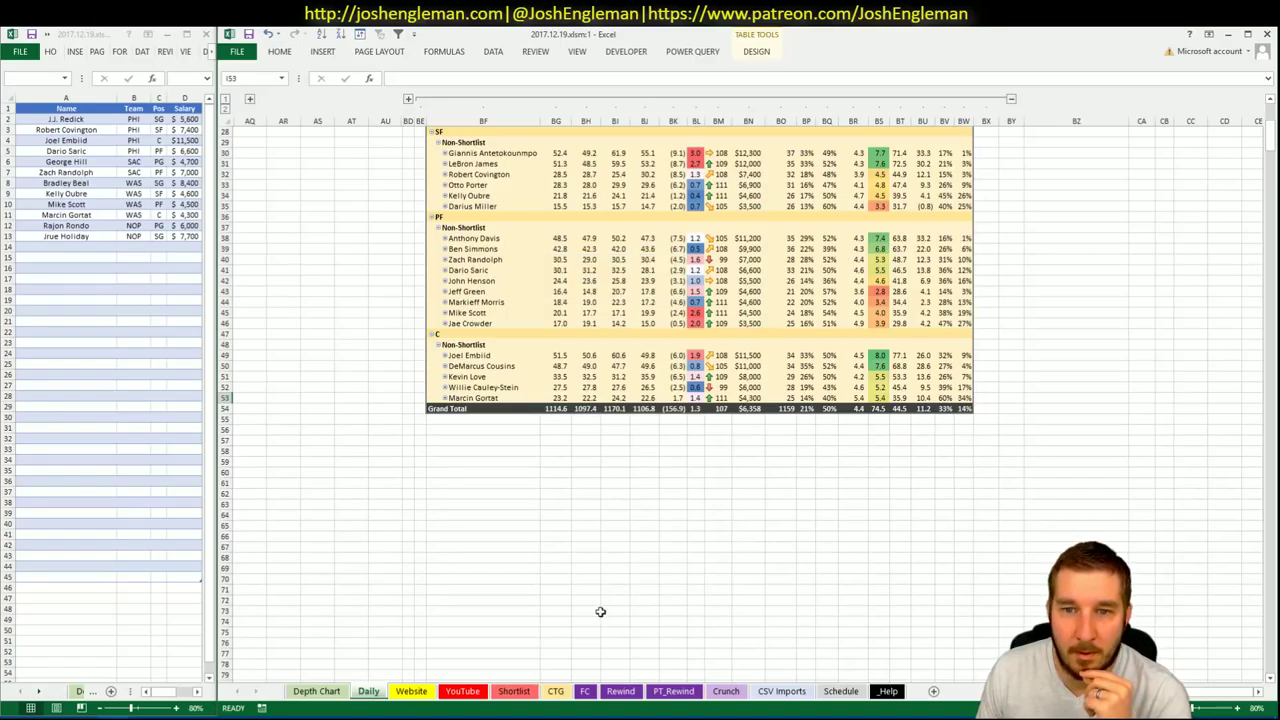
left_click(463, 691)
Enter Anthony Davis in cell A14 so the list fills in NOP, PF, $11,200.
left_click(62, 246)
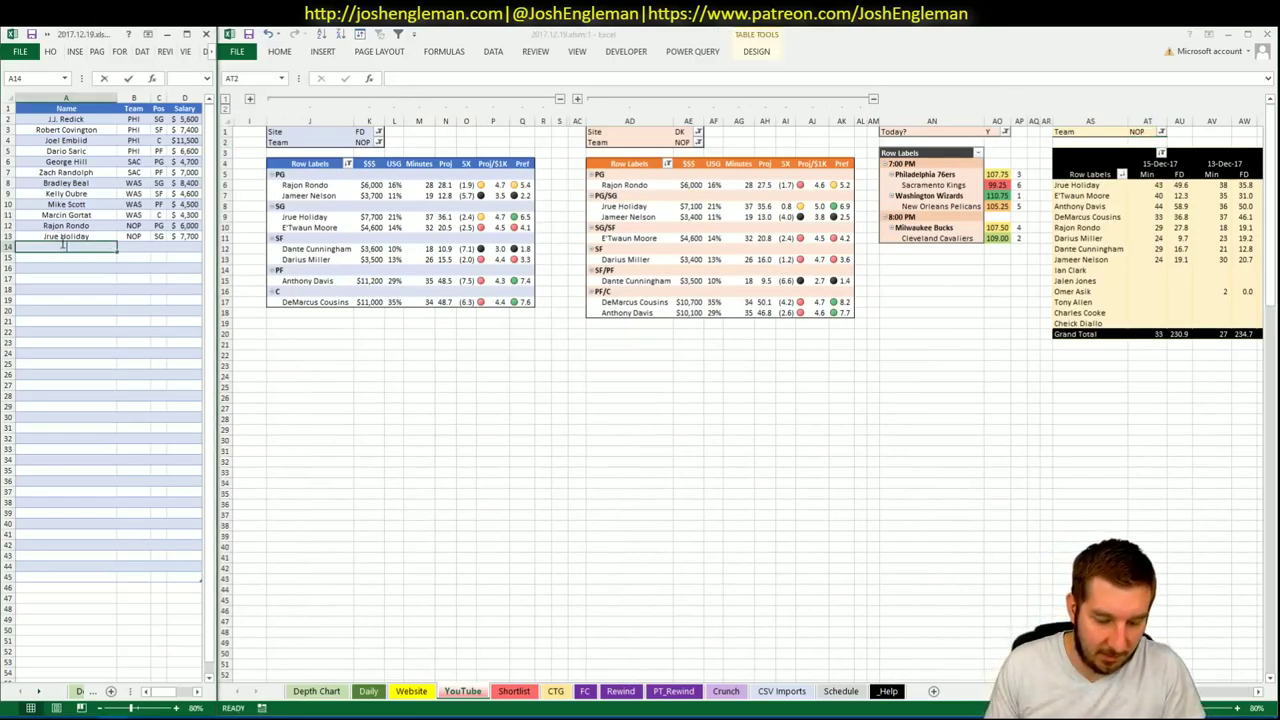
type("Anthaony Davis")
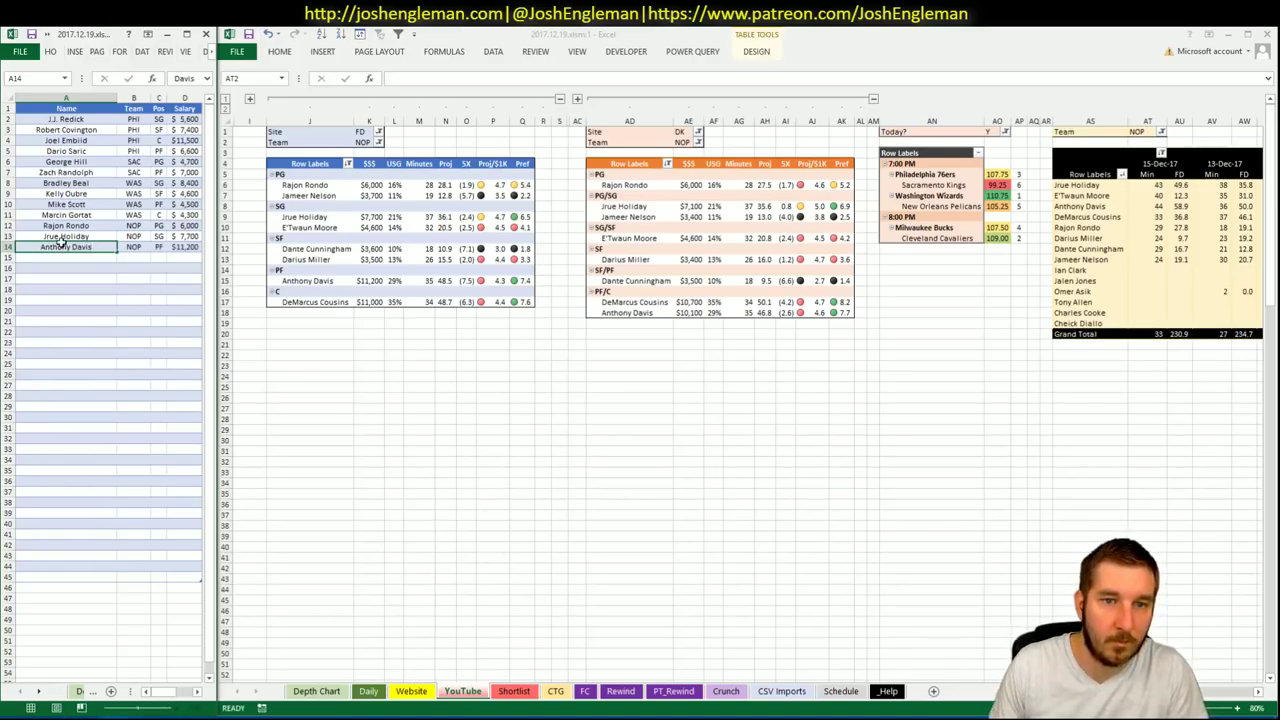
key("Return")
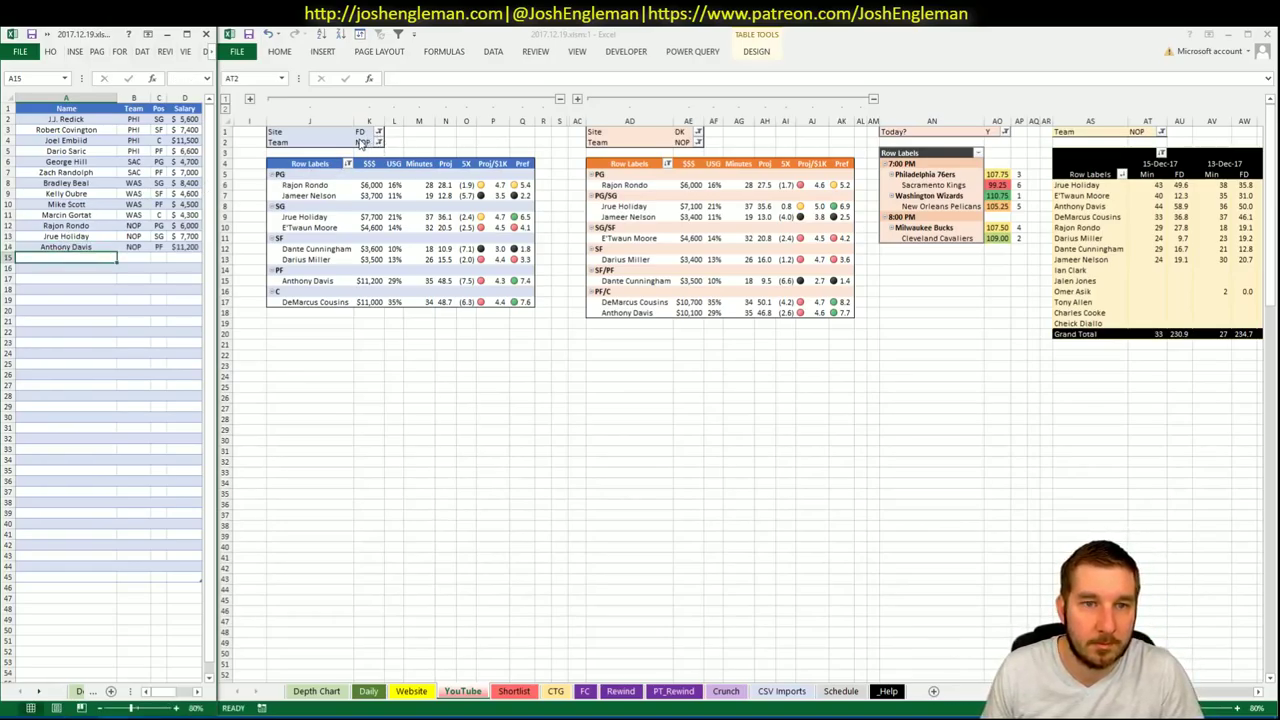
Cycle the main workbook through the Website and YouTube sheets back to the team pivots.
left_click(365, 138)
left_click(365, 141)
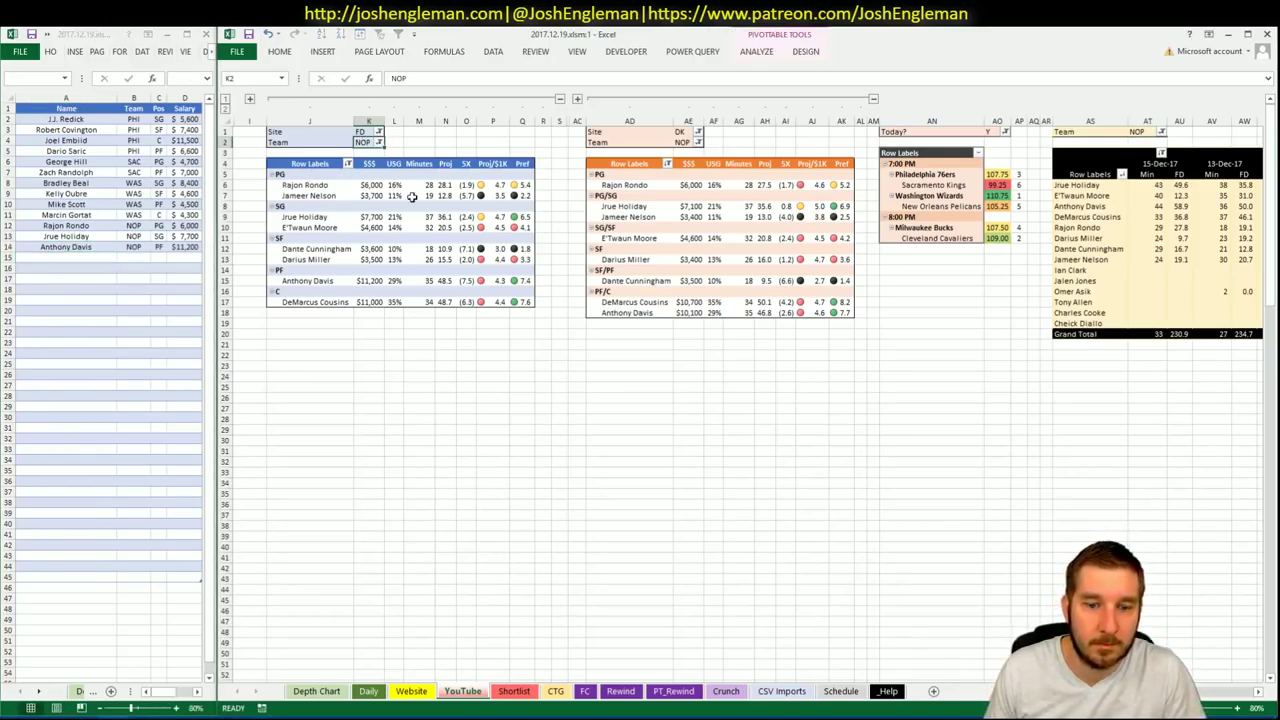
left_click(407, 691)
left_click(472, 691)
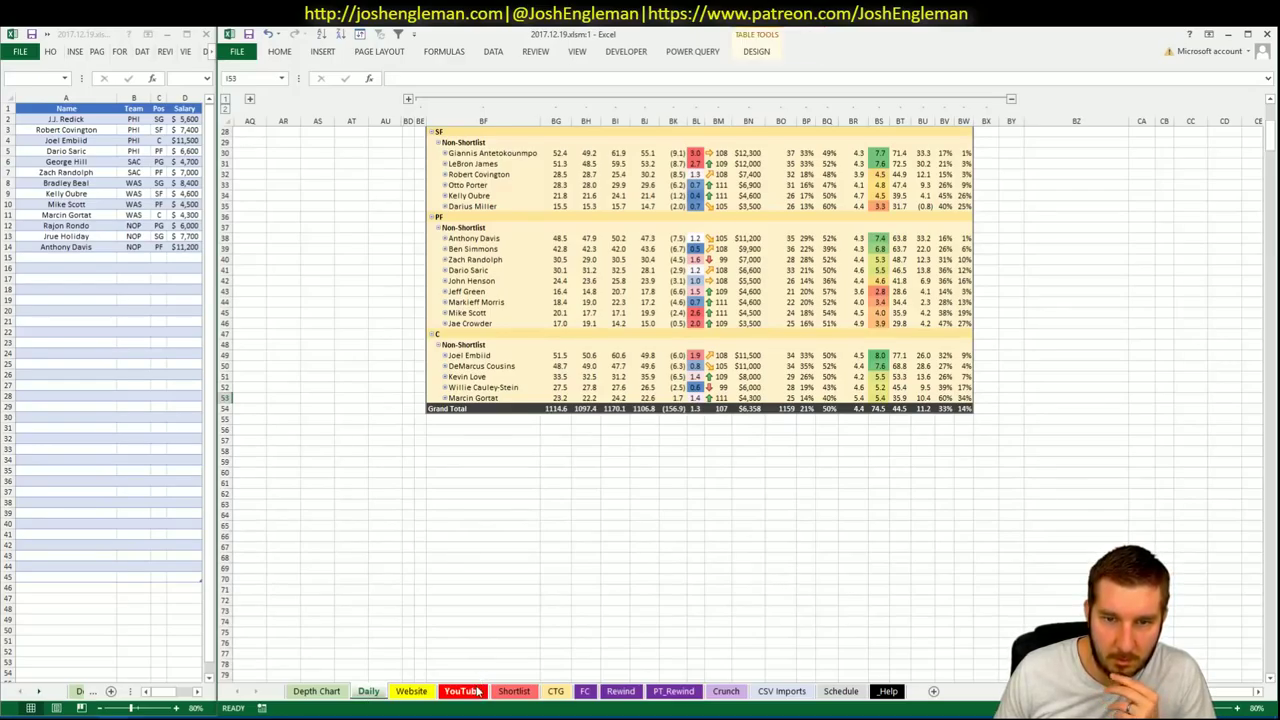
left_click(478, 691)
left_click(60, 262)
Set the Team filters of the FanDuel, DraftKings and game-log pivots (K2, AE2, AT1) to MIL.
left_click(362, 142)
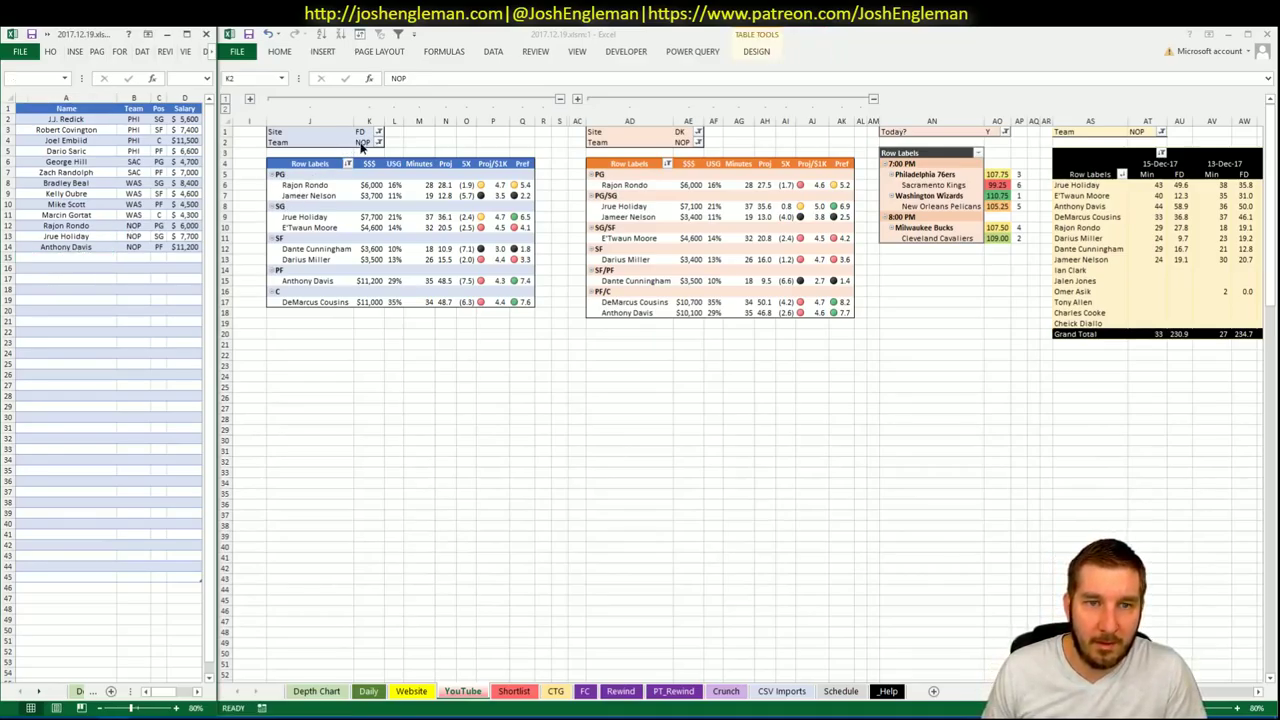
type("MIL")
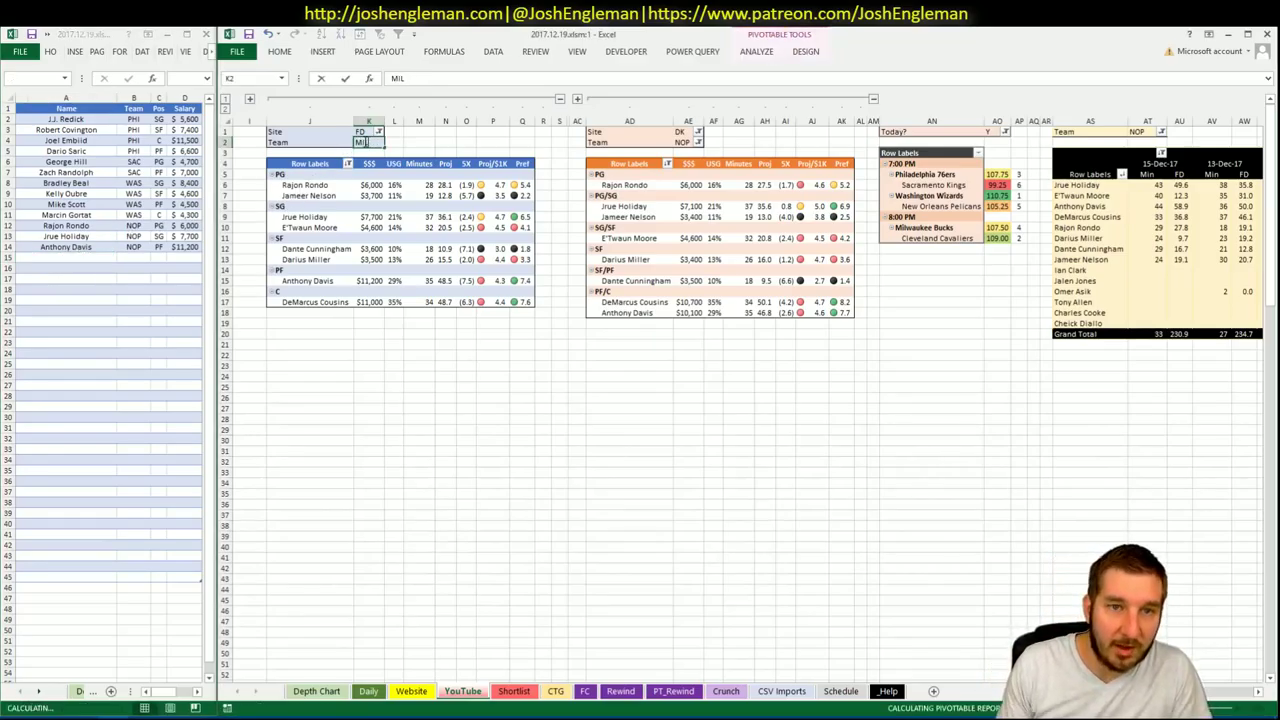
key("Tab")
left_click(703, 142)
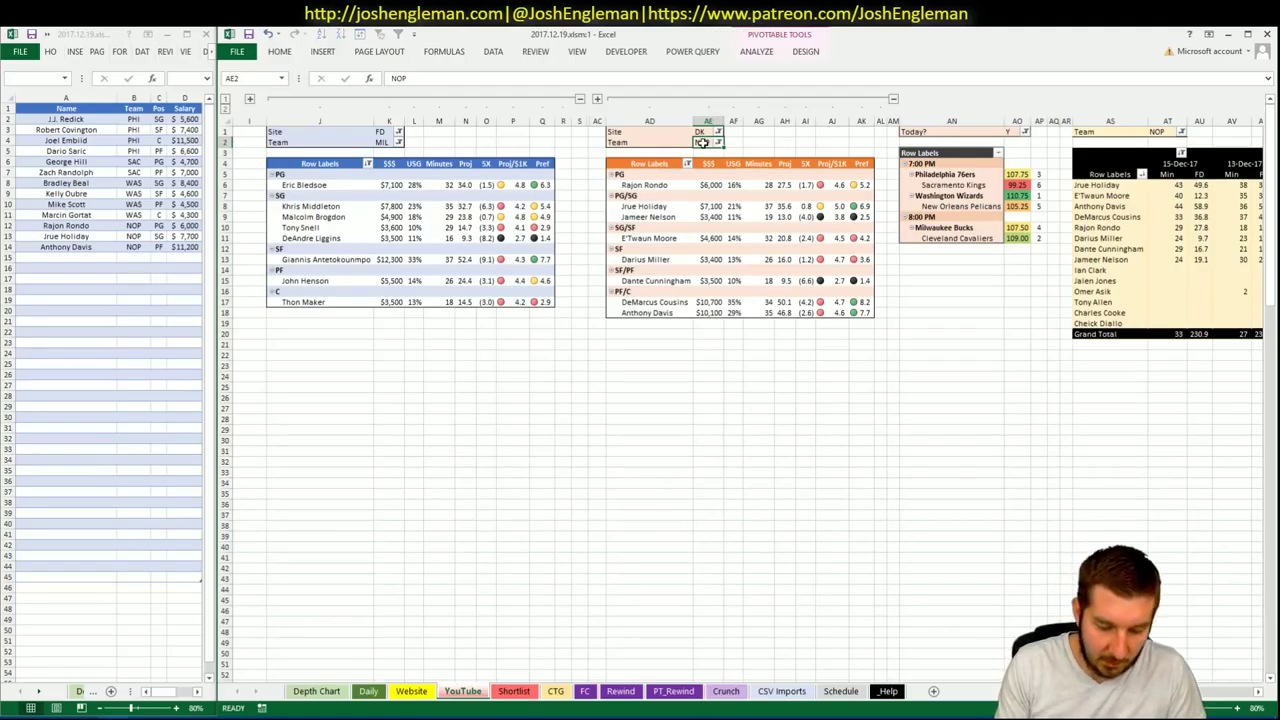
type("MIL")
key("Return")
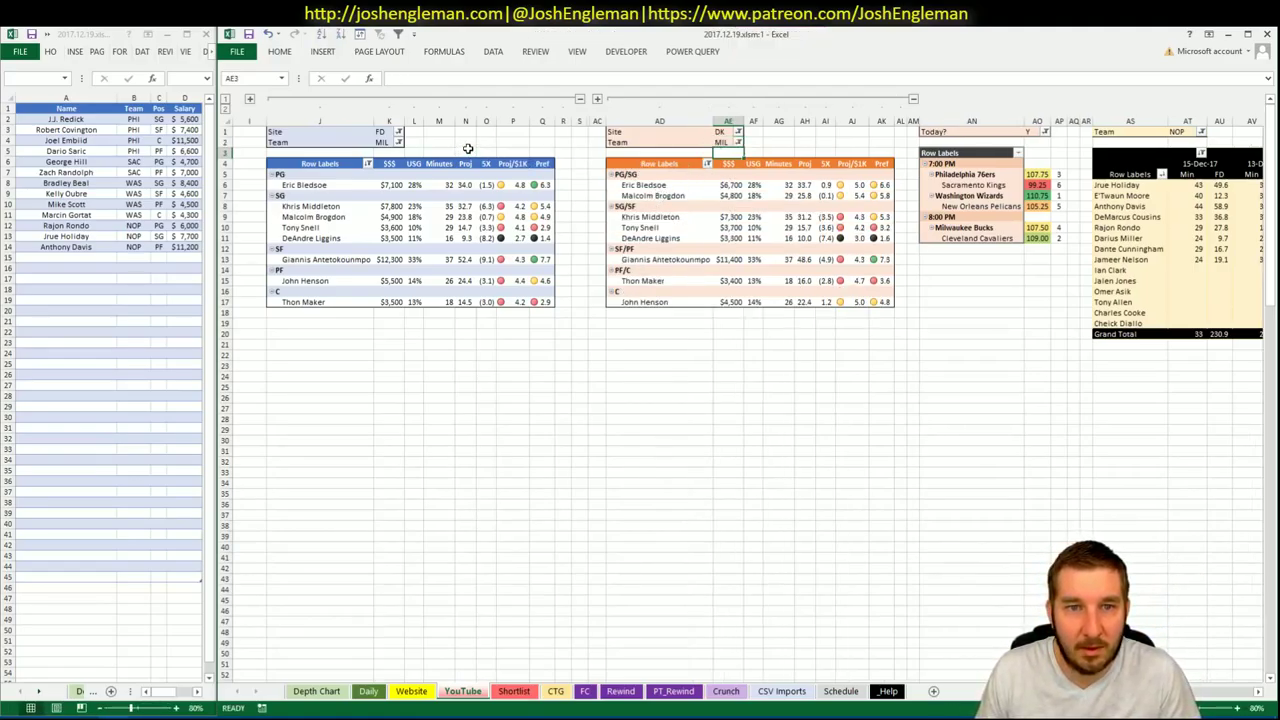
left_click(1187, 131)
type("MIL")
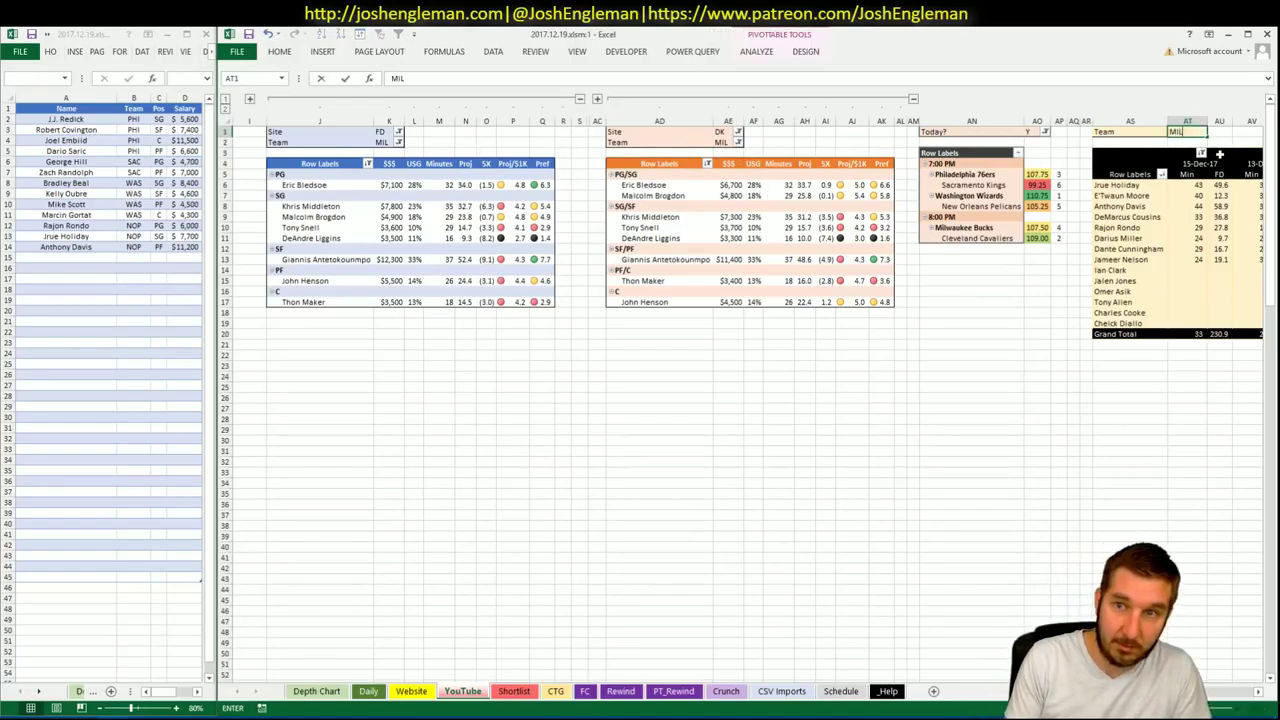
key("Return")
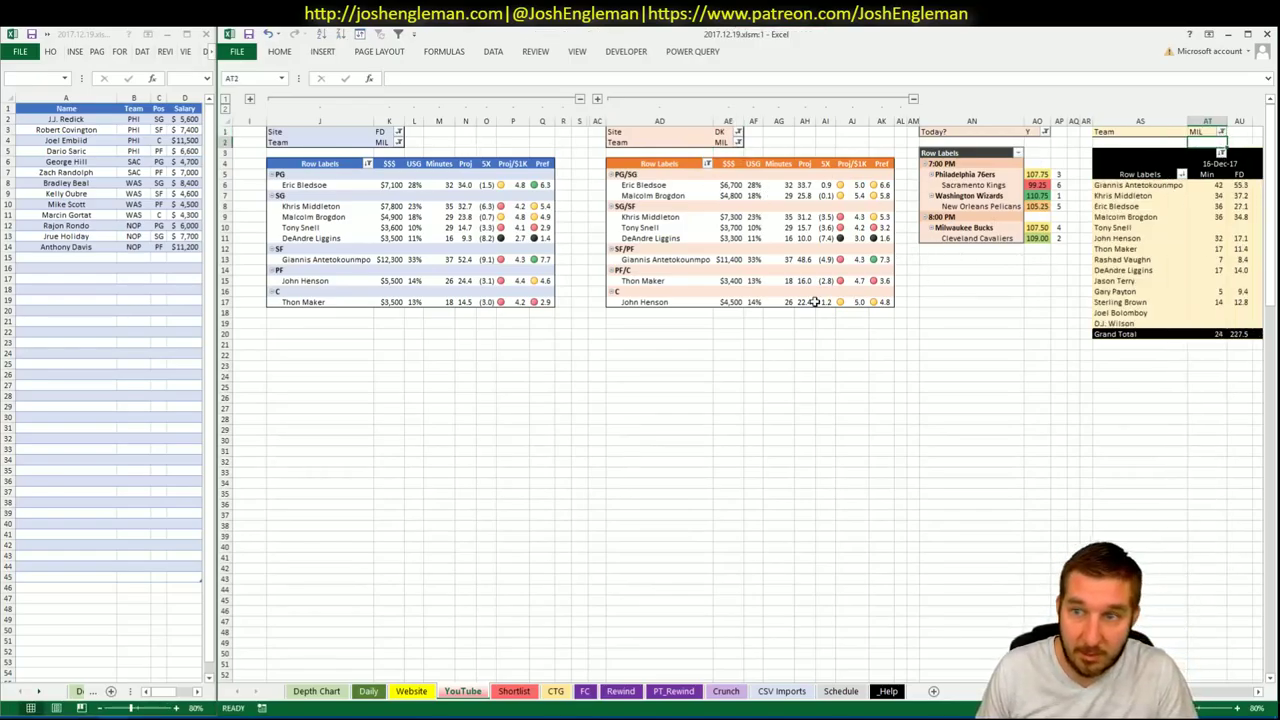
left_click(490, 397)
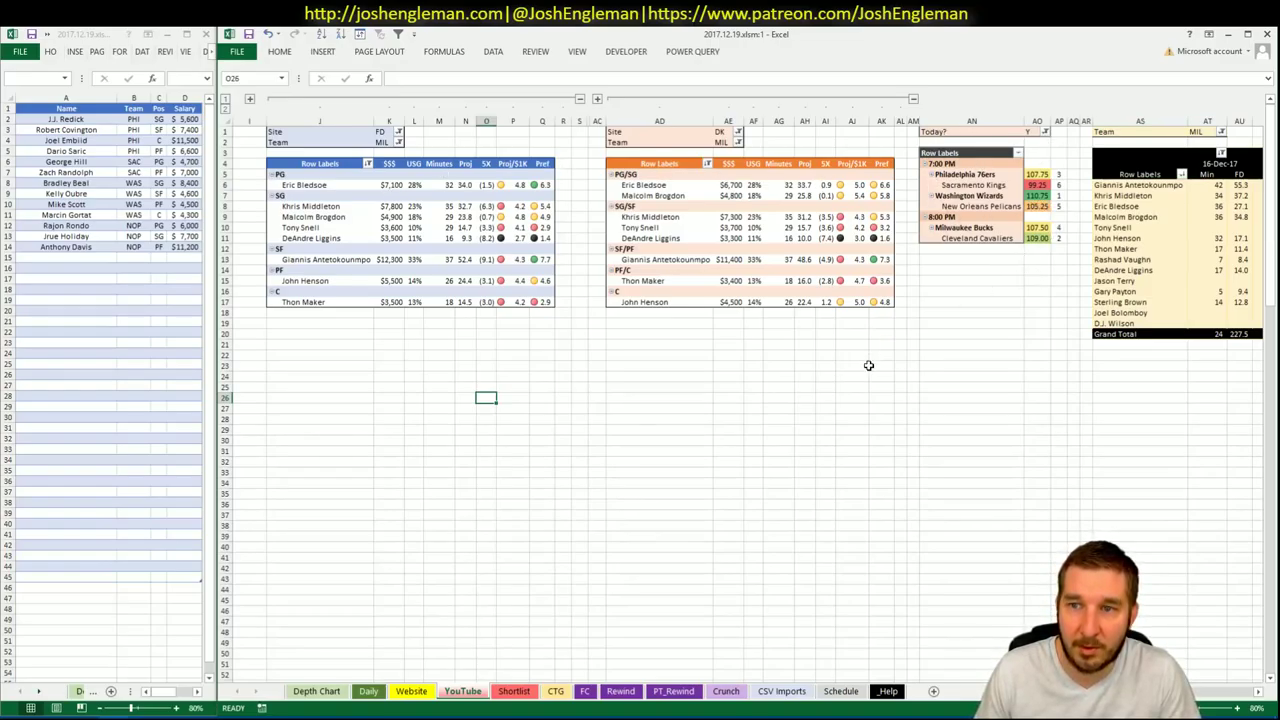
left_click(85, 716)
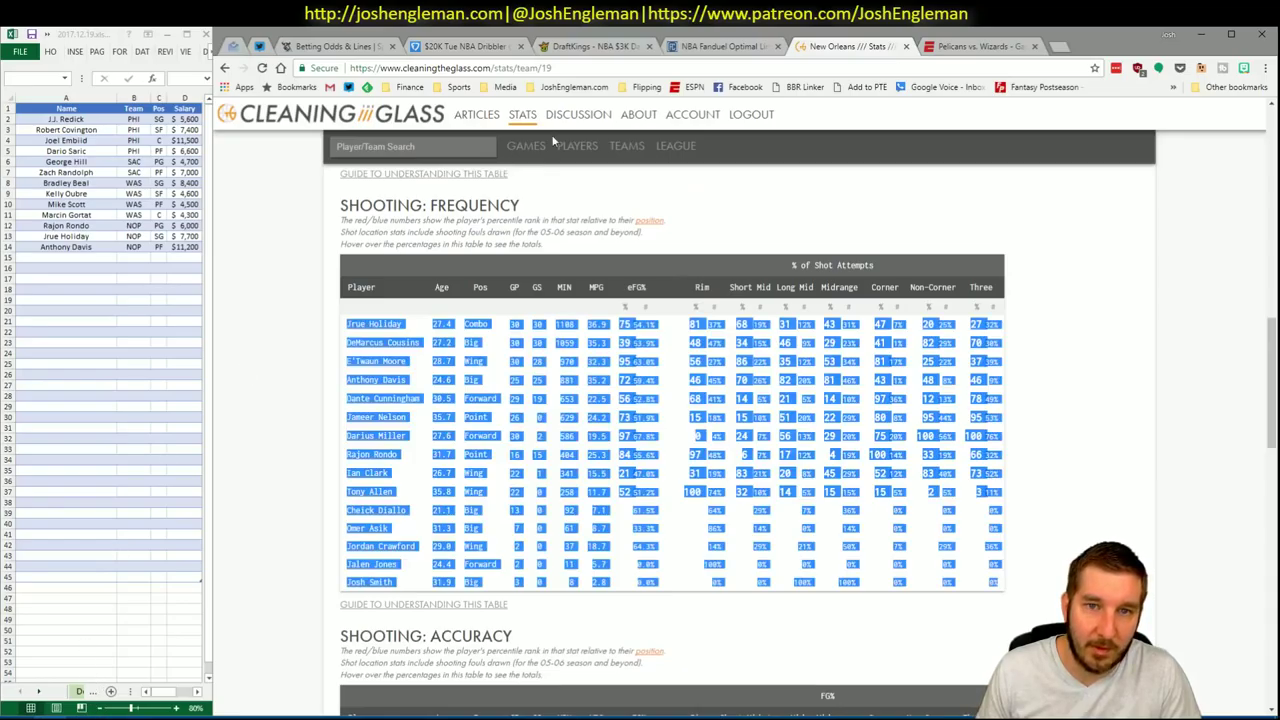
Search for Milwaukee Bucks and select the rows of their Shooting: Frequency table.
left_click(449, 143)
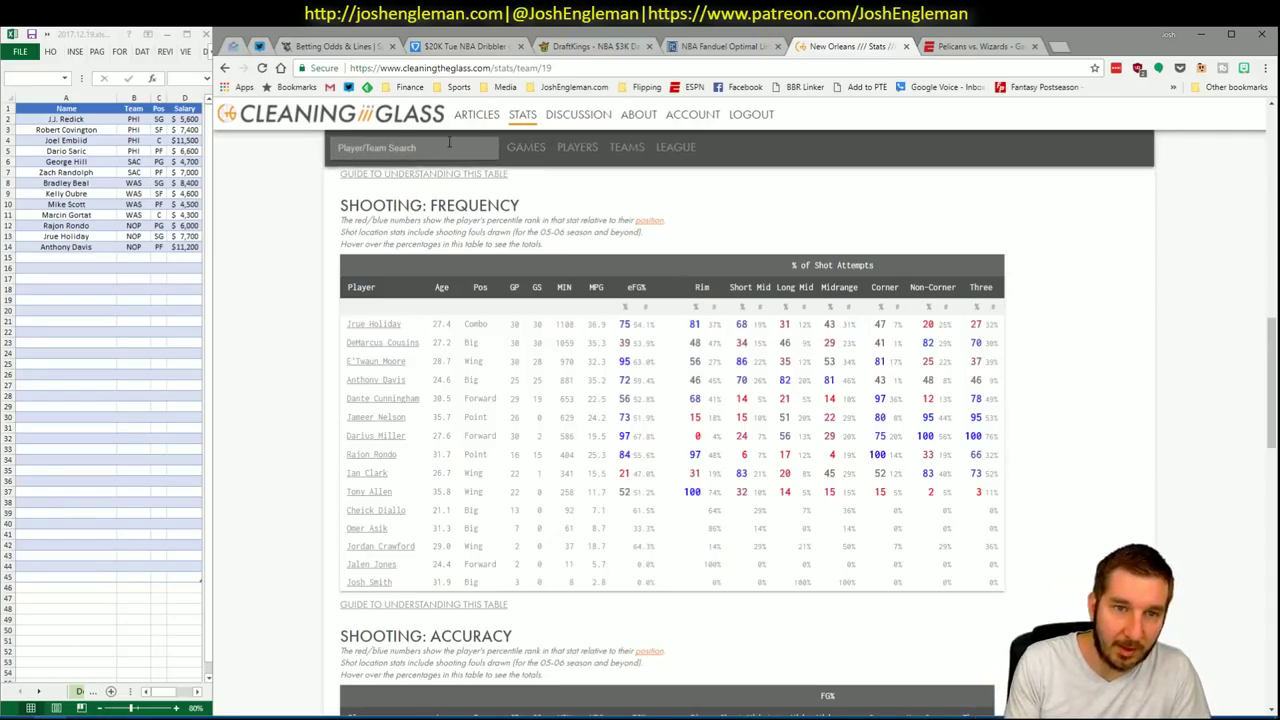
type("Milwaukee Bucks")
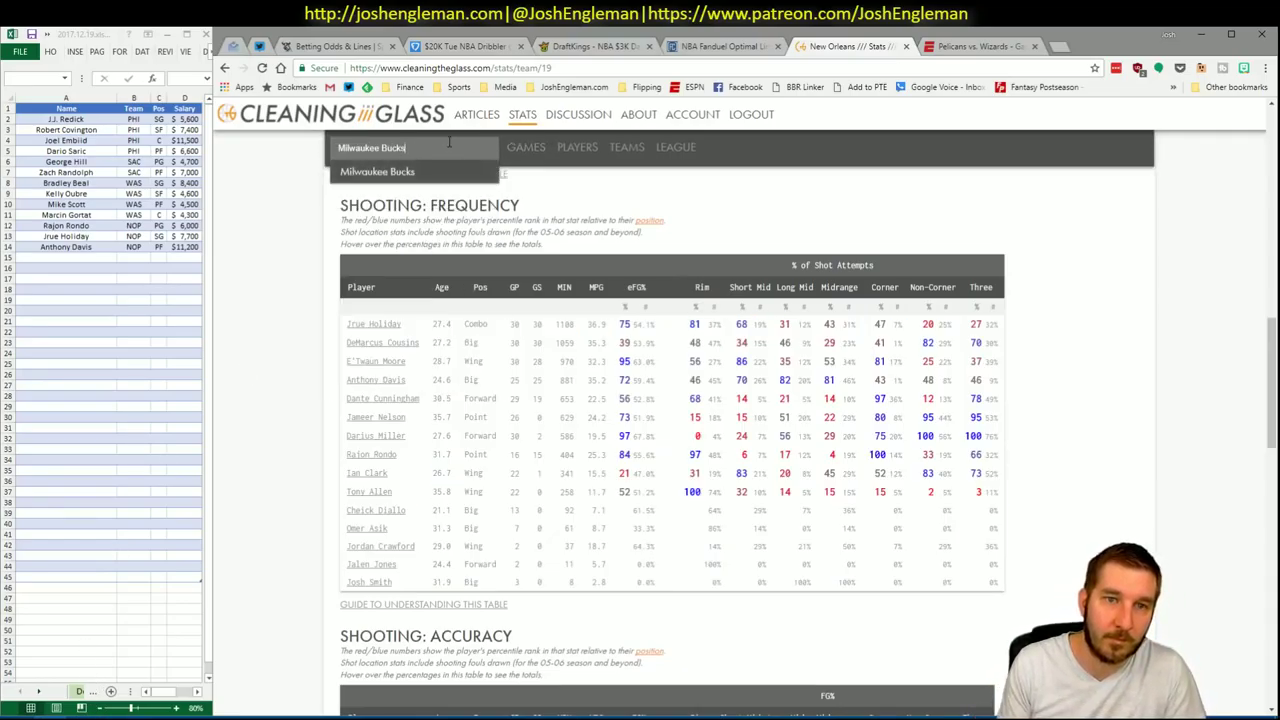
key("Return")
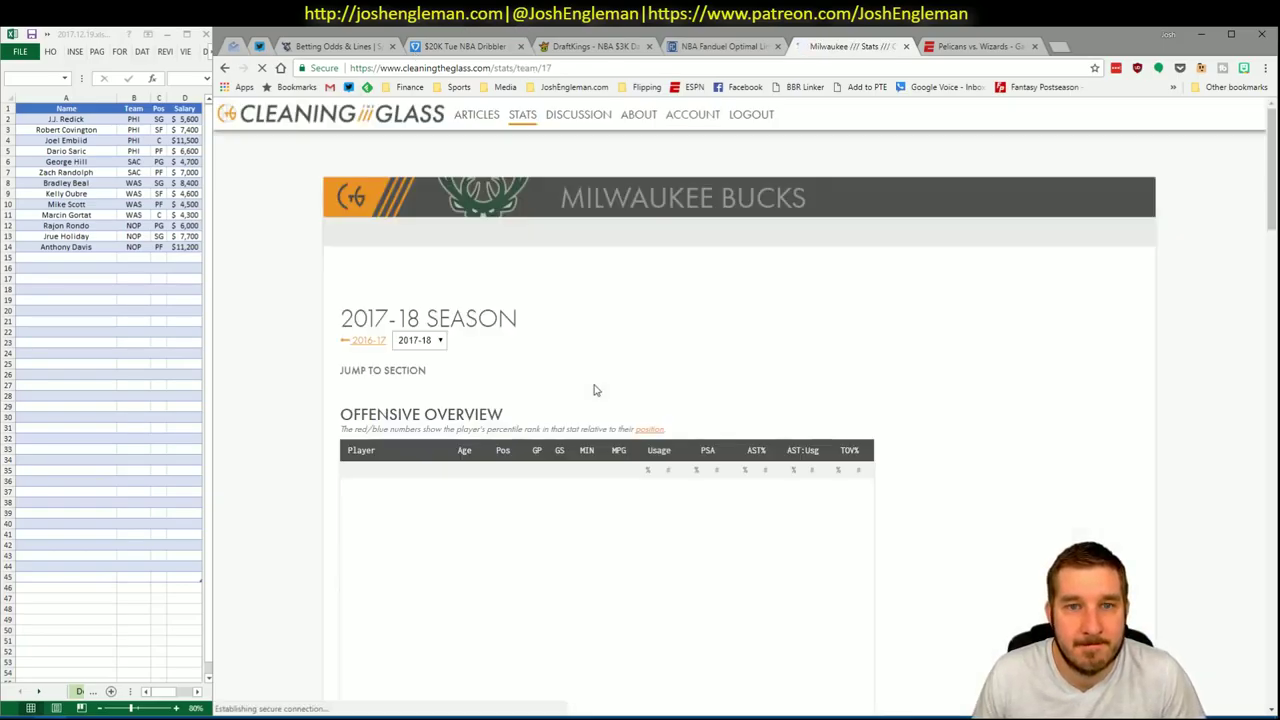
left_click(507, 50)
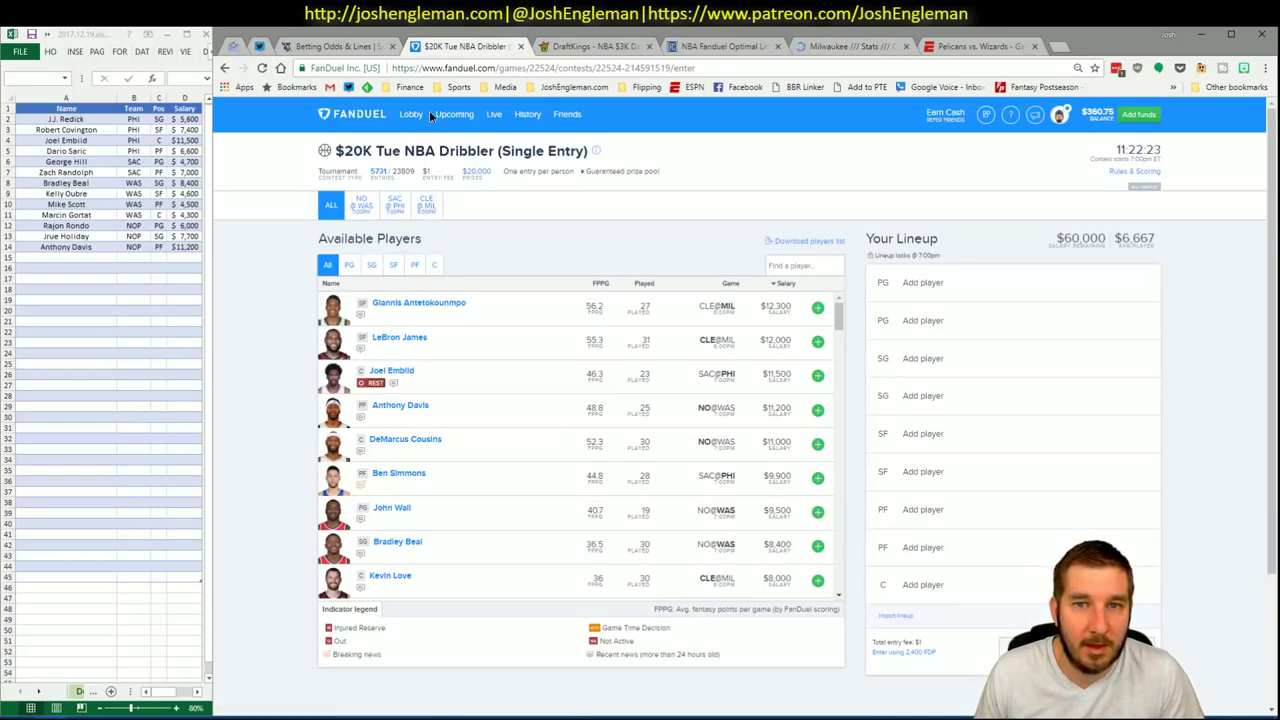
left_click(845, 46)
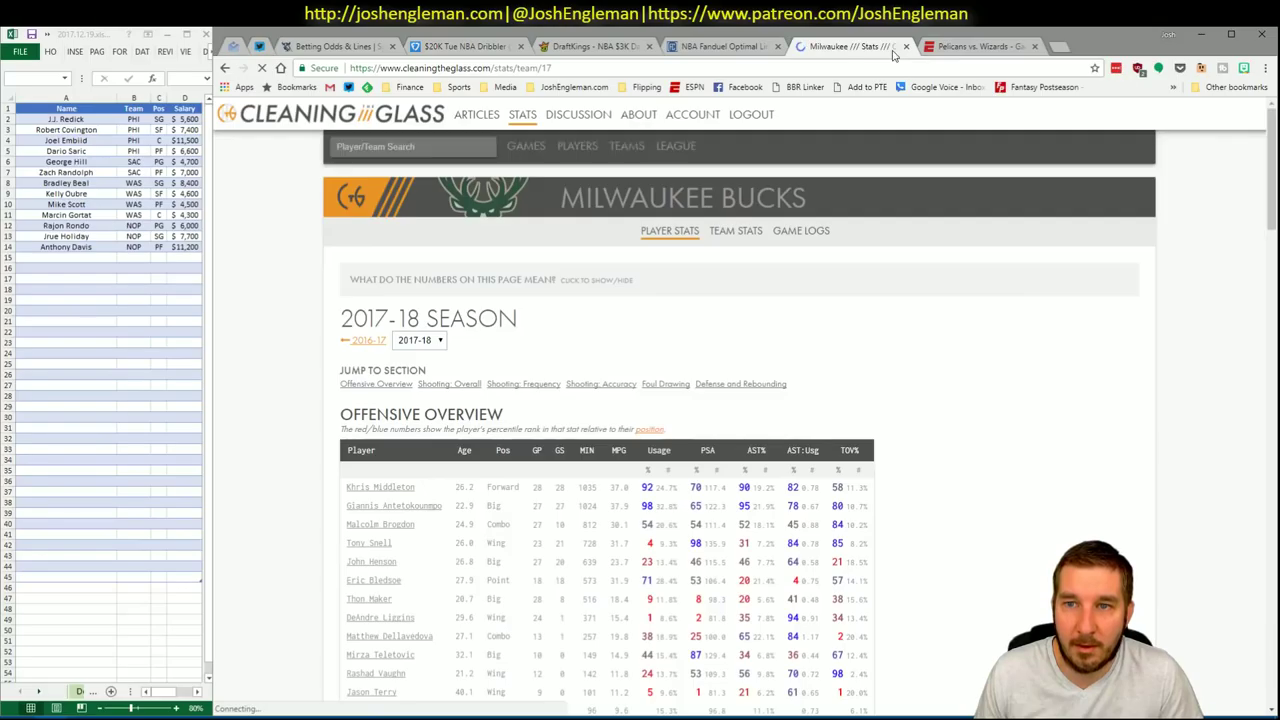
left_click(520, 381)
scroll(684, 418, "down", 1)
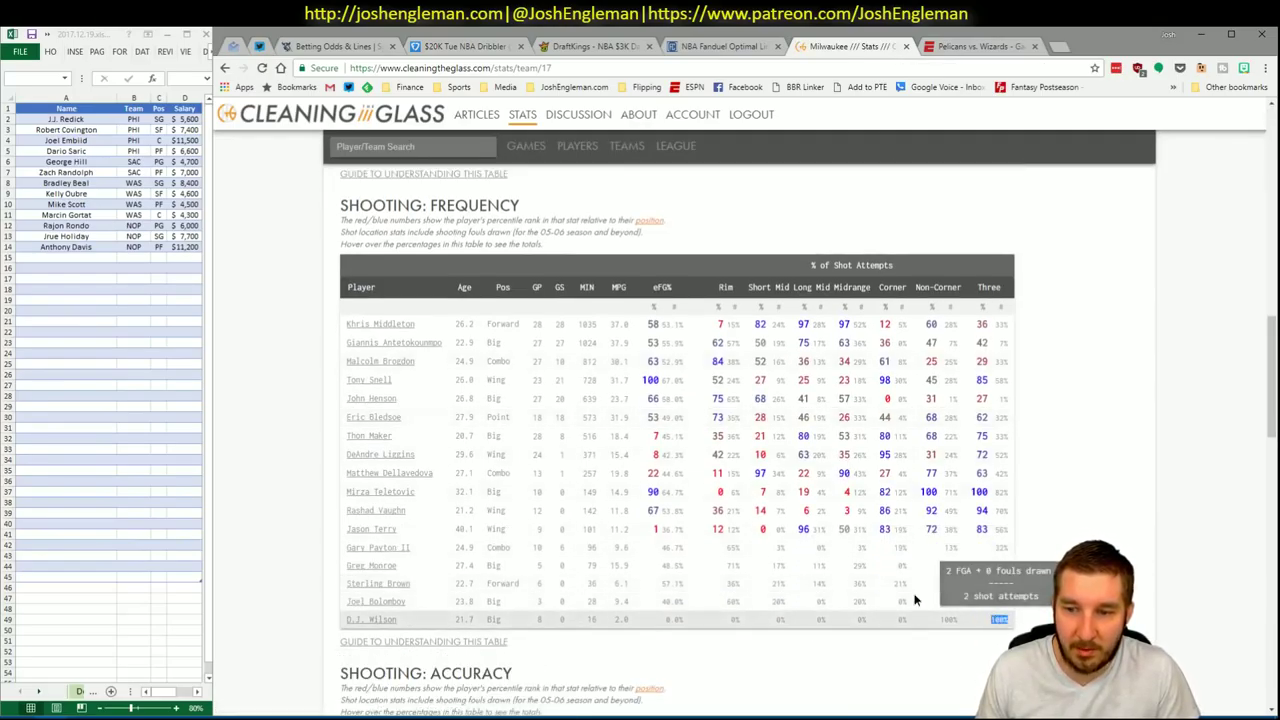
left_click_drag(1005, 622, 354, 326)
Refresh the CTG sheet with Milwaukee shooting data and set opponent cell V5 to CLE.
key("alt+Tab")
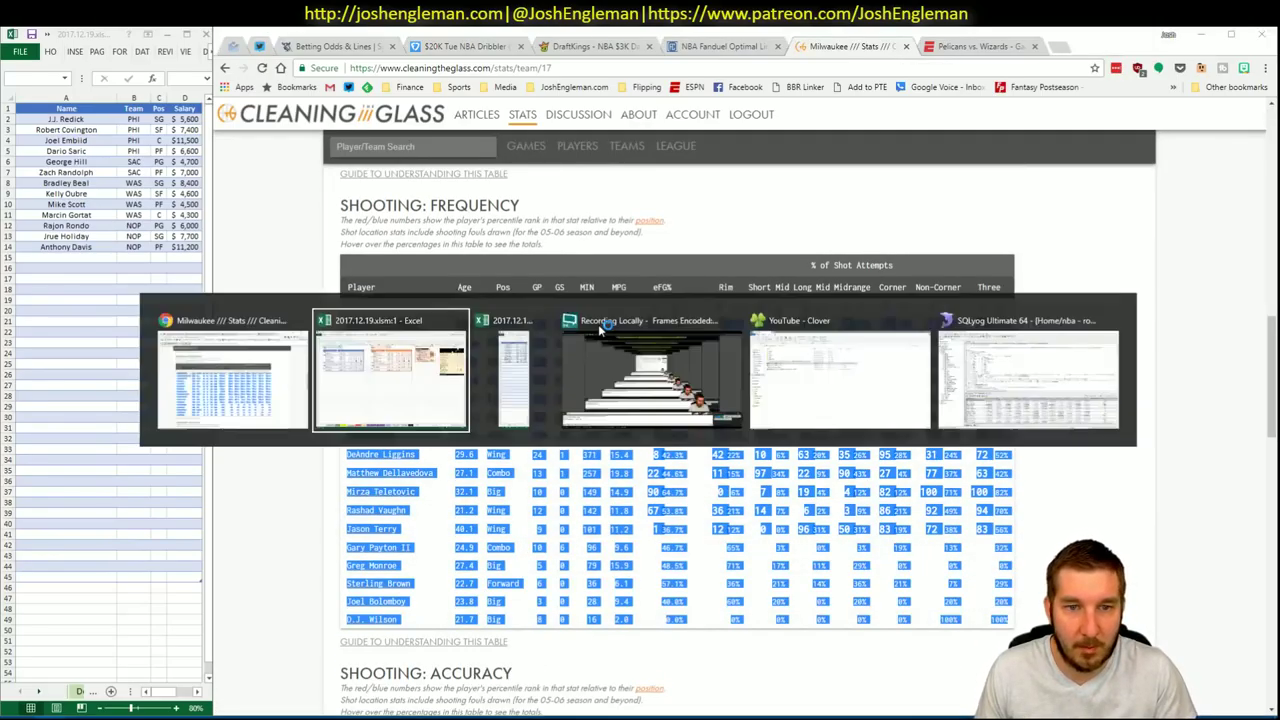
left_click(555, 691)
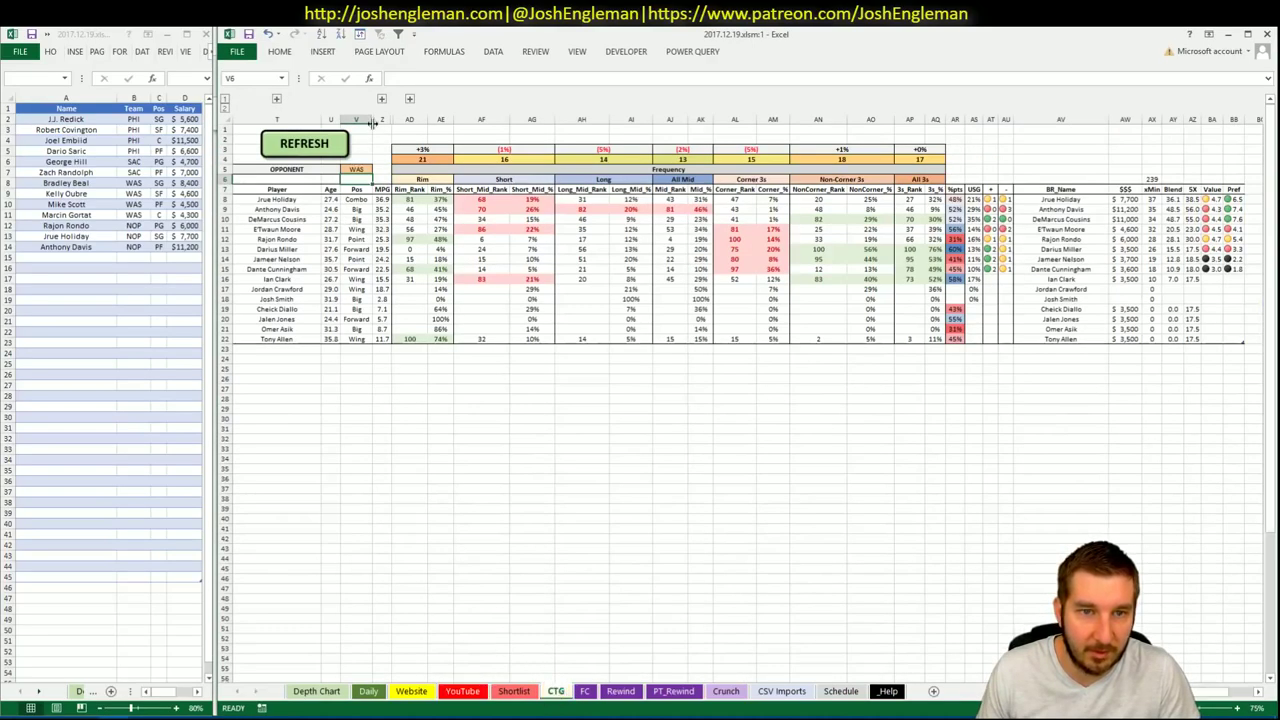
left_click(313, 145)
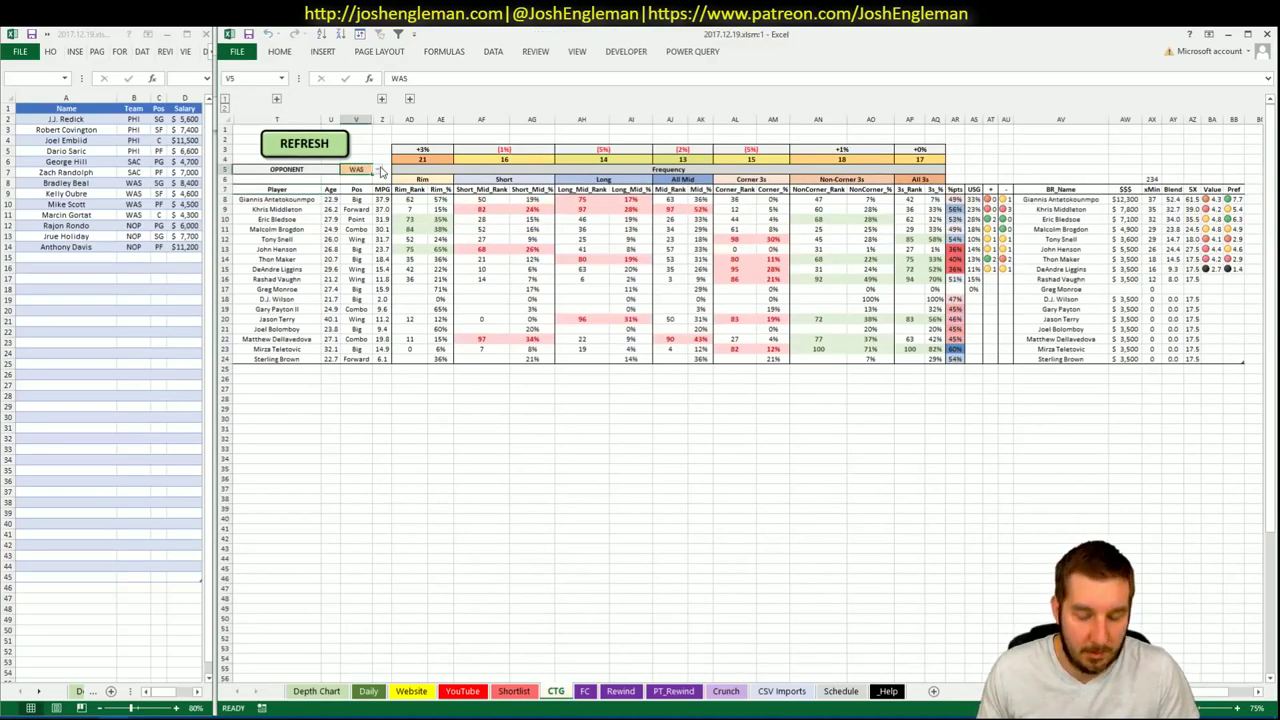
type("CLE")
key("Return")
left_click(699, 411)
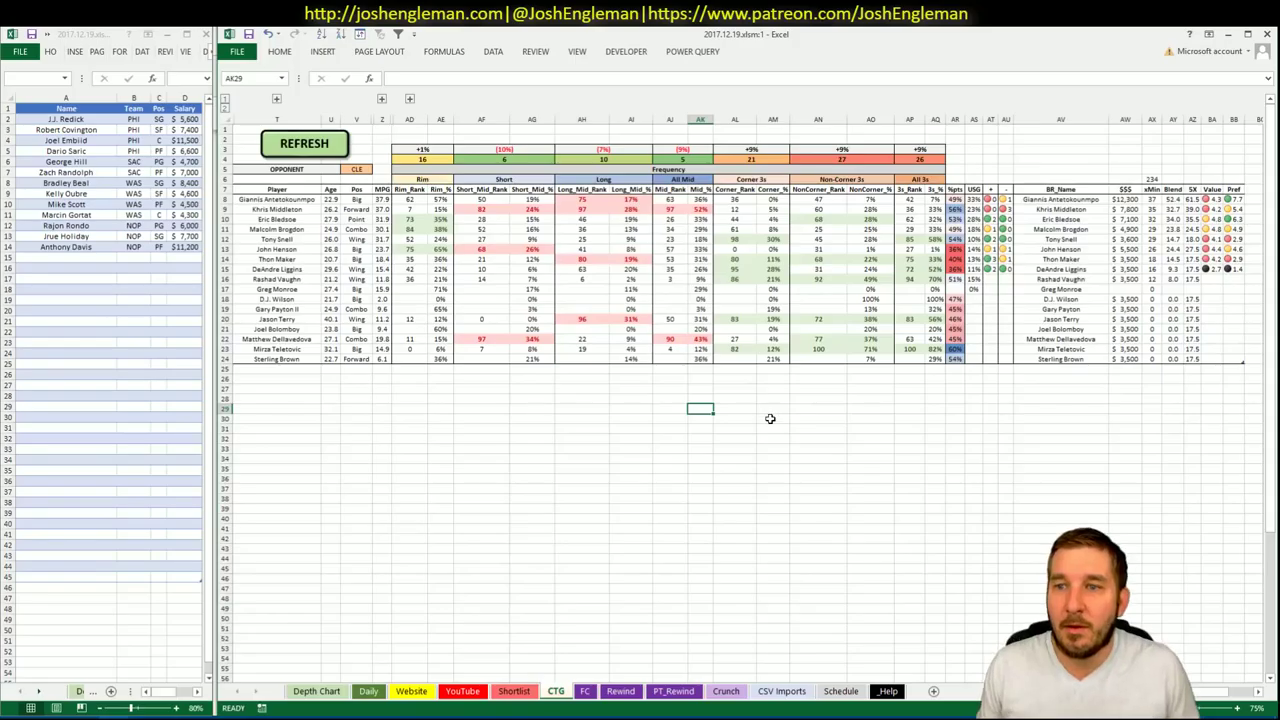
left_click(368, 691)
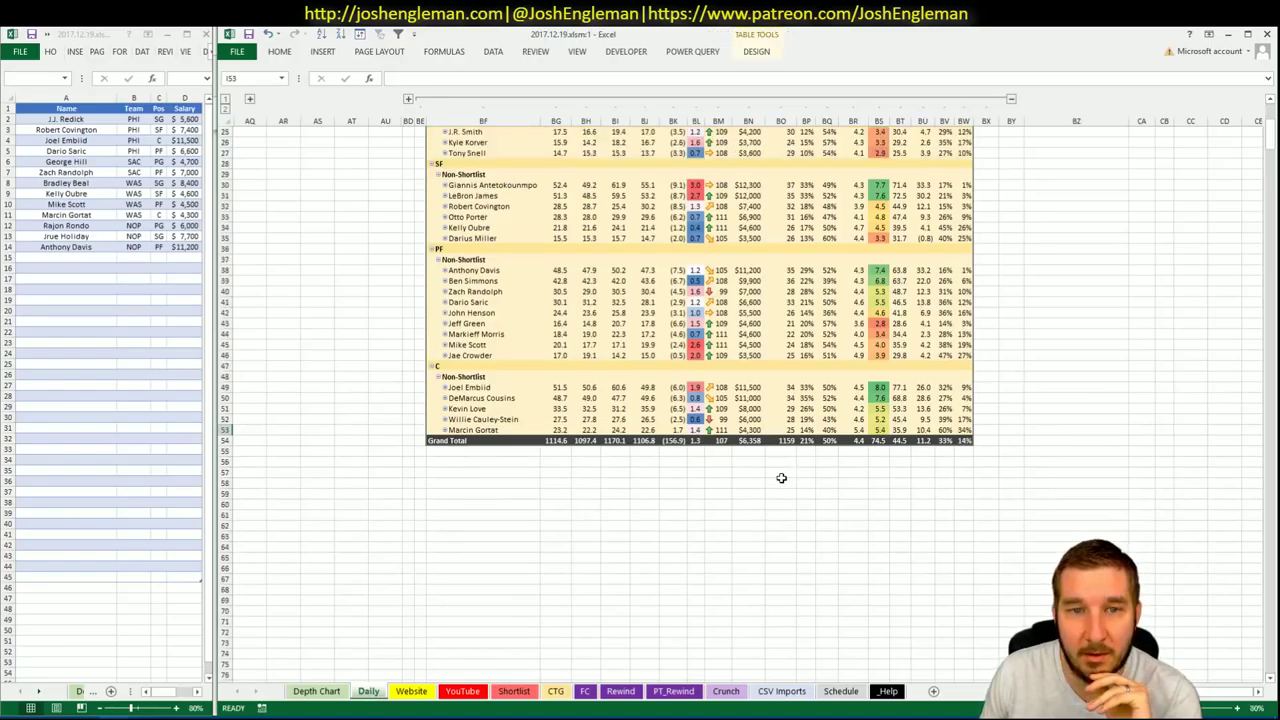
Type Eric Bledsoe in cell A15 so it autofills MIL, PG, $7,100.
left_click(418, 694)
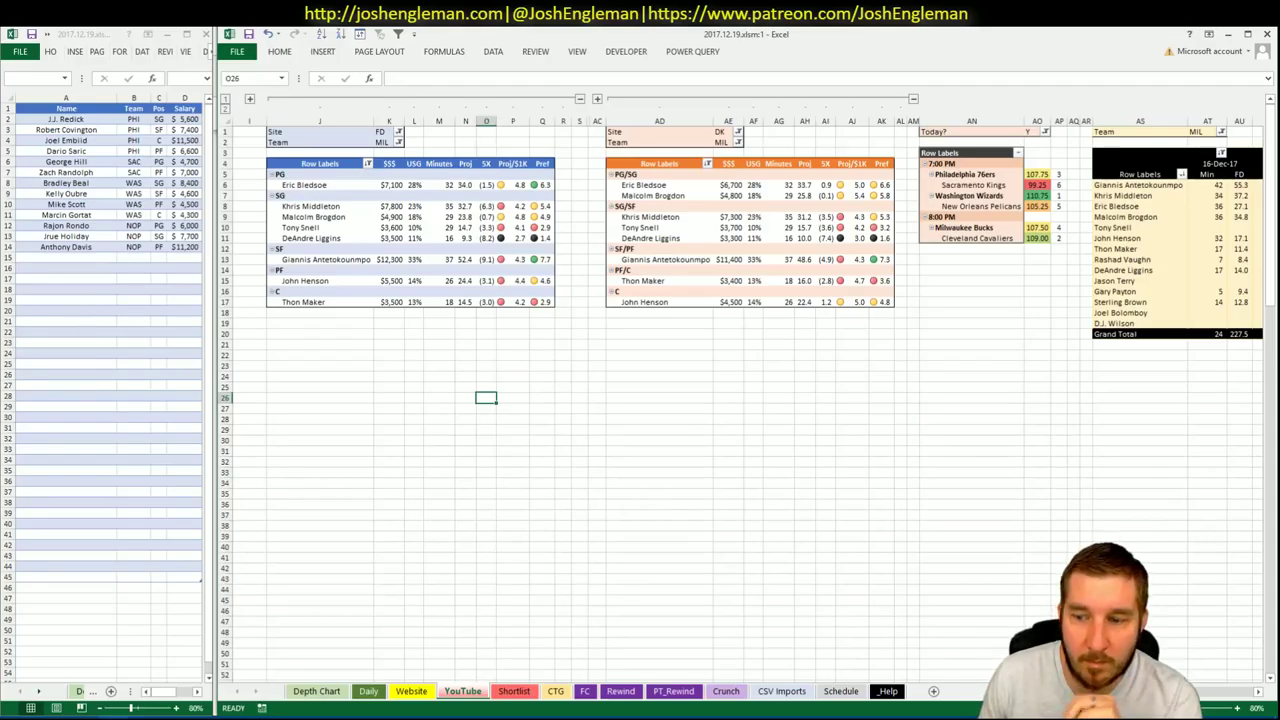
left_click(88, 257)
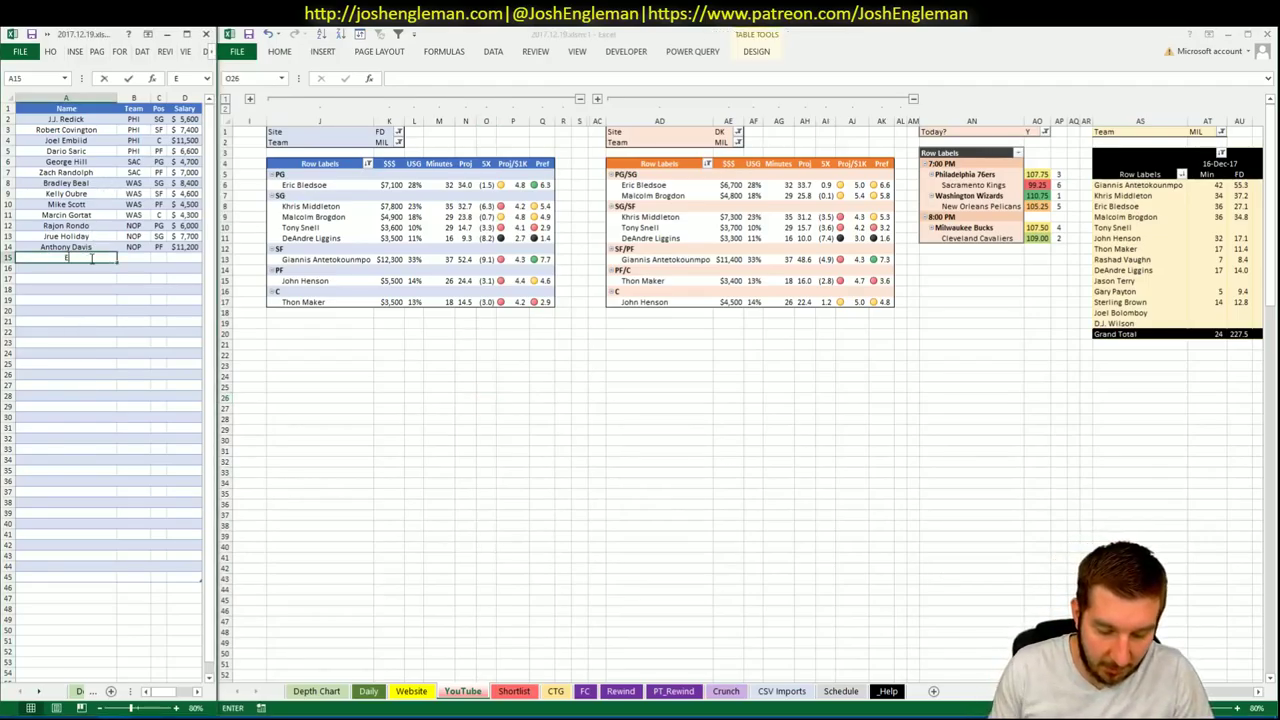
type("Eric Bledsoe")
key("Return")
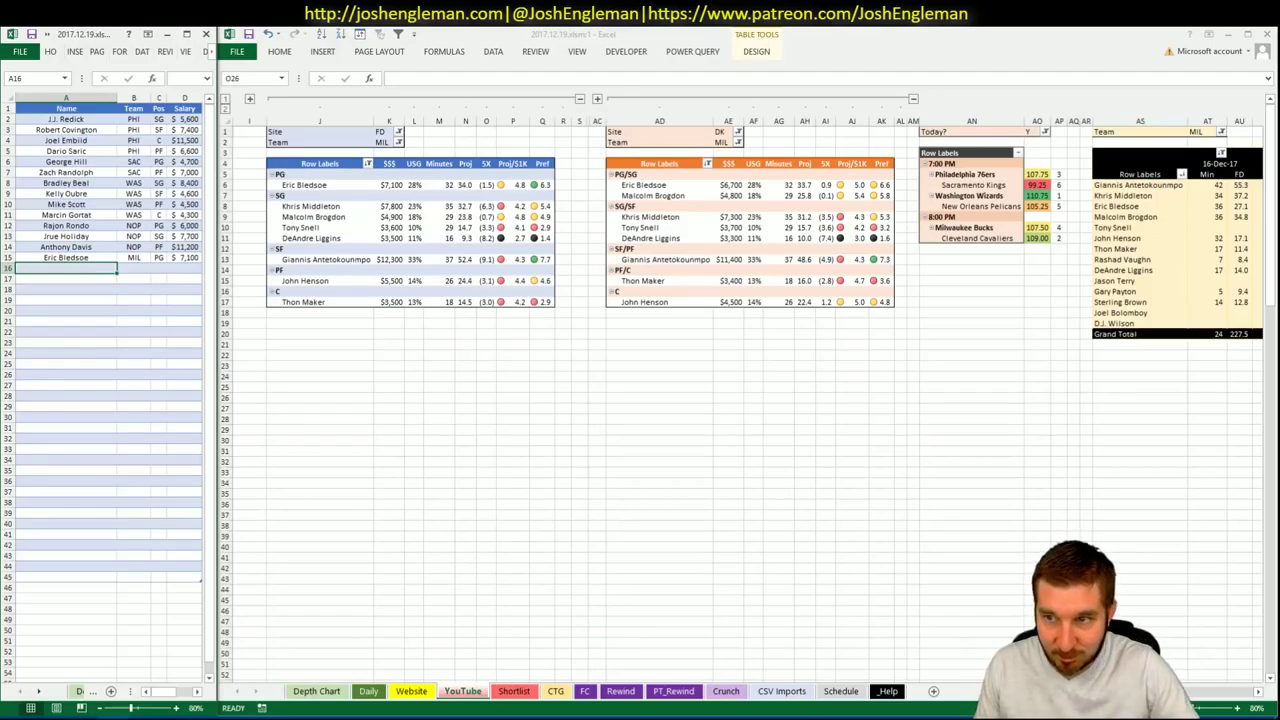
left_click(1196, 693)
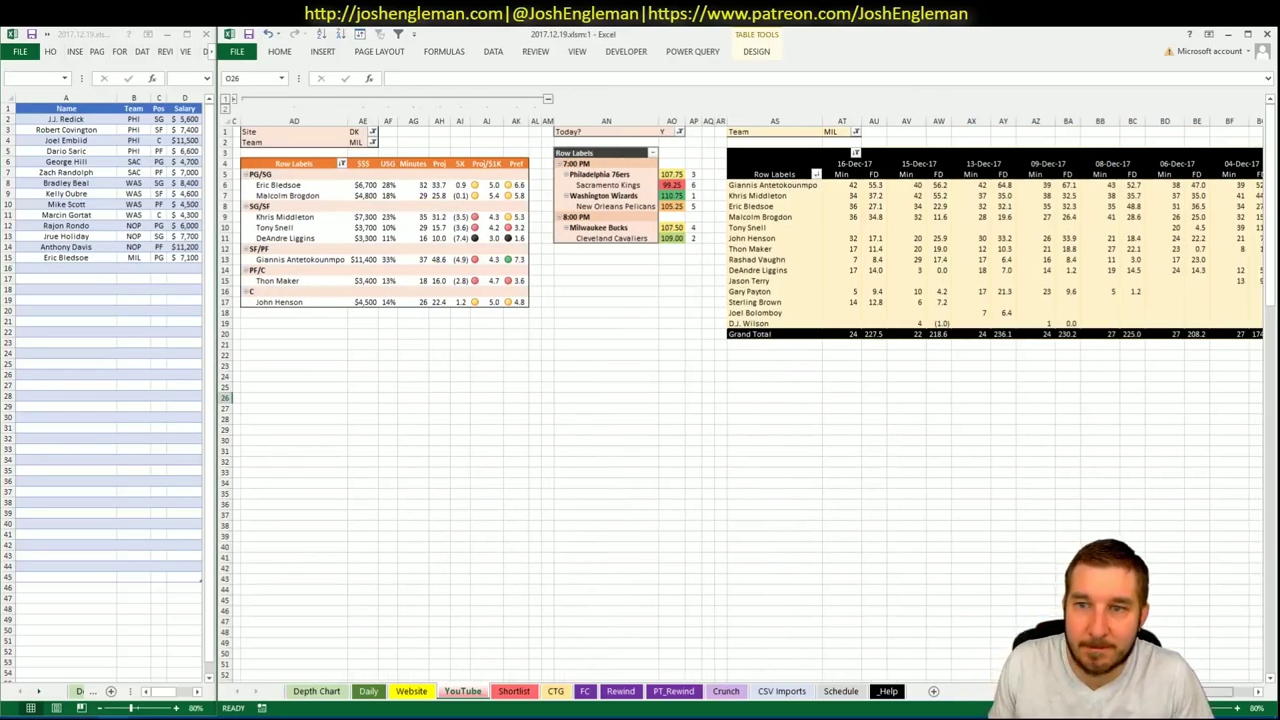
scroll(1225, 695, "right", 3)
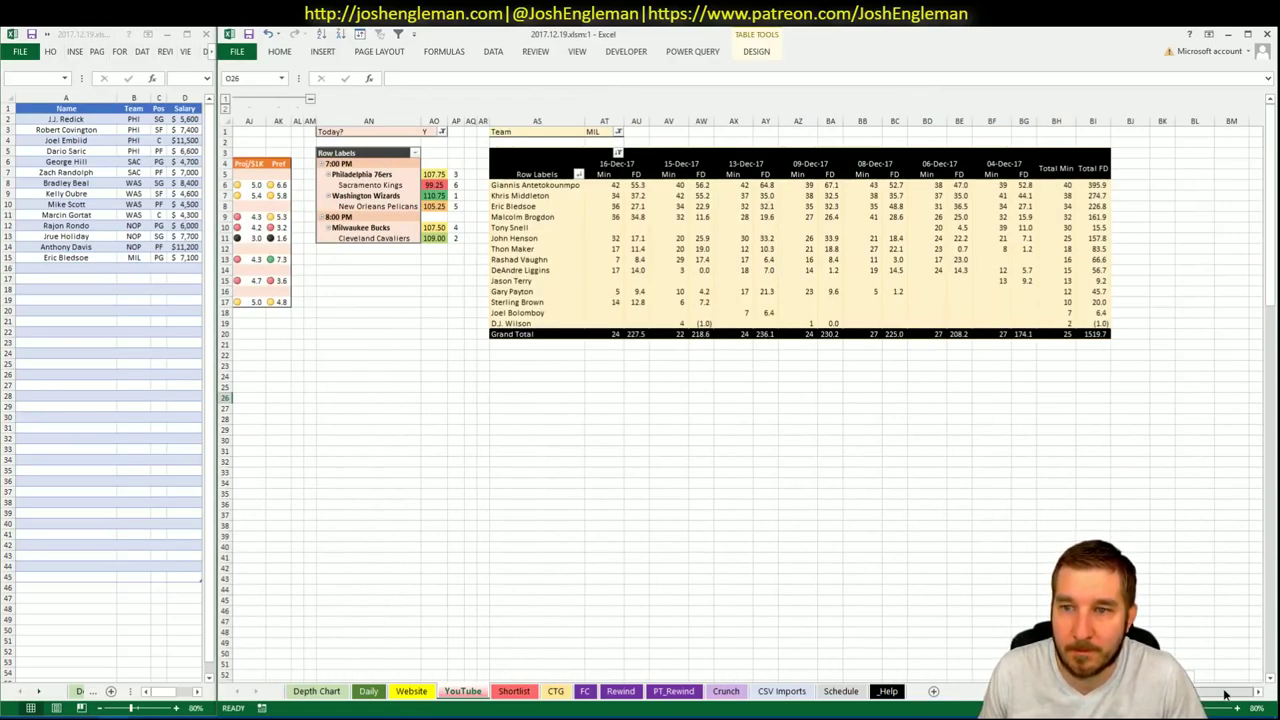
scroll(1225, 693, "left", 5)
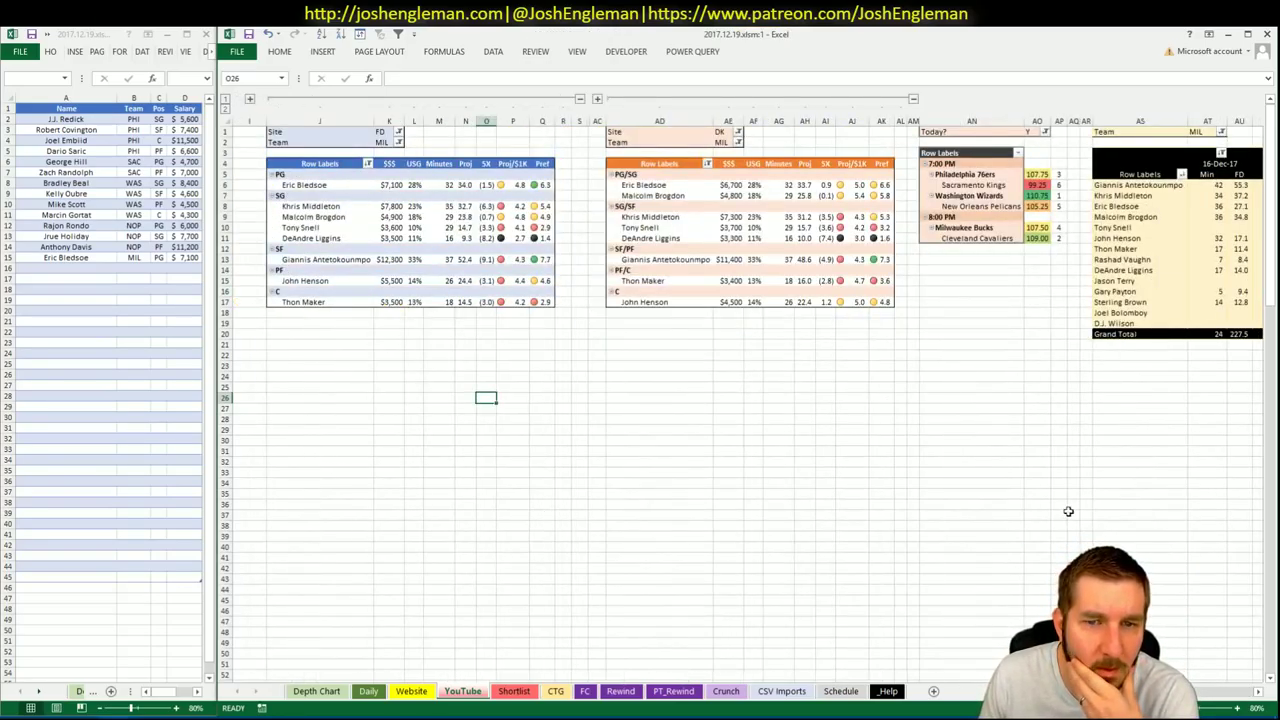
scroll(747, 400, "right", 4)
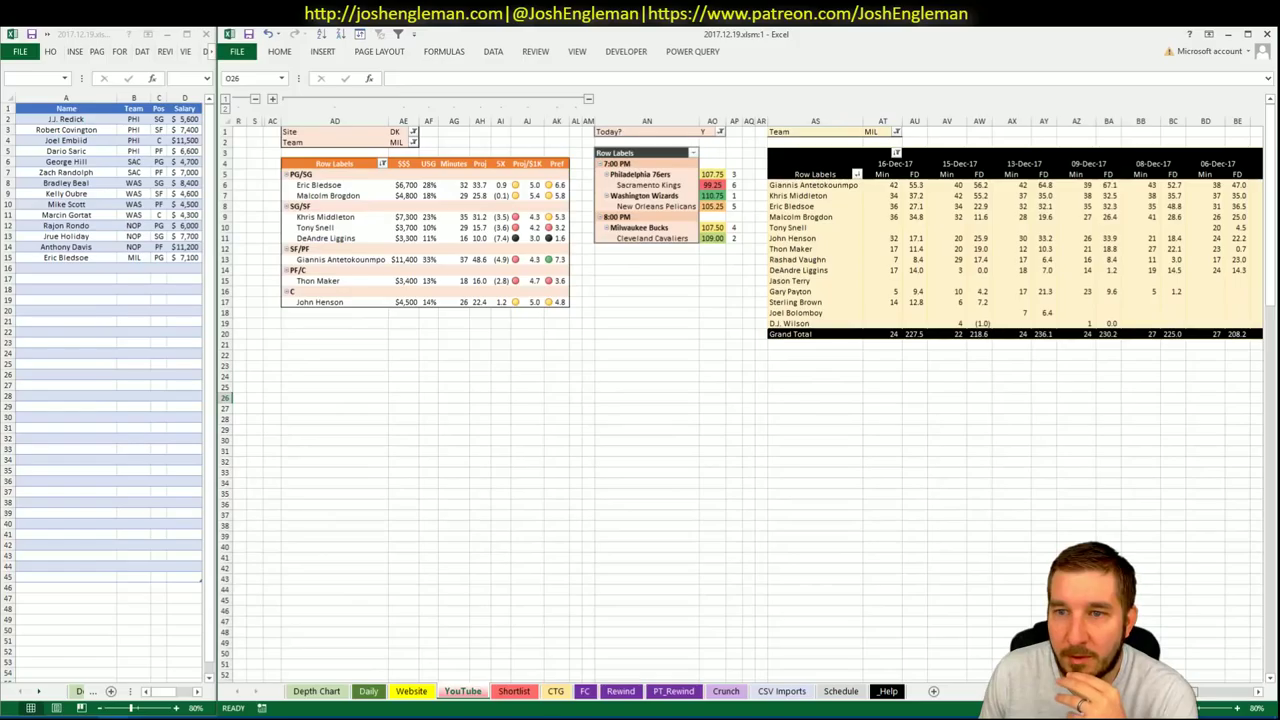
scroll(980, 683, "left", 4)
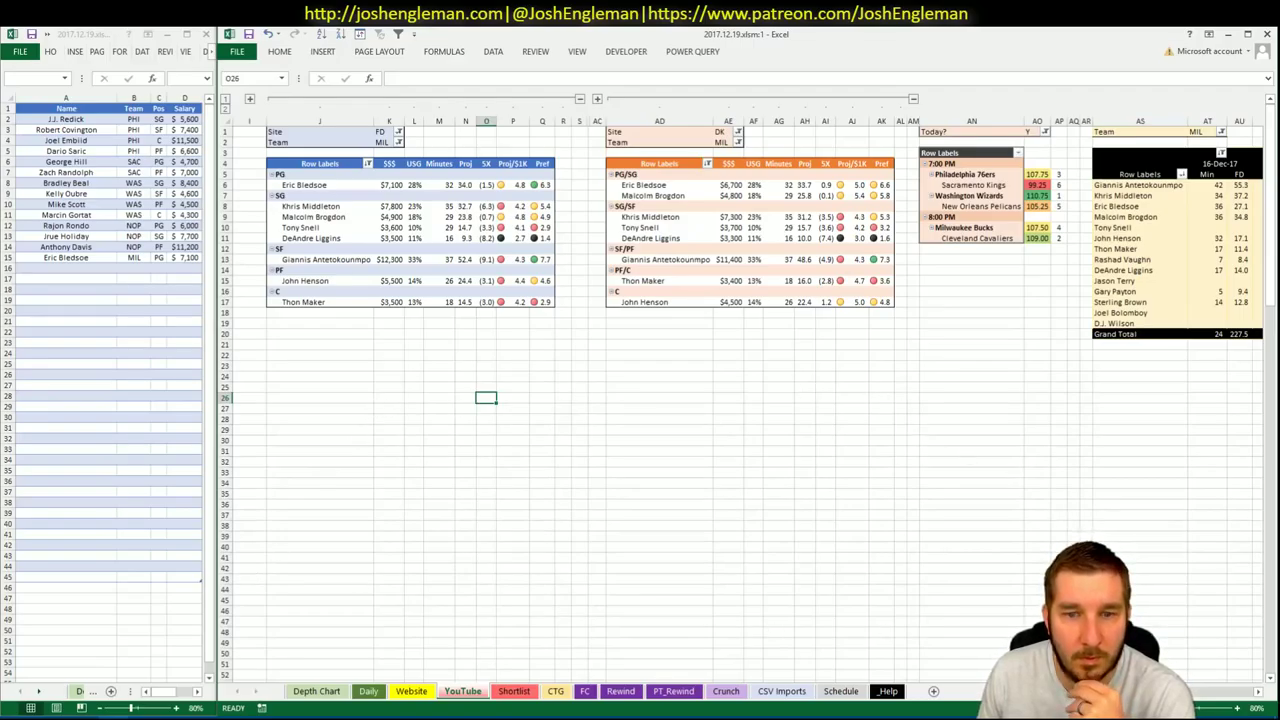
scroll(754, 387, "right", 1)
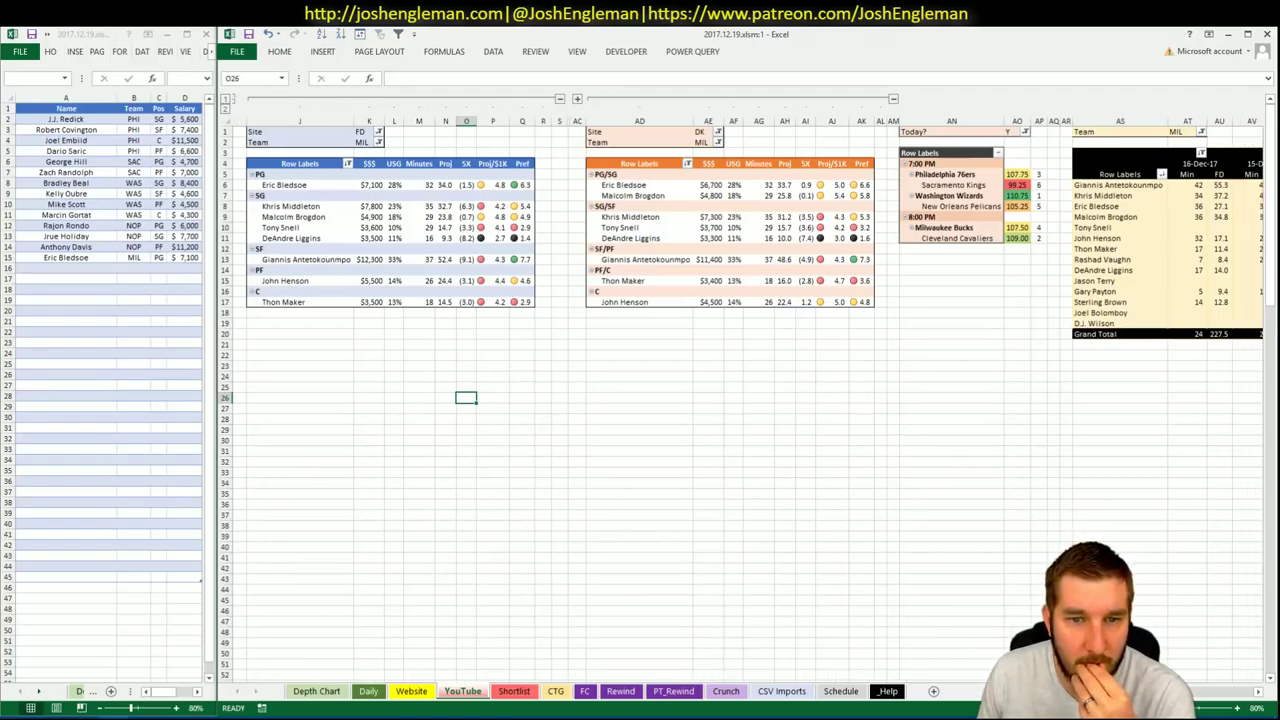
scroll(1219, 676, "right", 10)
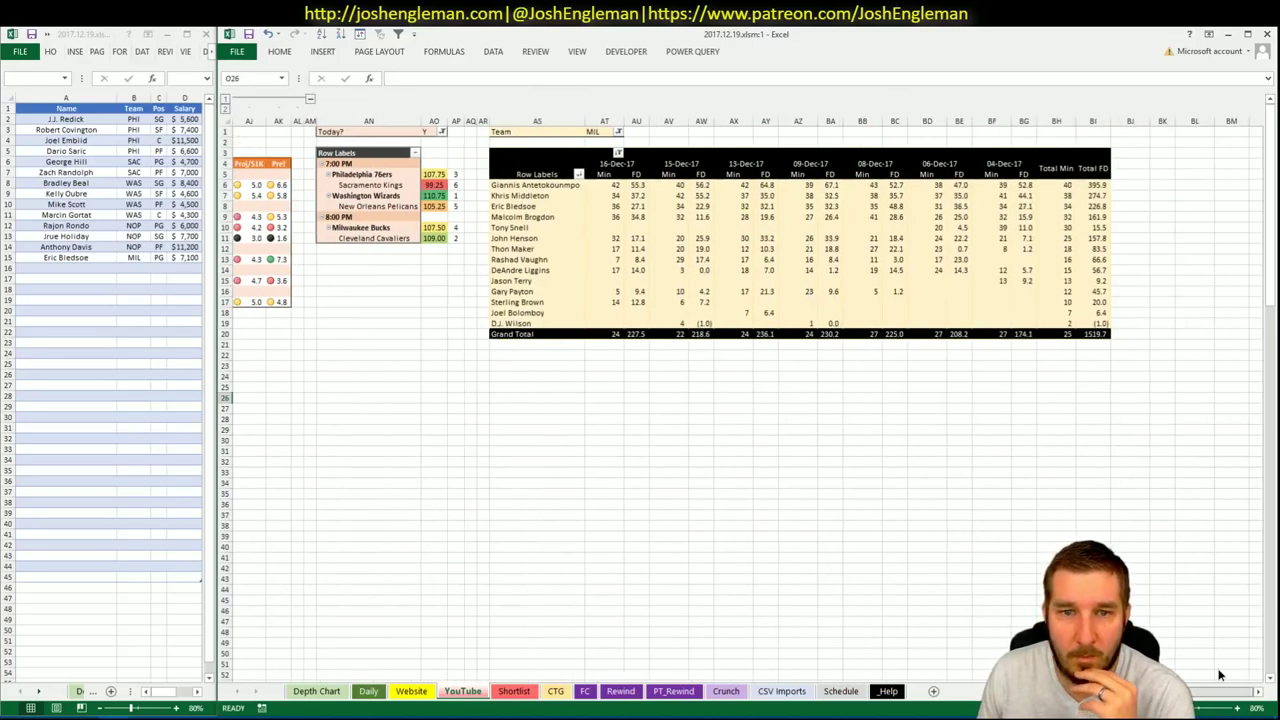
scroll(1219, 676, "left", 10)
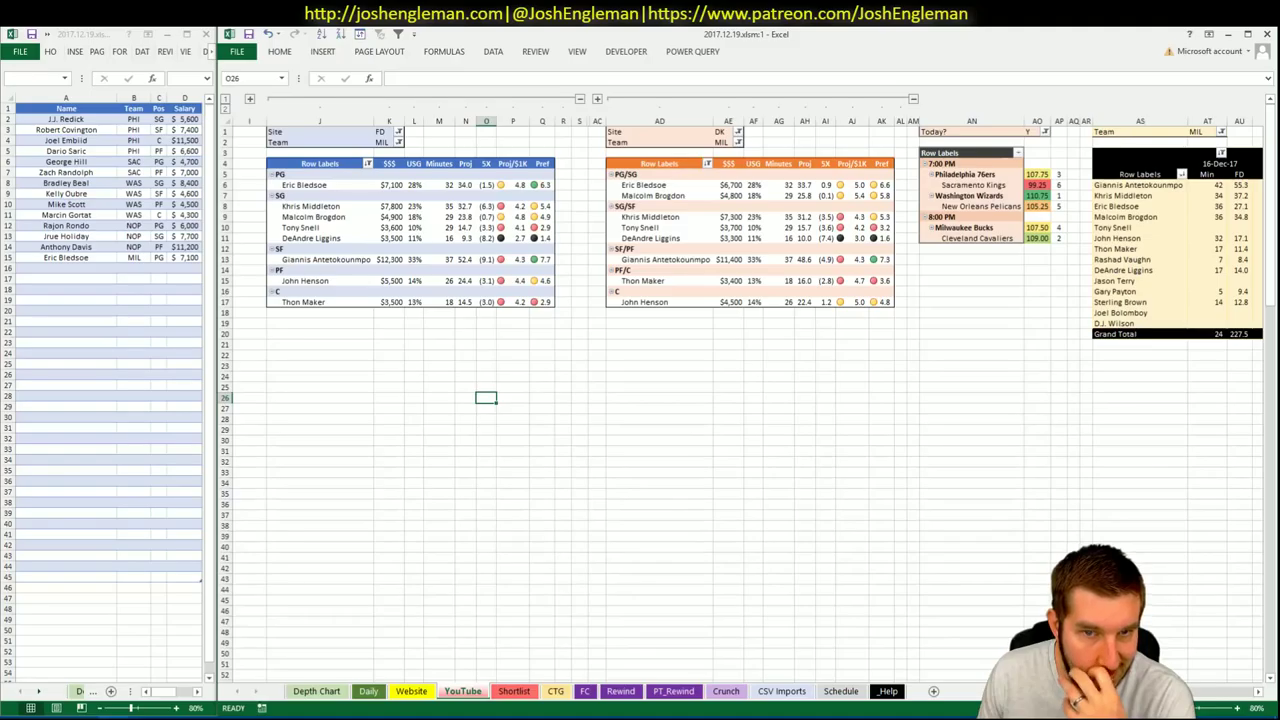
scroll(751, 387, "right", 1)
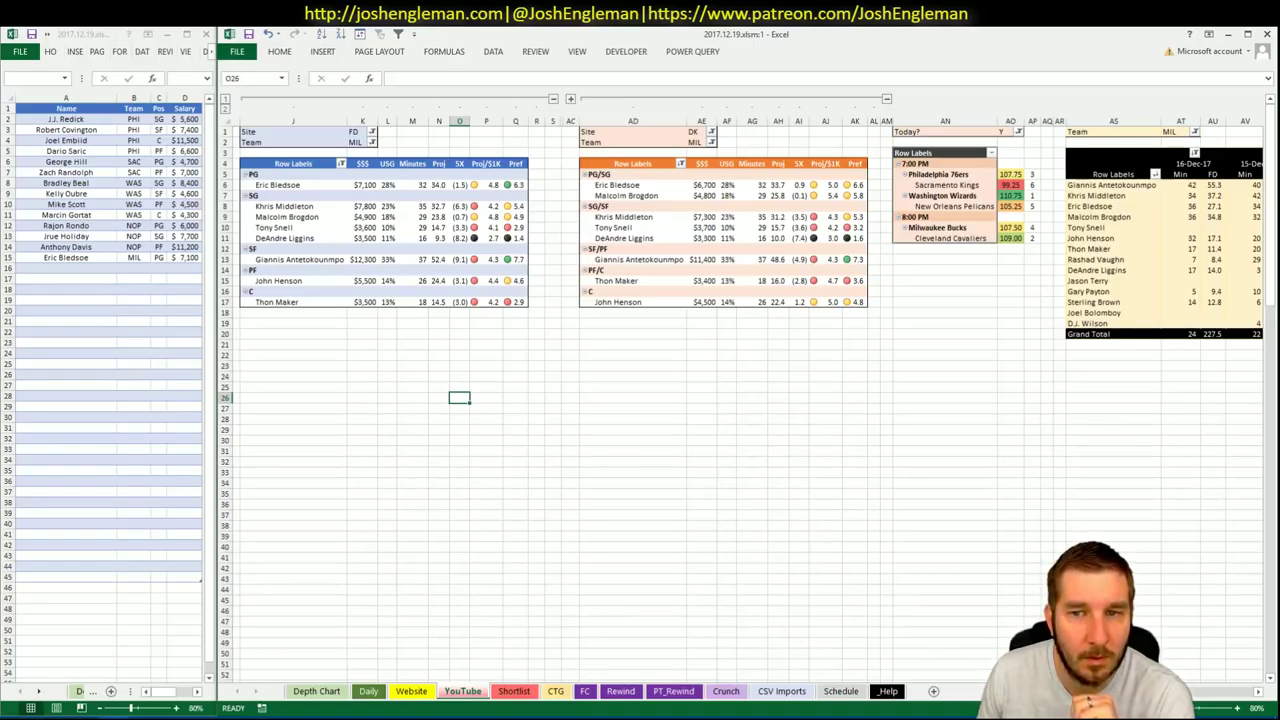
scroll(751, 400, "right", 5)
scroll(934, 631, "left", 5)
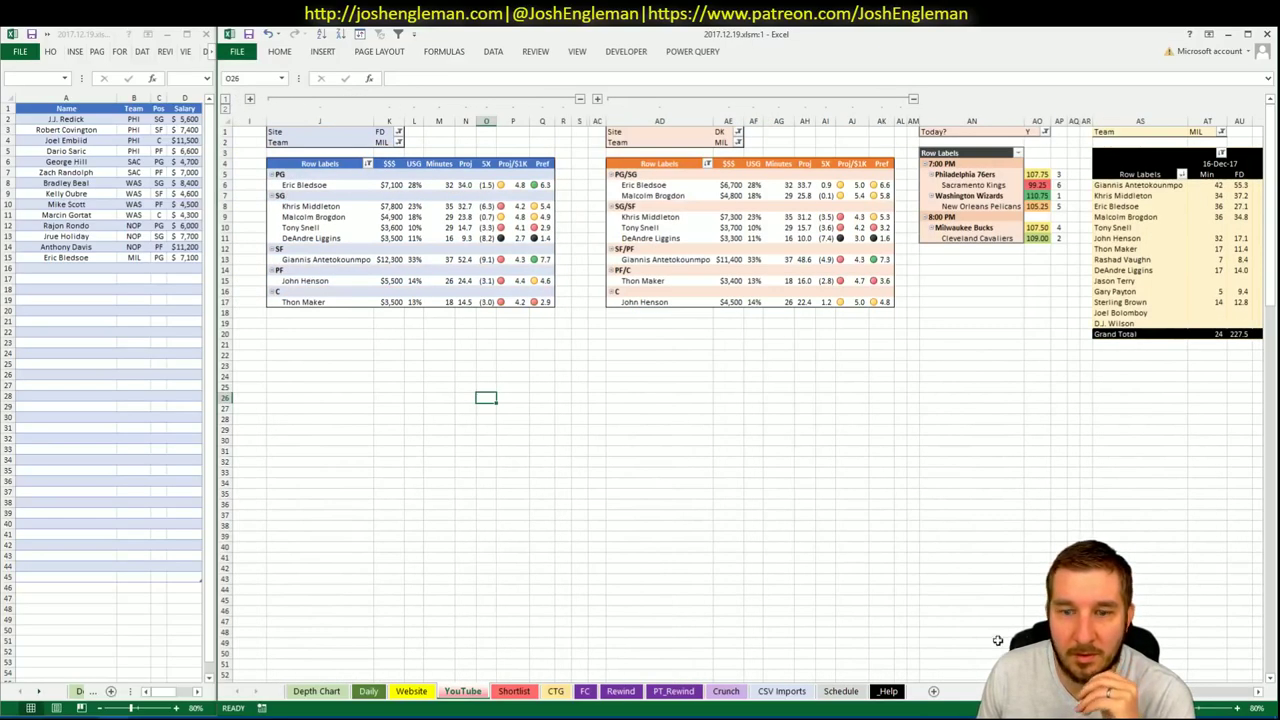
left_click(369, 691)
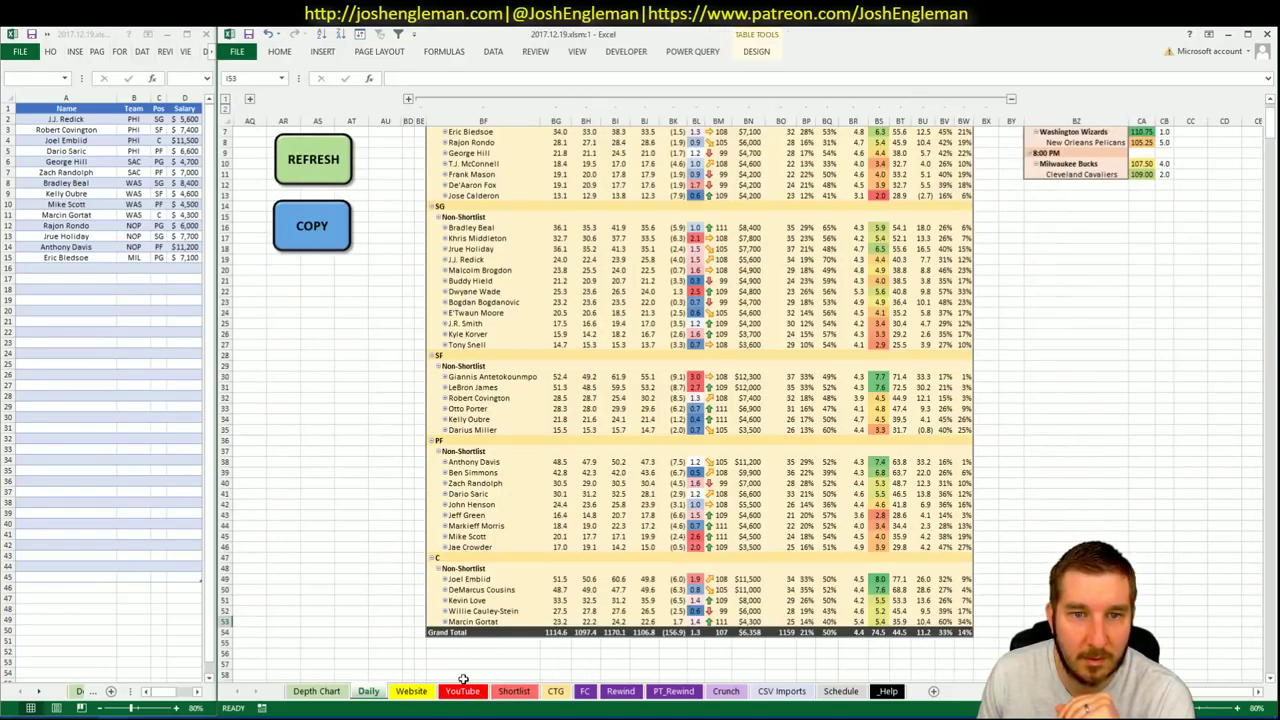
scroll(463, 697, "up", 2)
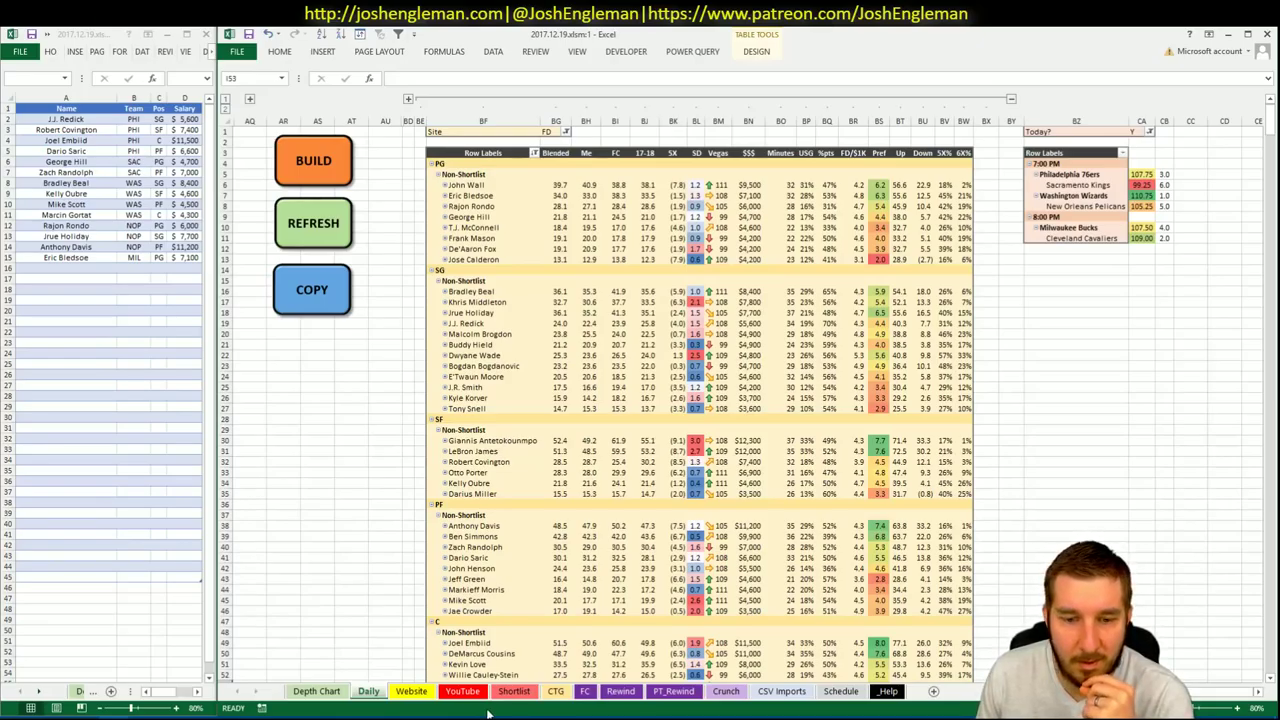
left_click(462, 691)
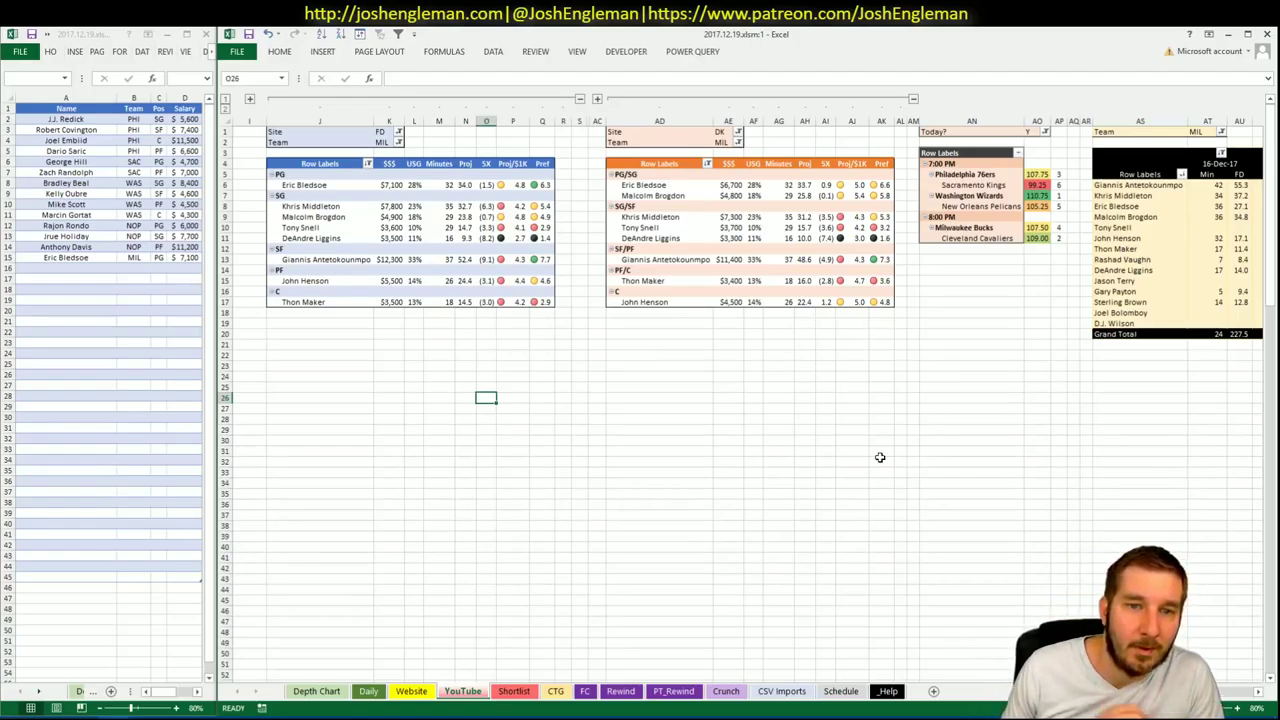
Change the FanDuel, DraftKings and minutes pivots' Team filters (K2, AE2, AT1) to CLE.
scroll(748, 390, "right", 10)
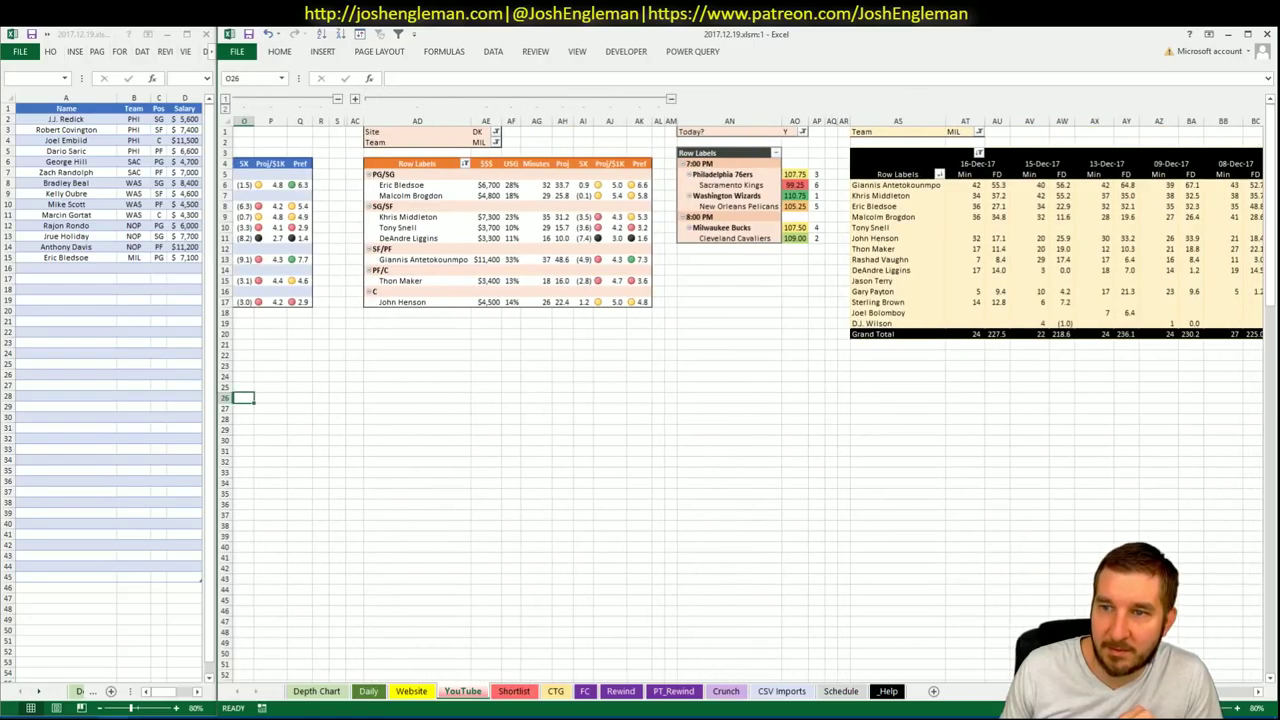
scroll(748, 390, "left", 10)
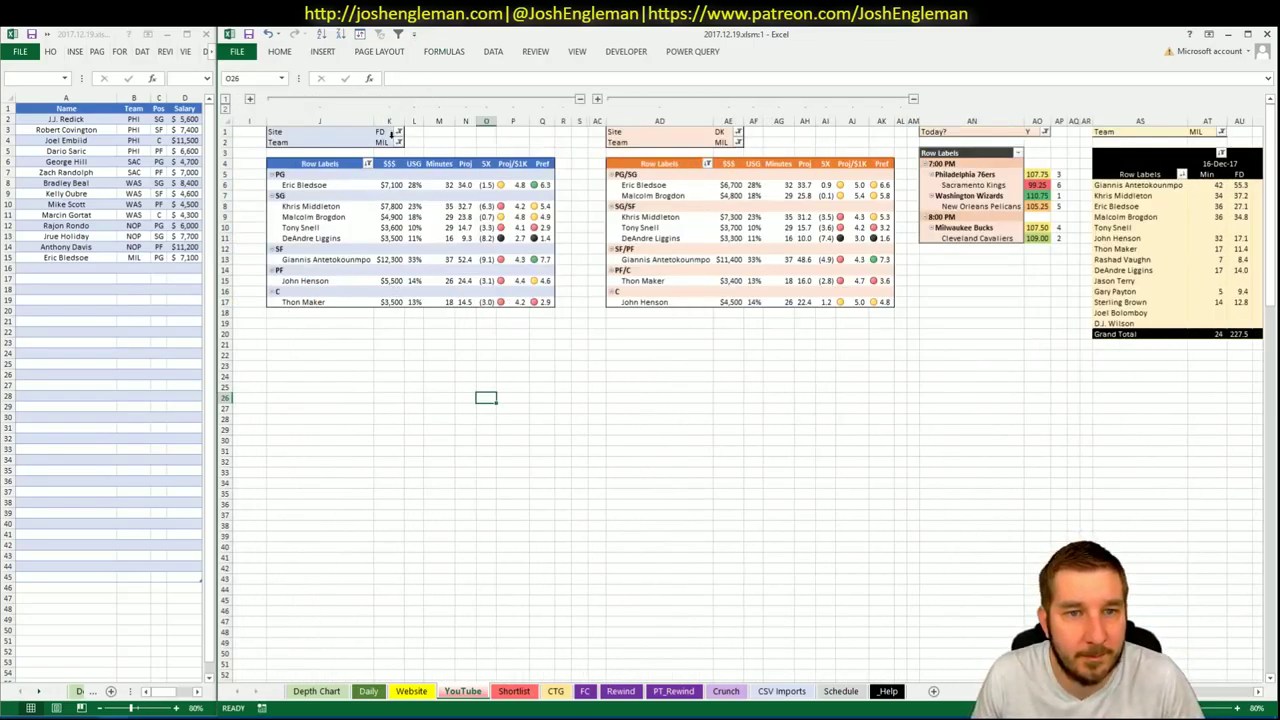
left_click(383, 150)
left_click(385, 142)
type("CLE")
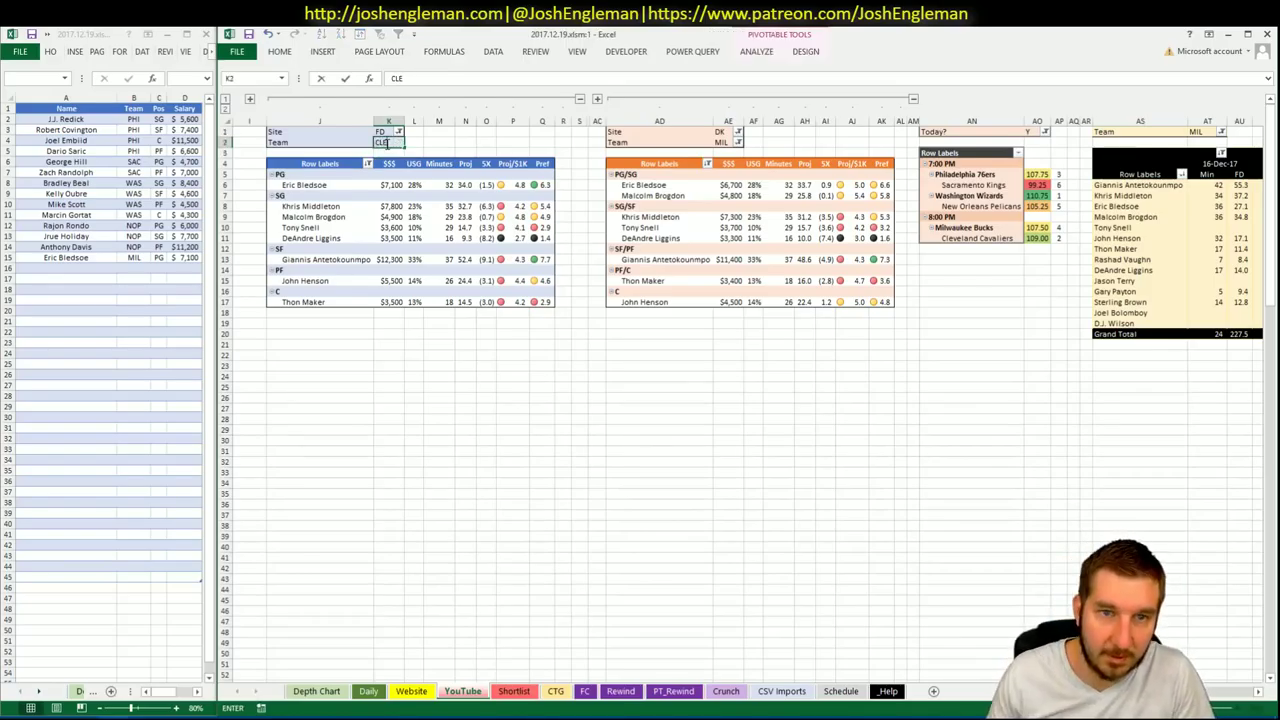
key("Return")
left_click(684, 143)
type("C")
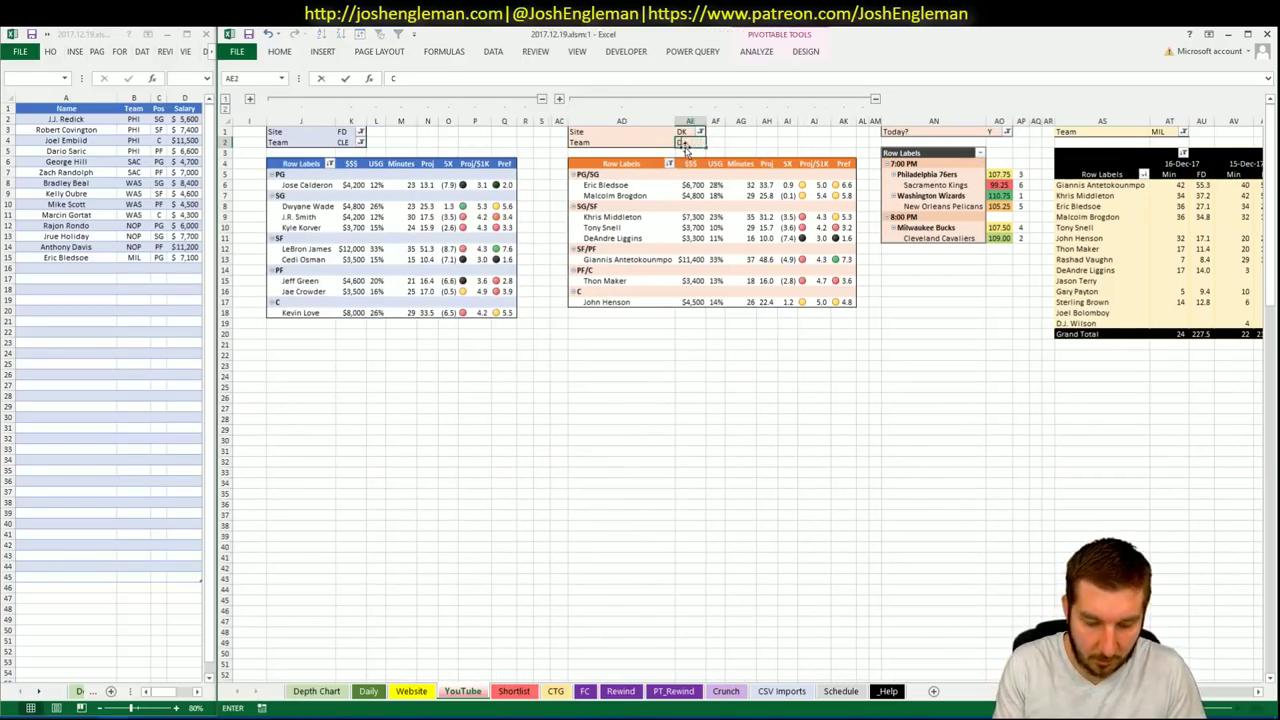
type("LE")
key("Return")
left_click(1120, 131)
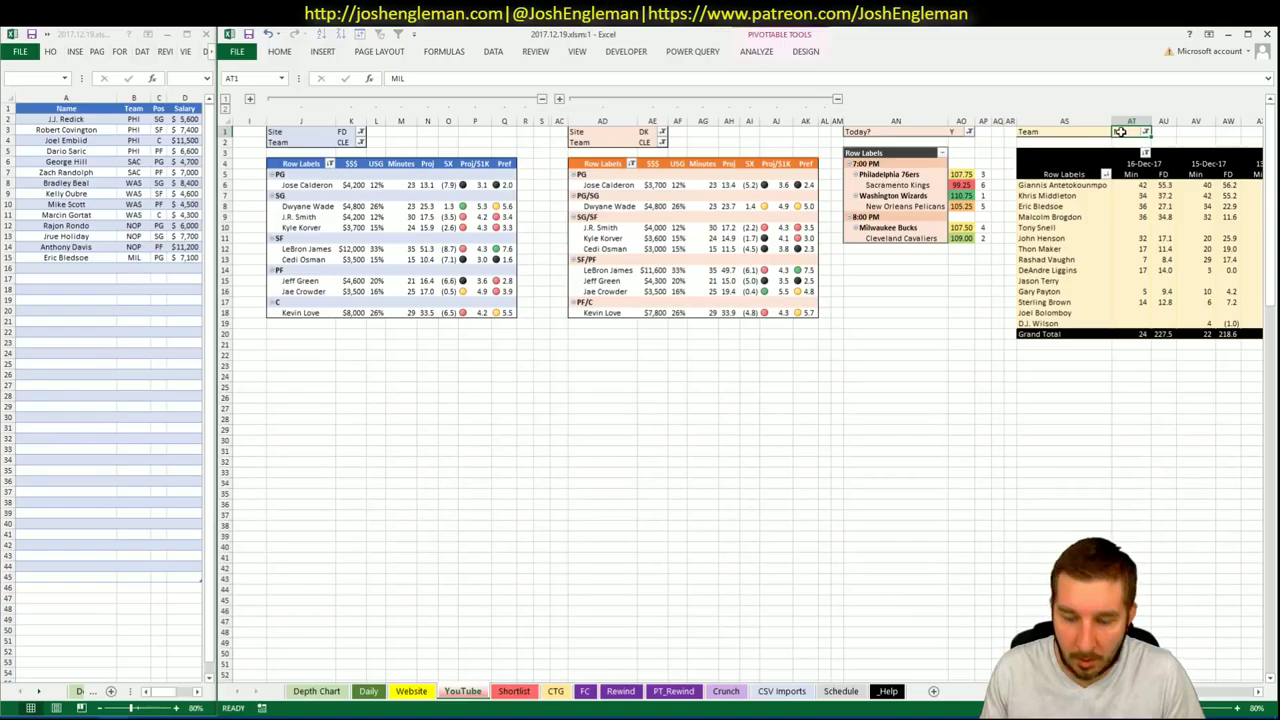
type("CLE")
key("Return")
left_click(749, 418)
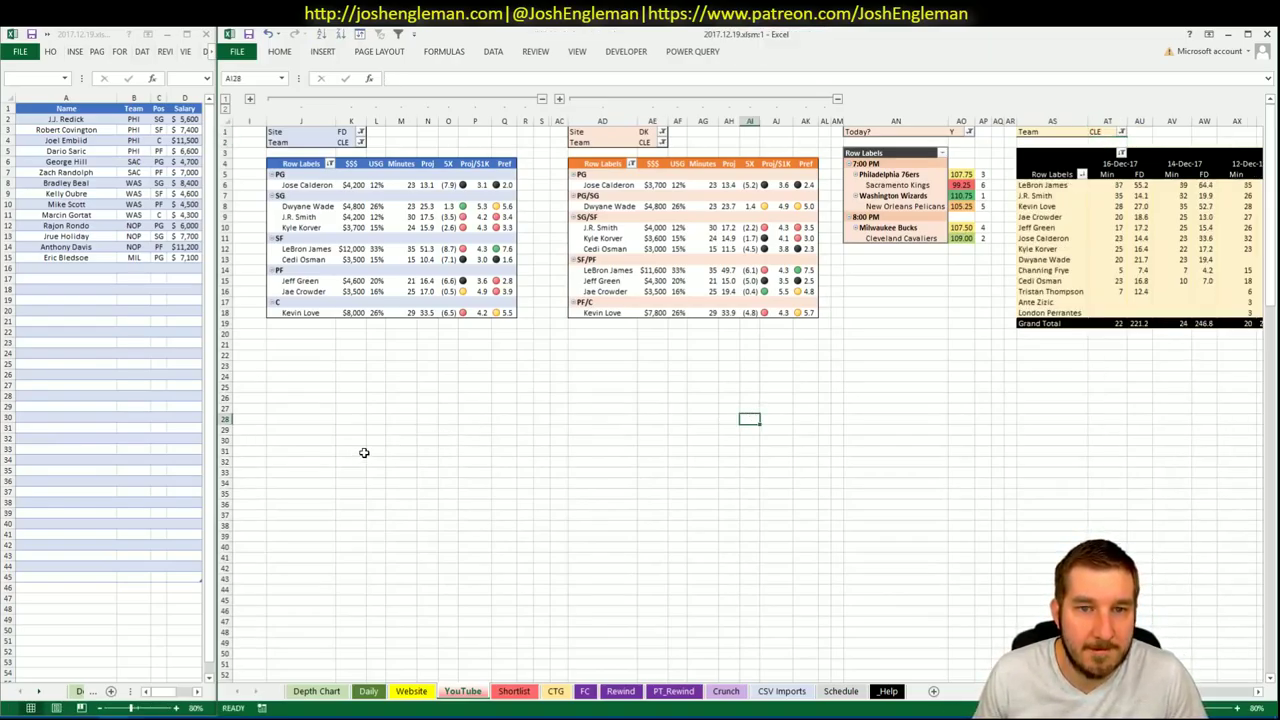
left_click(50, 717)
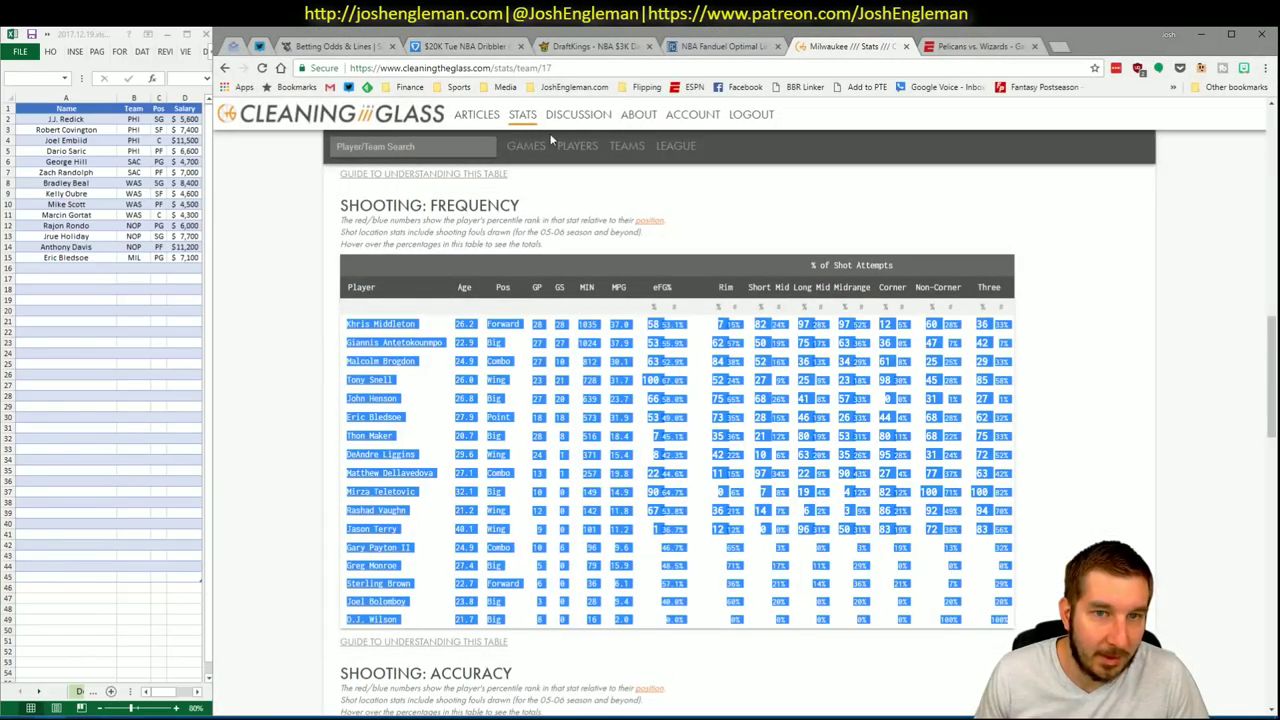
Search Cleaning the Glass for the Cleveland Cavaliers team page.
left_click(441, 148)
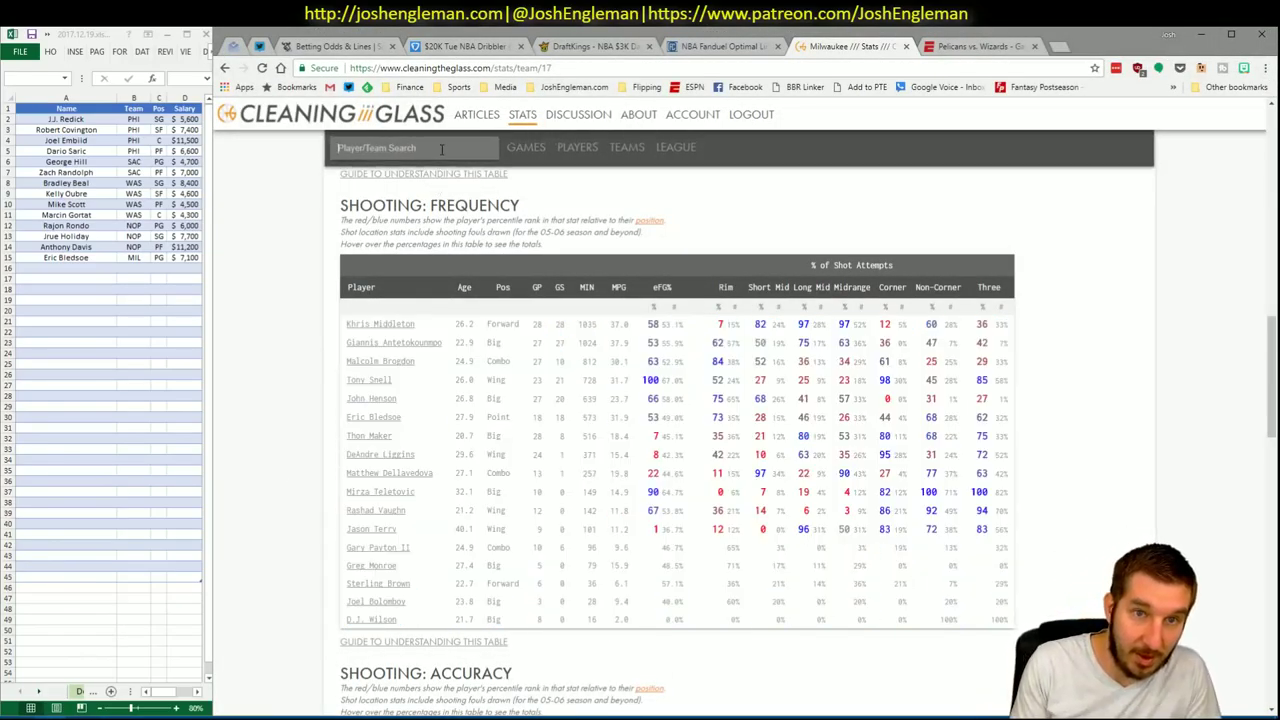
type("Cleveland Cavaliers")
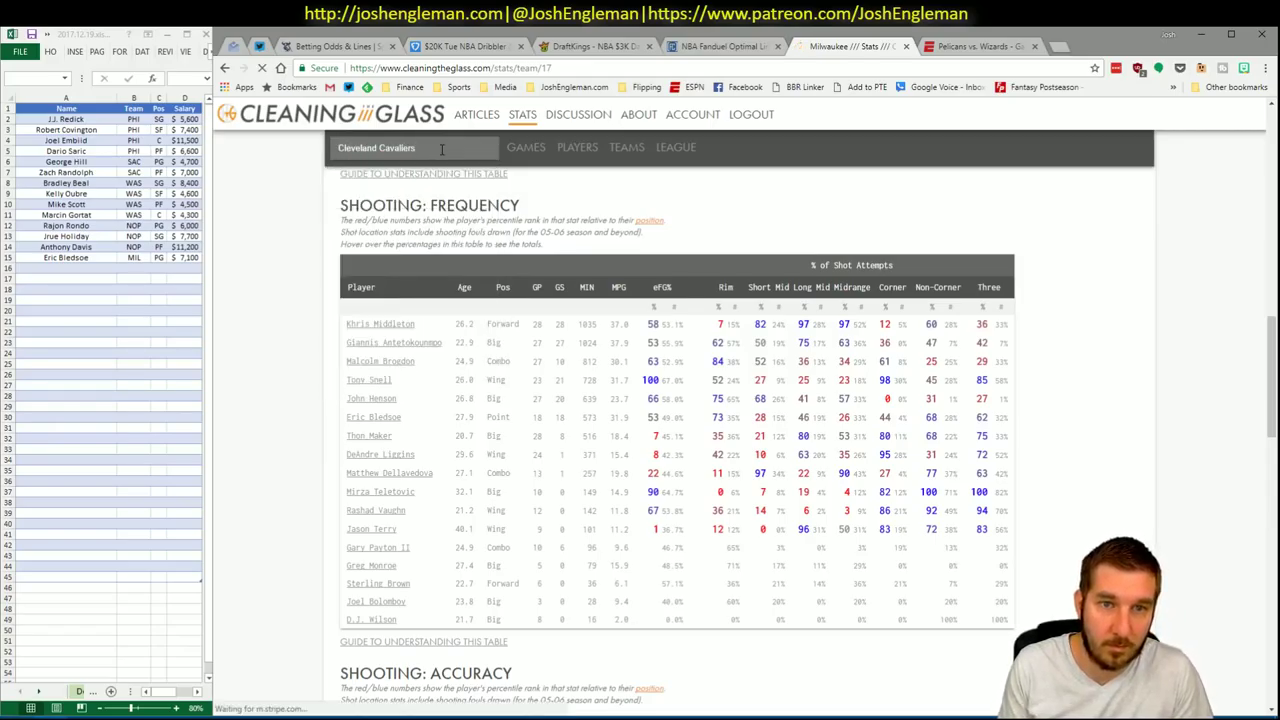
key("alt+Tab")
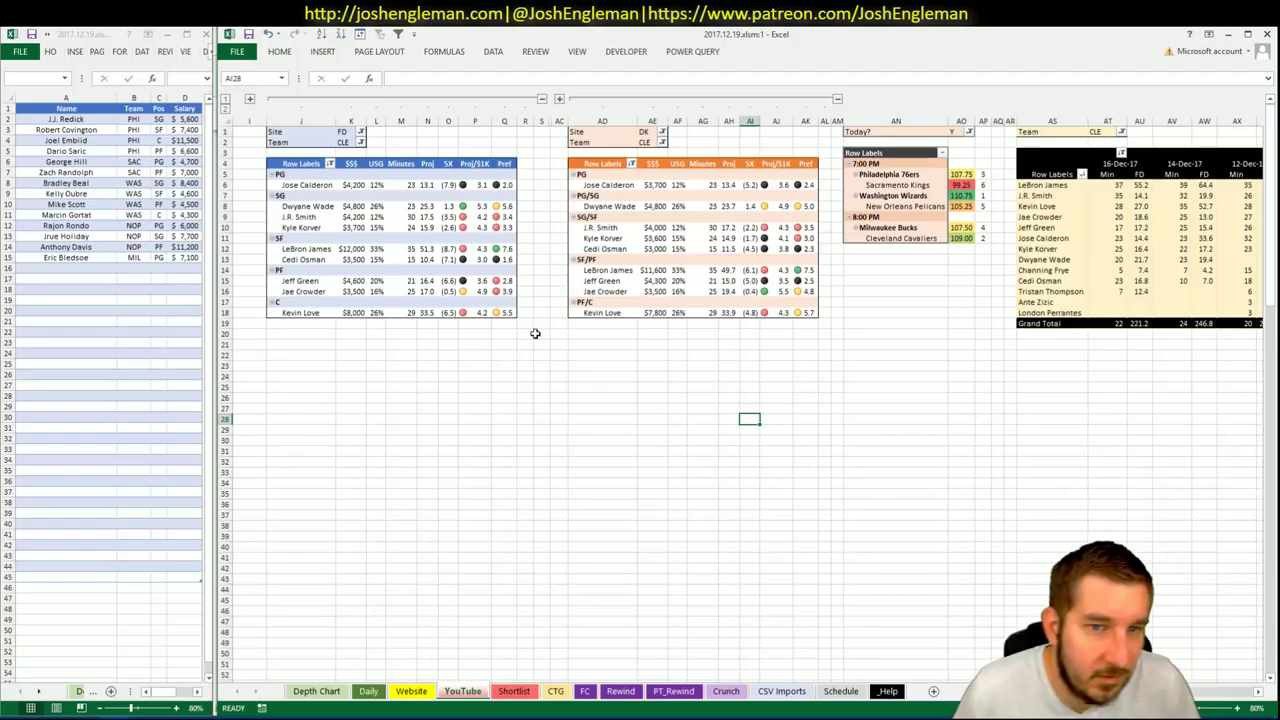
Move the Website sheet tab back after Daily and select Dwyane Wade's projection row.
left_click_drag(414, 694, 368, 698)
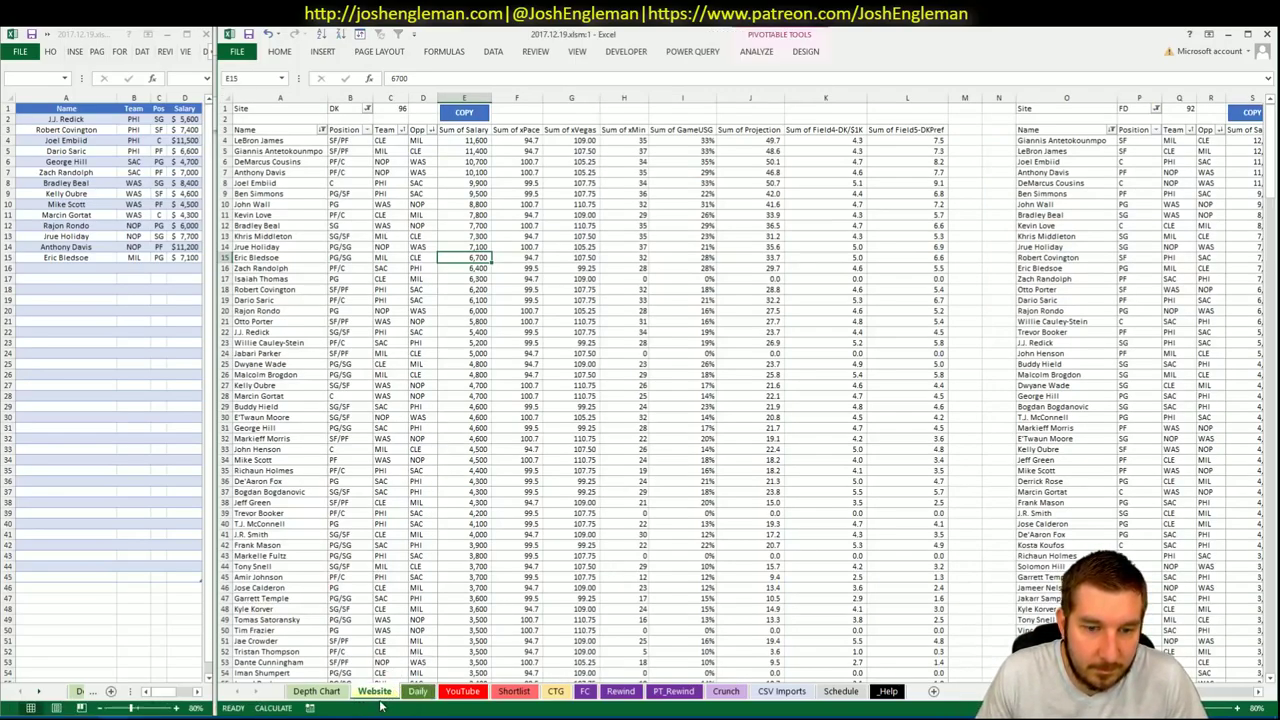
left_click(385, 697)
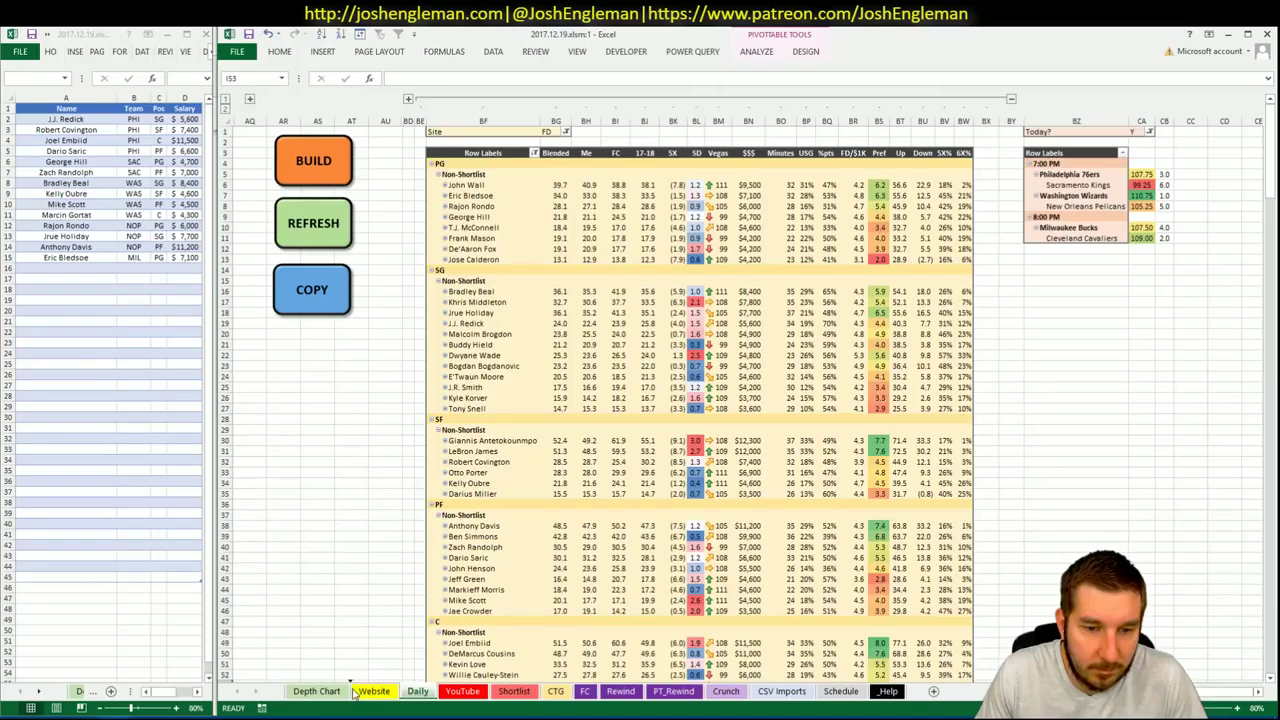
left_click_drag(358, 693, 410, 472)
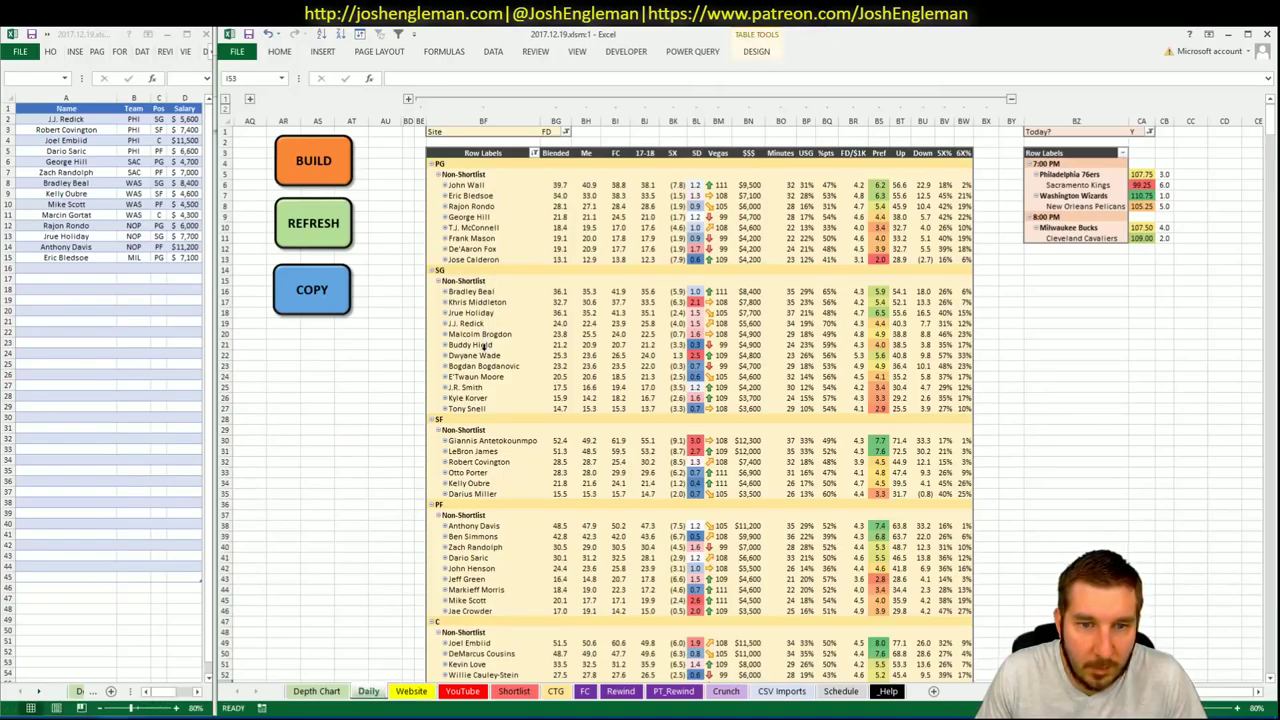
left_click_drag(482, 356, 972, 357)
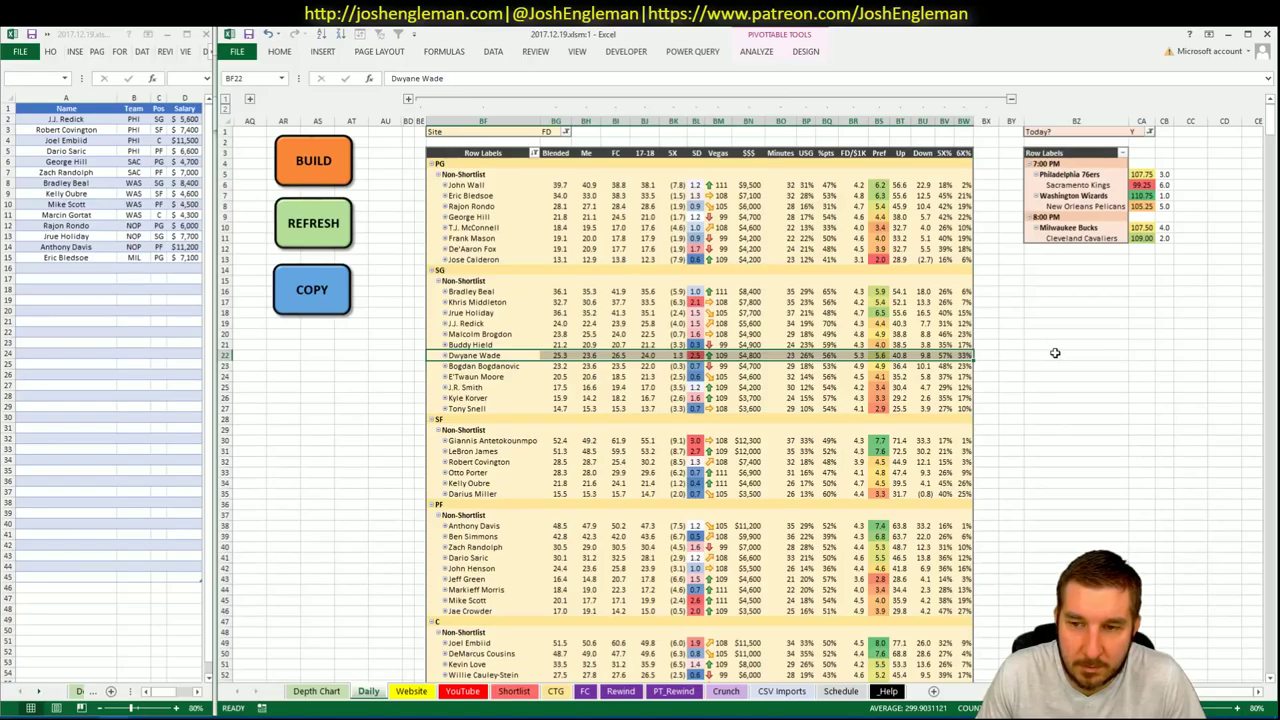
Copy Cleveland's Shooting: Frequency table rows and bring them back to Excel's CTG sheet.
key("alt+Tab")
left_click(553, 382)
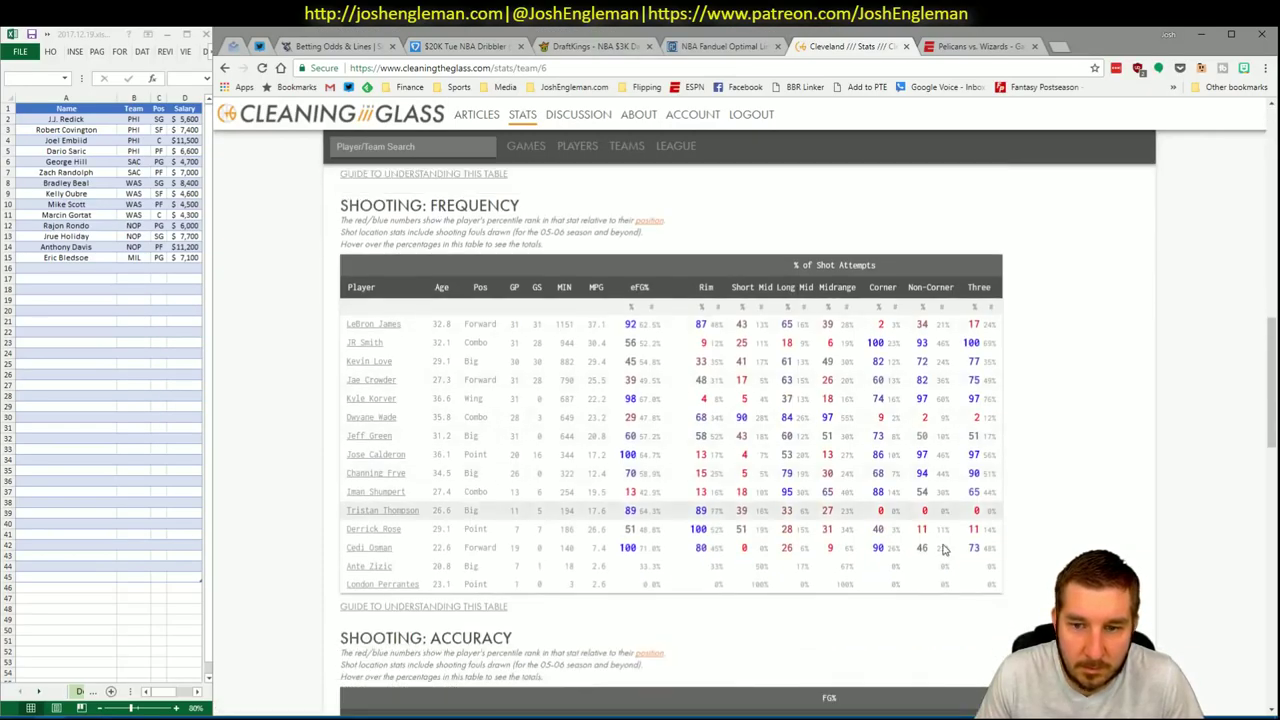
left_click_drag(1000, 592, 352, 324)
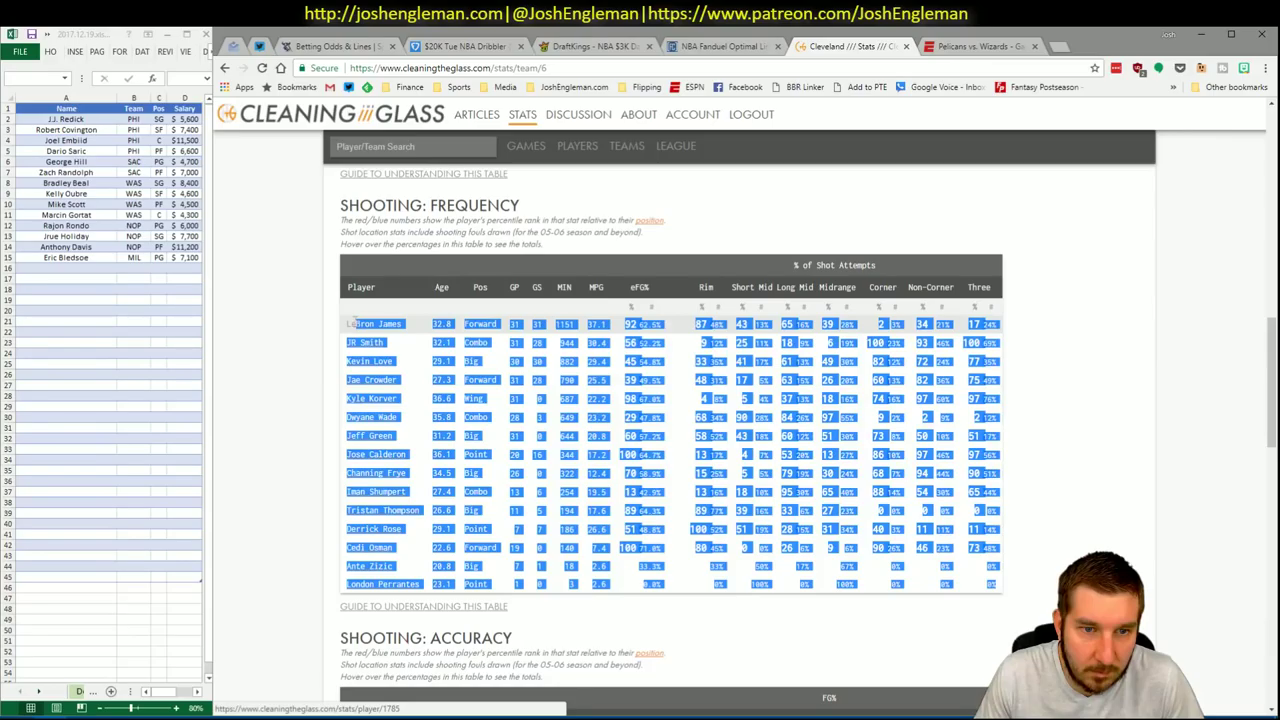
key("alt+Tab")
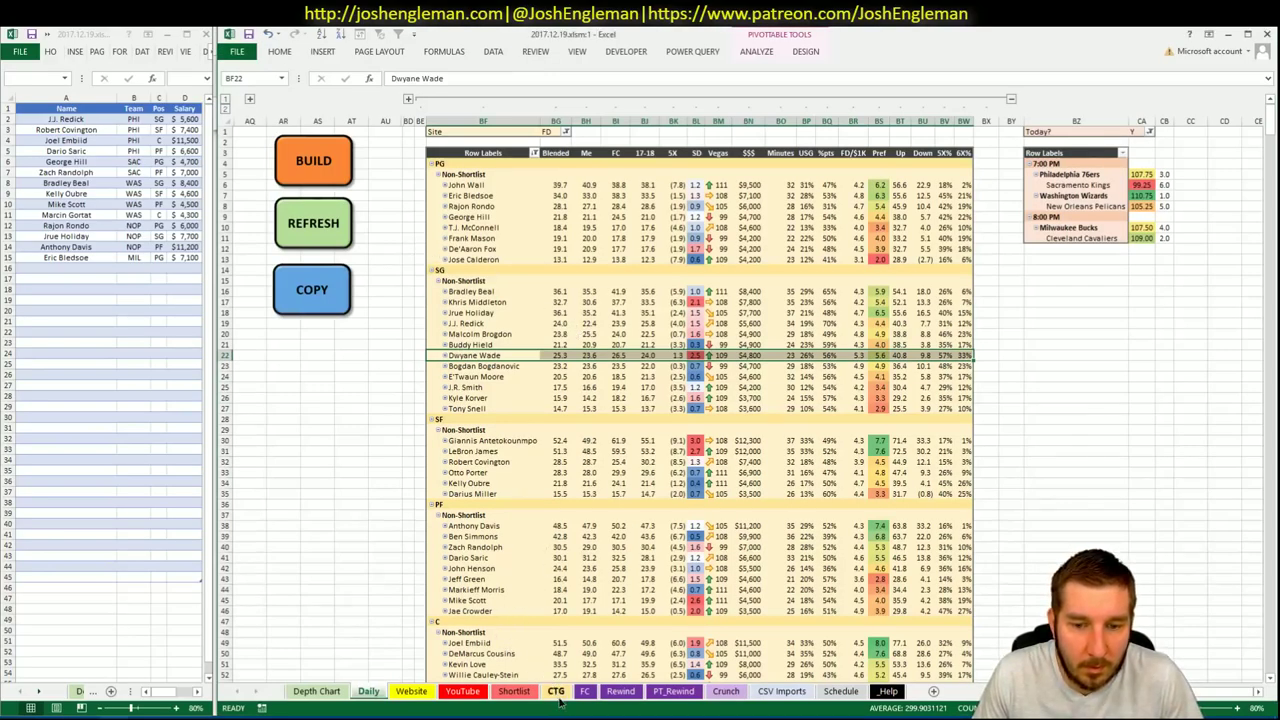
left_click(556, 691)
Paste Cleveland's shooting data on the CTG sheet and set the opponent to MIL.
key("ctrl+v")
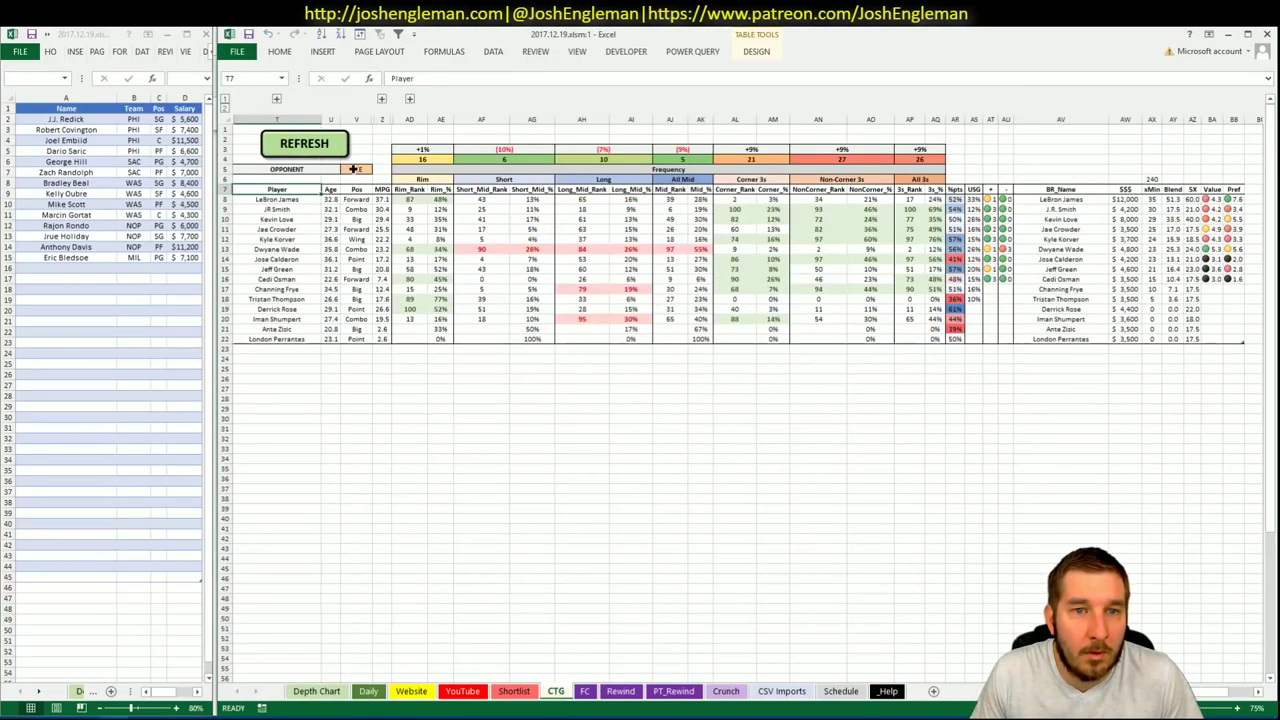
left_click(354, 169)
type("MIL")
key("Return")
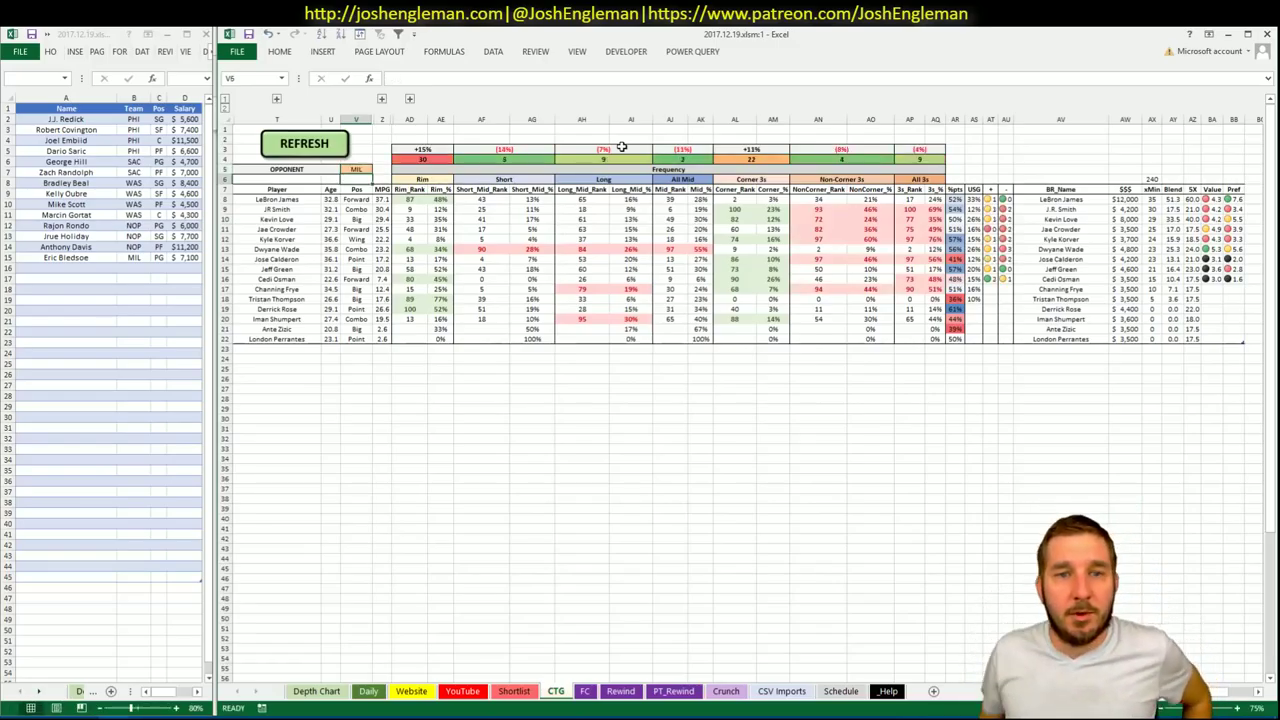
Add LeBron James (SF, $12,000) and J.R. Smith (SG, $4,200) in rows A16 and A17.
left_click(60, 266)
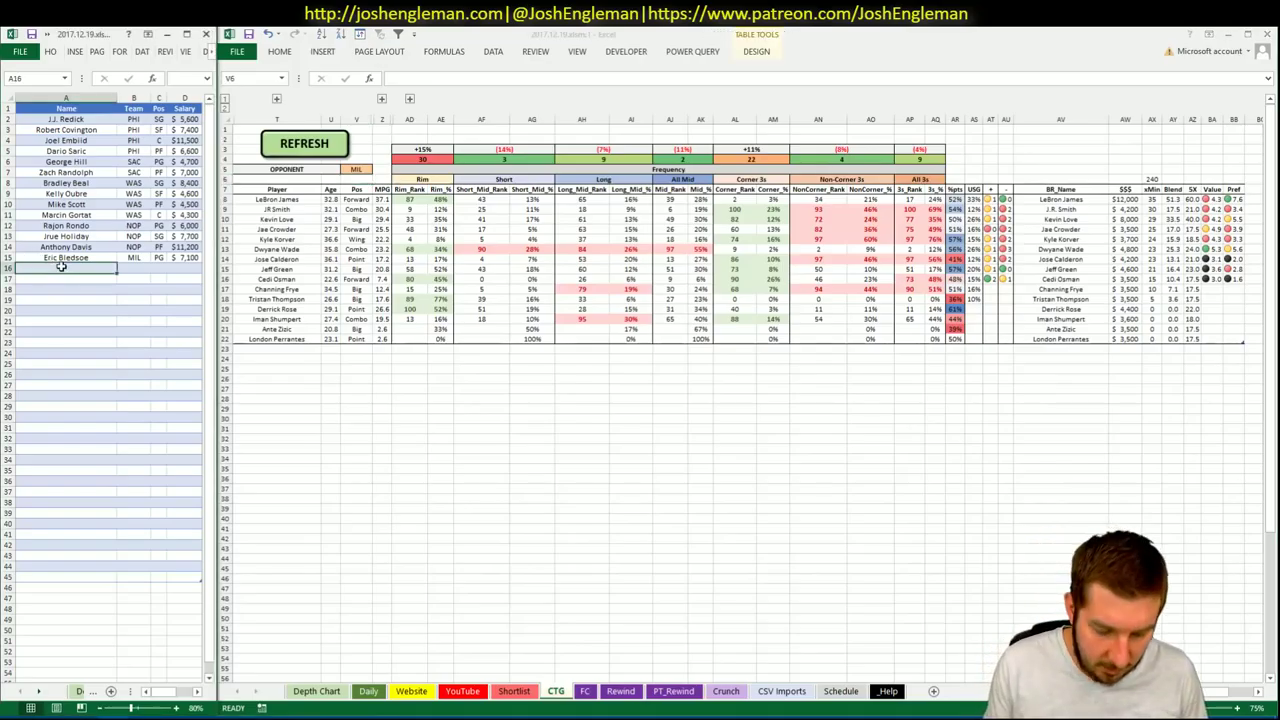
type("LeBron James")
key("ctrl+Return")
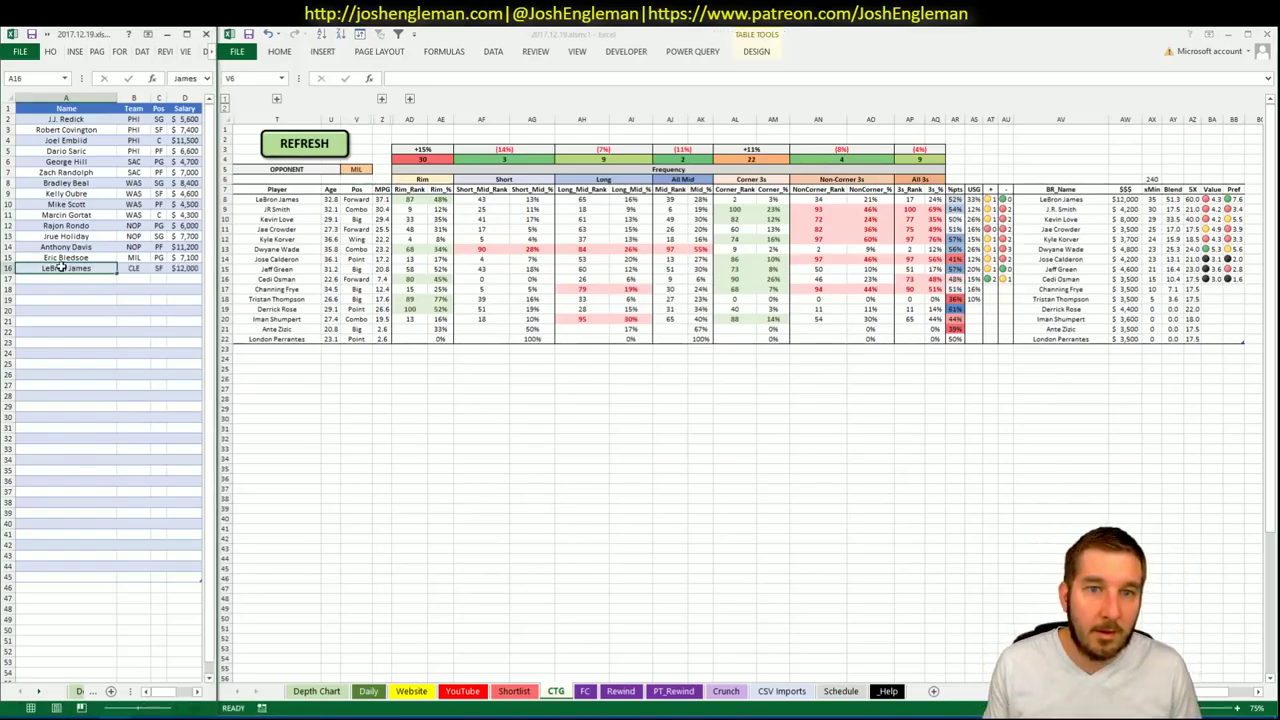
key("Return")
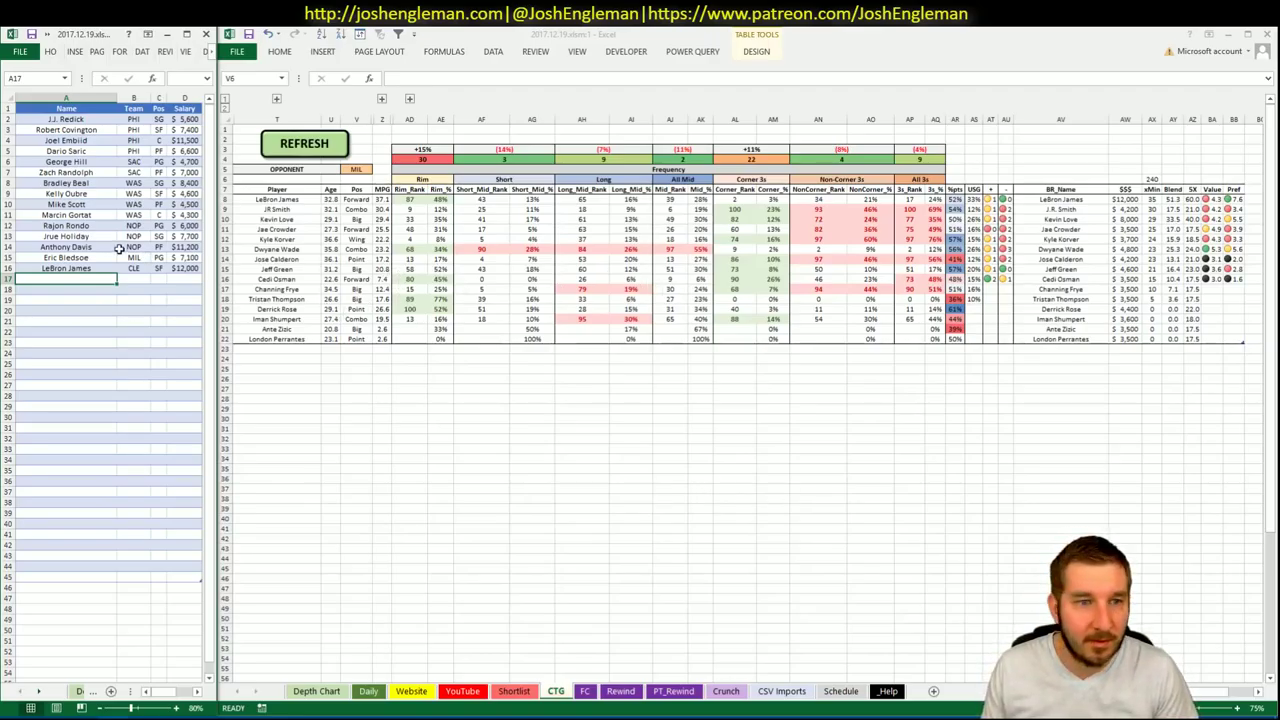
type("J.R")
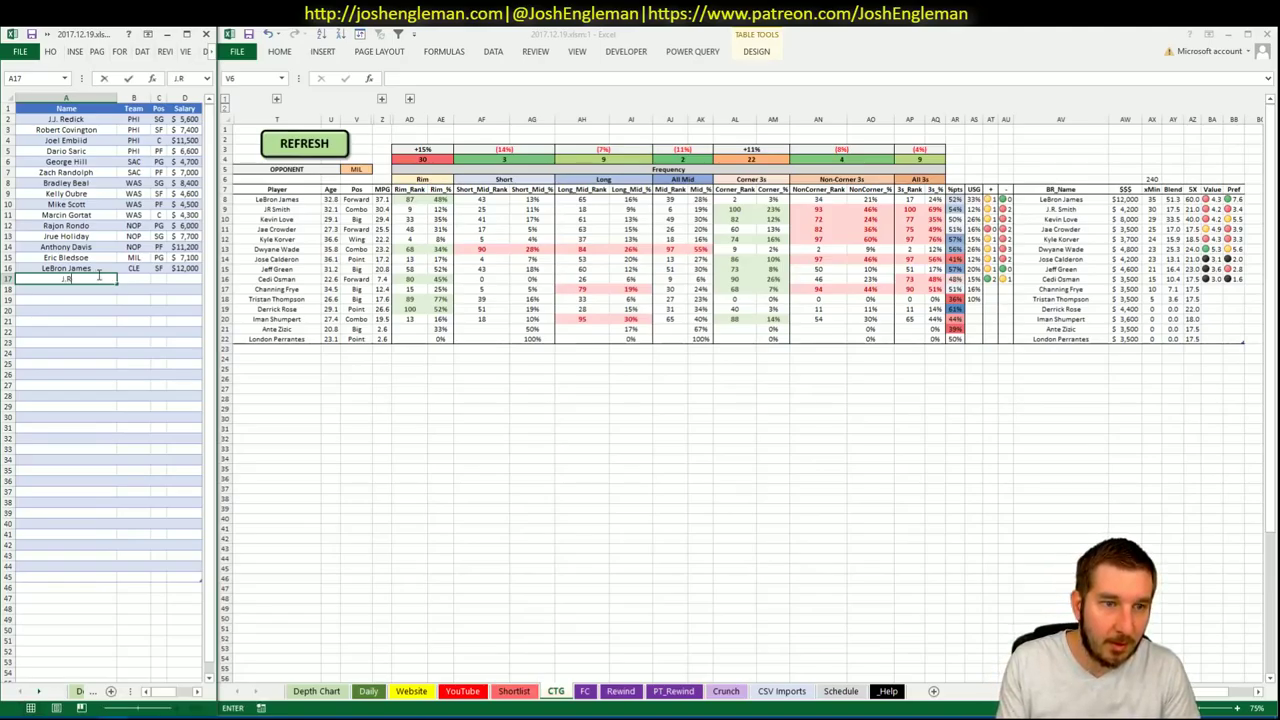
type(". Smith")
key("Return")
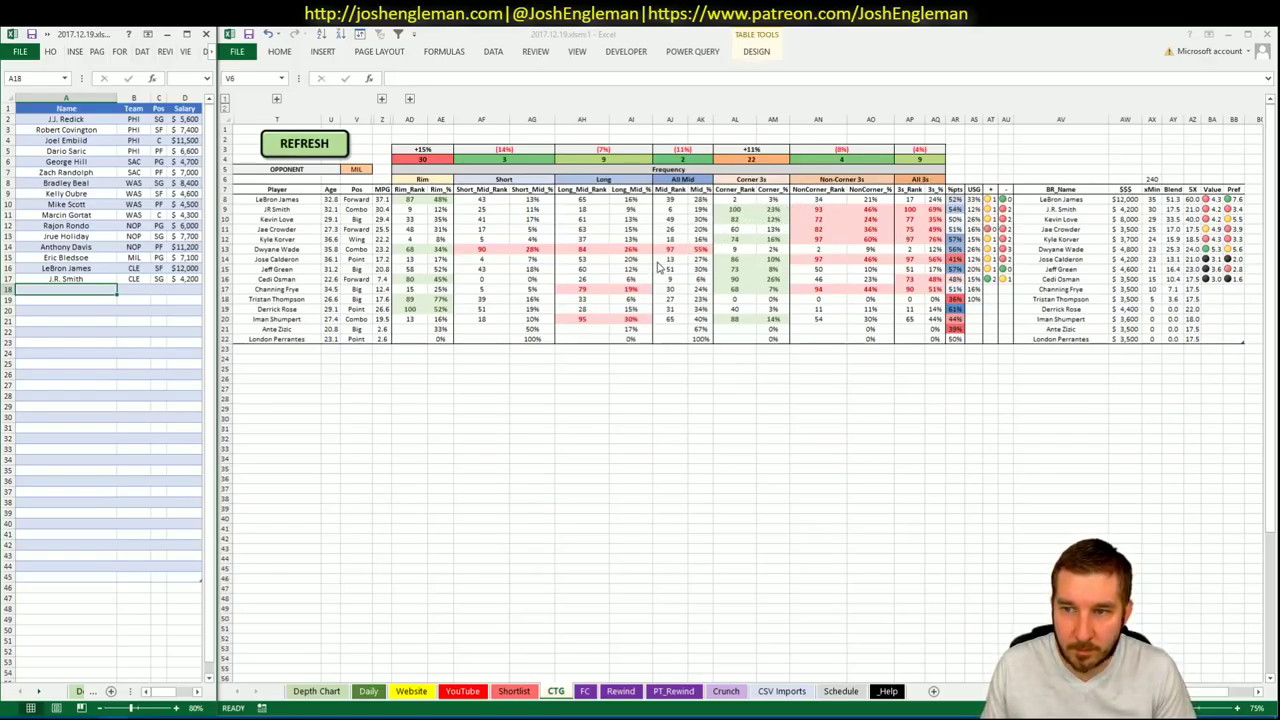
Go to the YouTube sheet and scroll right to Cleveland's minutes and FanDuel points pivot.
left_click(455, 688)
left_click(368, 691)
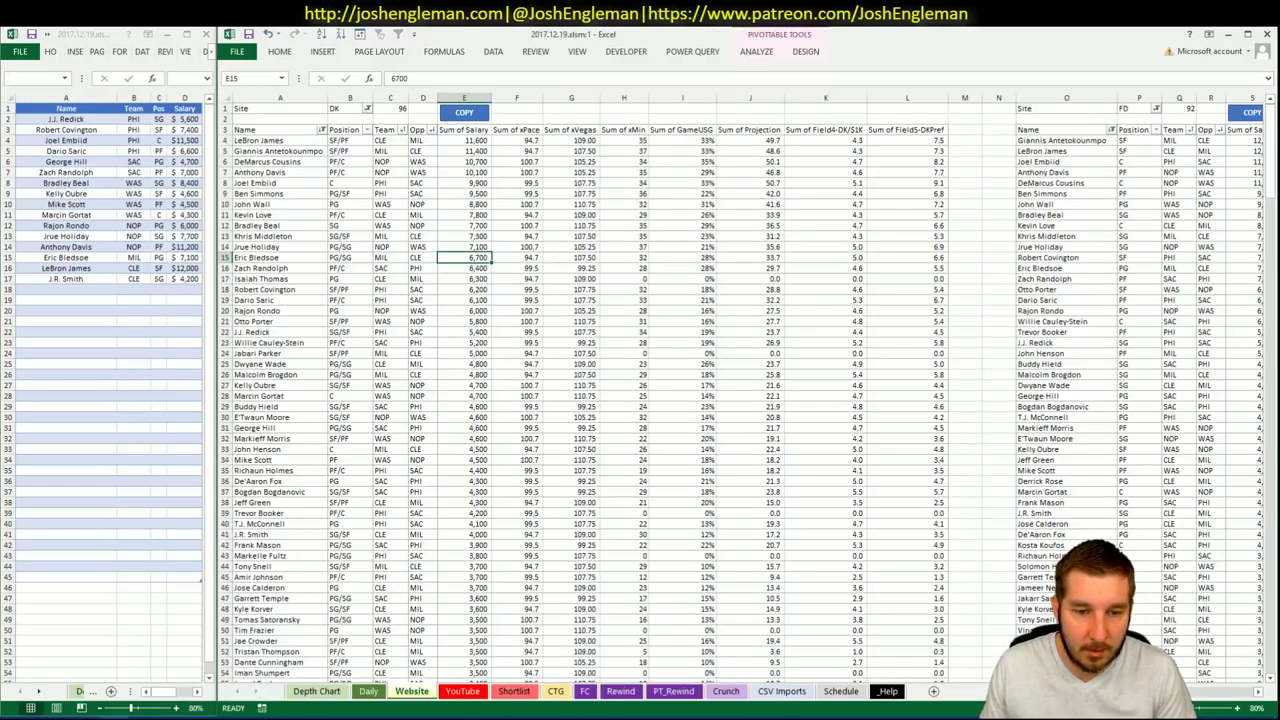
scroll(624, 551, "down", 10)
scroll(722, 549, "up", 4)
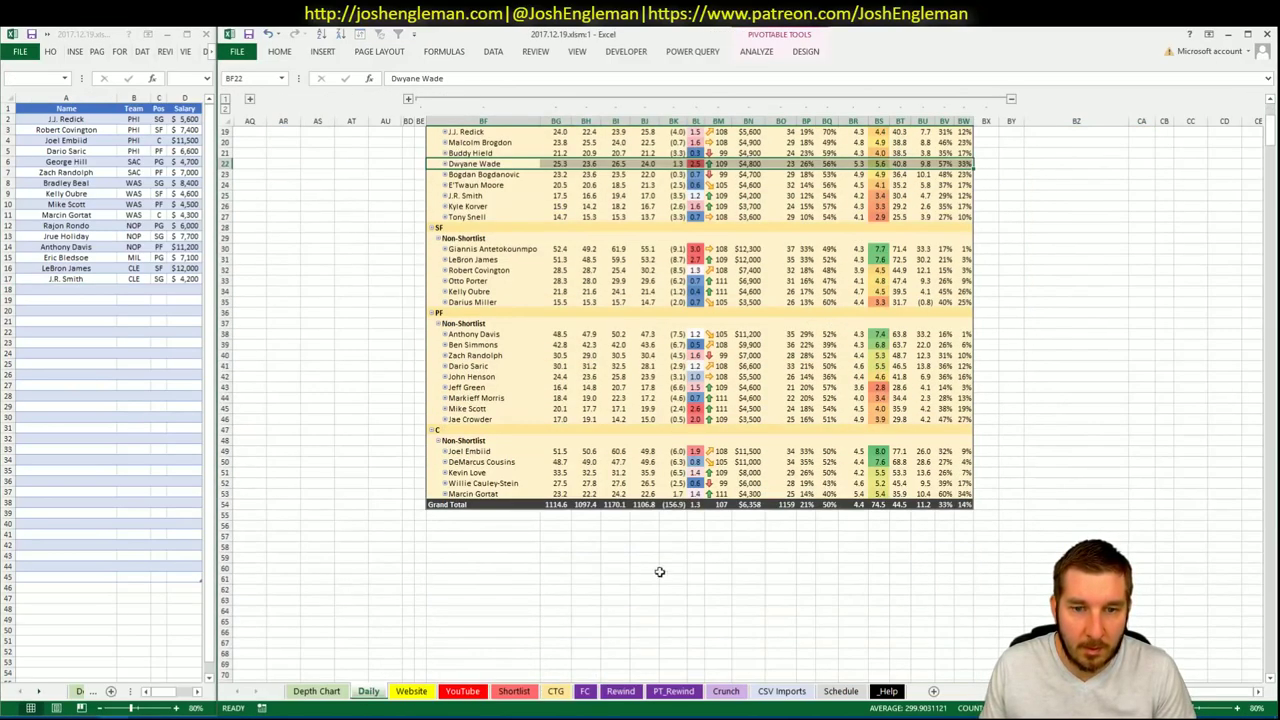
left_click(408, 694)
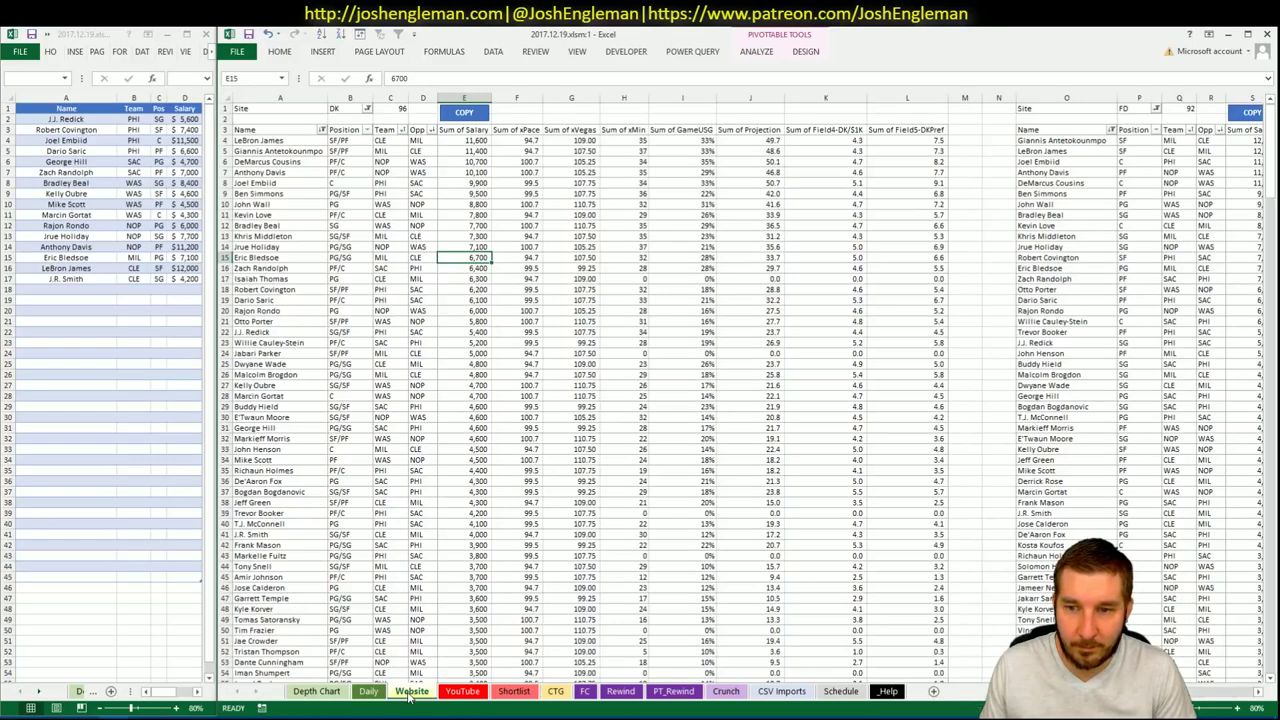
left_click(465, 694)
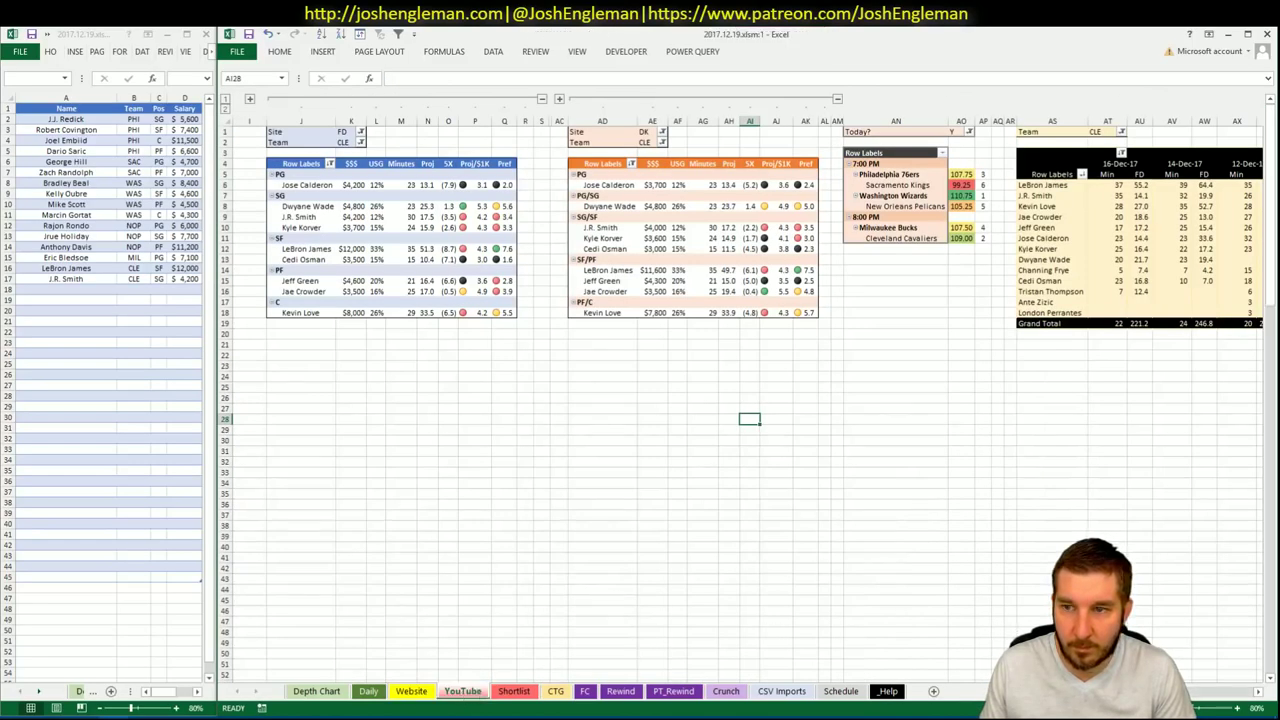
scroll(1197, 705, "right", 10)
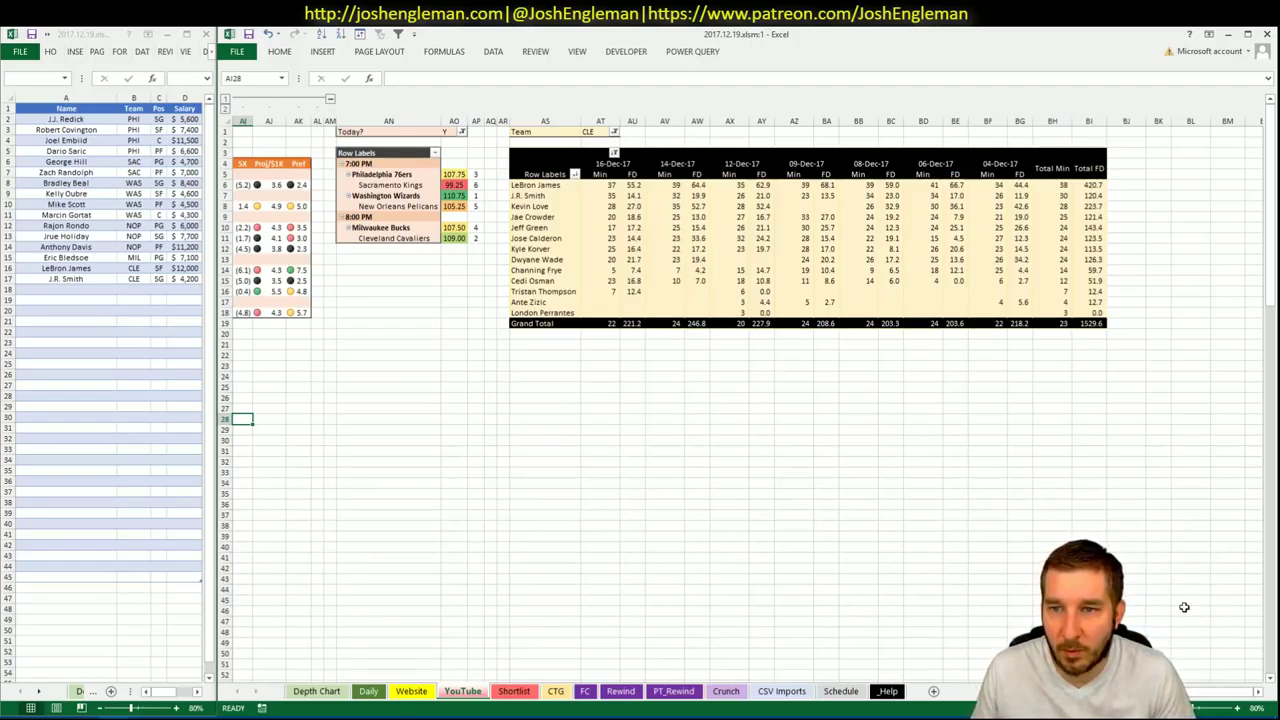
Sort the sixteen-player list by position via Data > Sort, then show the Daily sheet.
left_click_drag(1193, 692, 1188, 692)
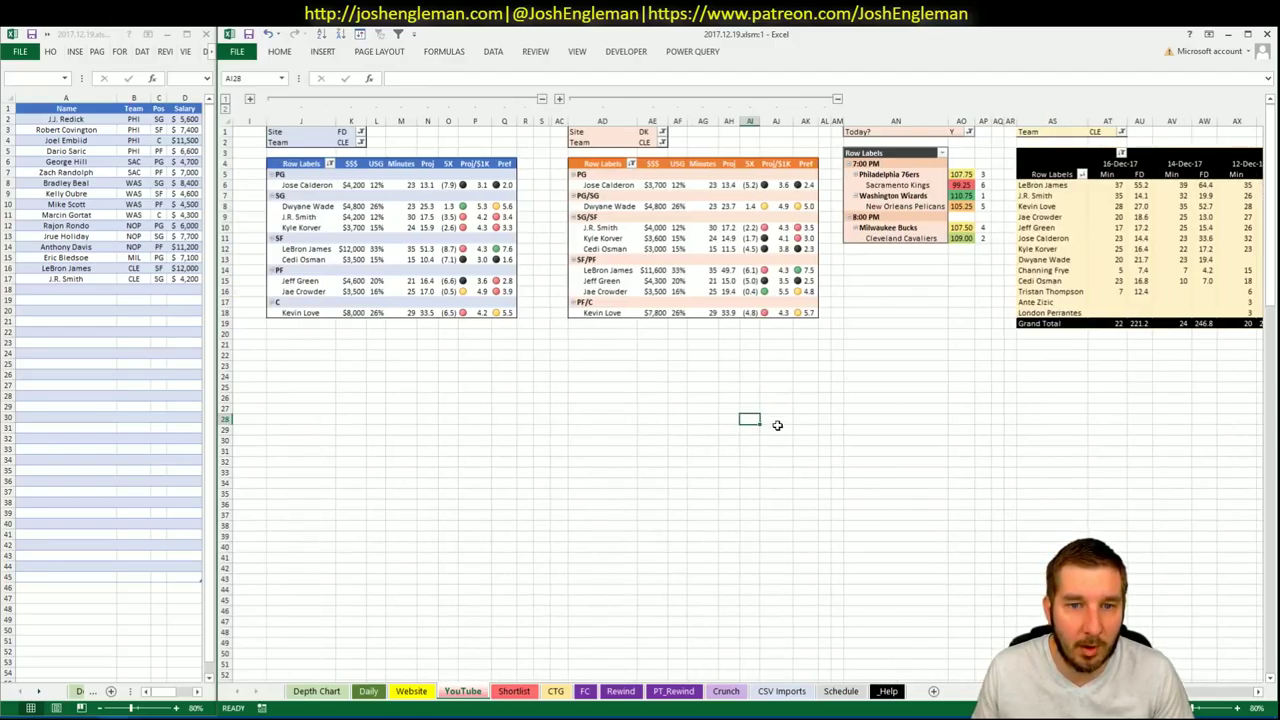
left_click(697, 408)
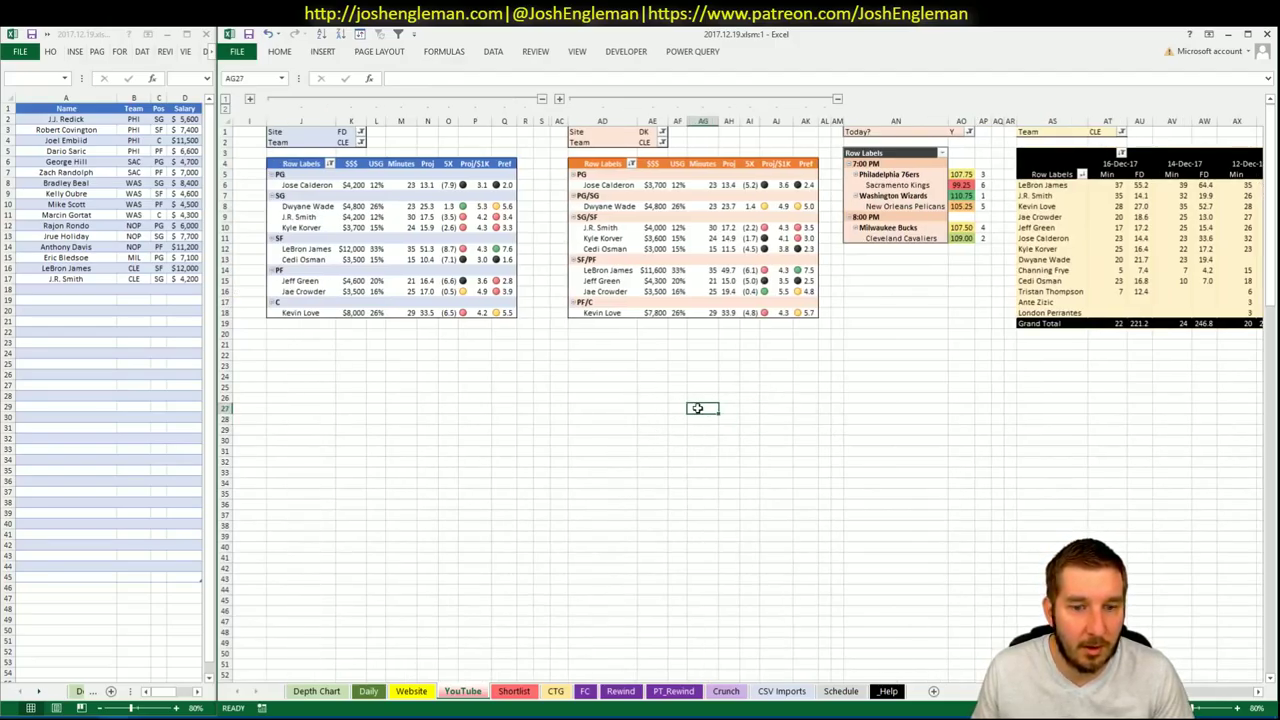
left_click(153, 318)
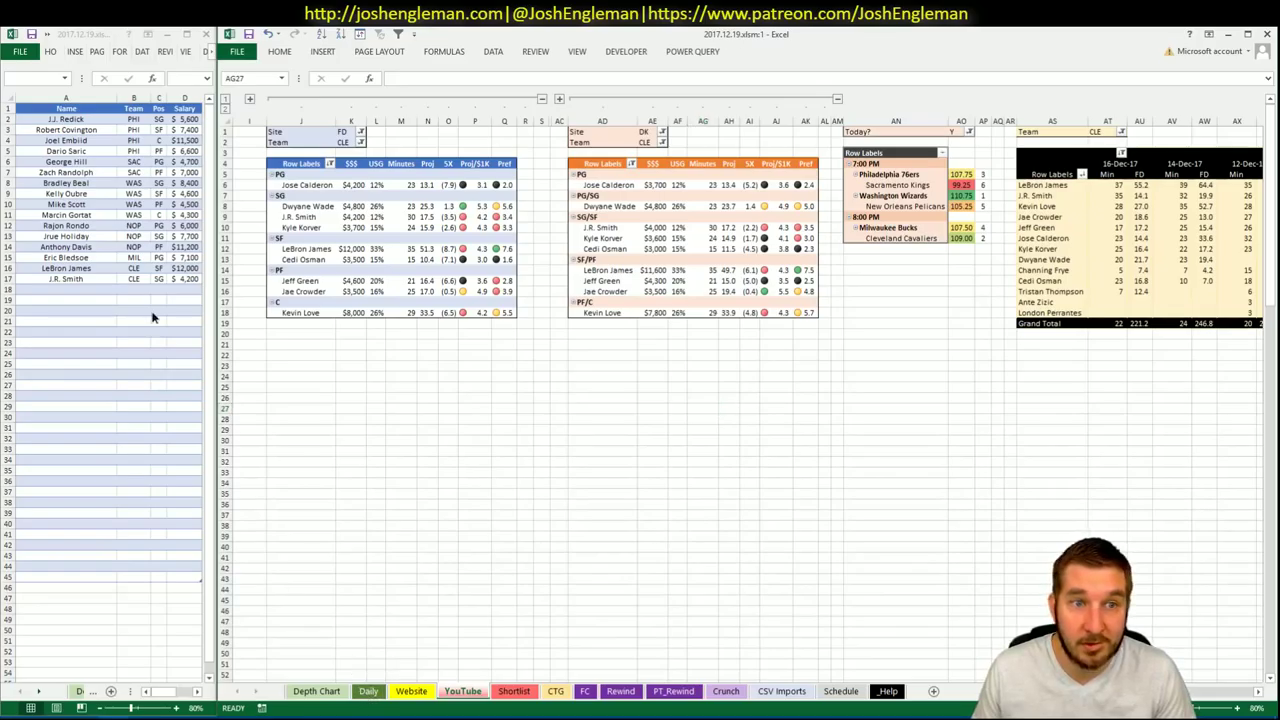
left_click(141, 51)
left_click(112, 95)
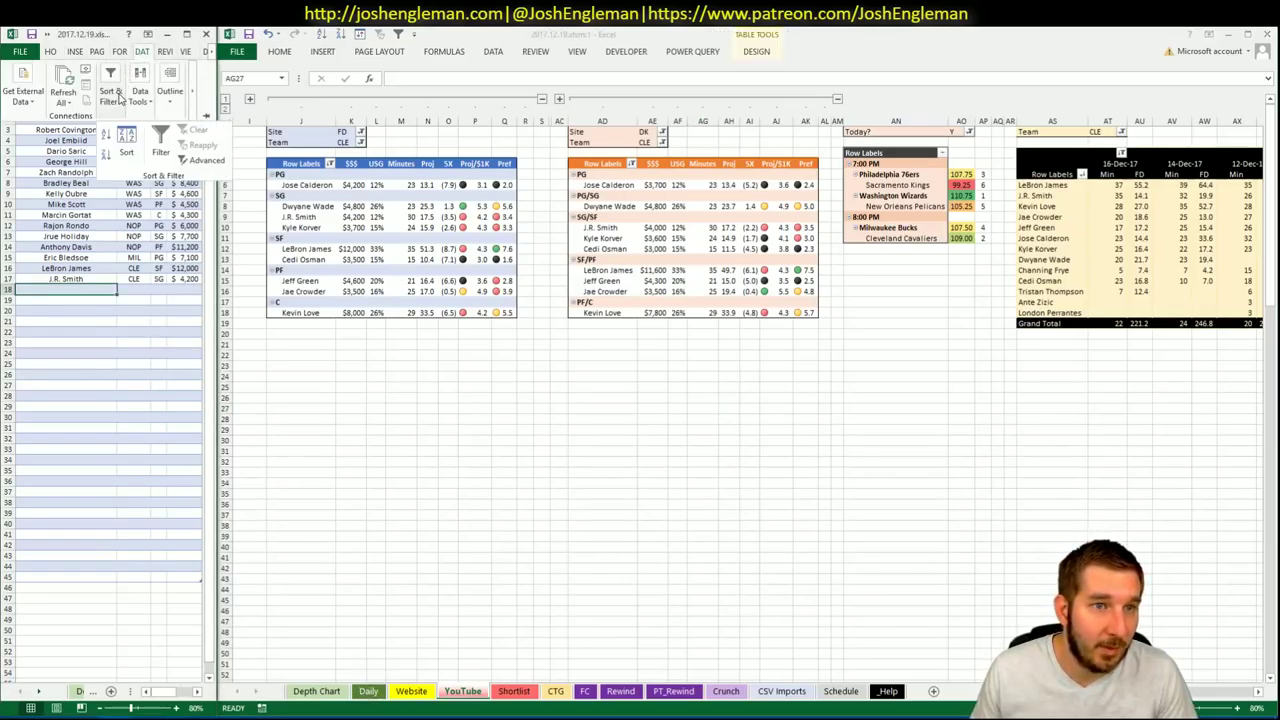
left_click(126, 142)
left_click(542, 509)
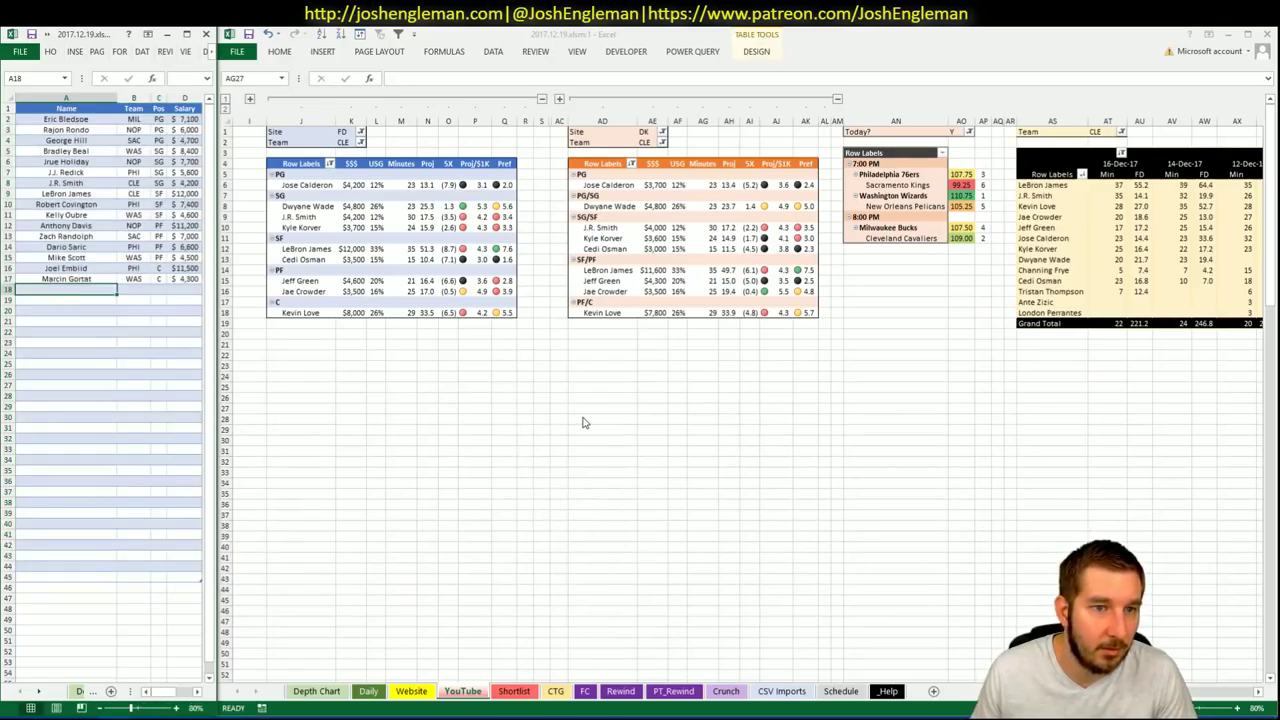
key("alt+Tab")
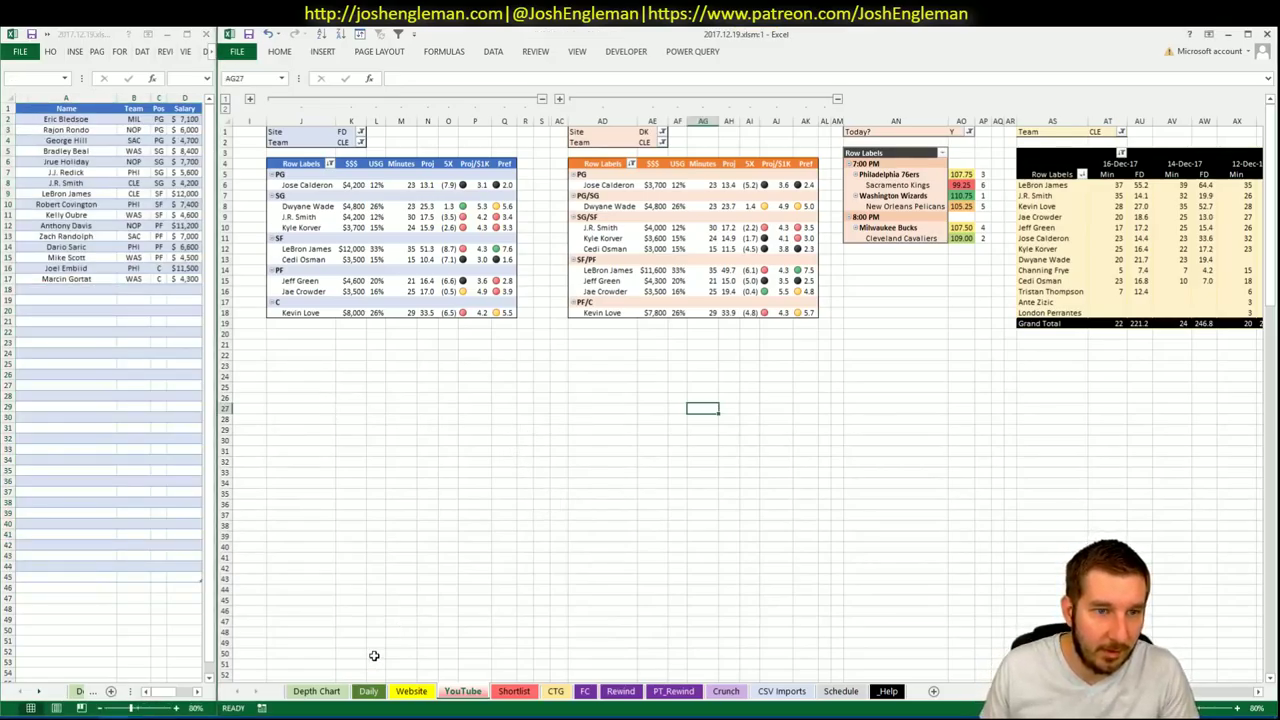
left_click(368, 691)
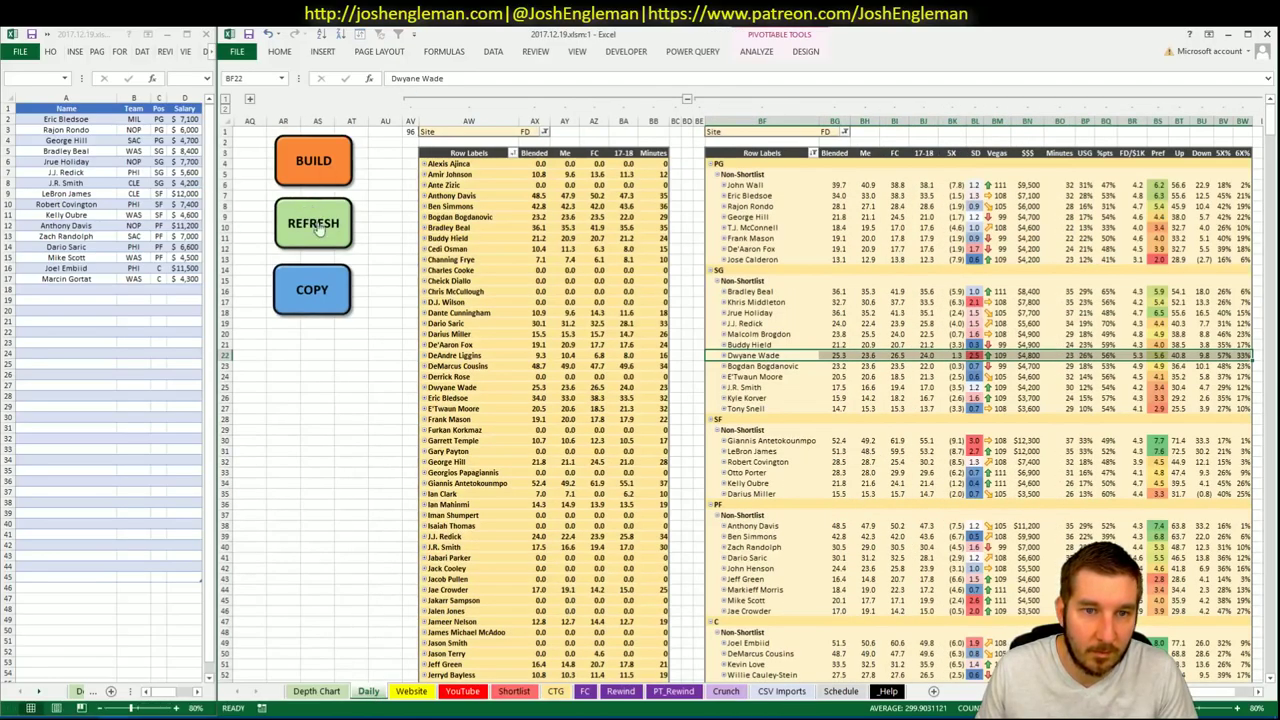
Copy the Excel projections and upload them as custom projections to the NBA FanDuel 2017-12-19 slate.
left_click(320, 290)
key("alt+Tab")
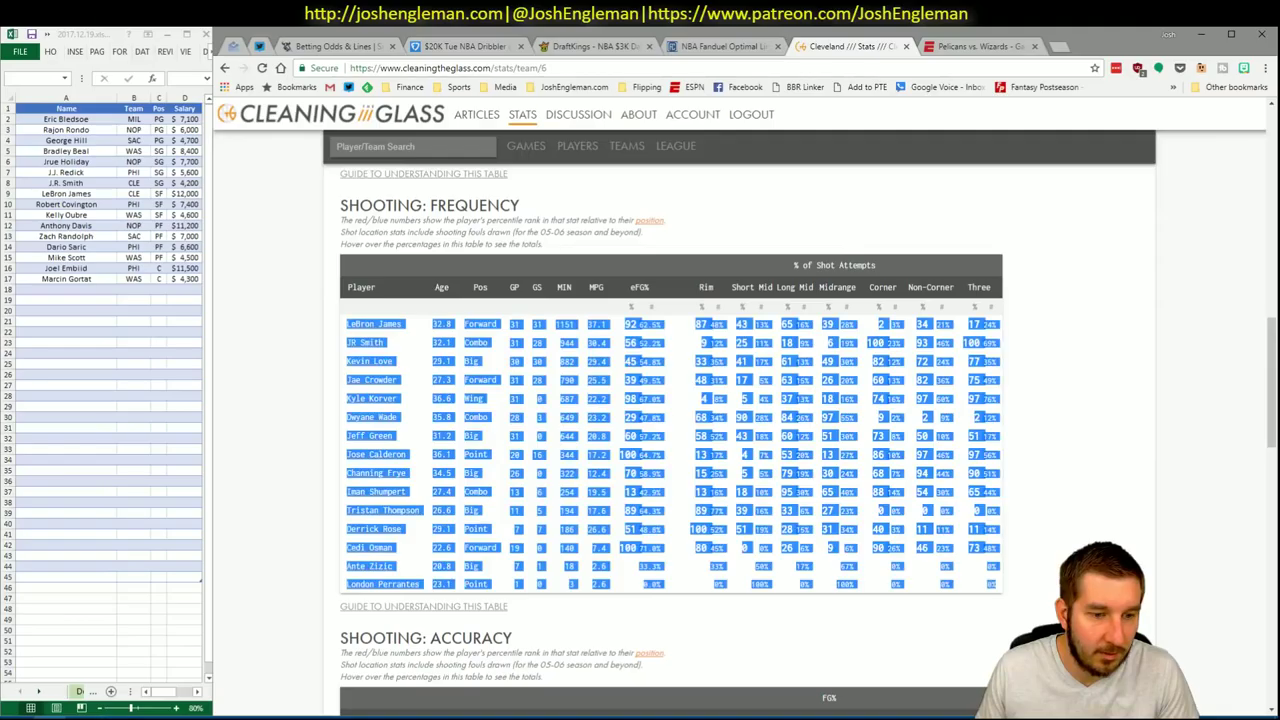
left_click(436, 47)
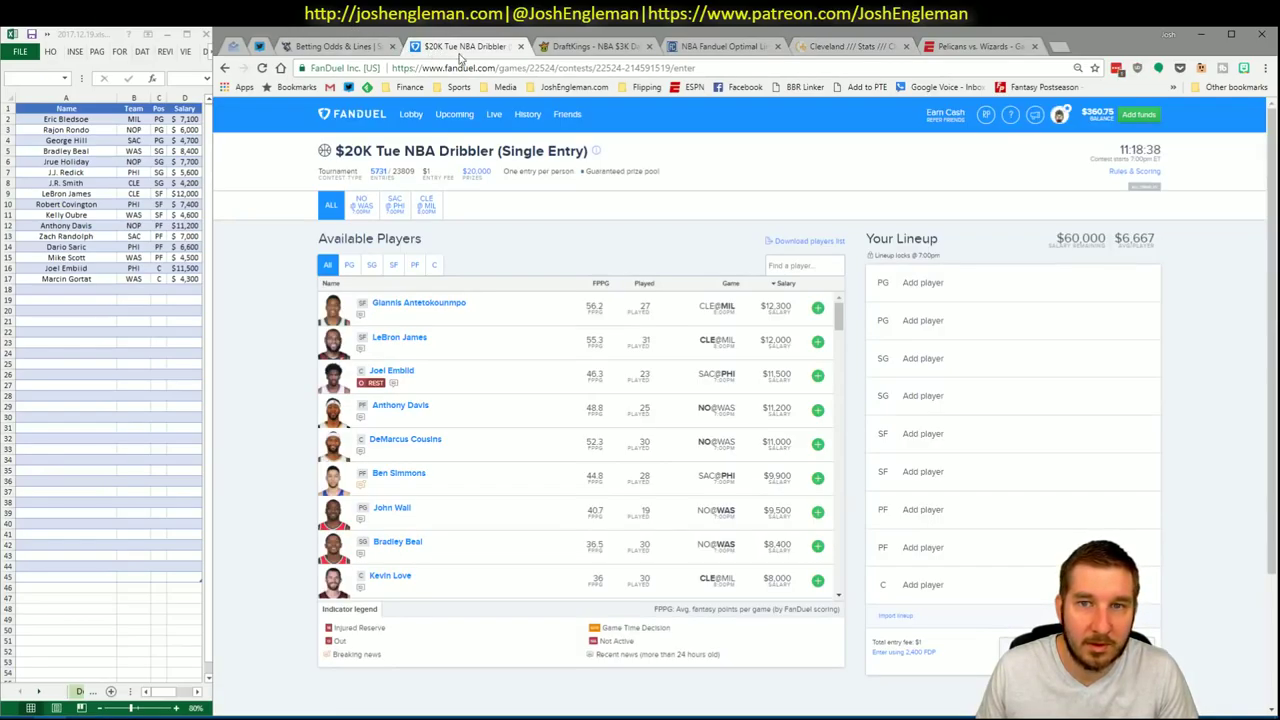
left_click(758, 46)
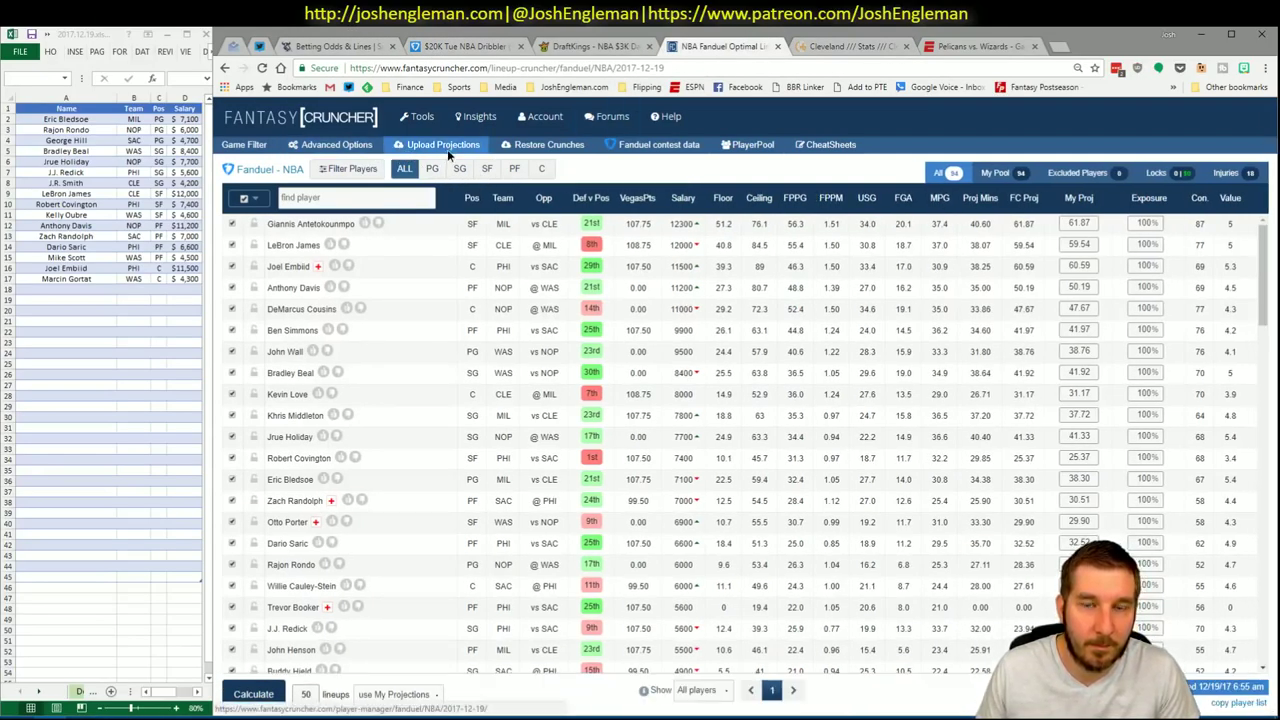
left_click(446, 146)
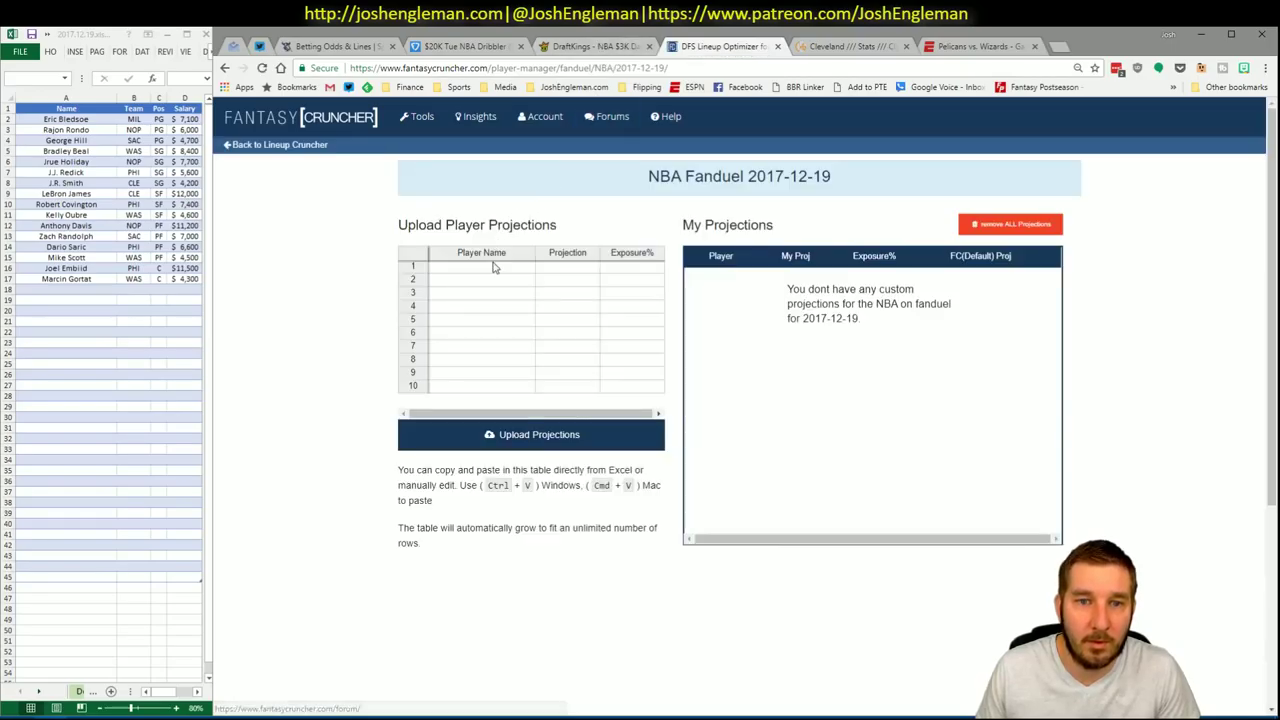
left_click(493, 267)
key("ctrl+v")
left_click(462, 433)
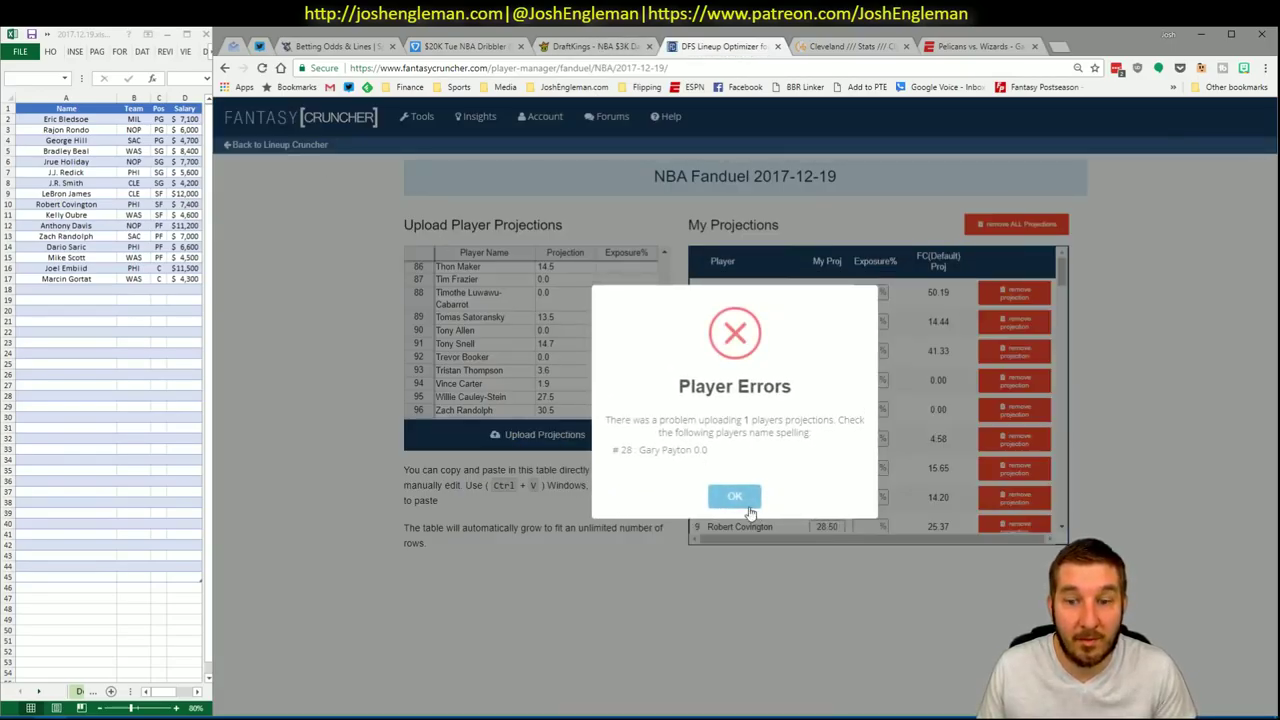
left_click(737, 496)
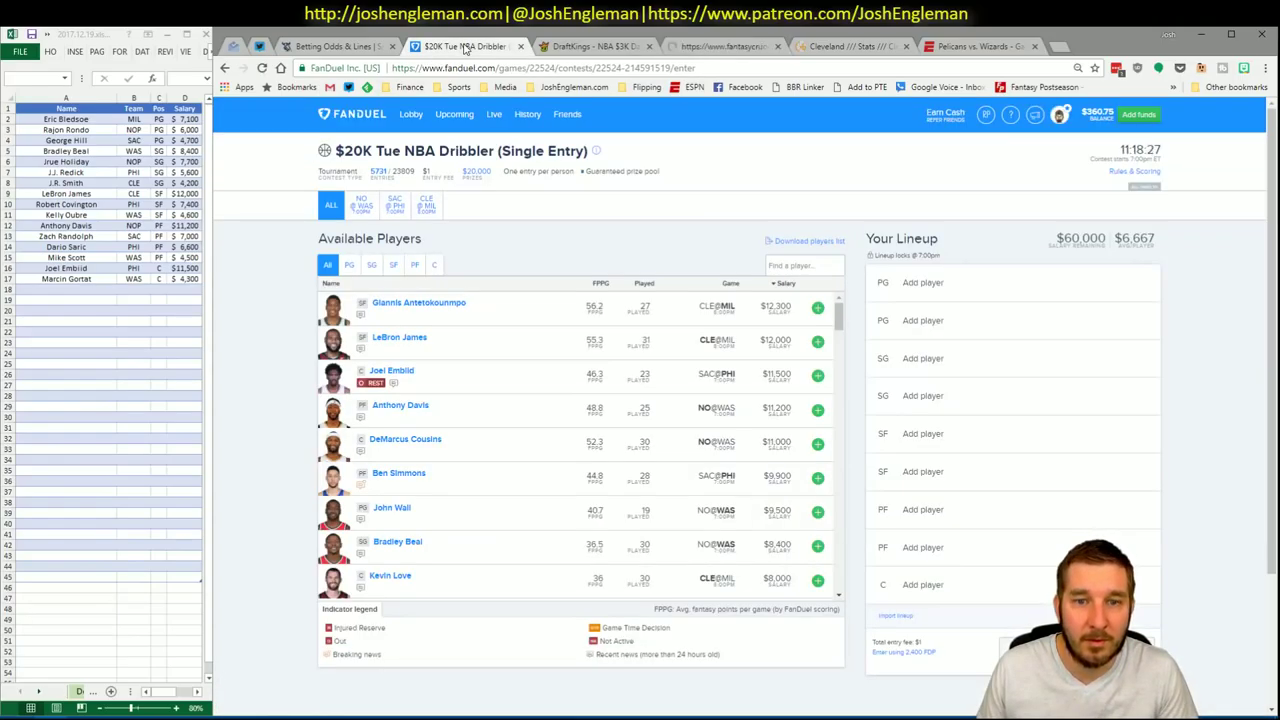
Filter the FanDuel lobby to NBA contests on the second 7:00pm ET slate with entry fees up to $3.
left_click(440, 46)
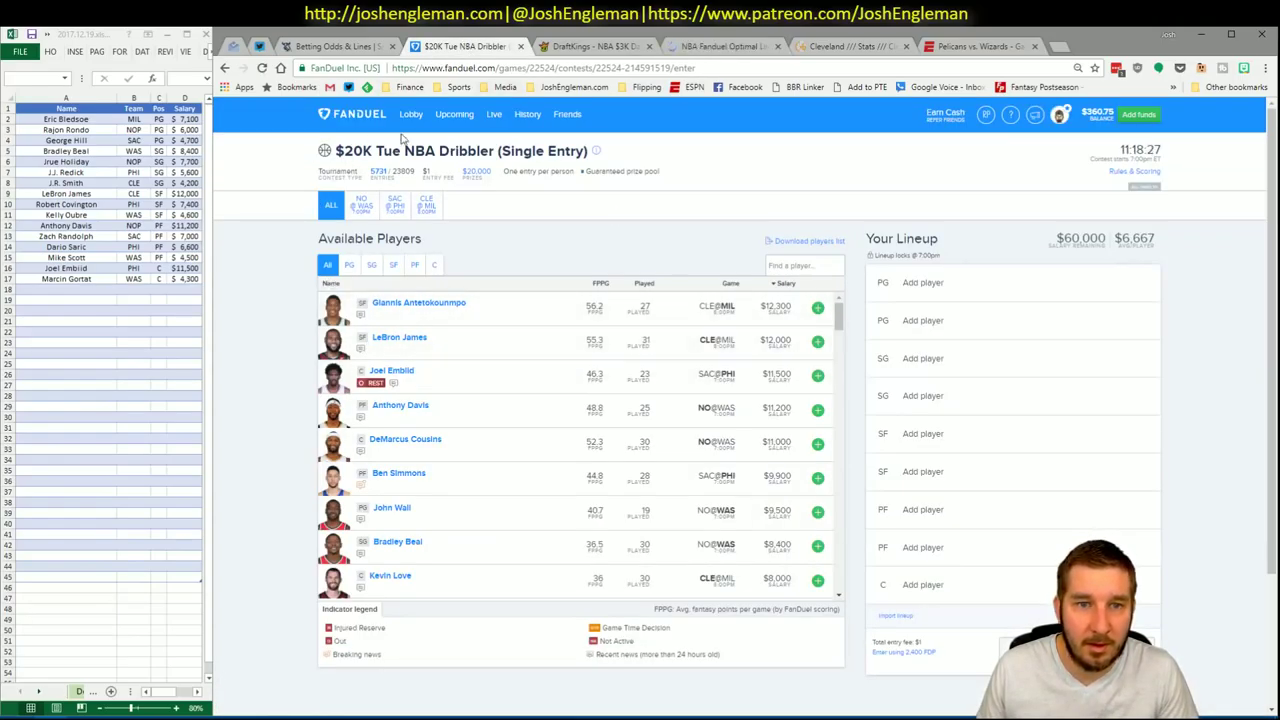
left_click(412, 114)
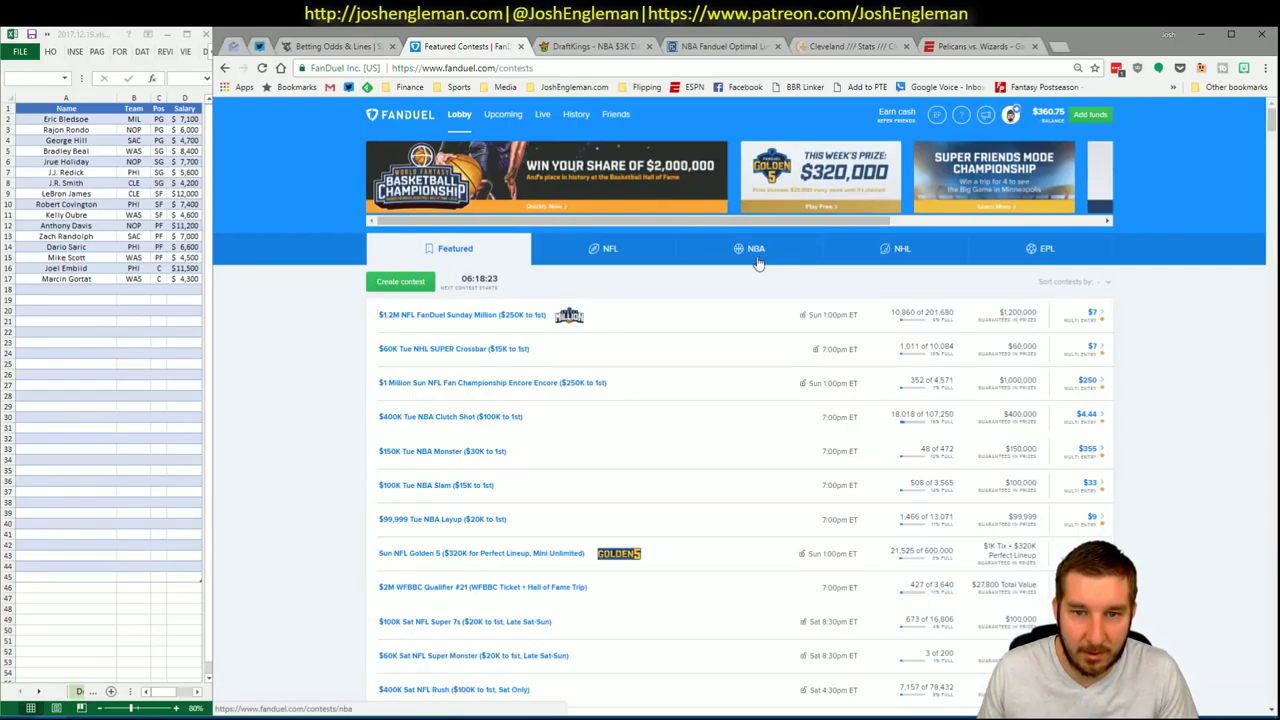
left_click(742, 252)
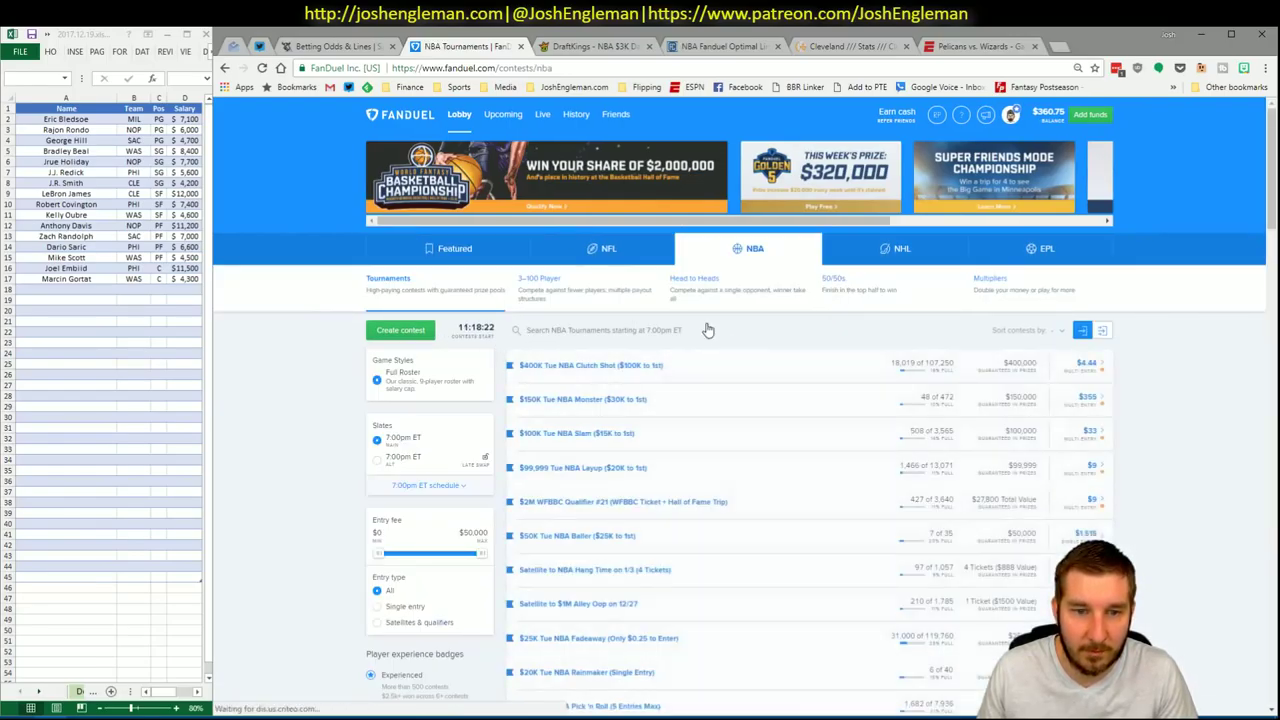
scroll(814, 343, "down", 2)
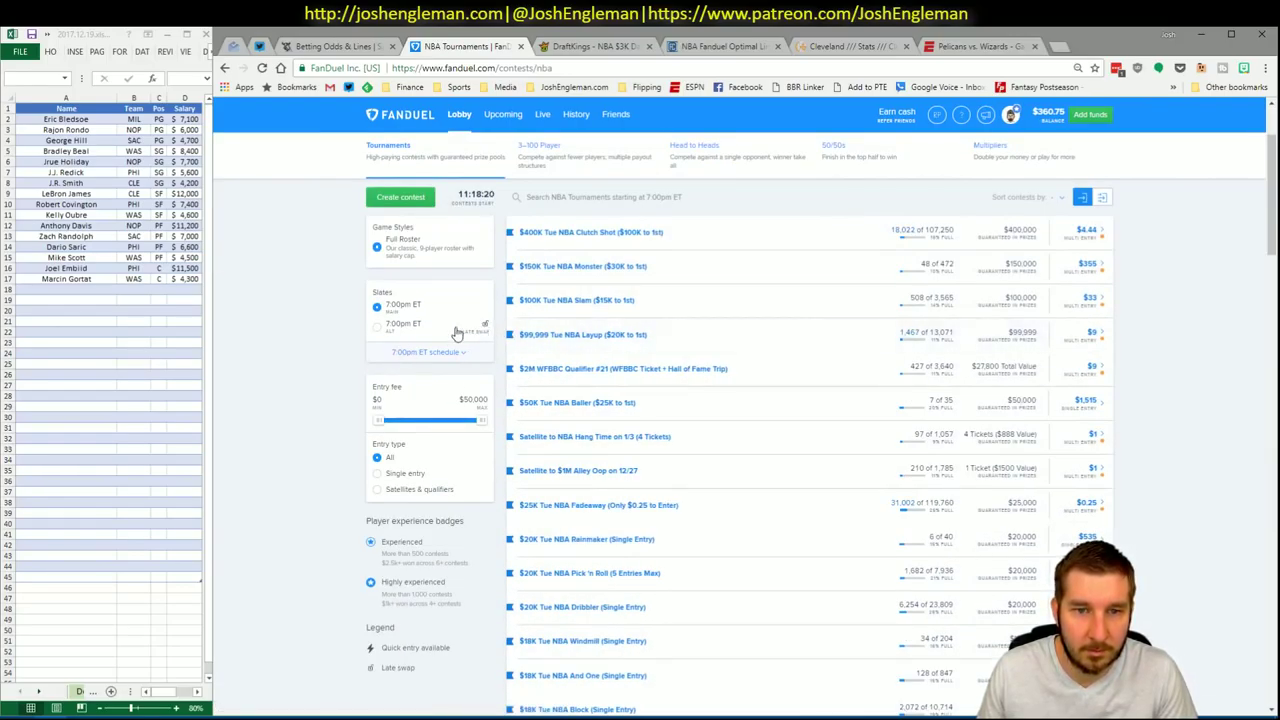
left_click(401, 330)
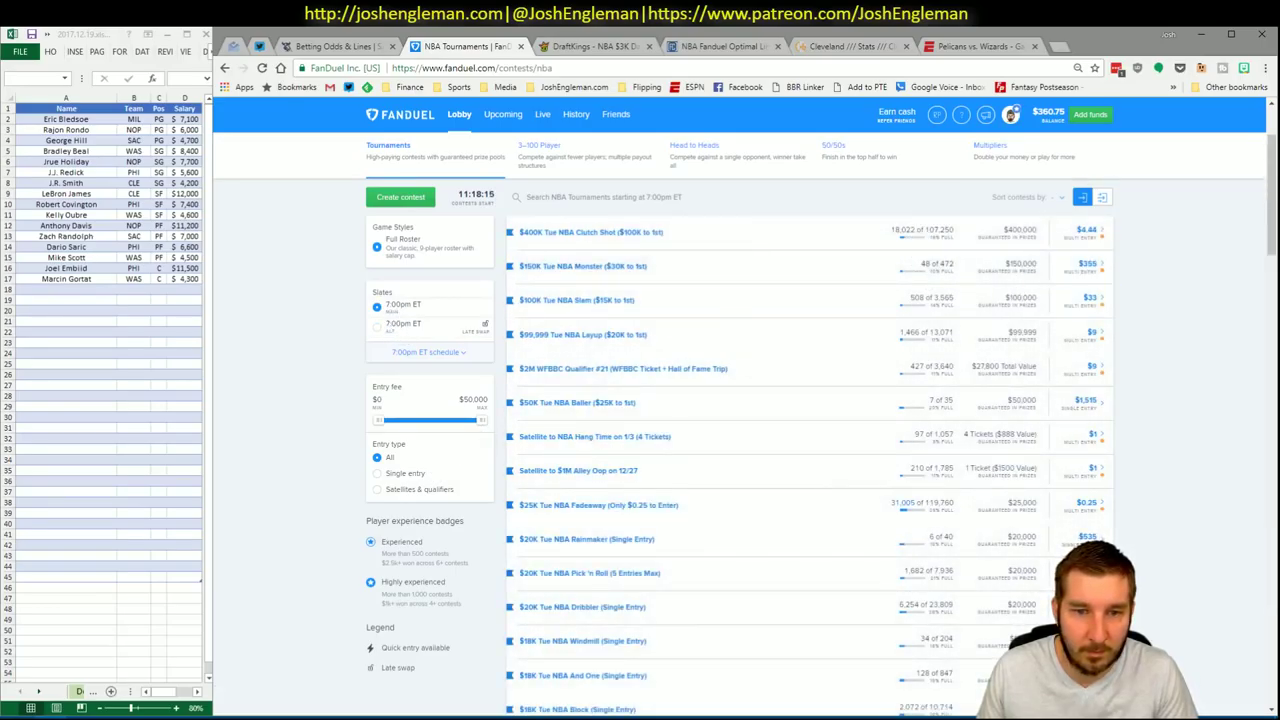
left_click_drag(481, 420, 396, 424)
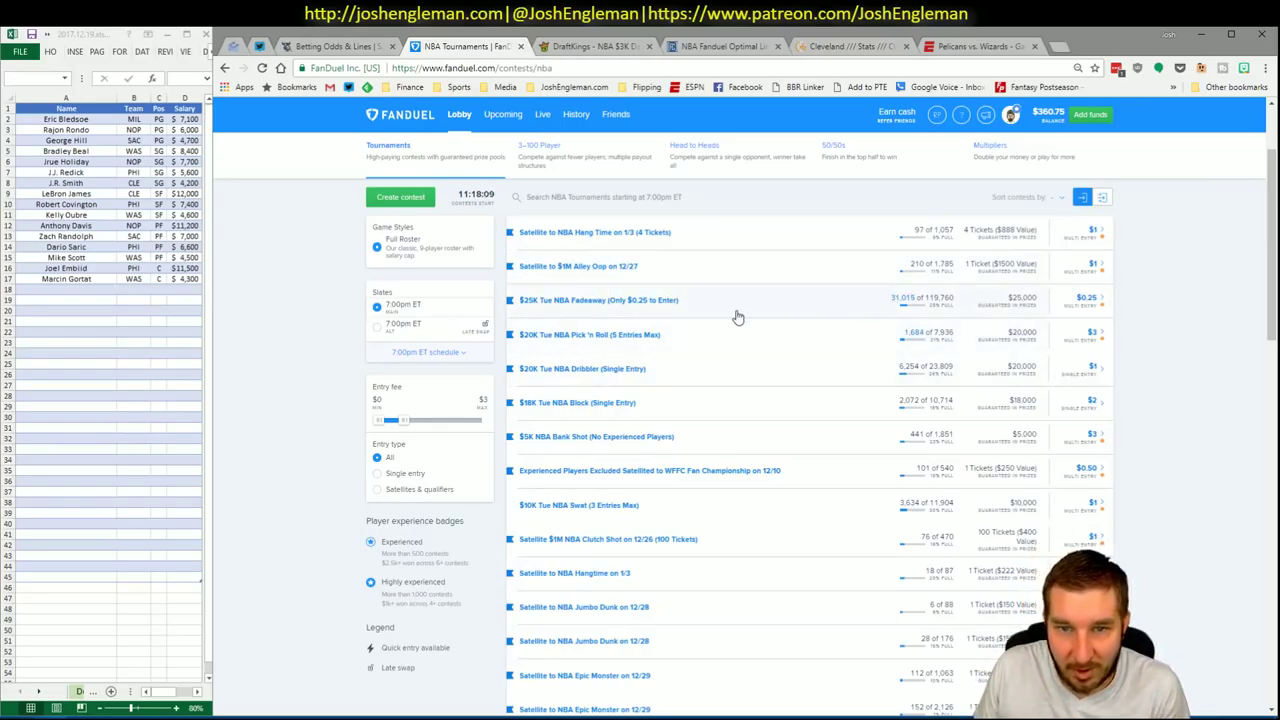
Review the $25K Tue NBA Fadeaway contest's entries, prizes and rules & scoring, then close it.
left_click(672, 303)
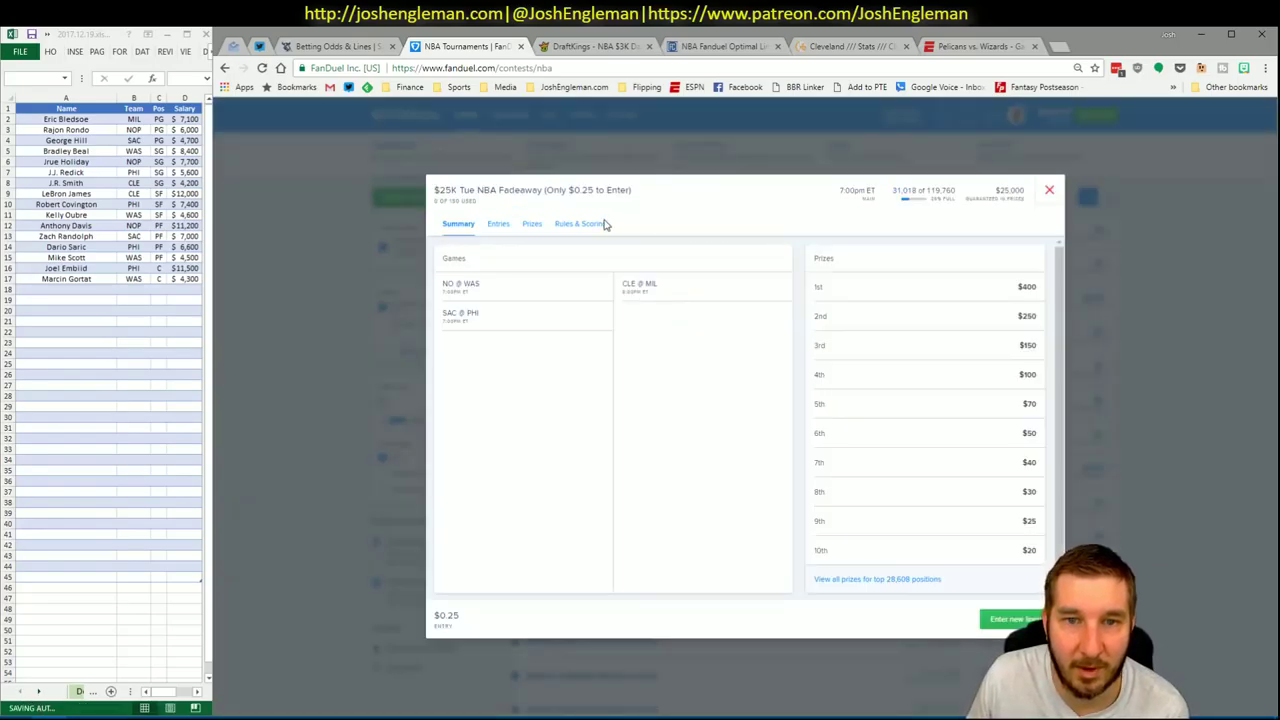
left_click(501, 225)
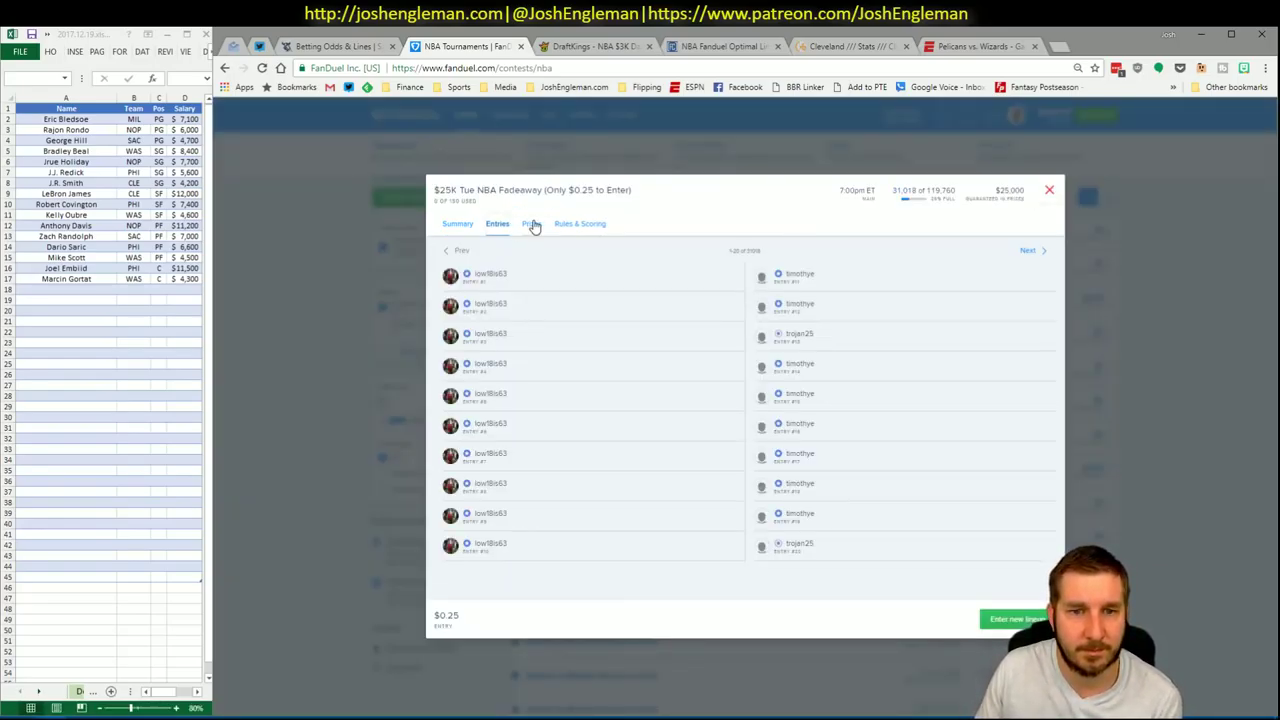
left_click(533, 226)
left_click(592, 225)
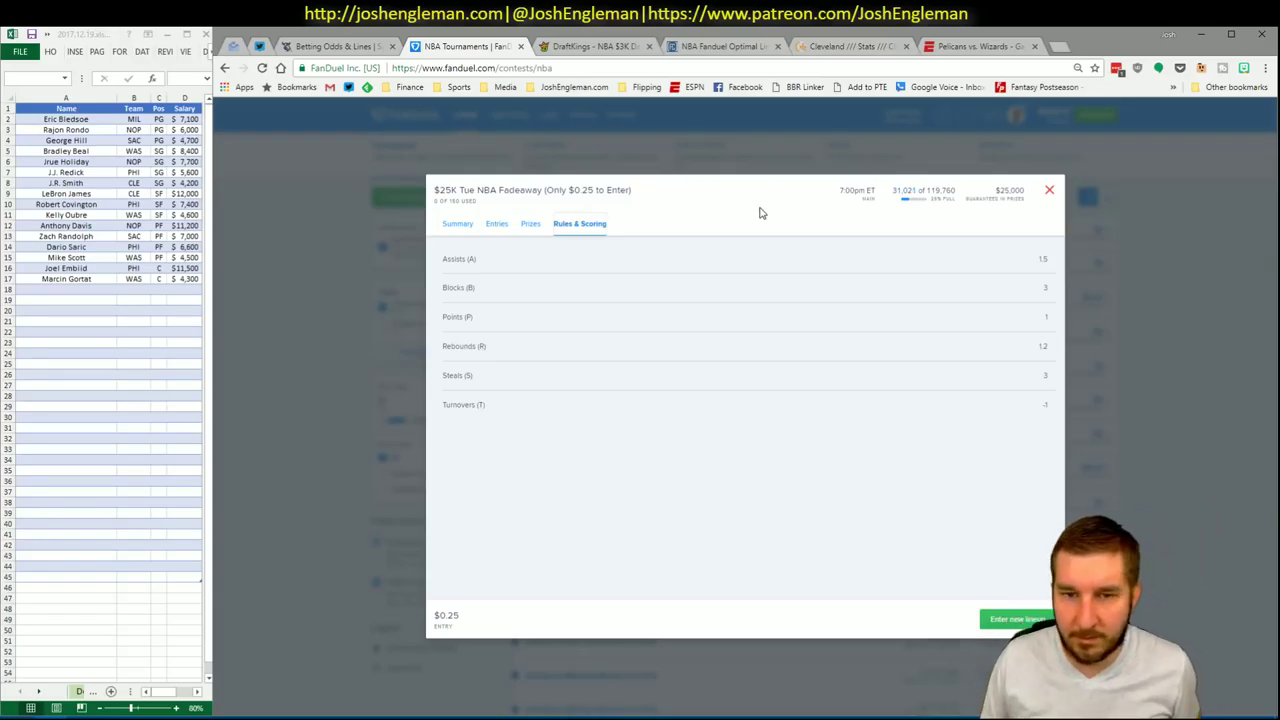
left_click(1049, 191)
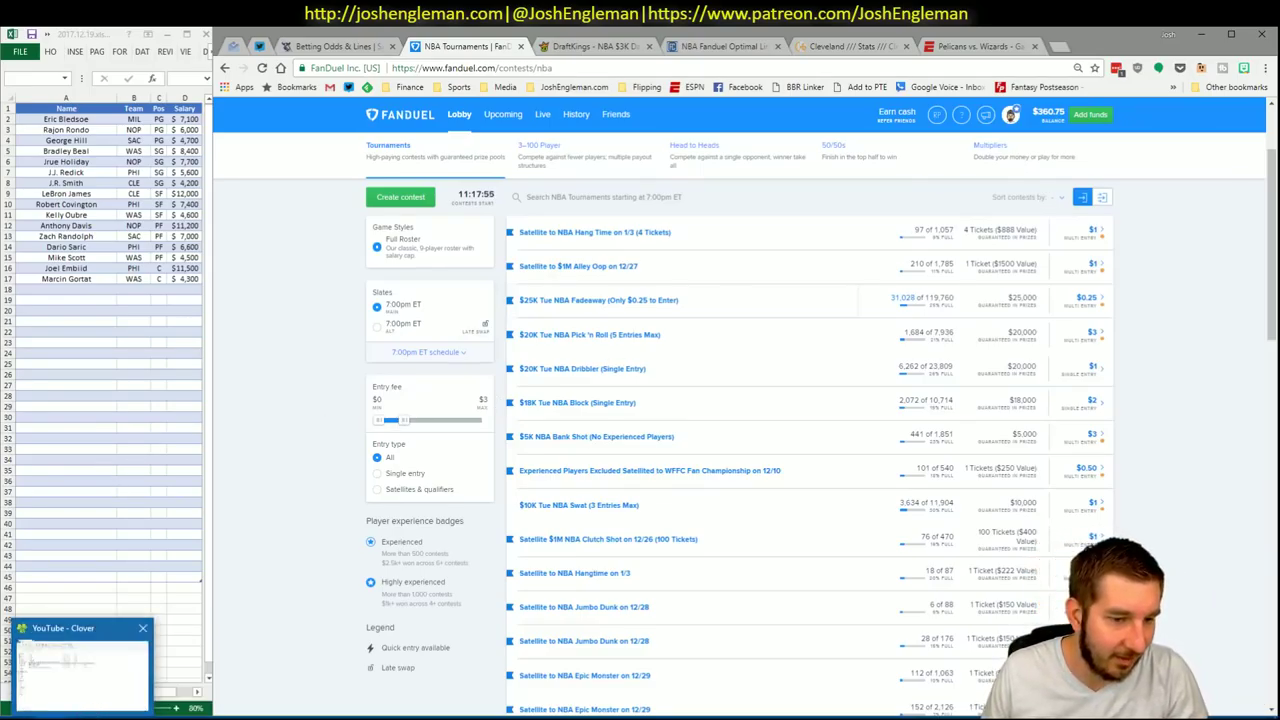
left_click(88, 696)
left_click(66, 710)
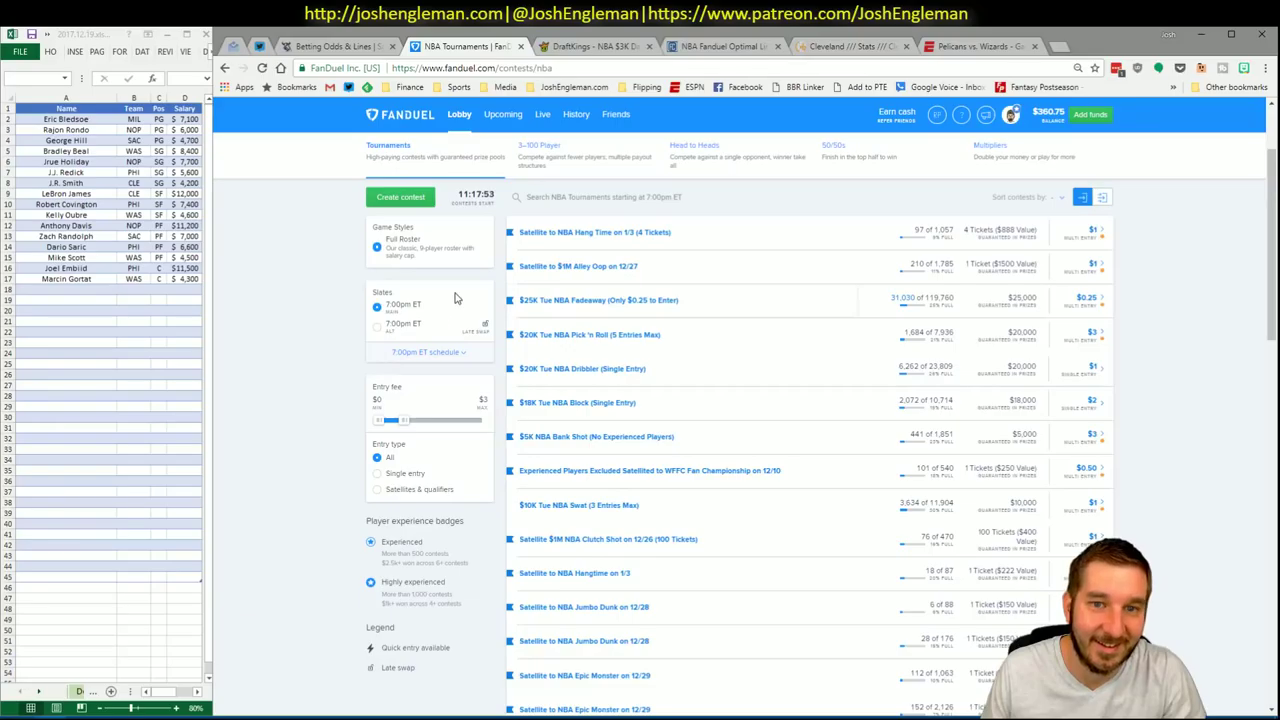
Filter the DraftKings lobby to NBA tournaments in the Classic game style.
left_click(600, 46)
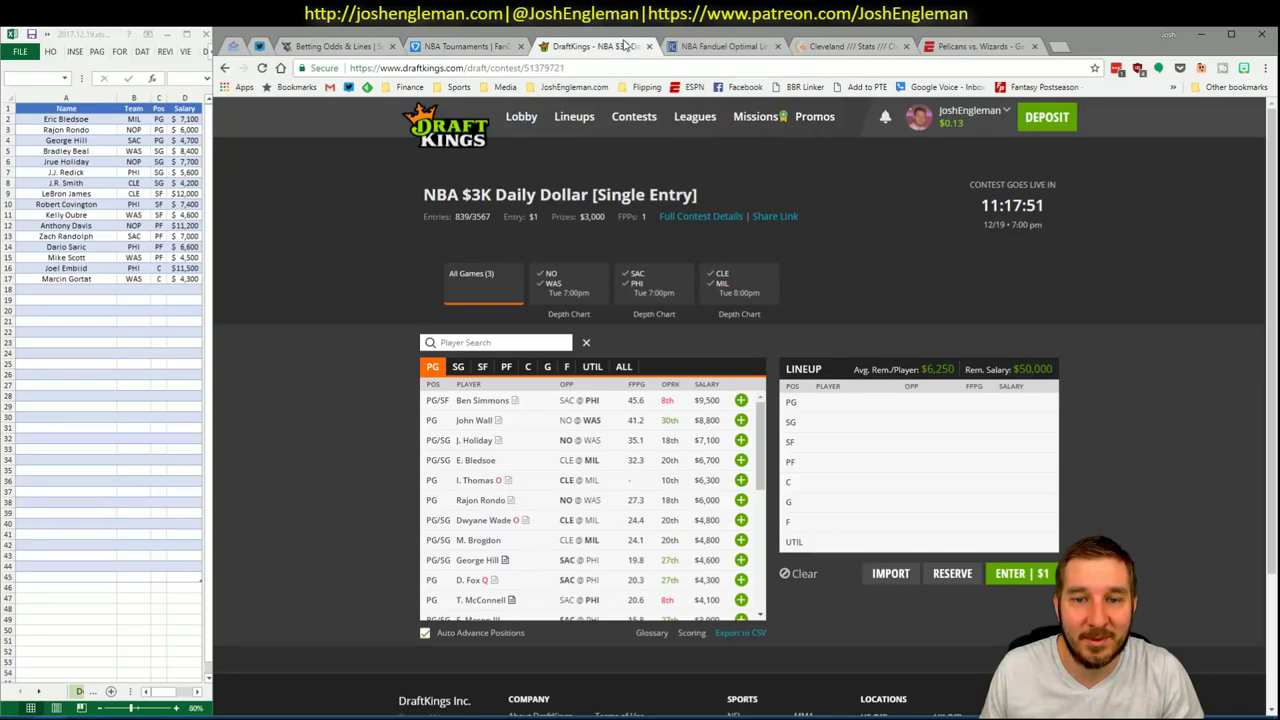
left_click(521, 118)
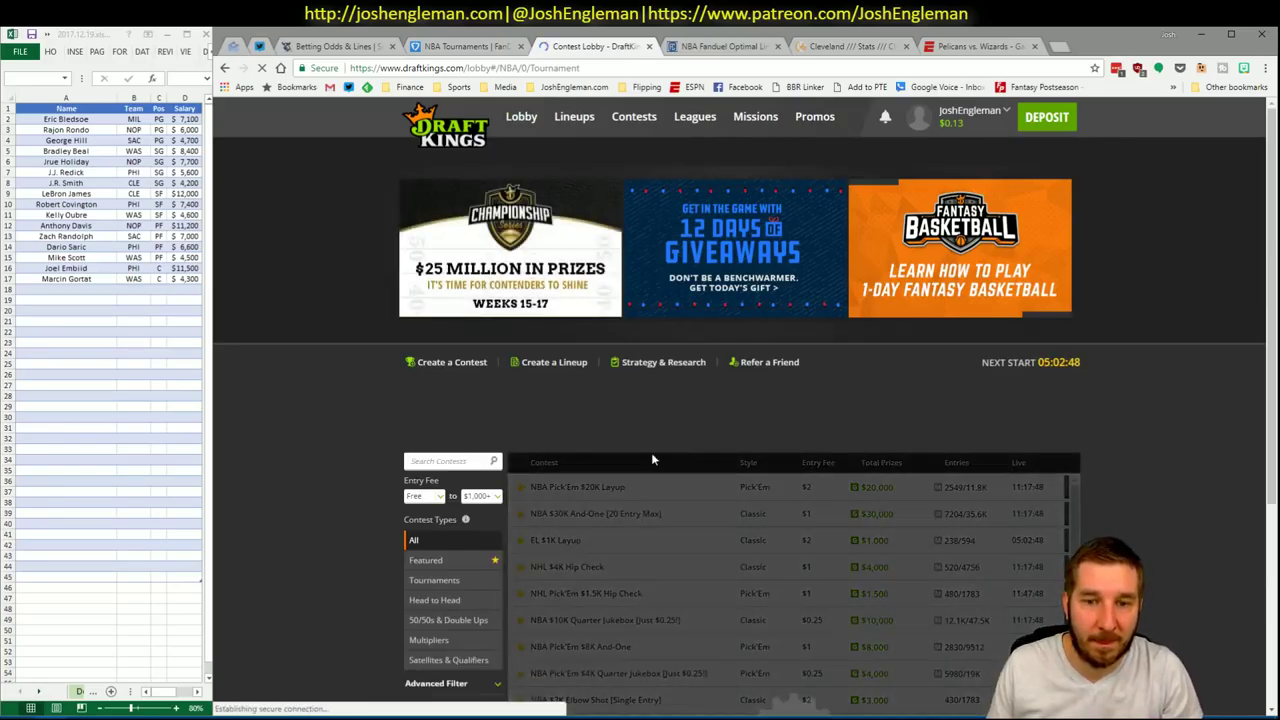
left_click(448, 384)
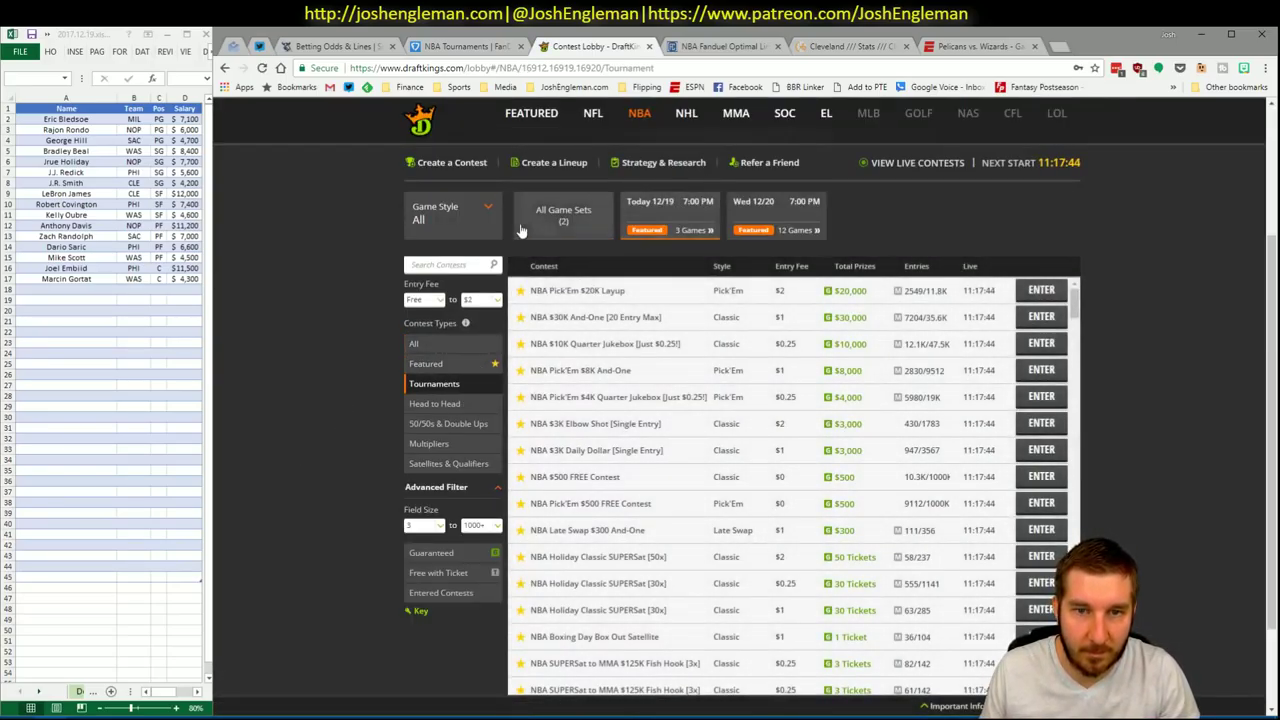
left_click(448, 218)
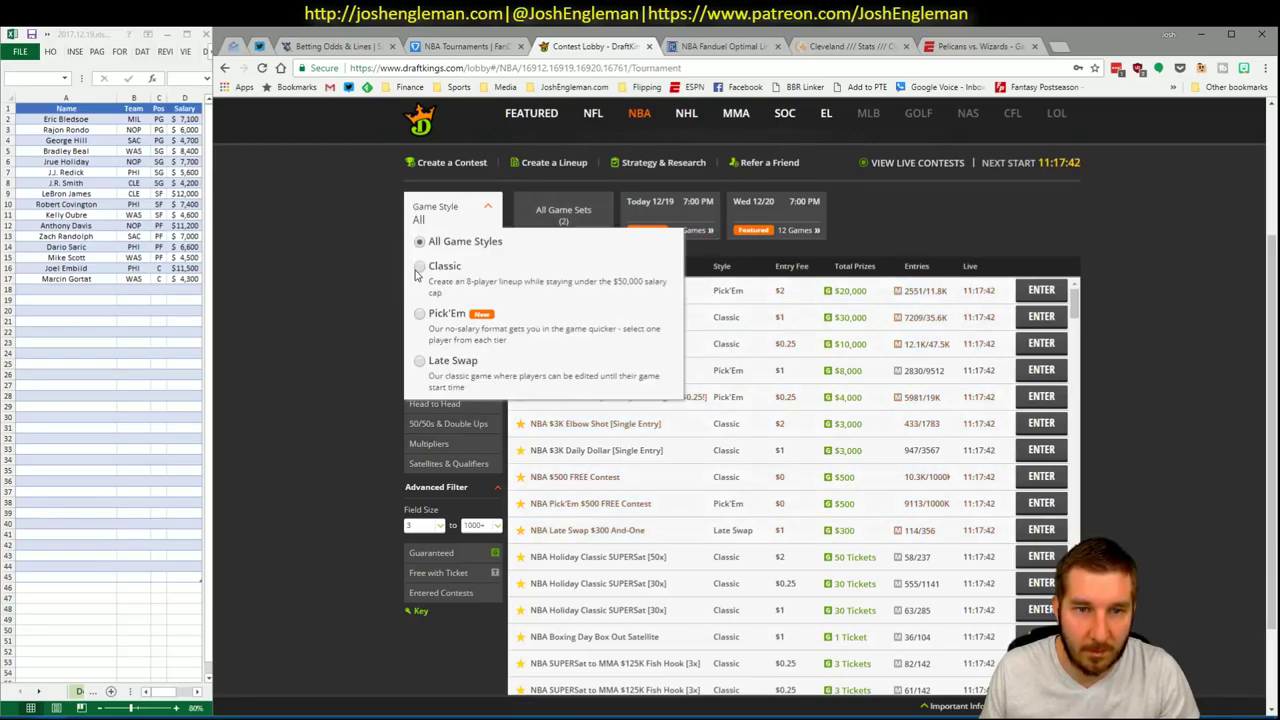
left_click(420, 268)
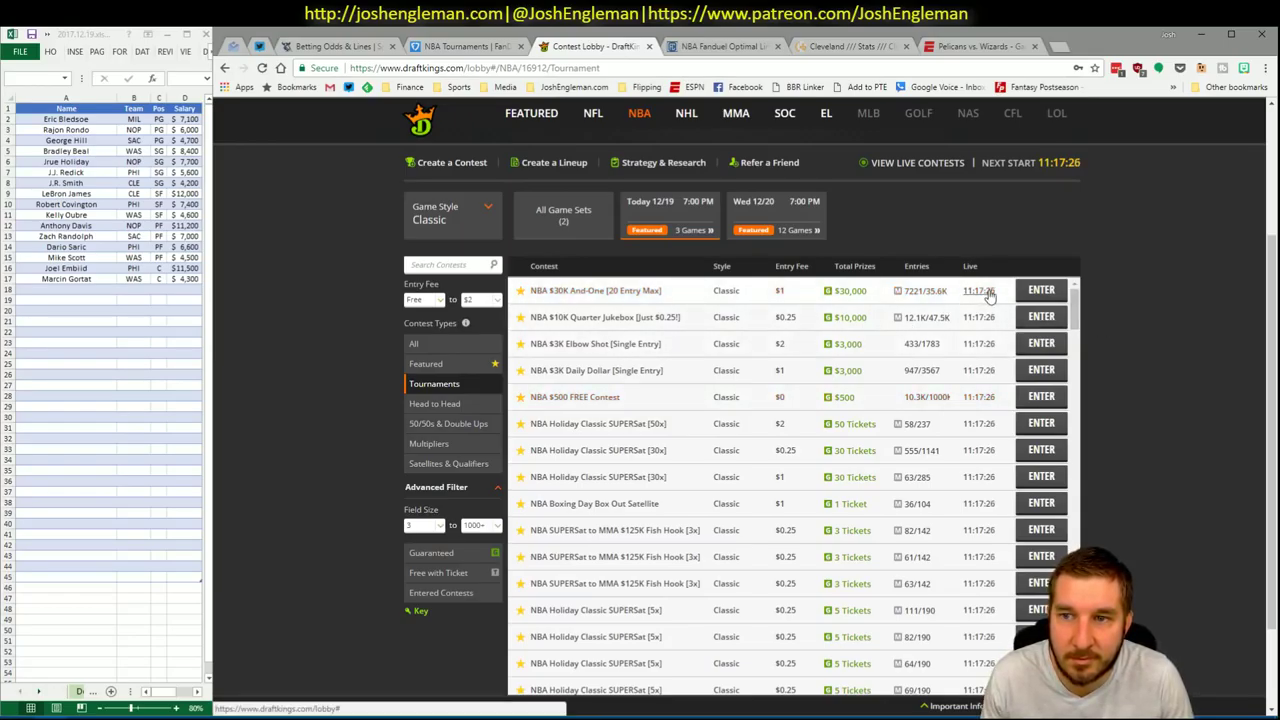
Generate 50 optimized FanDuel NBA lineups in Fantasy Cruncher and re-sort them.
left_click(497, 48)
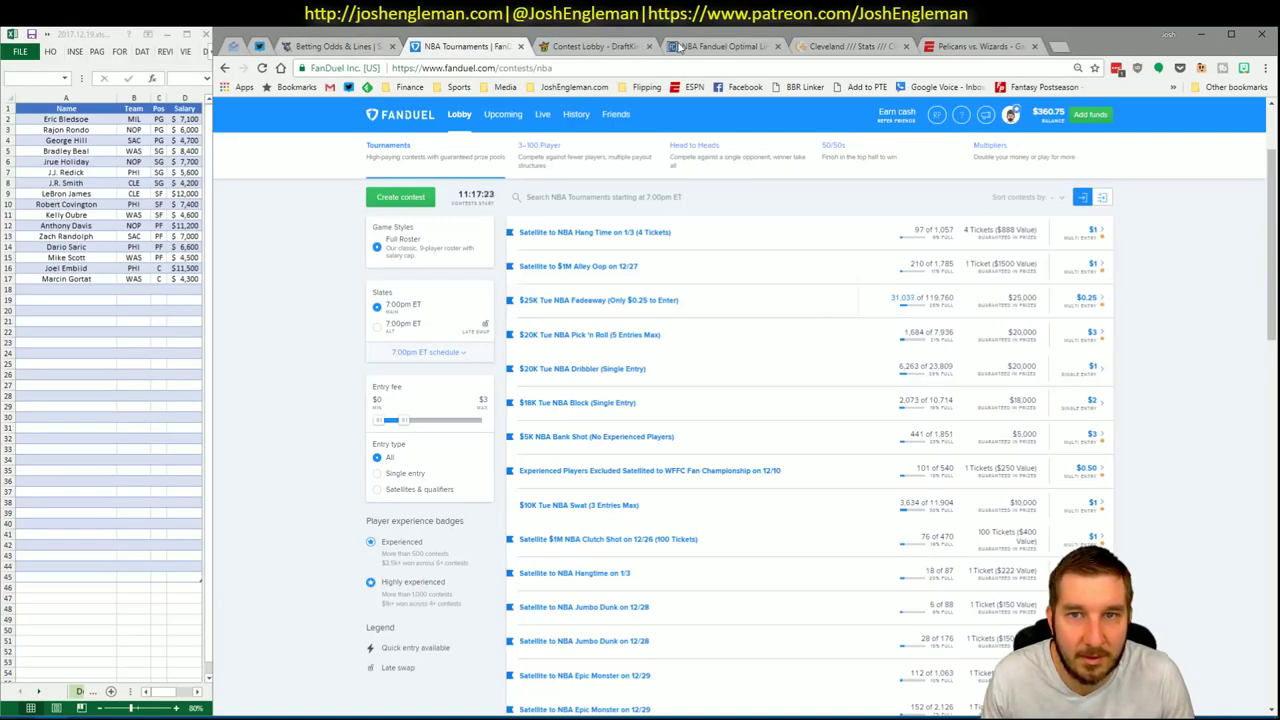
left_click(684, 47)
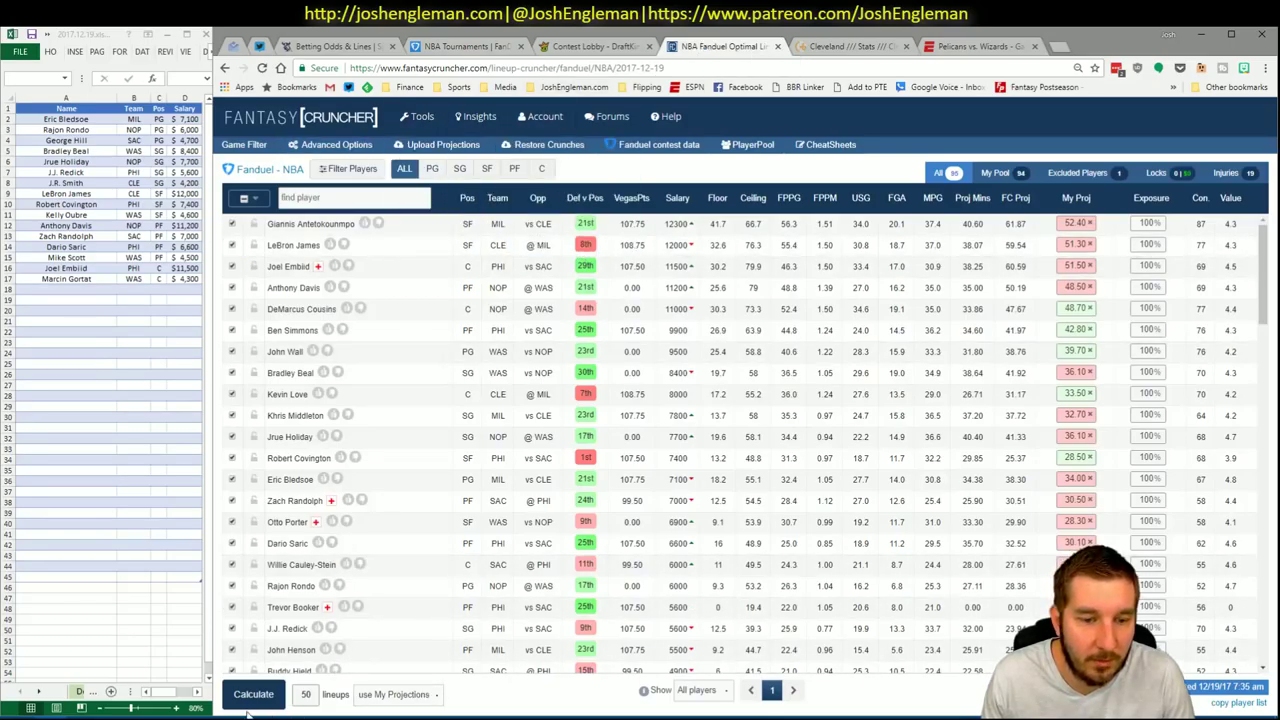
left_click(260, 699)
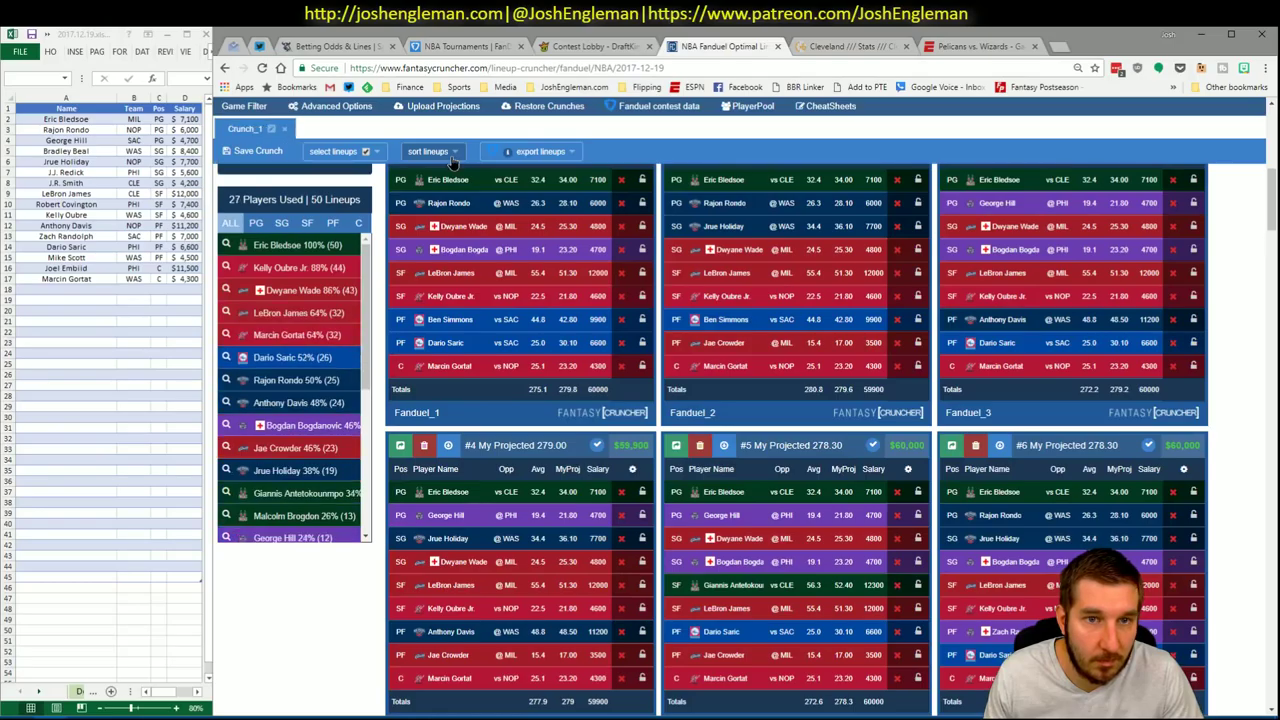
left_click(455, 162)
left_click(447, 217)
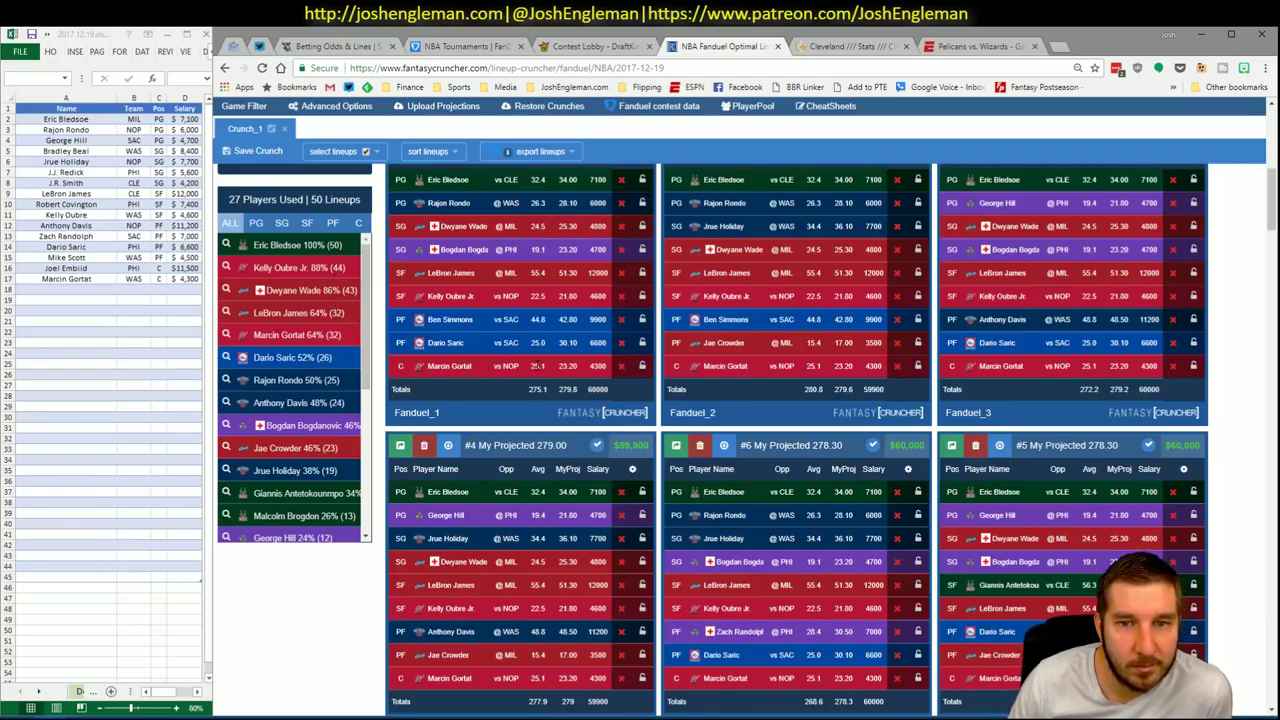
scroll(535, 367, "up", 3)
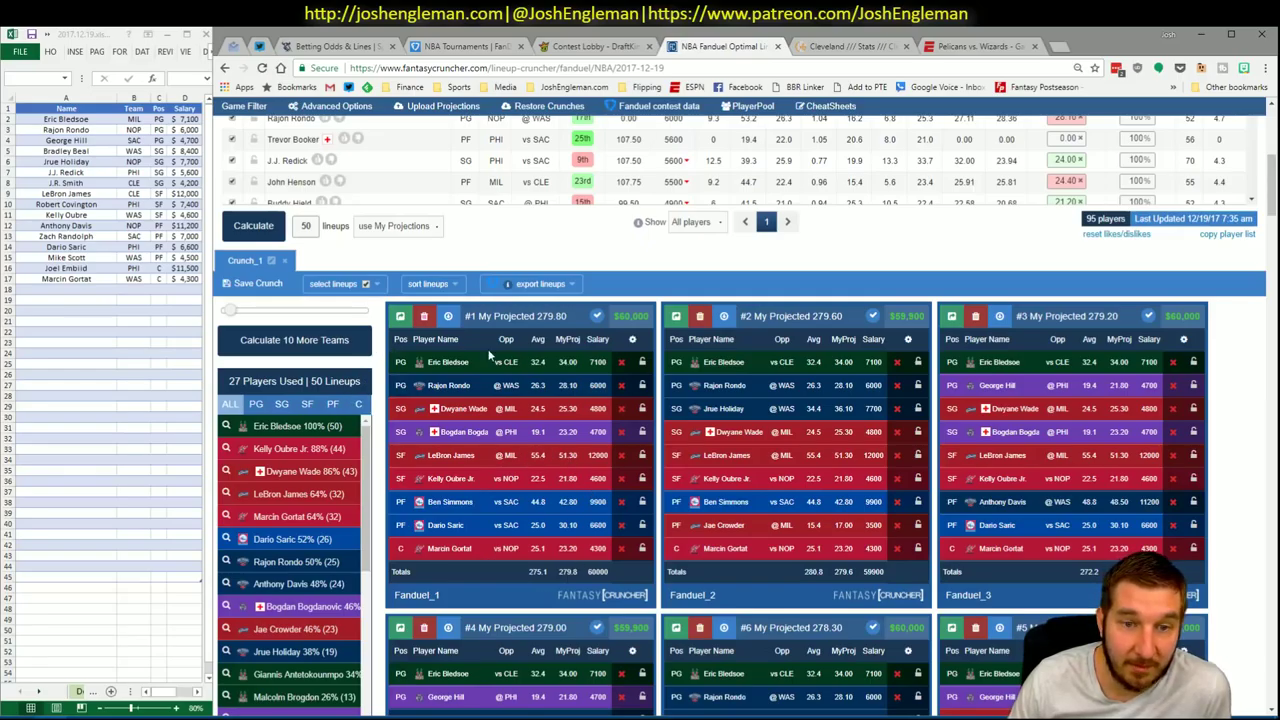
Exclude Dwyane Wade, regenerate the lineups and sort them by My Projected points.
left_click(622, 410)
left_click(255, 226)
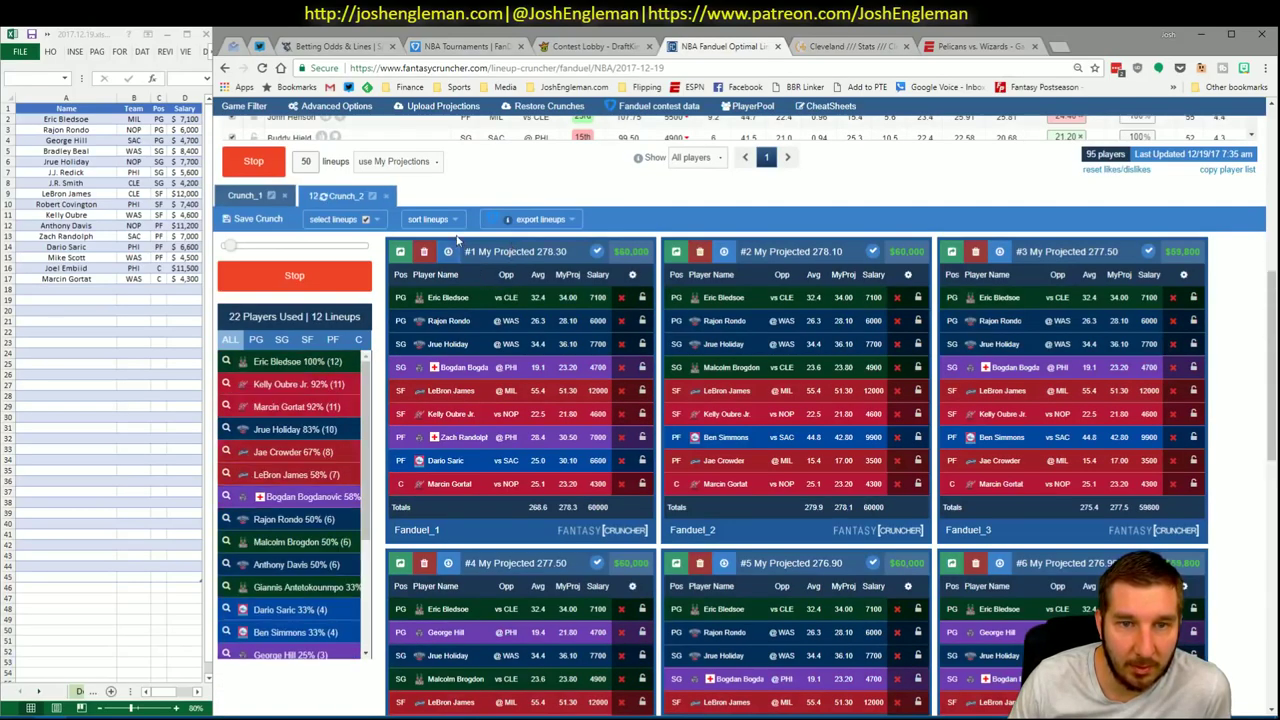
left_click(430, 219)
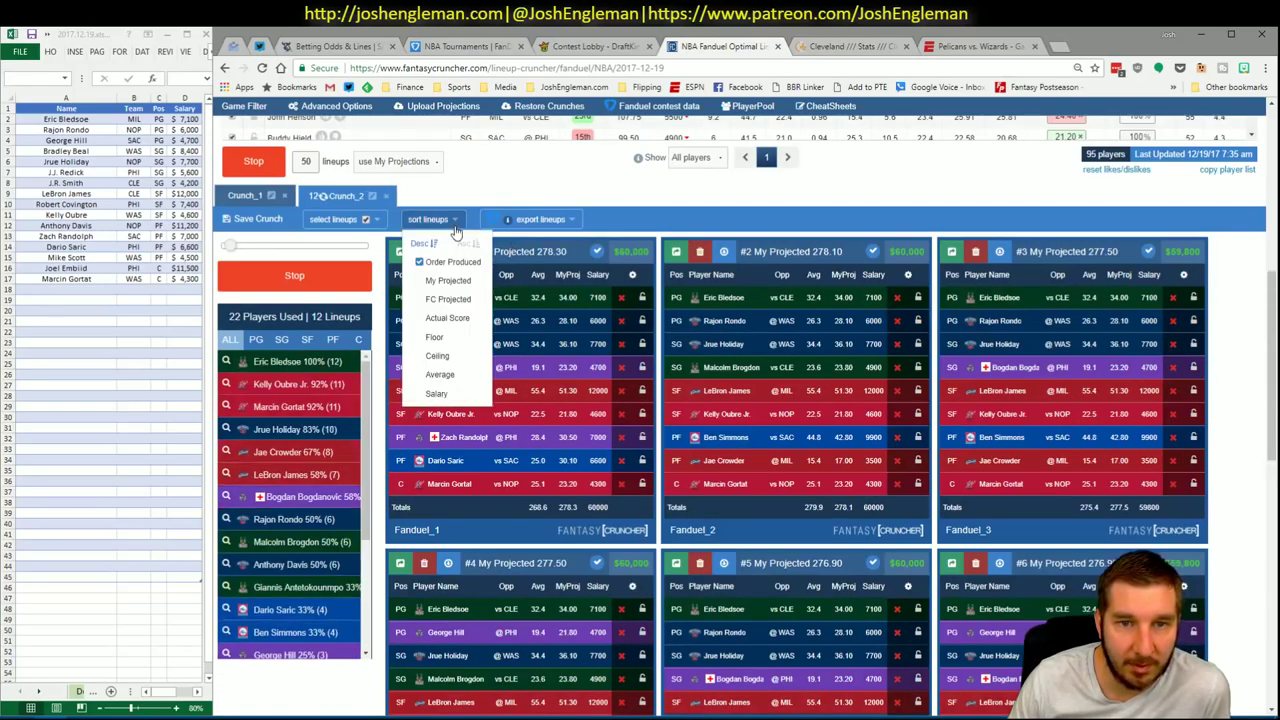
left_click(463, 283)
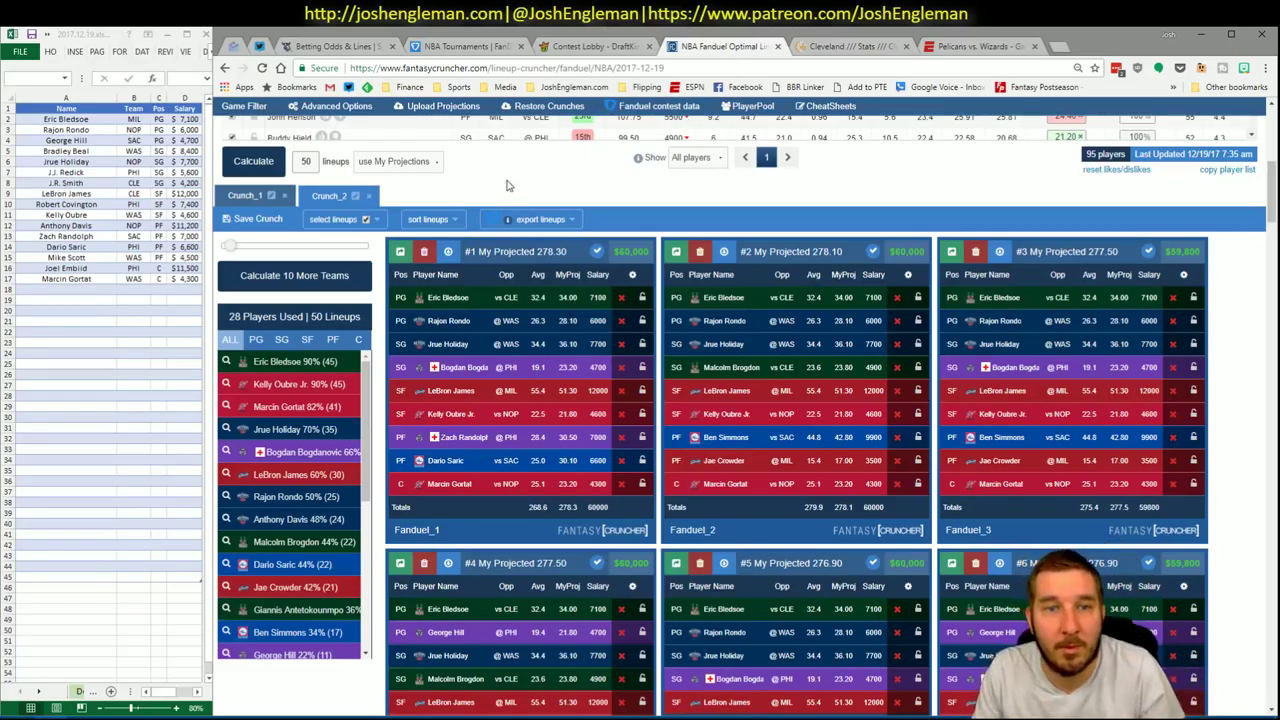
scroll(506, 185, "up", 5)
Open Fantasy Cruncher's DraftKings NBA lineup optimizer from the Tools menu.
left_click(244, 145)
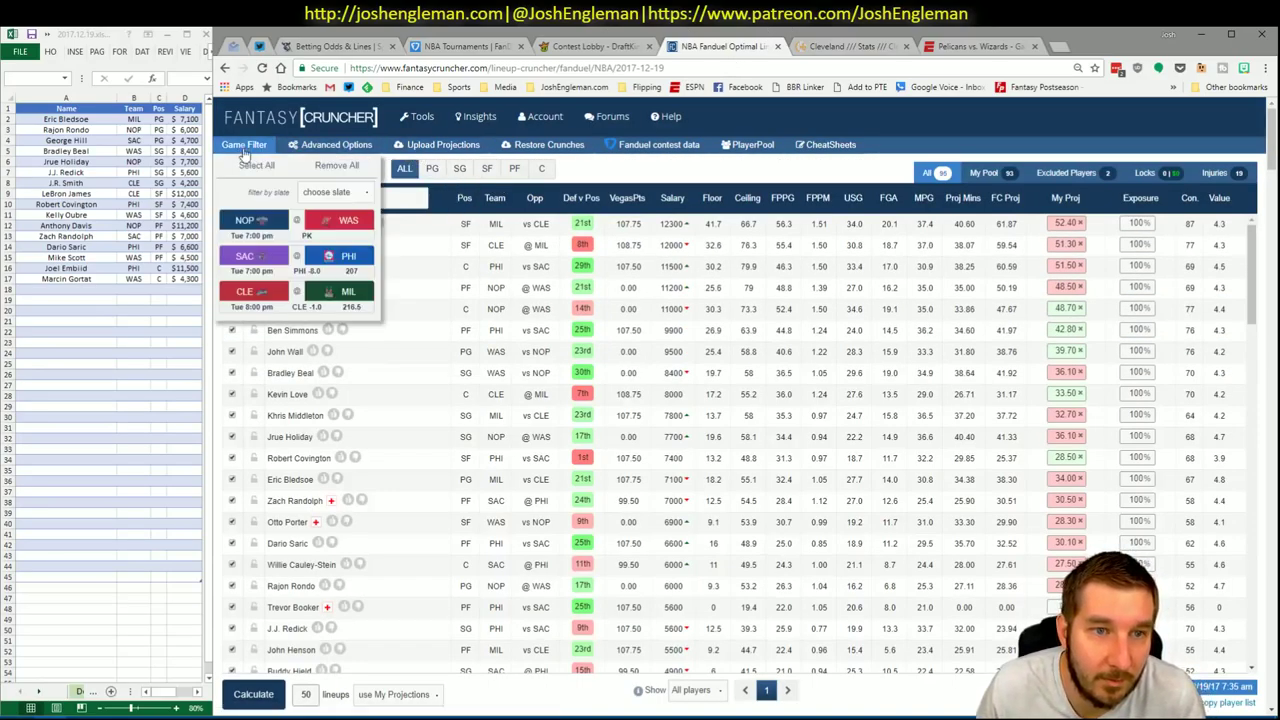
mouse_move(420, 118)
mouse_move(440, 157)
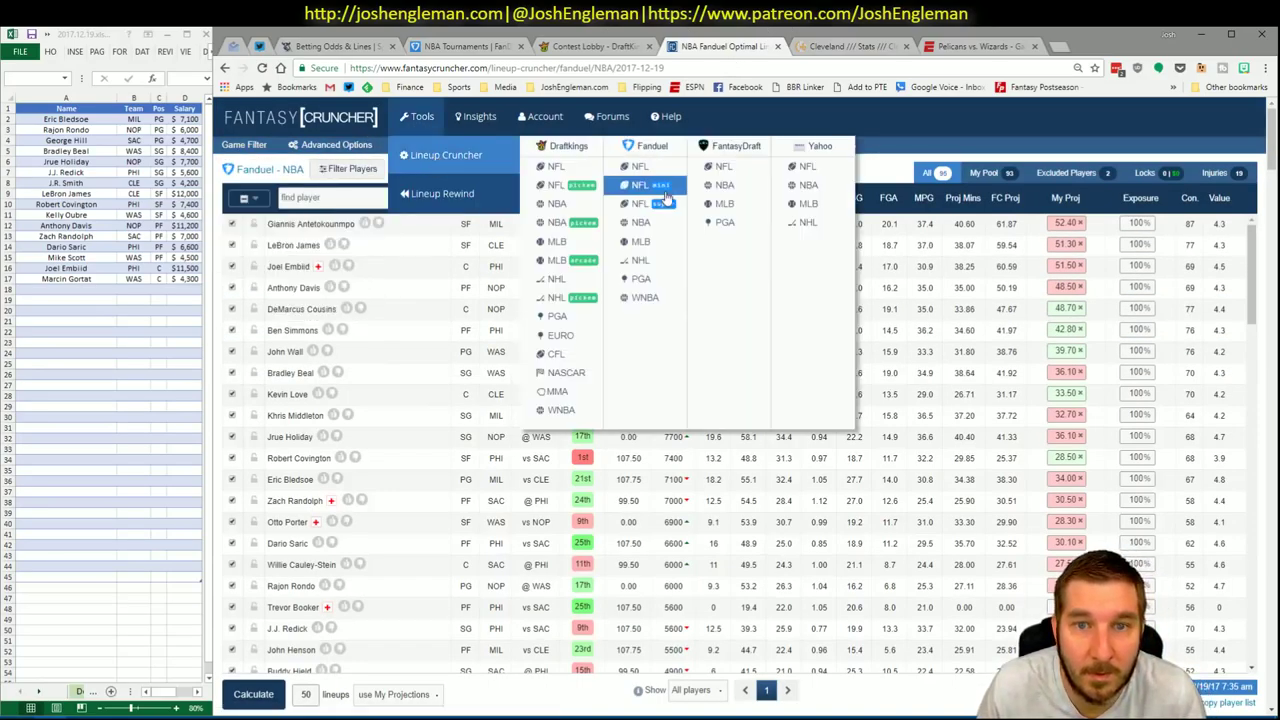
left_click(579, 210)
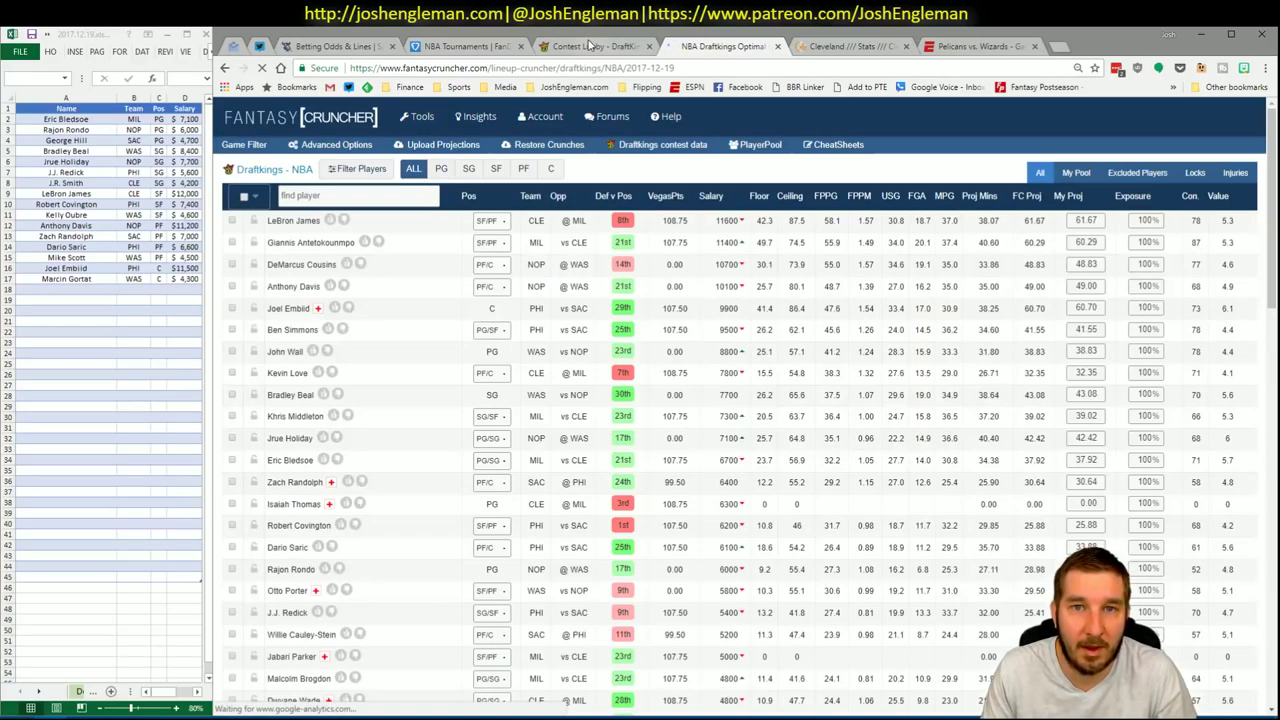
Start an entry for the NBA $30K And-One contest in the DraftKings lobby.
left_click(590, 46)
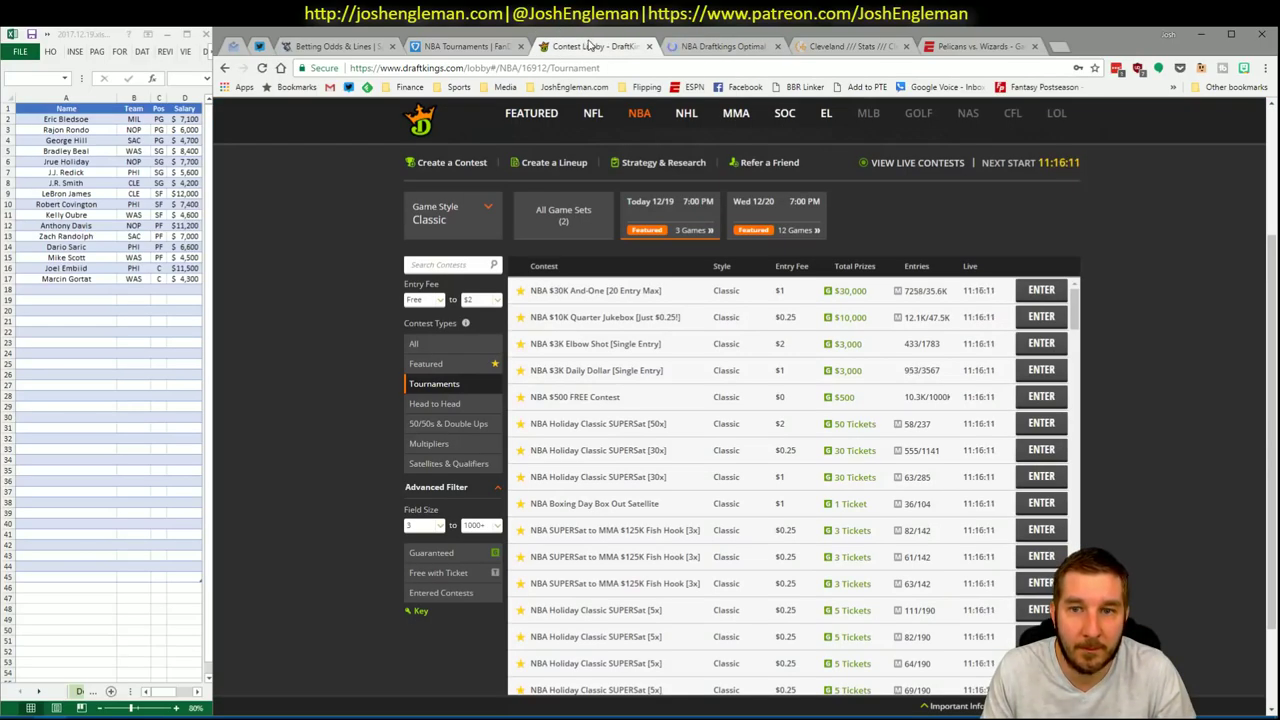
left_click(1041, 290)
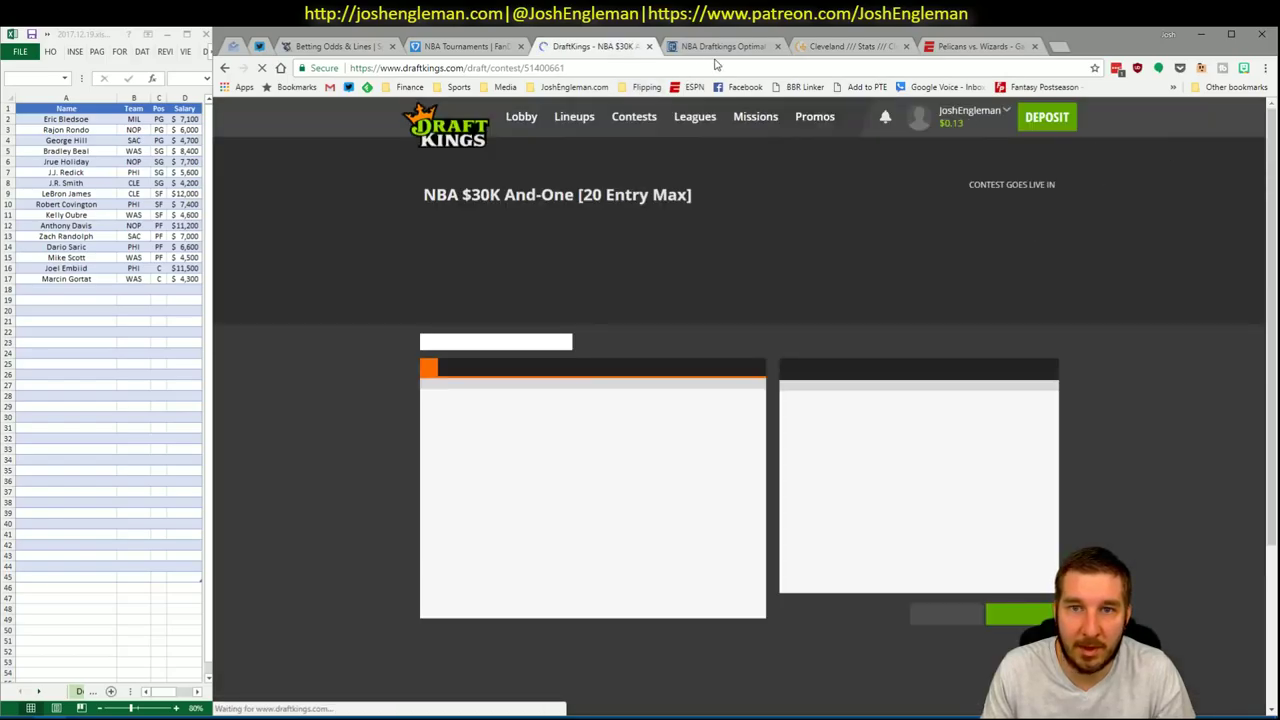
left_click(719, 50)
Bring Excel's Daily sheet forward with the projections copied, then return to the DraftKings optimizer.
key("alt+Tab")
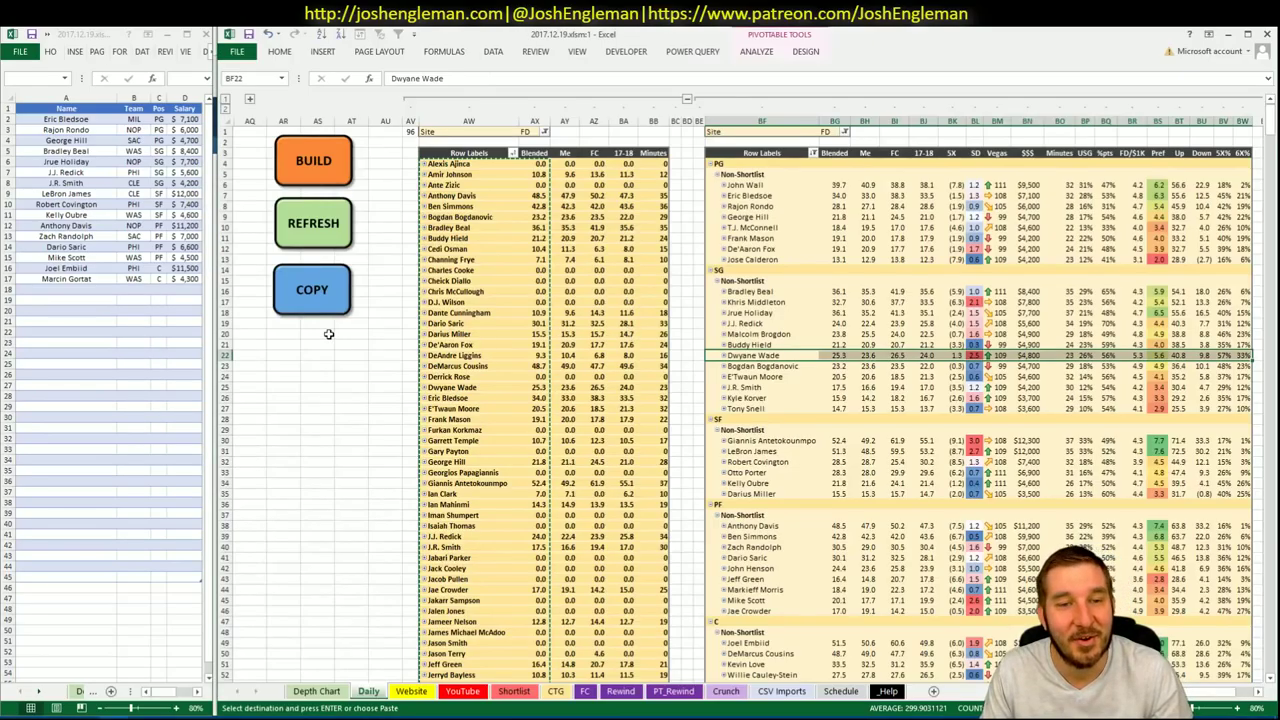
left_click(336, 368)
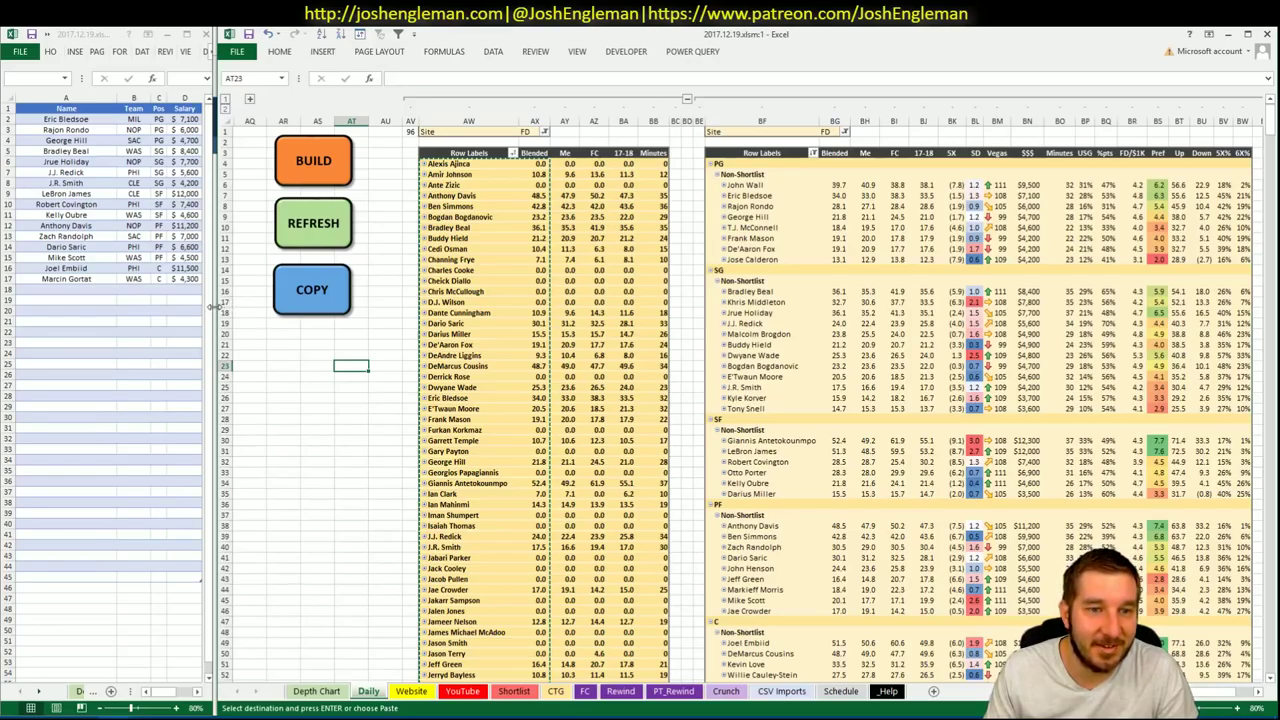
left_click_drag(212, 306, 210, 306)
left_click(318, 418)
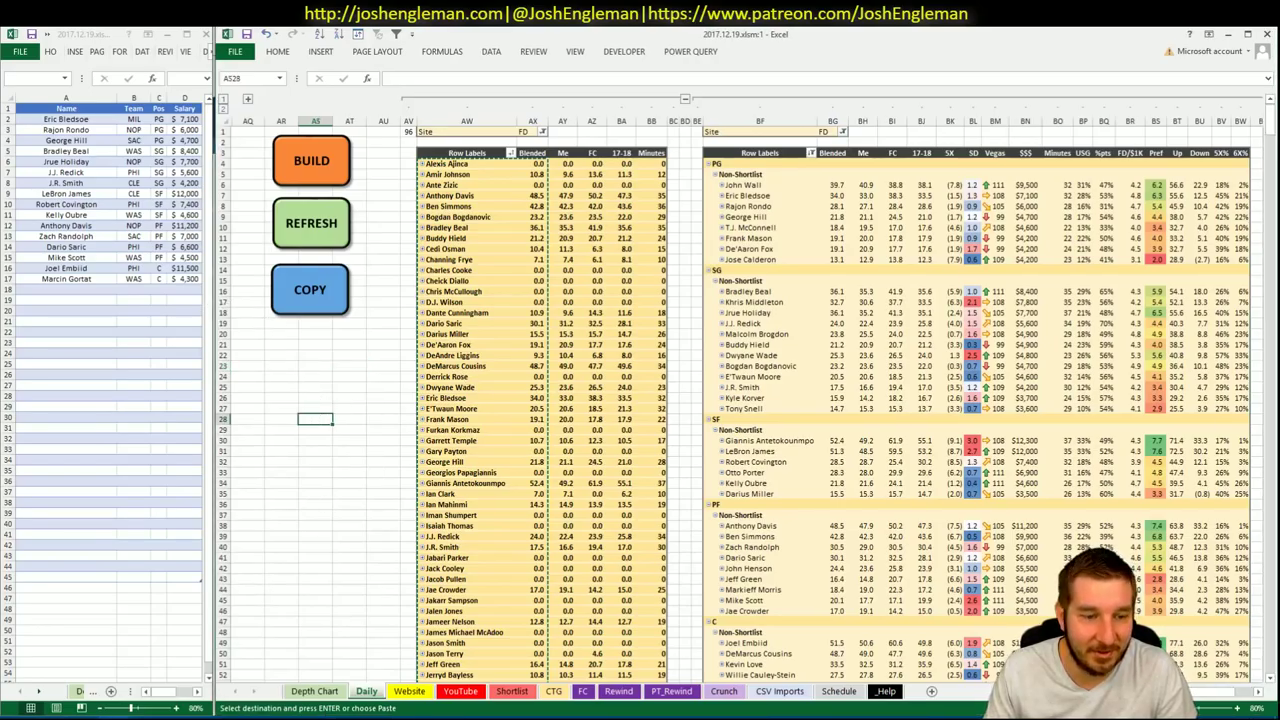
key("alt+Tab")
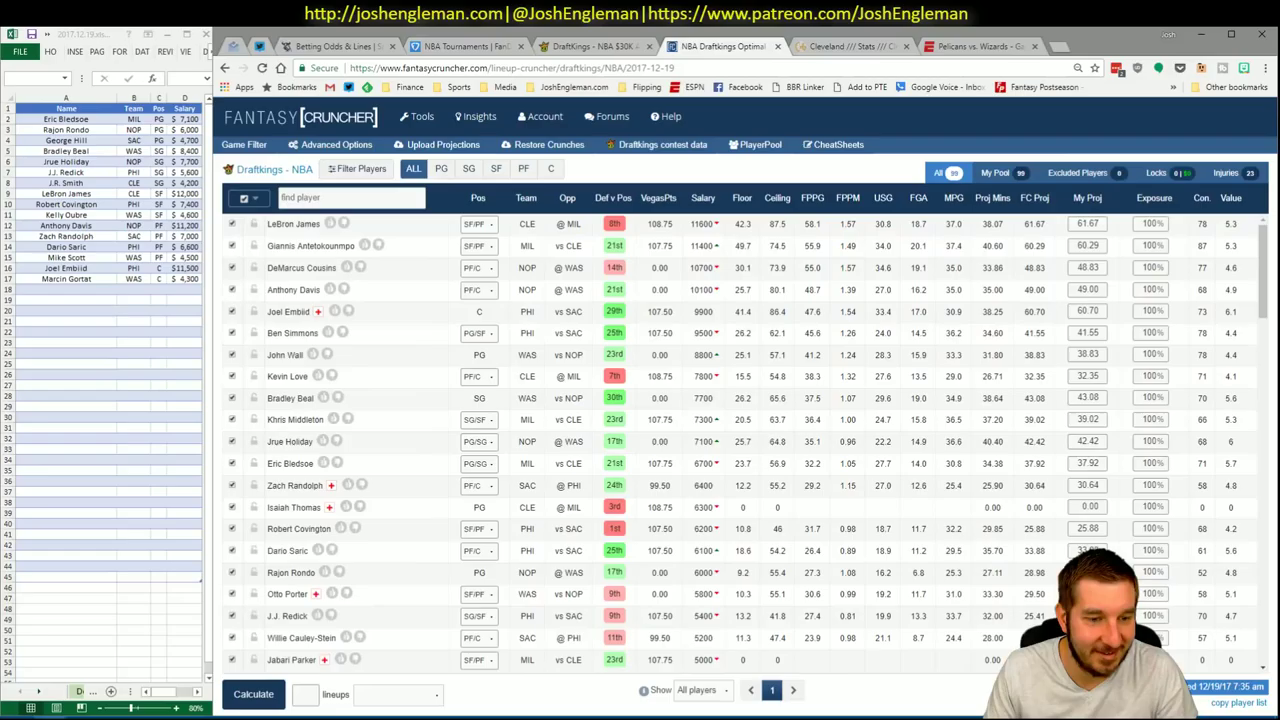
Paste and upload the copied projections as custom projections for the DraftKings slate.
left_click(455, 152)
left_click(510, 270)
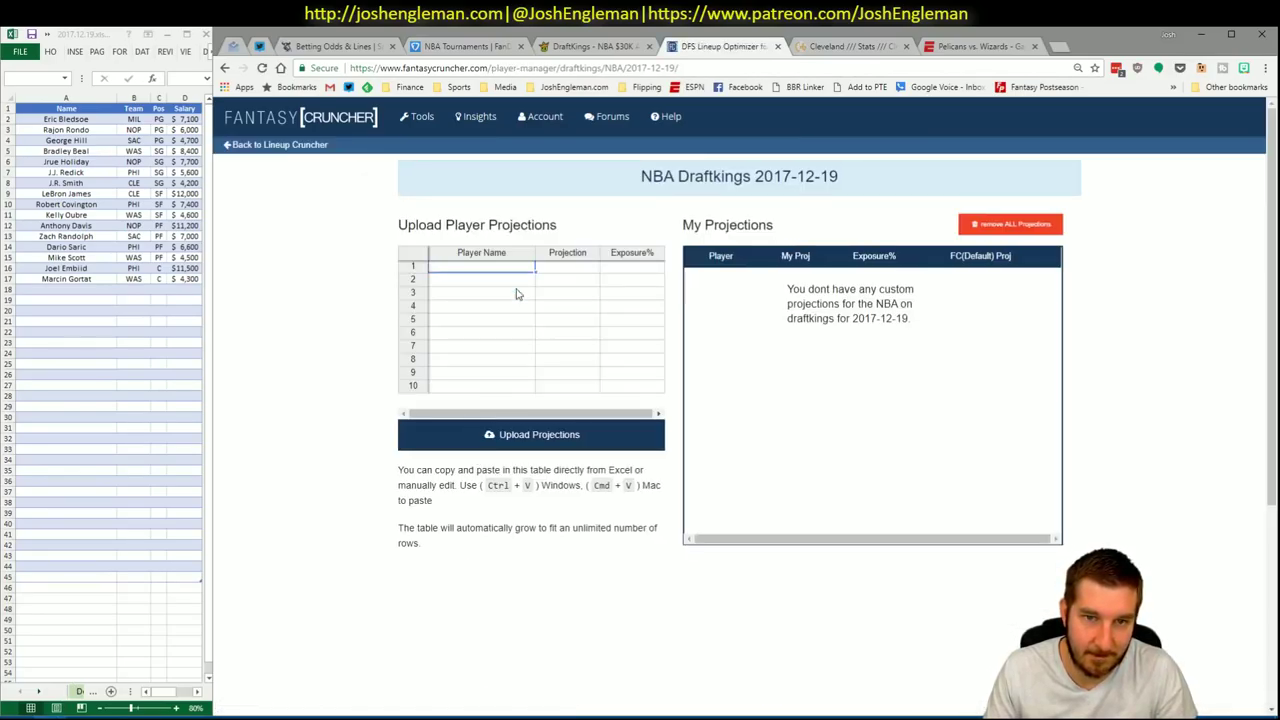
key("ctrl+v")
left_click(531, 434)
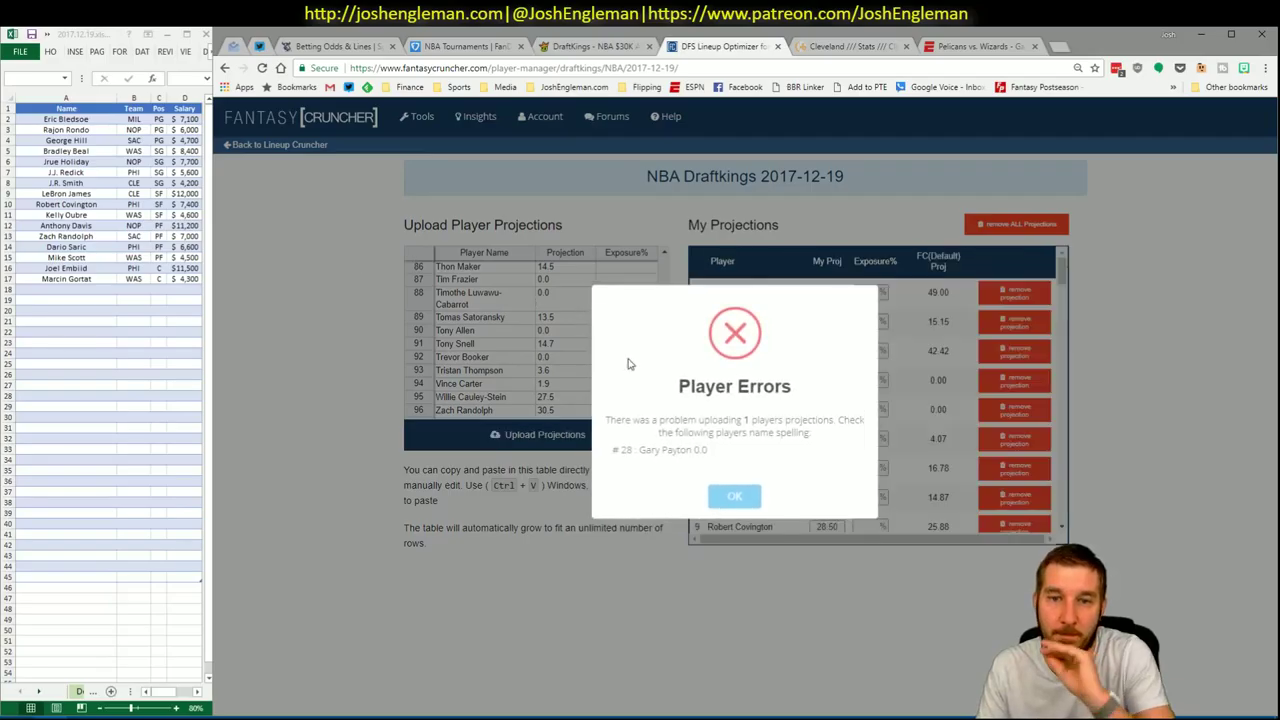
left_click(734, 497)
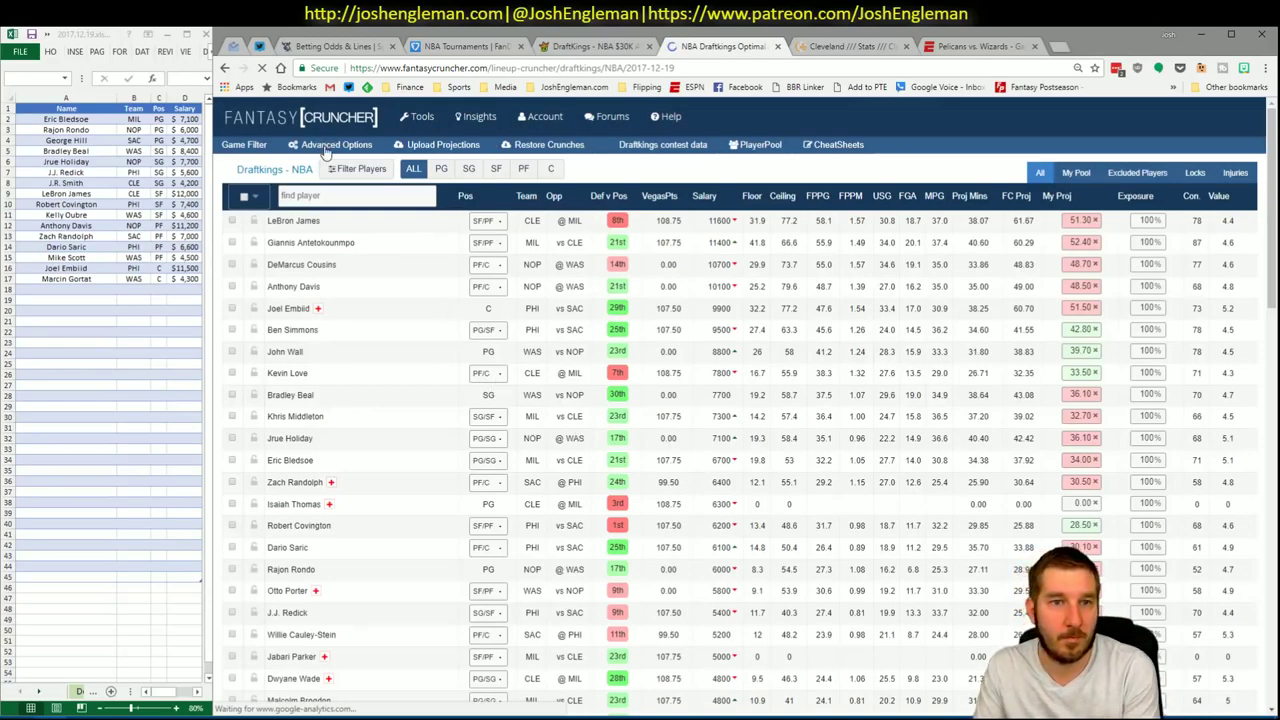
In Advanced Options, set randomness to 5% and global exposure to 80% for all players.
left_click(328, 146)
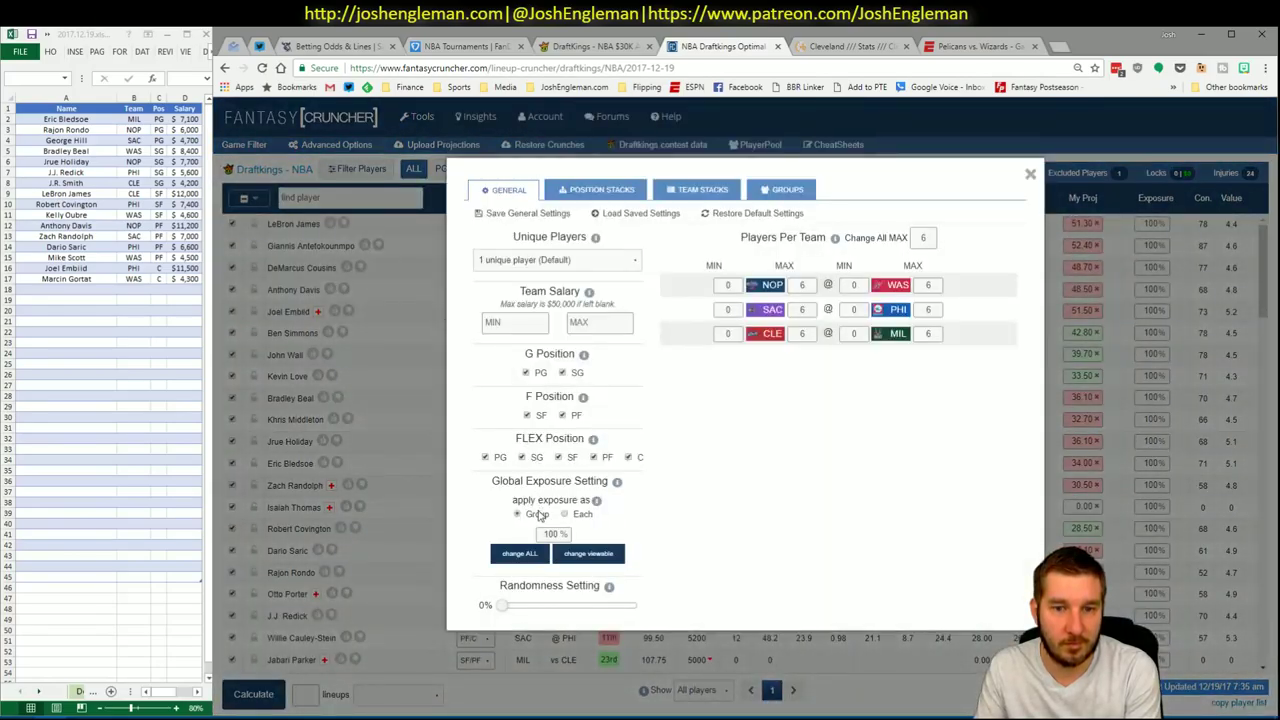
left_click_drag(506, 609, 512, 609)
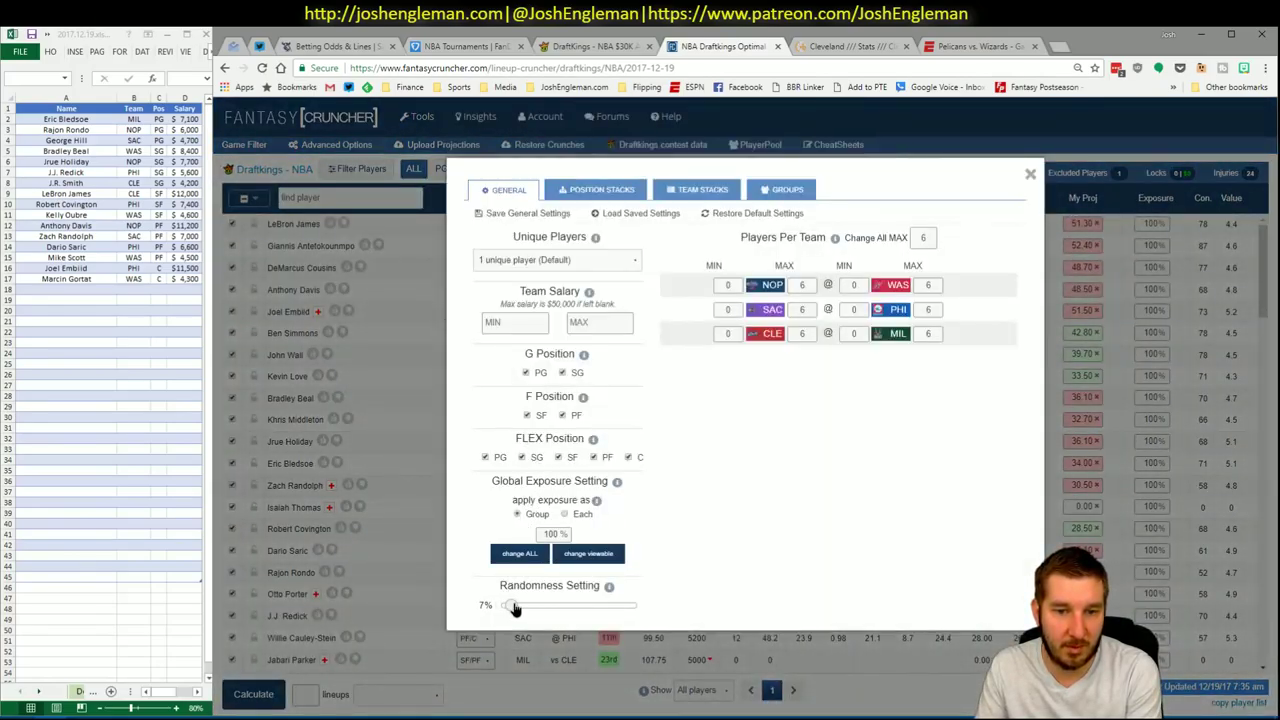
left_click_drag(551, 540, 646, 529)
left_click(538, 556)
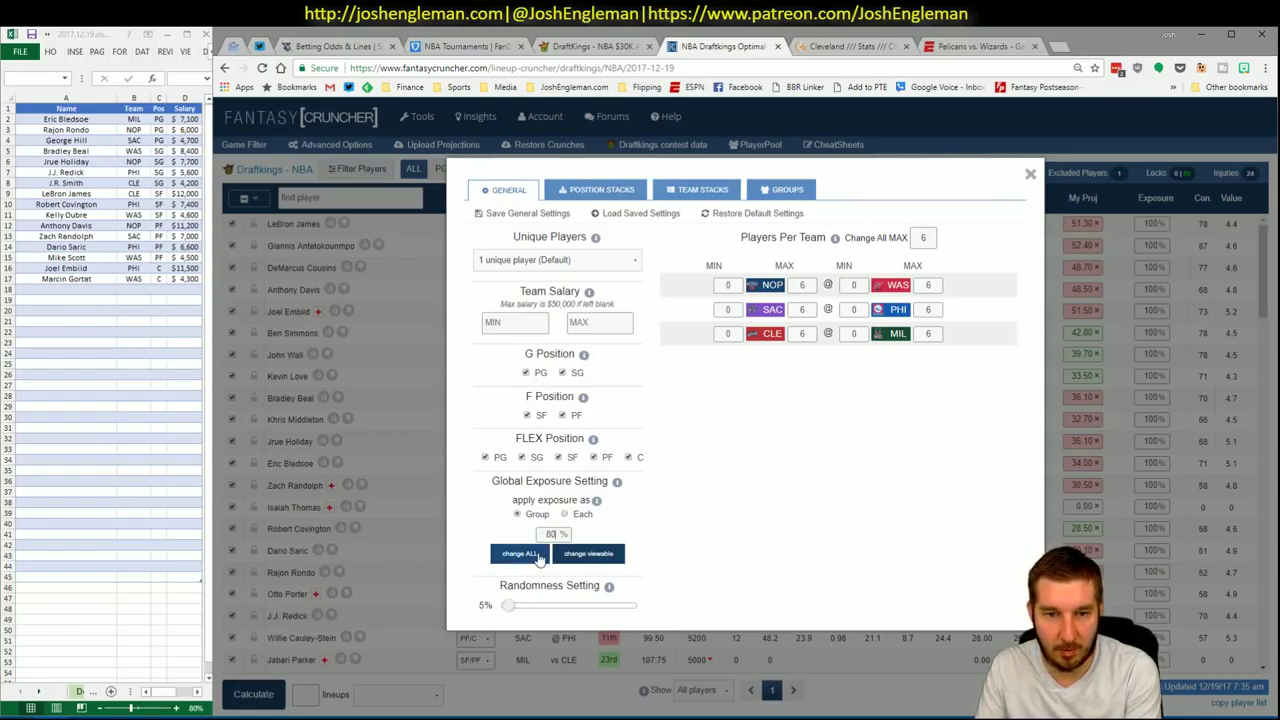
left_click(1032, 176)
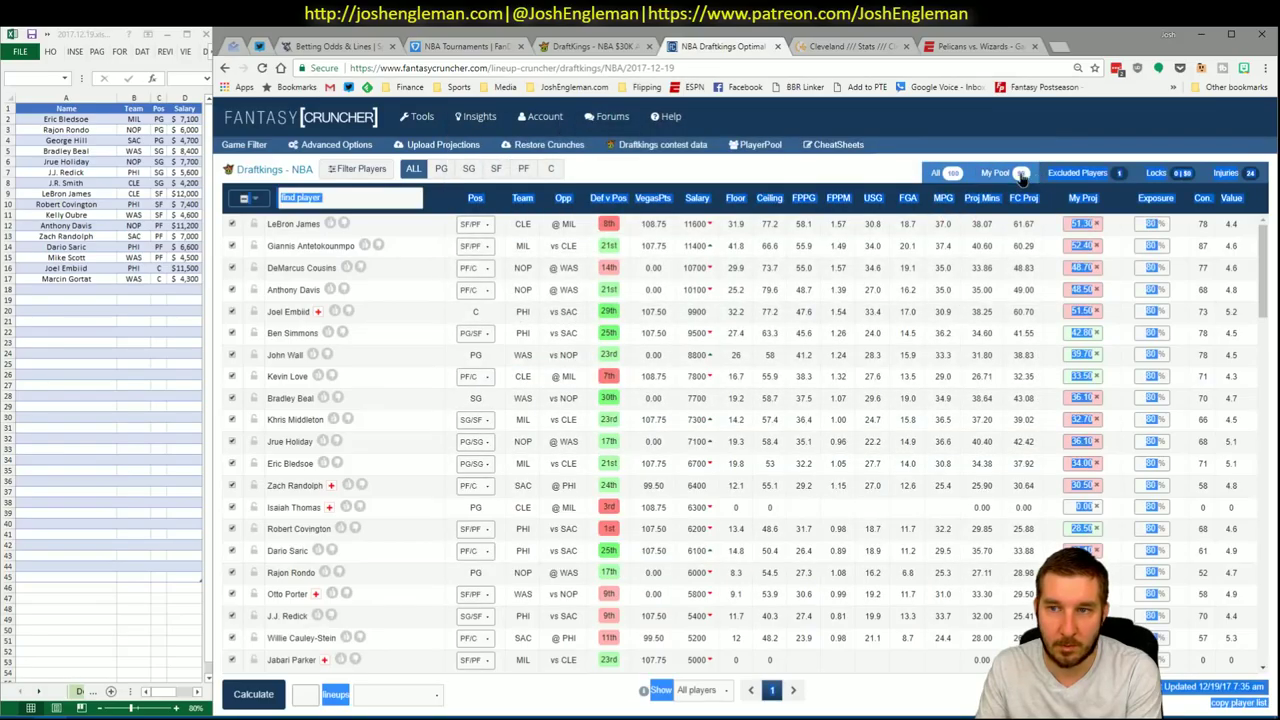
Set minimum projected score to 4 and generate 20 DraftKings lineups using My Projections.
left_click(323, 172)
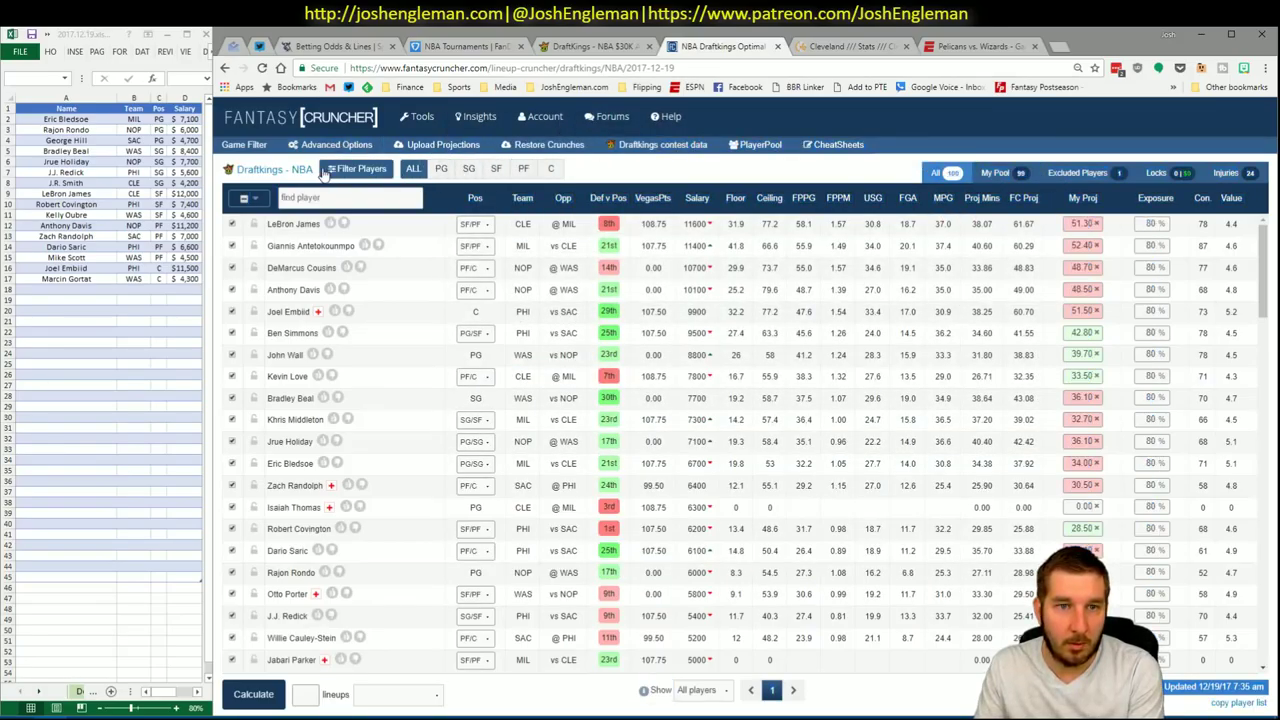
left_click(330, 170)
left_click_drag(338, 216, 349, 216)
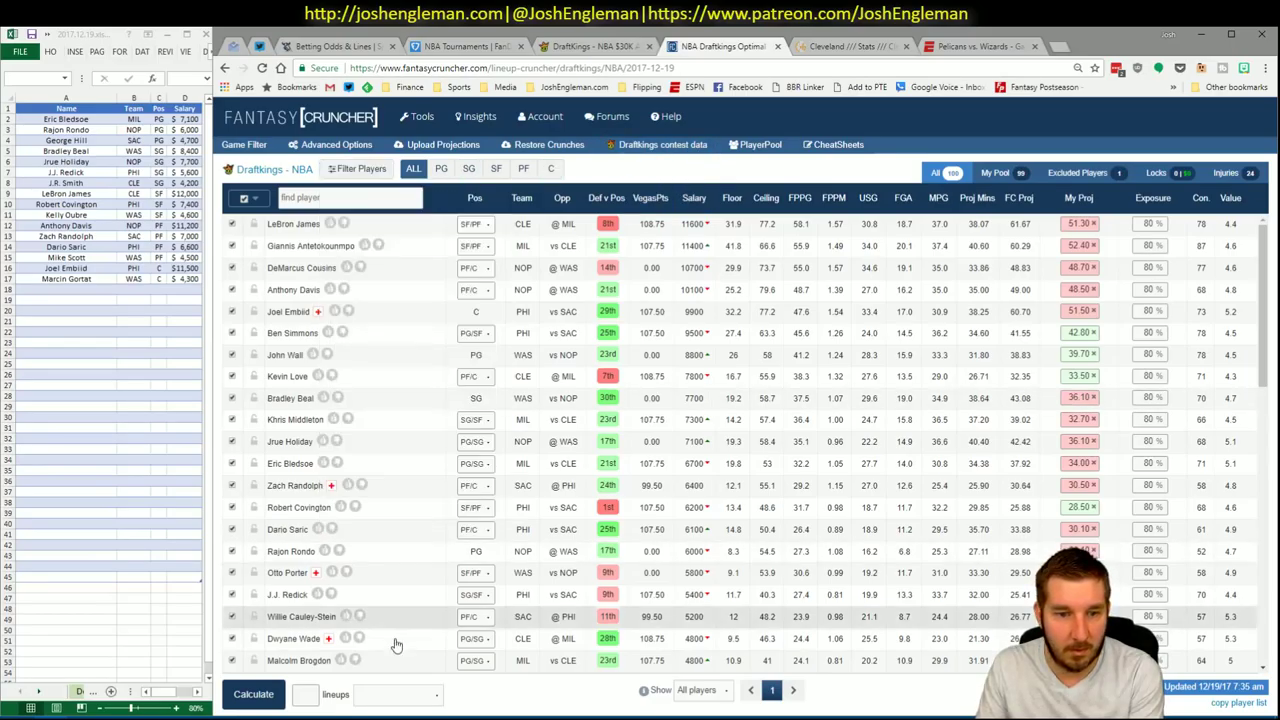
left_click(310, 695)
type("20")
left_click(395, 694)
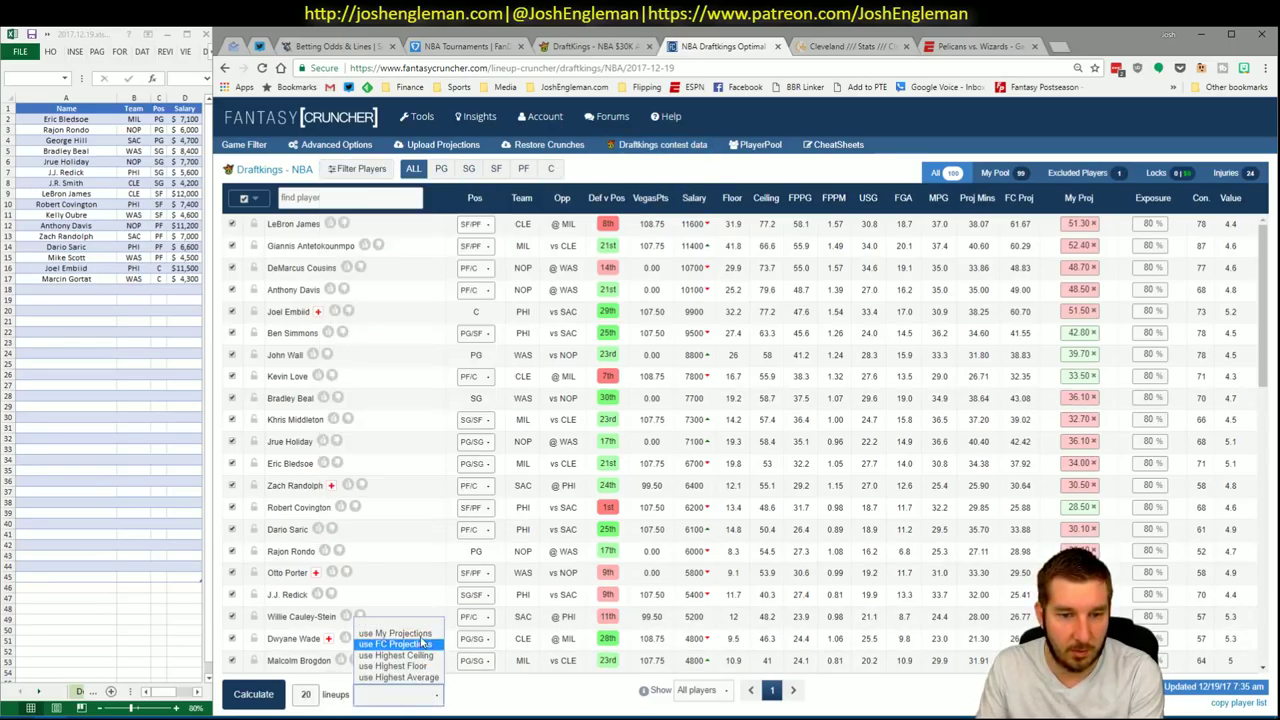
left_click(420, 647)
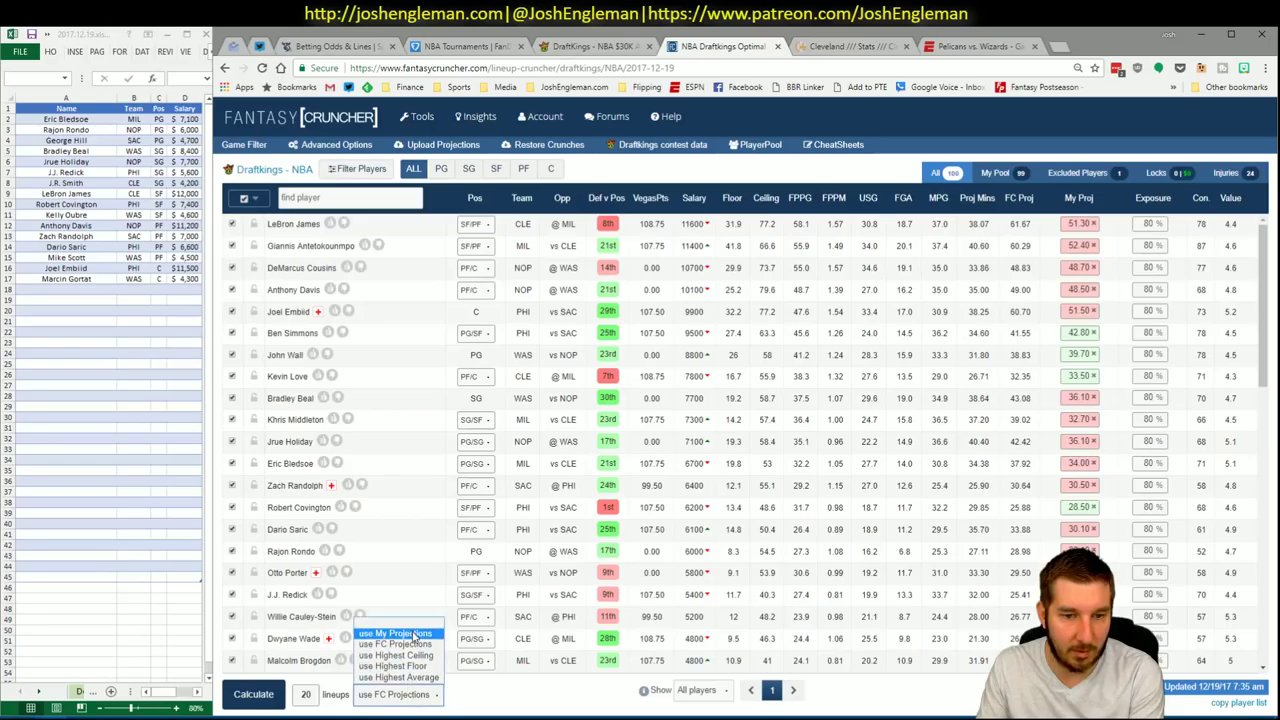
left_click(413, 634)
left_click(254, 695)
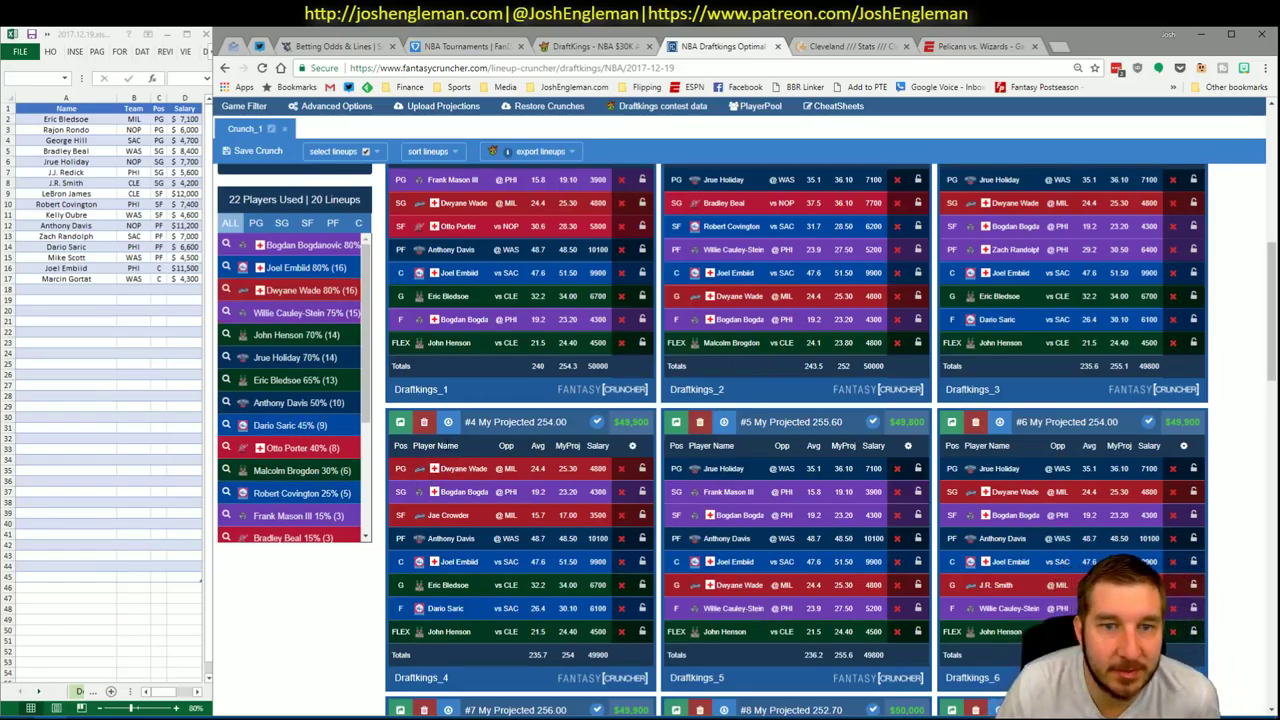
Filter to SG players, fade Dwyane Wade and recrunch the lineups.
scroll(417, 449, "up", 10)
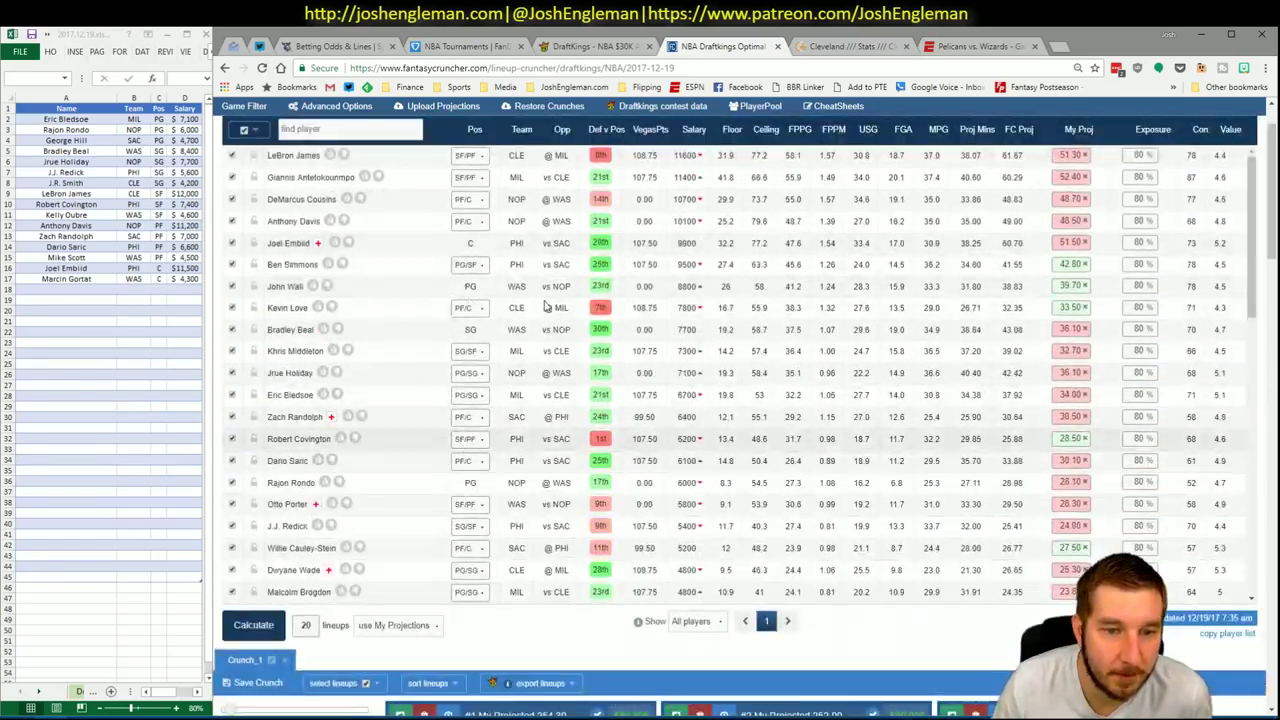
scroll(520, 240, "up", 2)
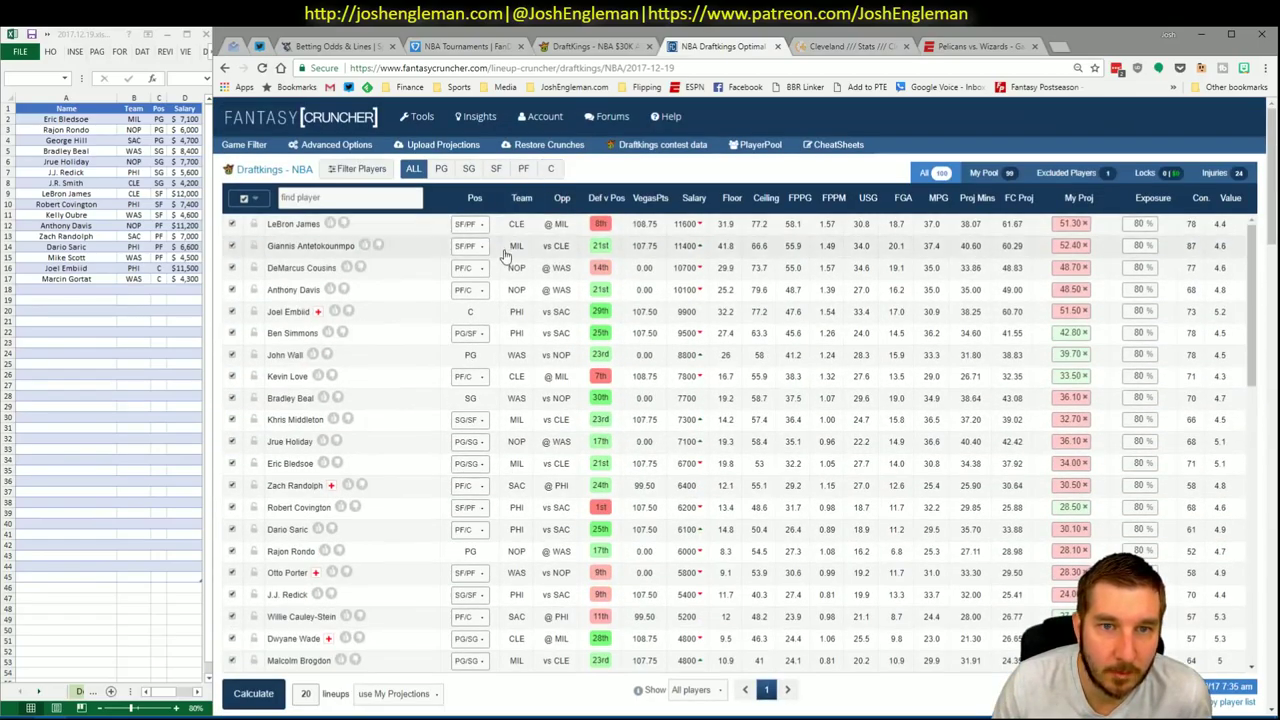
left_click(469, 169)
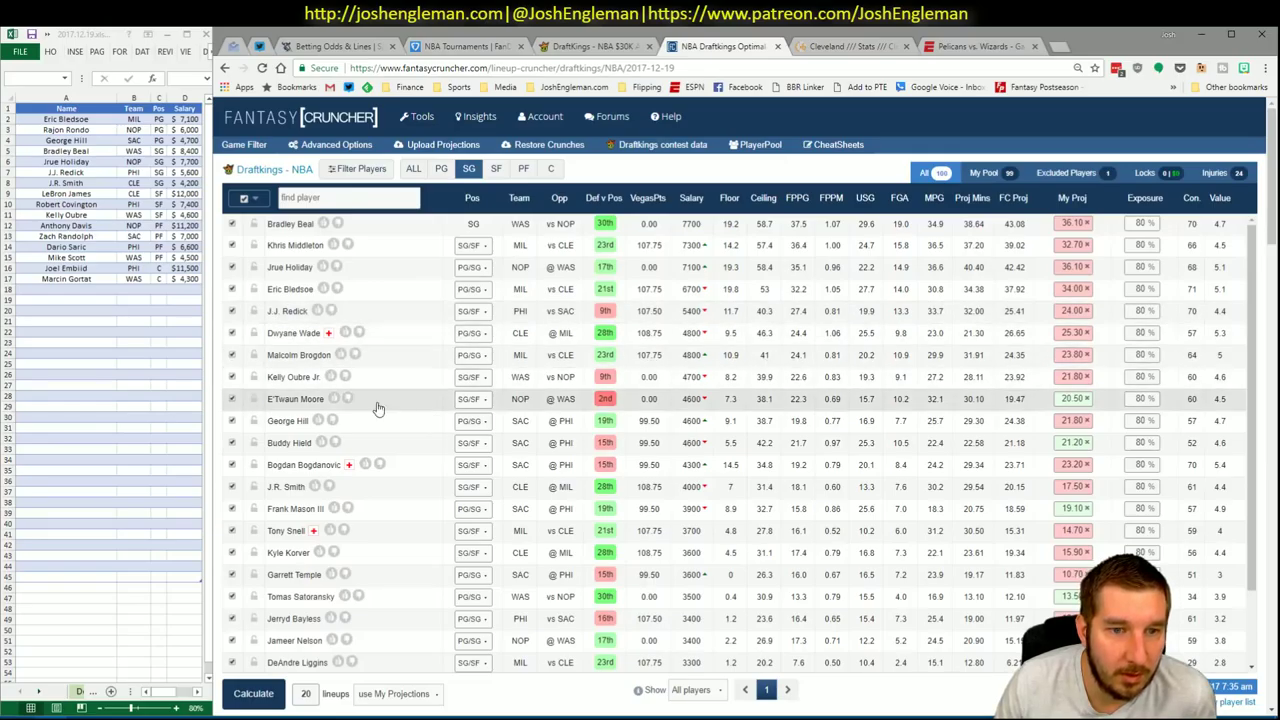
left_click(359, 332)
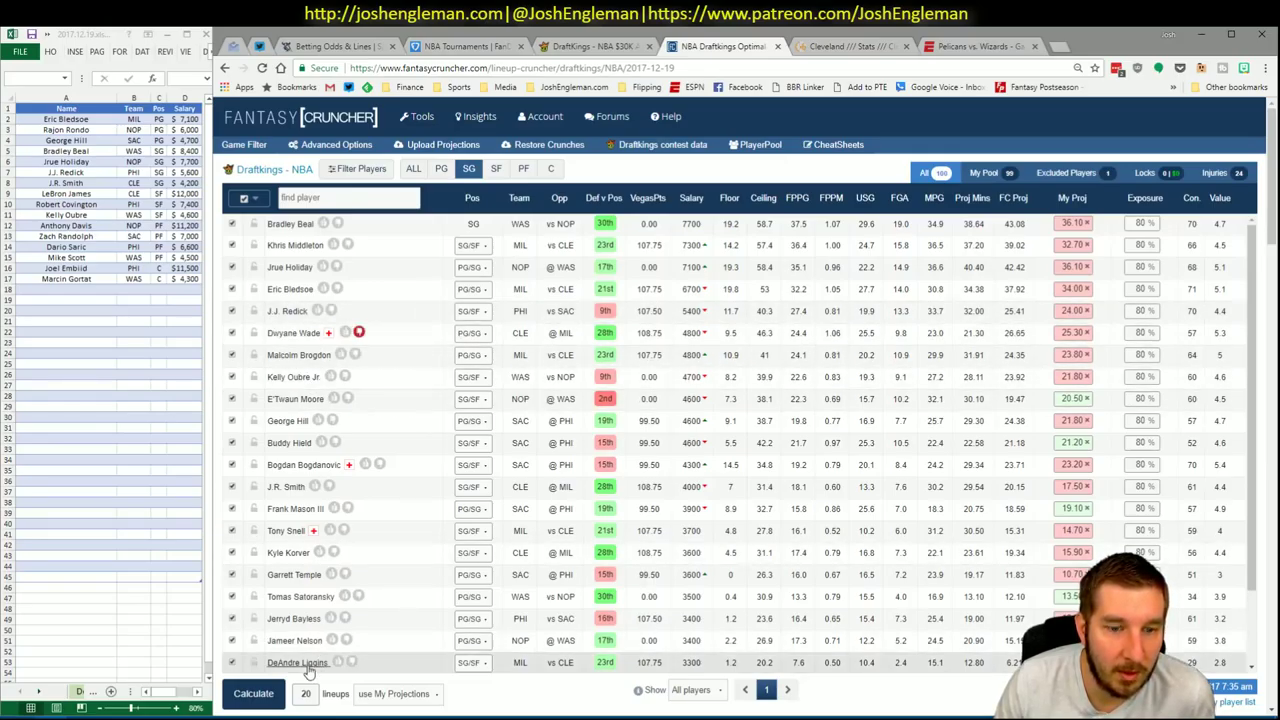
left_click(262, 695)
Fade Bogdan Bogdanovic and generate another set of 20 lineups.
scroll(700, 560, "down", 3)
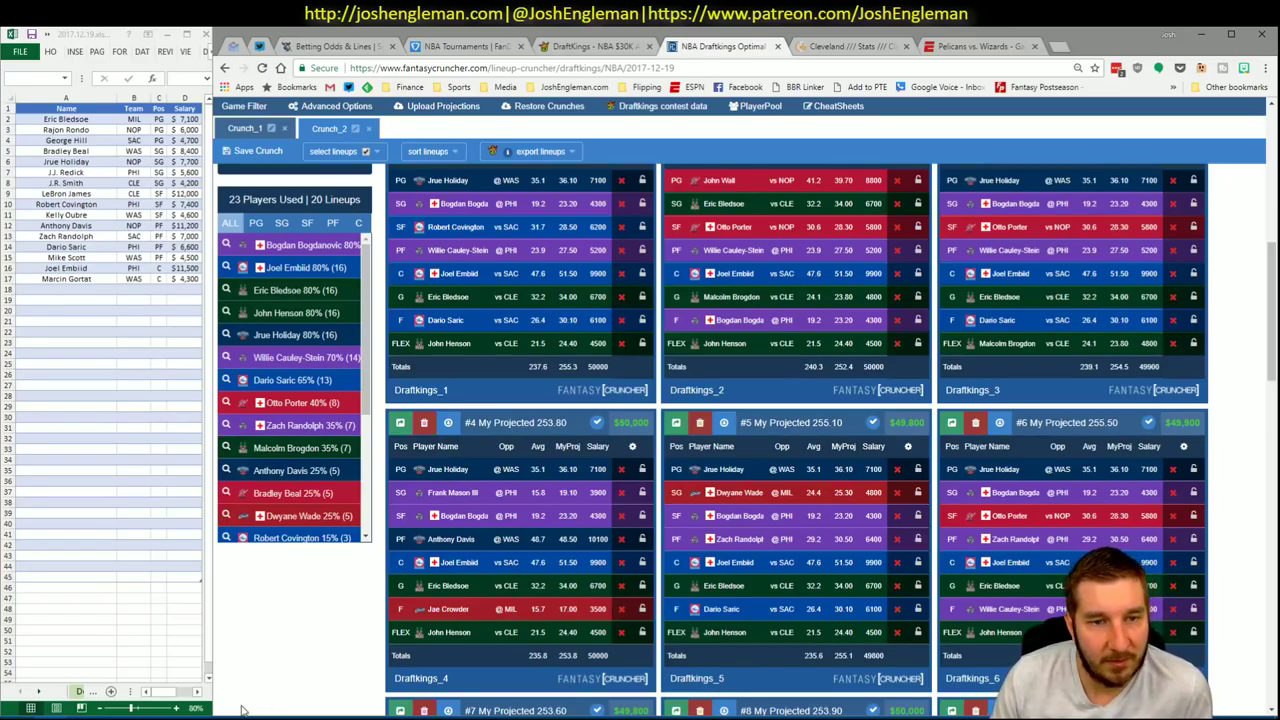
scroll(387, 409, "up", 10)
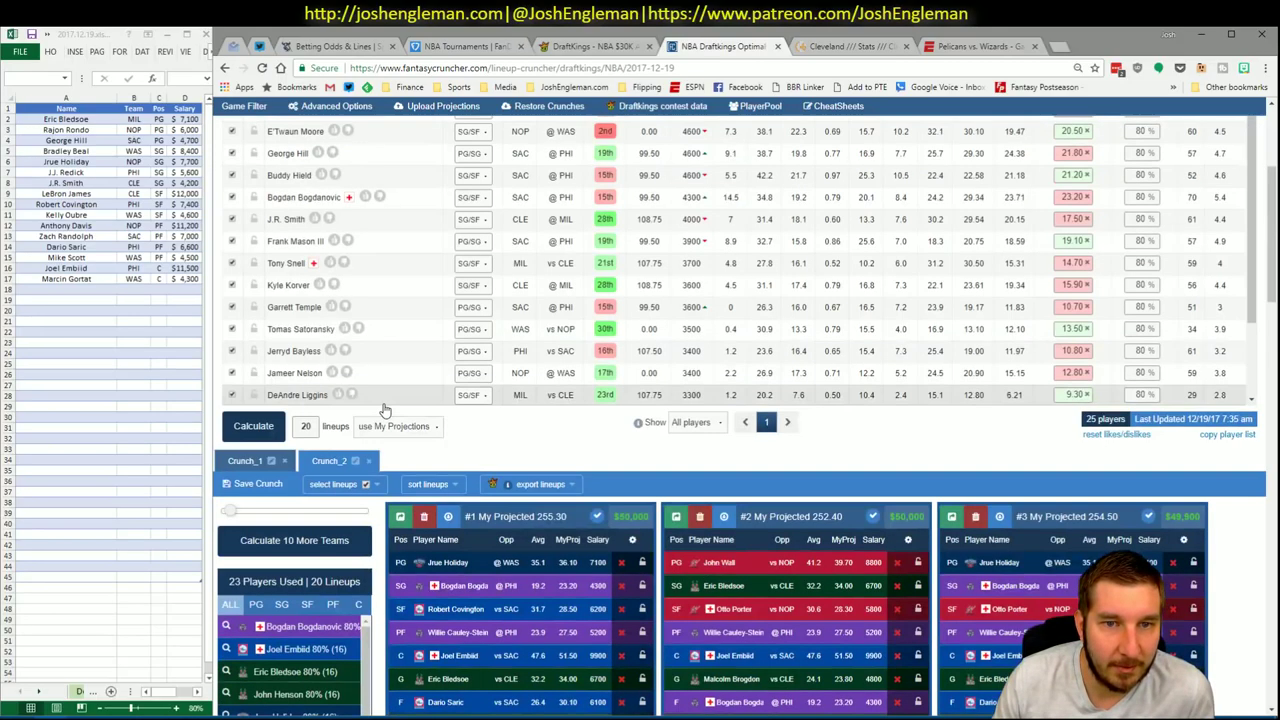
left_click(380, 465)
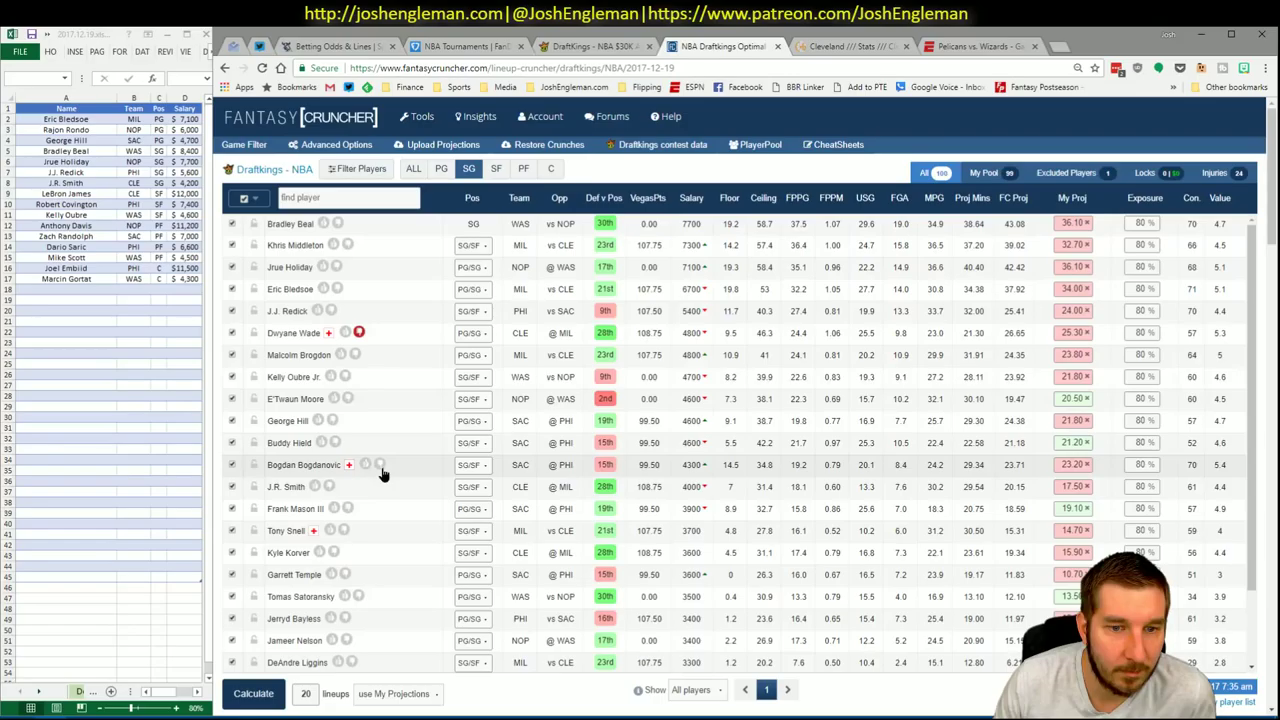
left_click(256, 694)
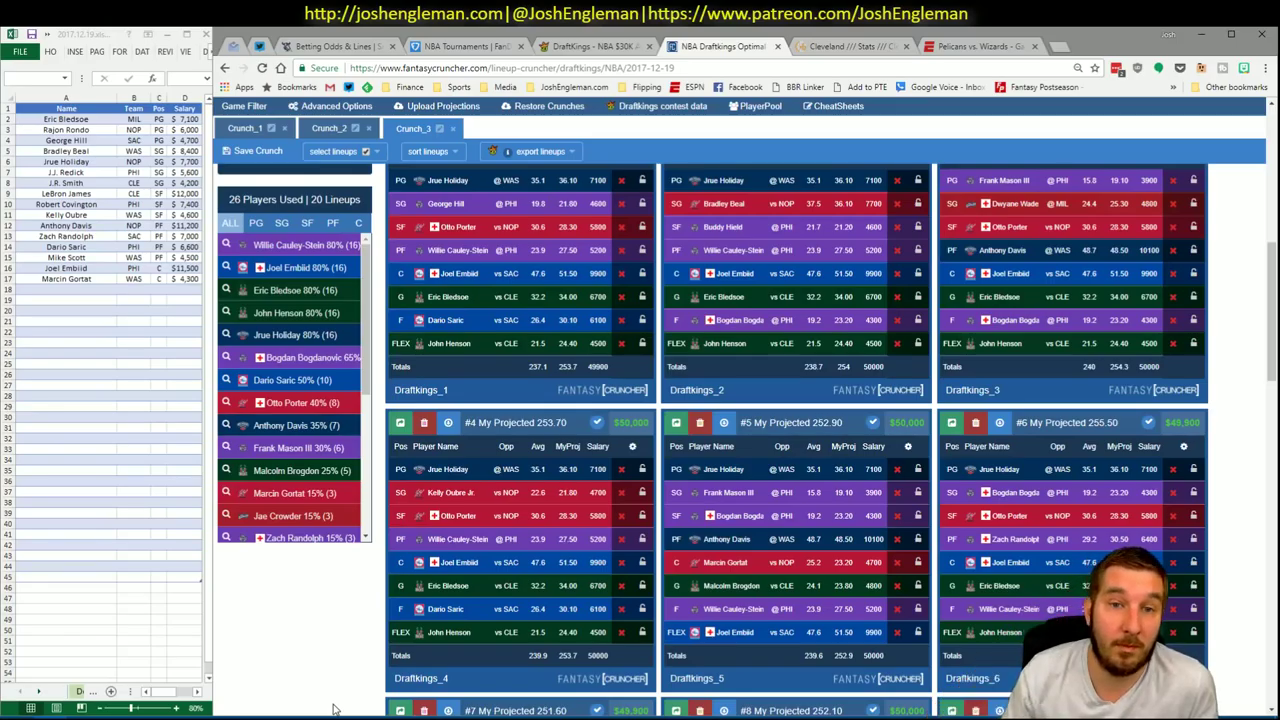
mouse_move(110, 716)
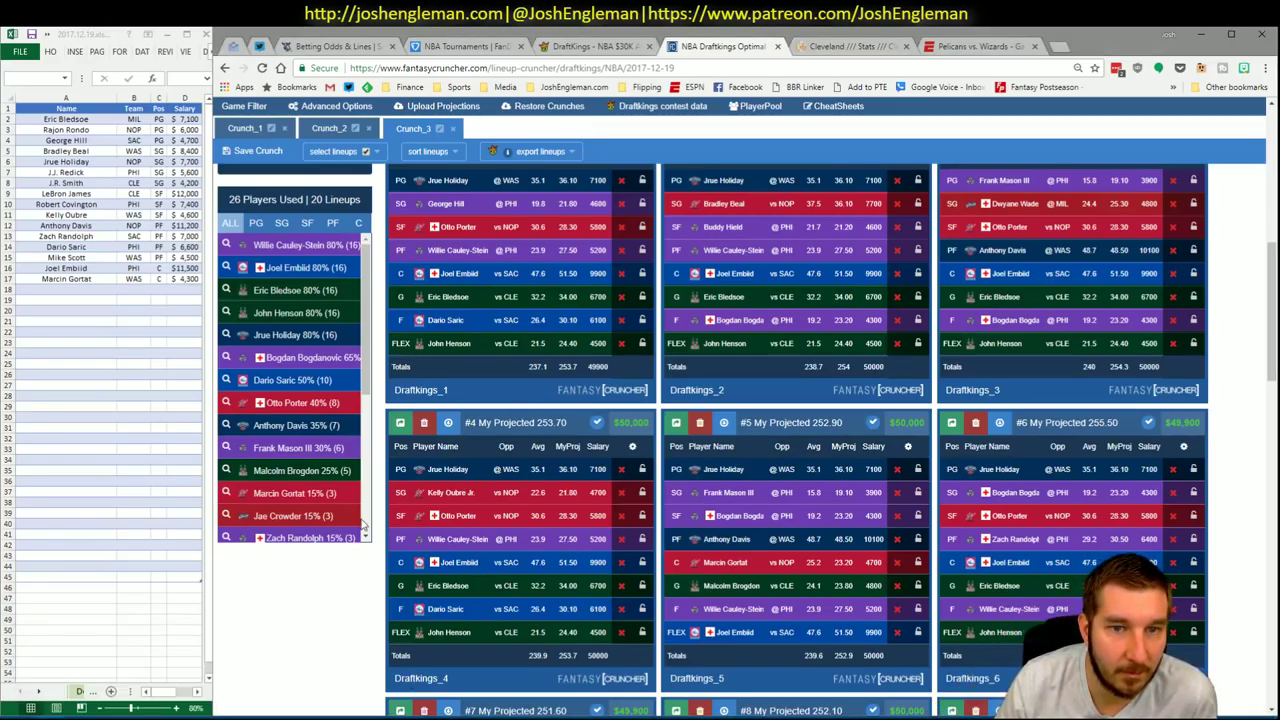
Filter to C players, lower John Henson's exposure and recrunch to produce Crunch_5.
scroll(389, 368, "up", 5)
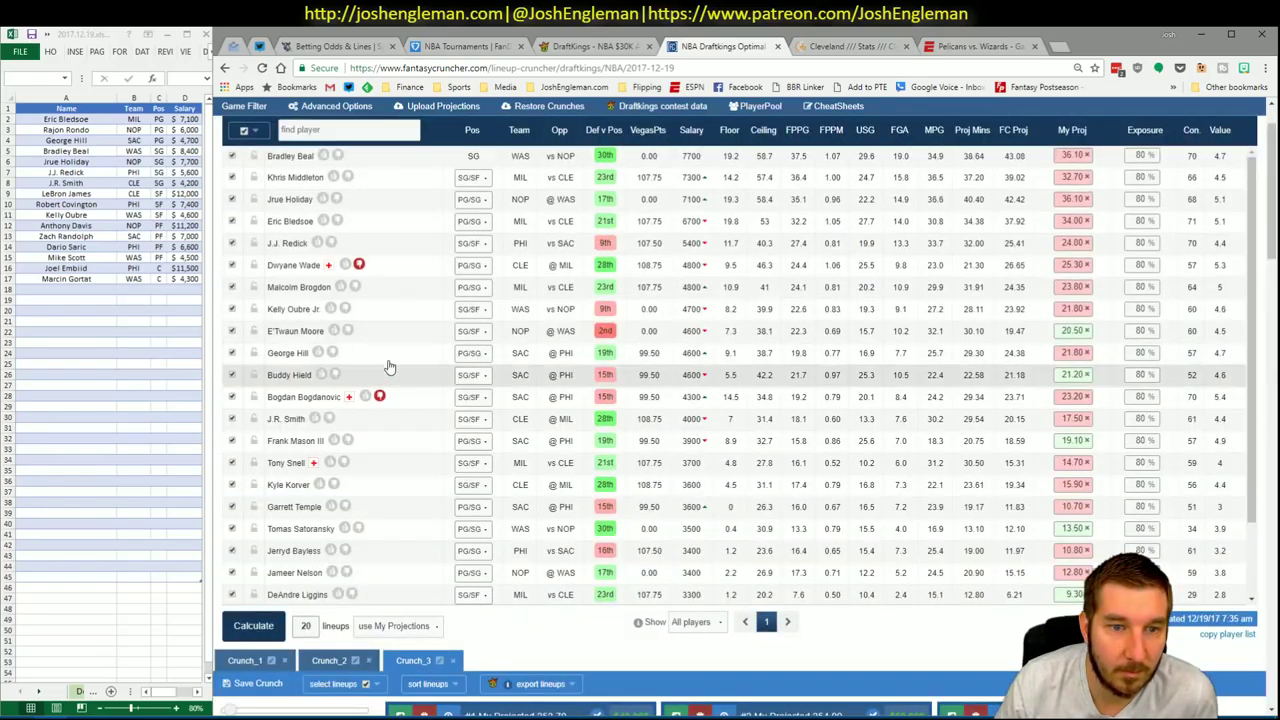
scroll(530, 192, "up", 1)
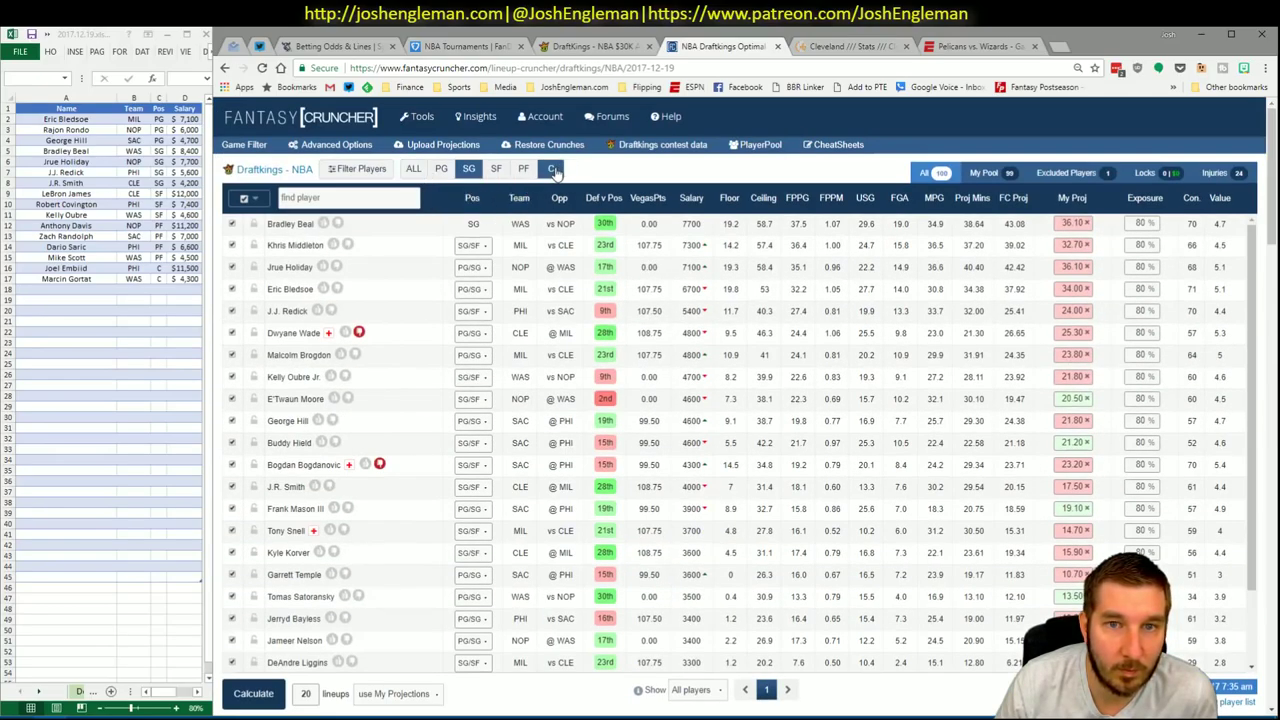
left_click(551, 169)
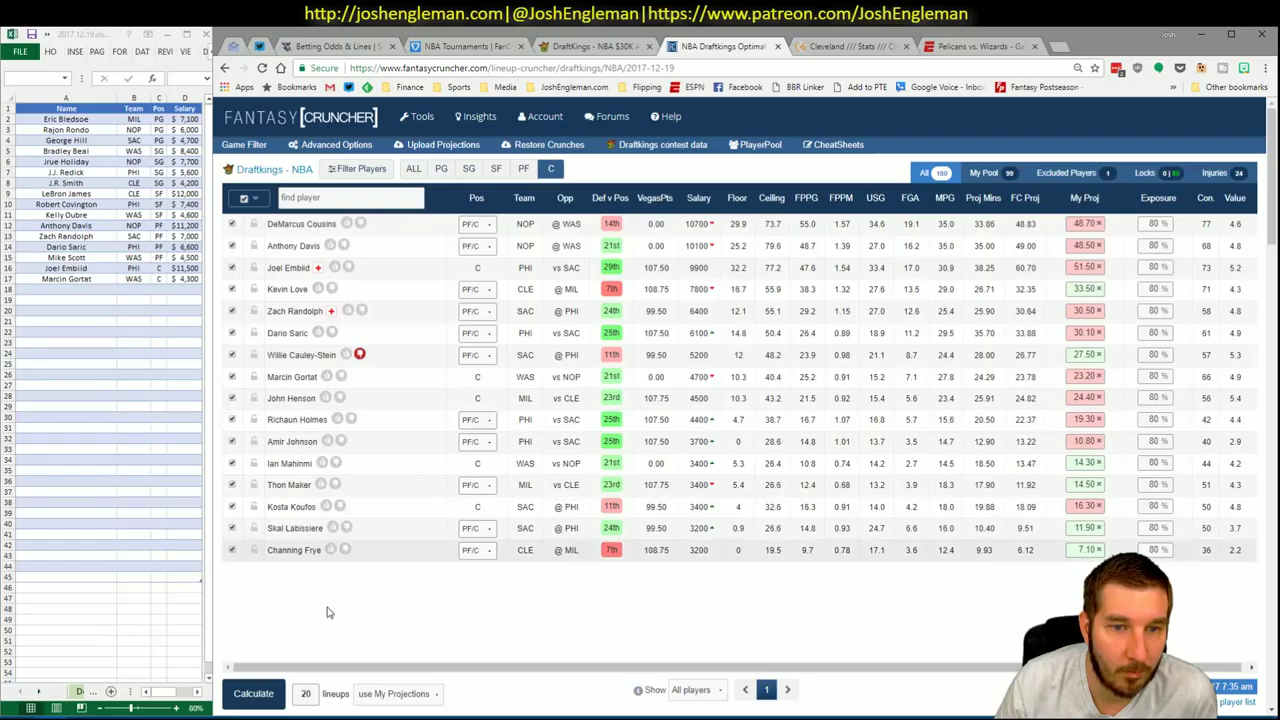
scroll(326, 609, "down", 8)
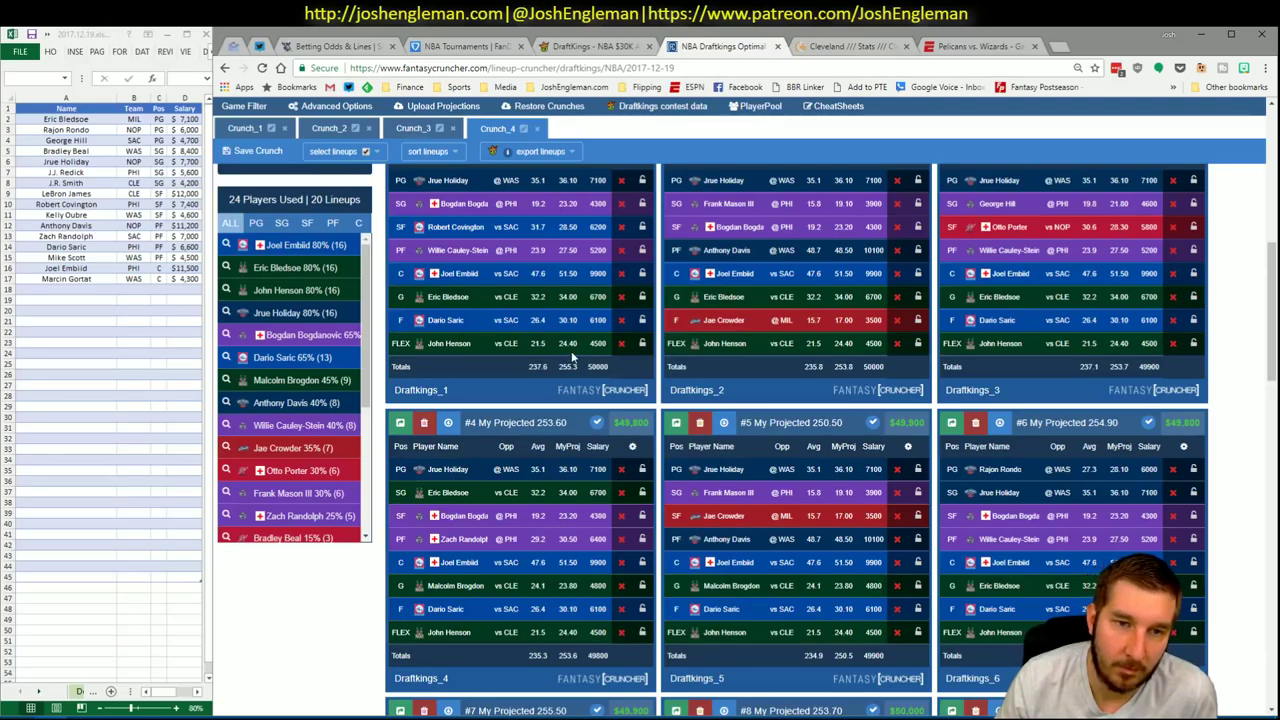
scroll(306, 625, "up", 1)
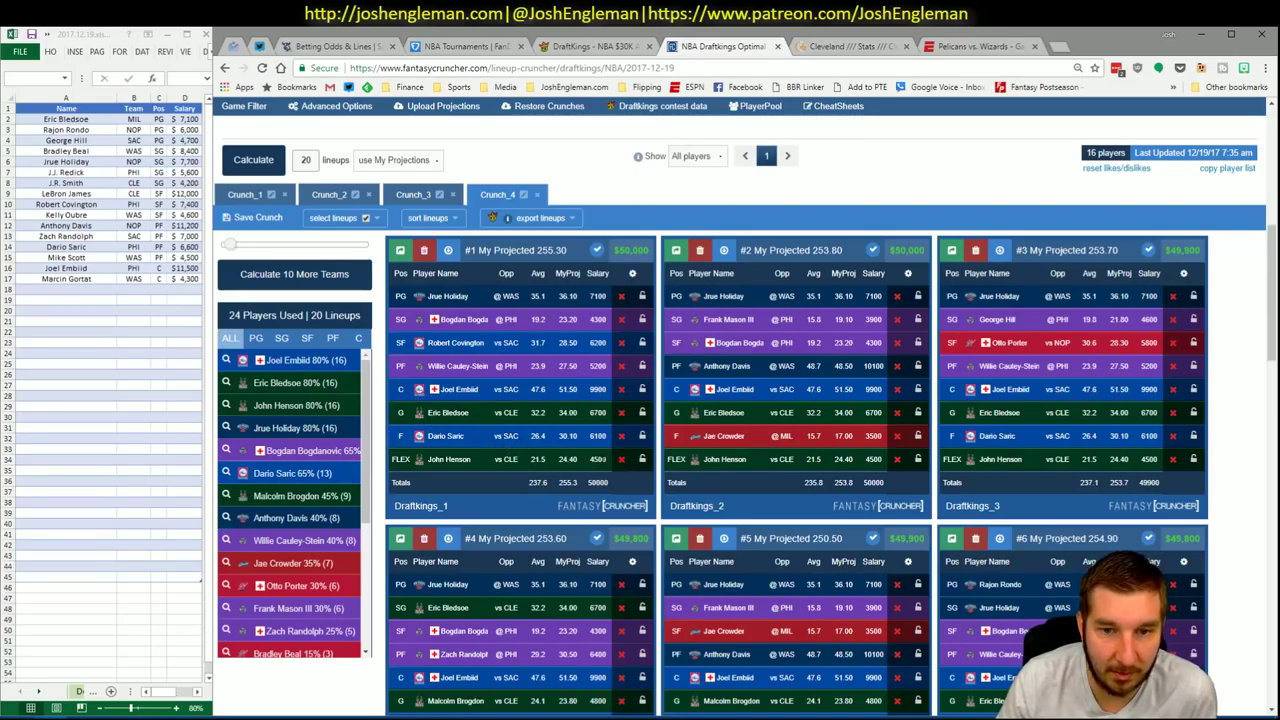
scroll(857, 200, "up", 5)
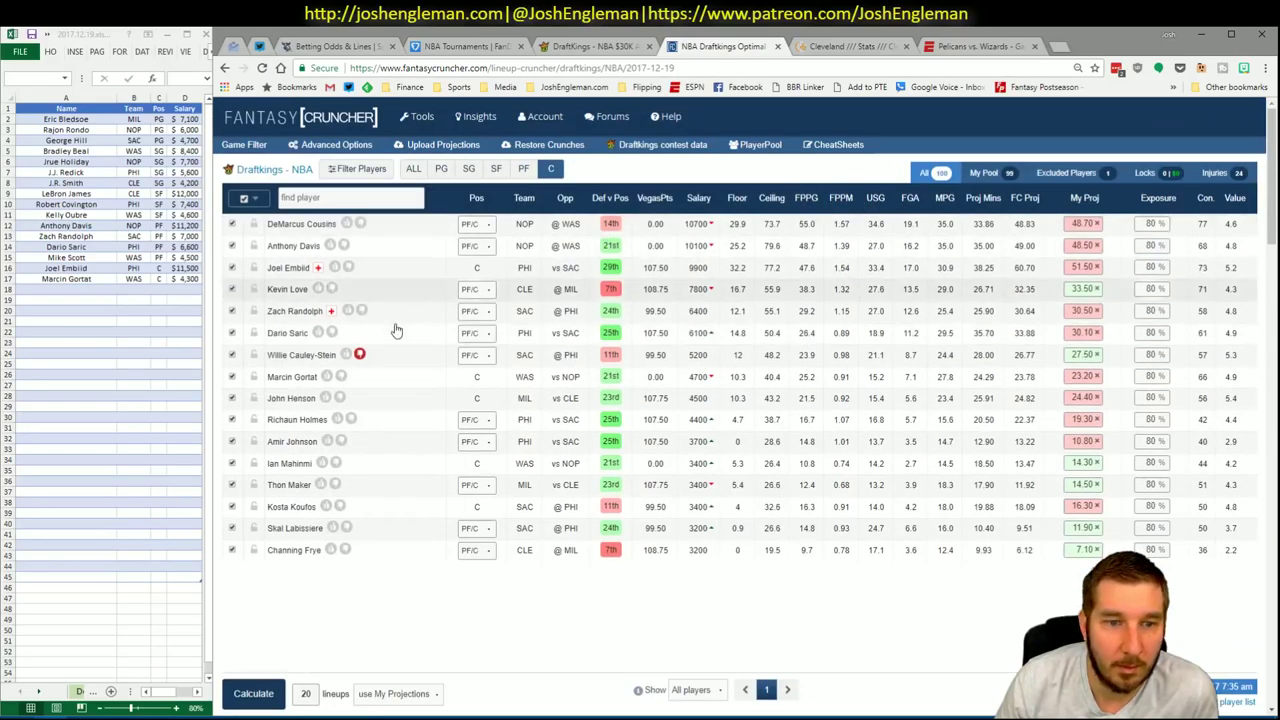
left_click(1151, 398)
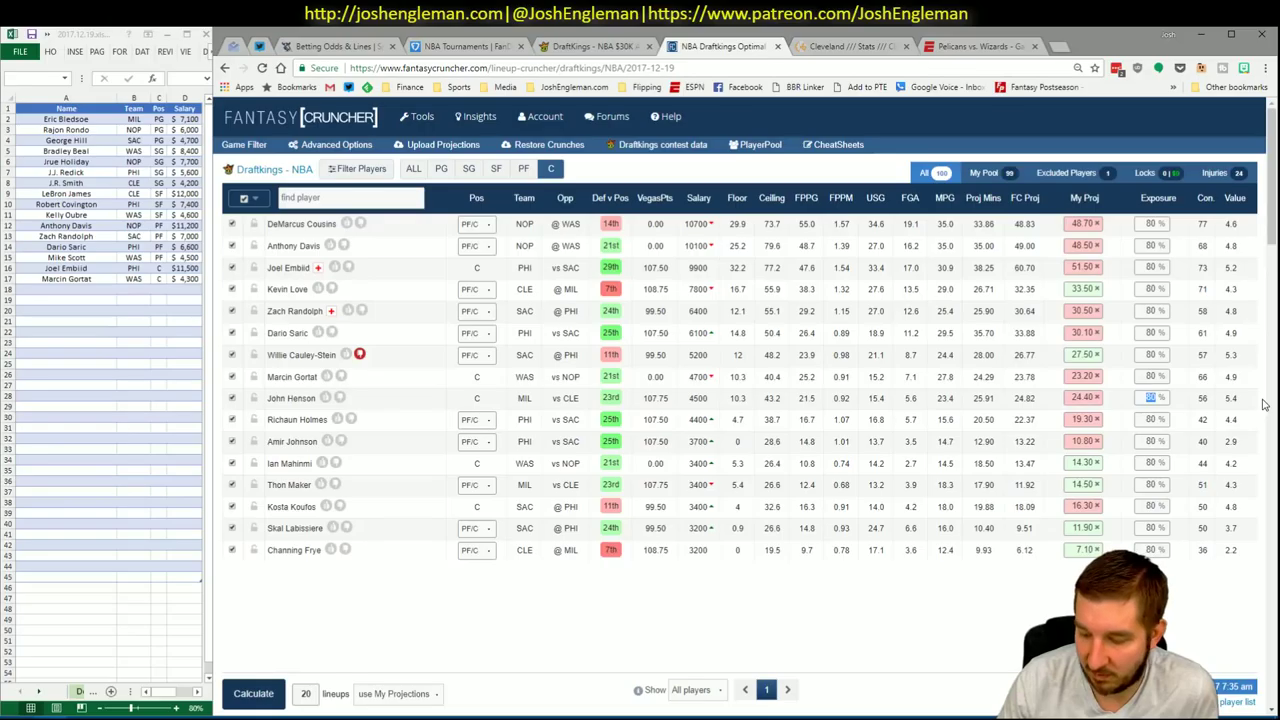
left_click(253, 693)
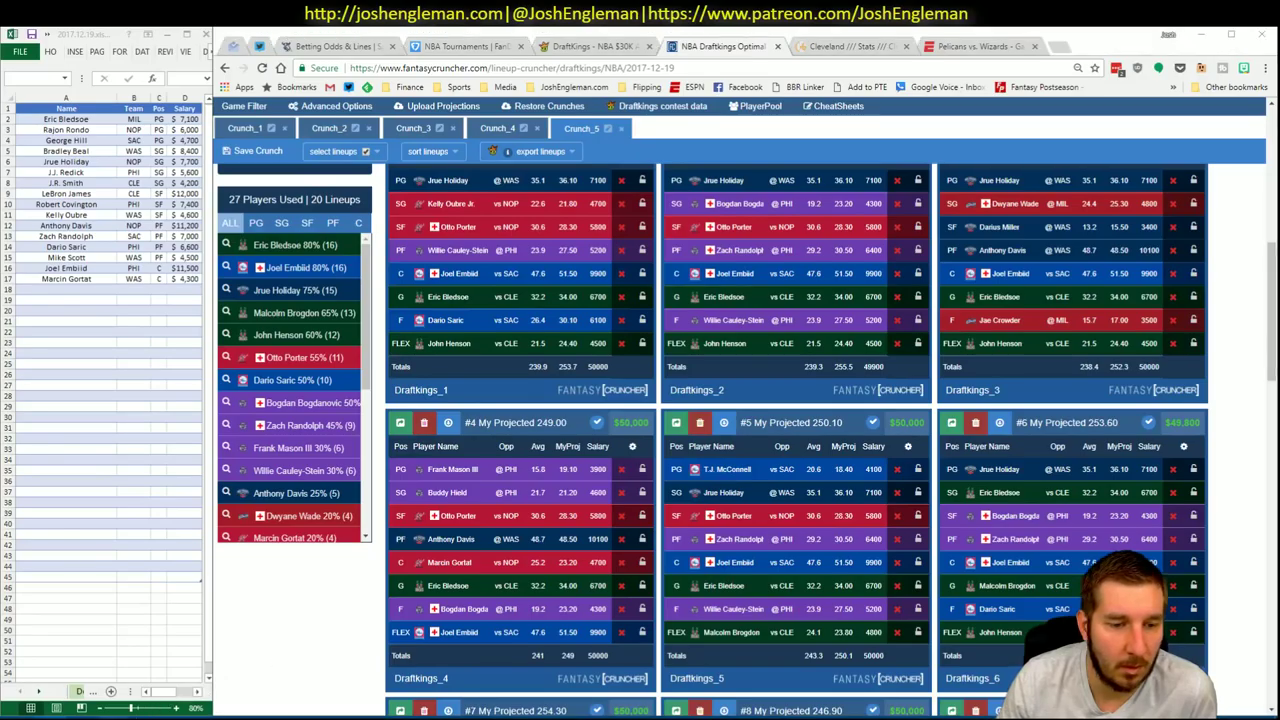
key("alt+Tab")
Set both the DK and FD pivot tables' Team filter to MIL, then return to Fantasy Cruncher.
left_click(462, 691)
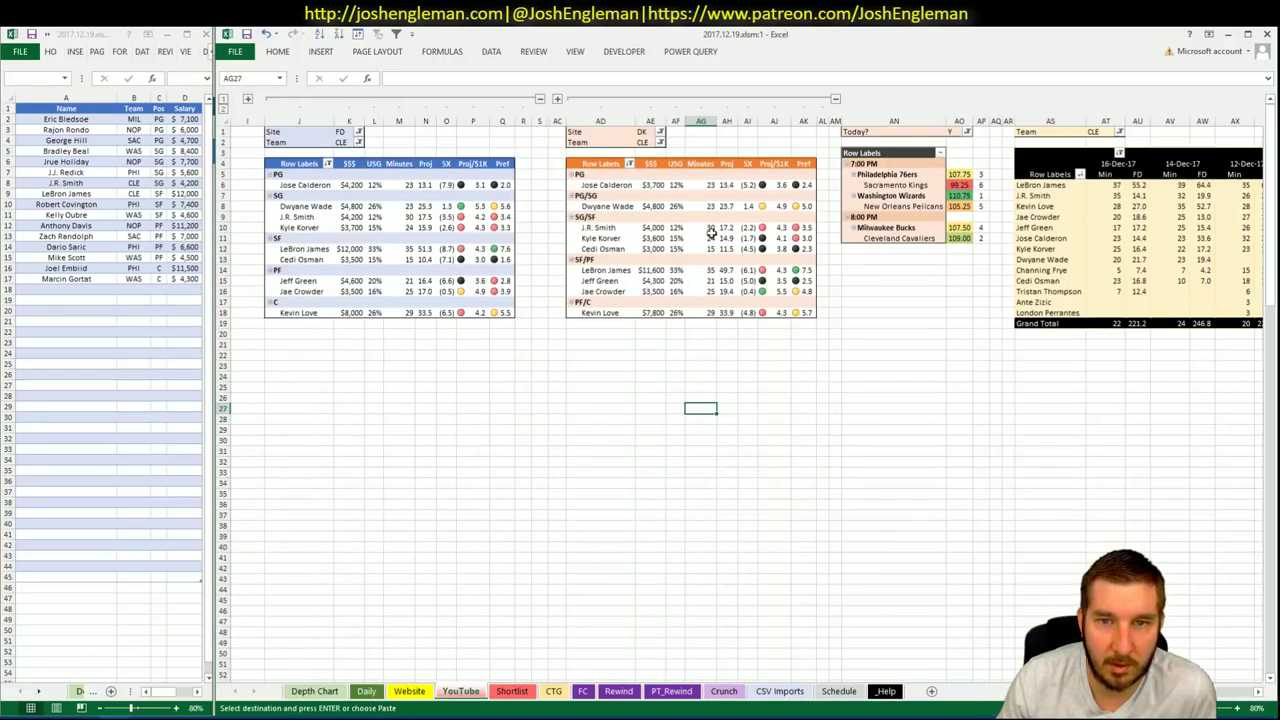
left_click(648, 142)
type("MIL")
key("Return")
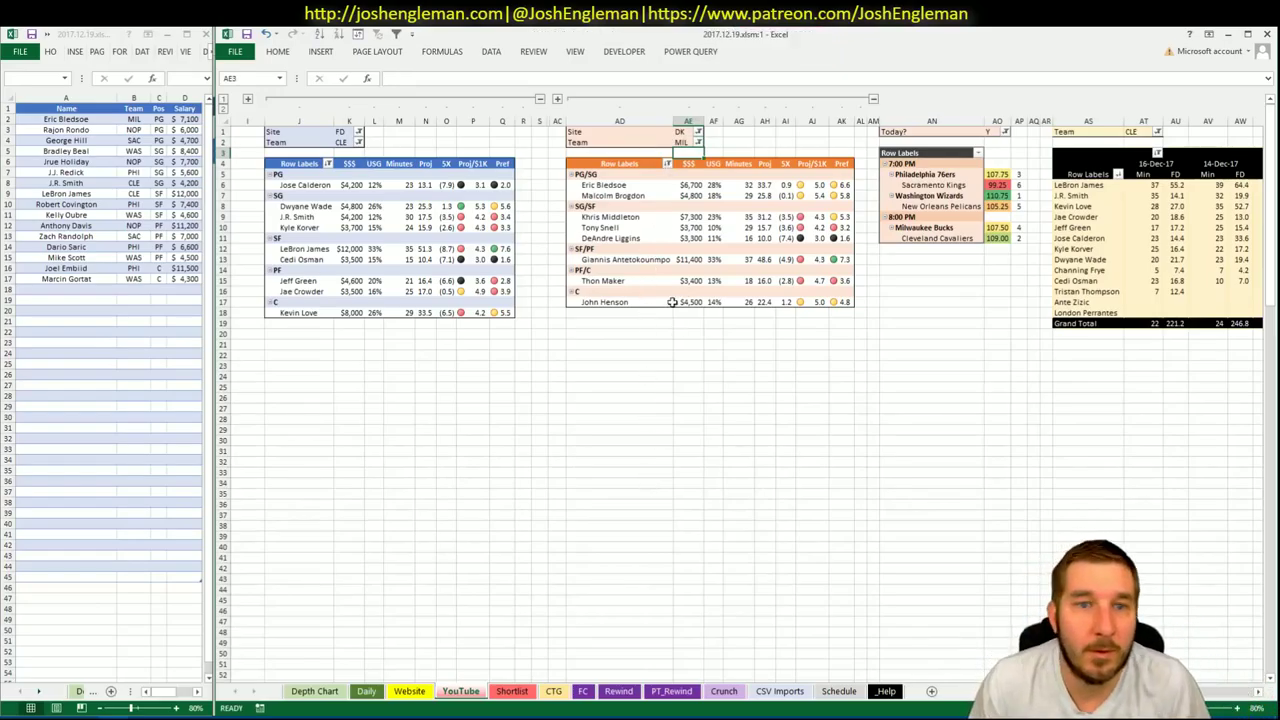
left_click(345, 142)
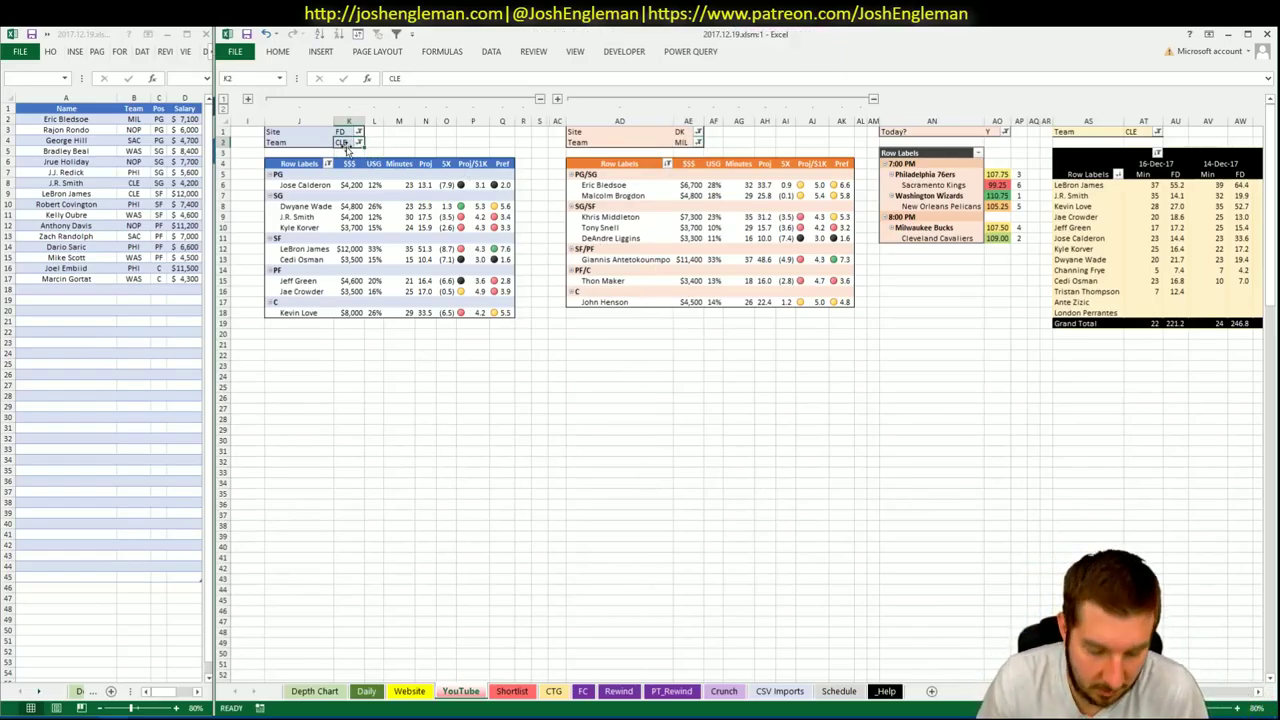
type("MIL")
key("Return")
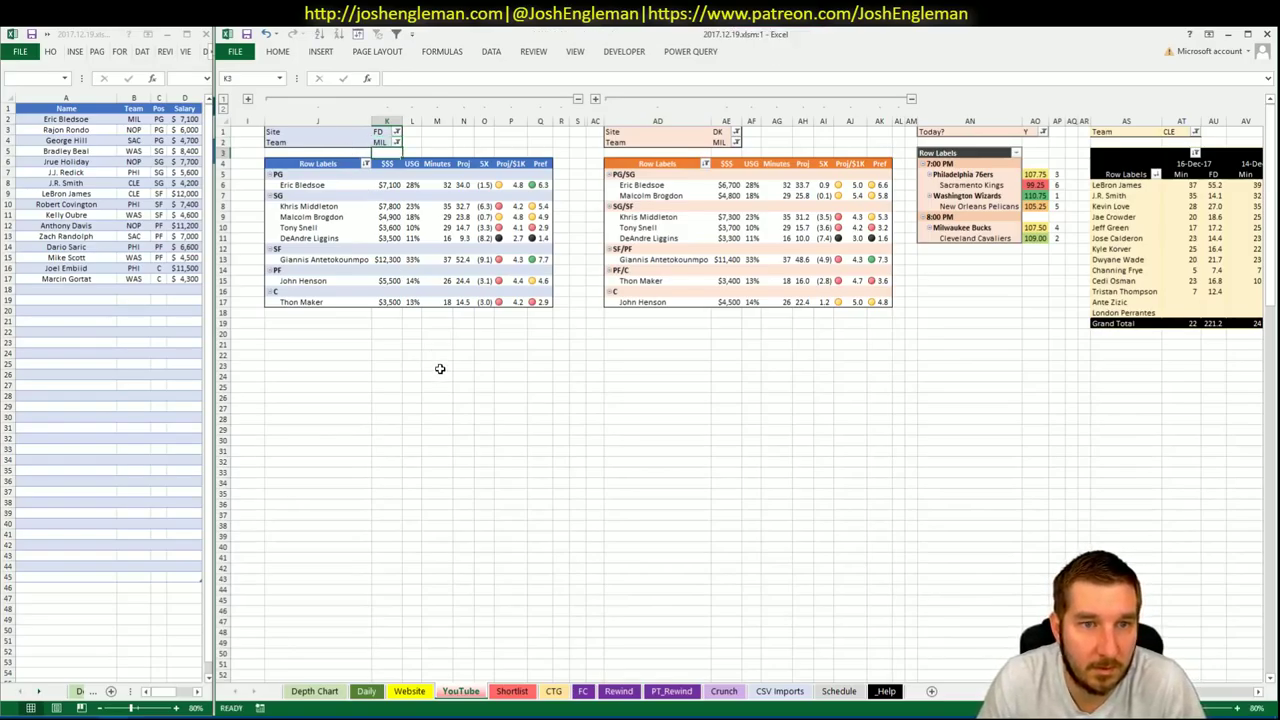
key("alt+Tab")
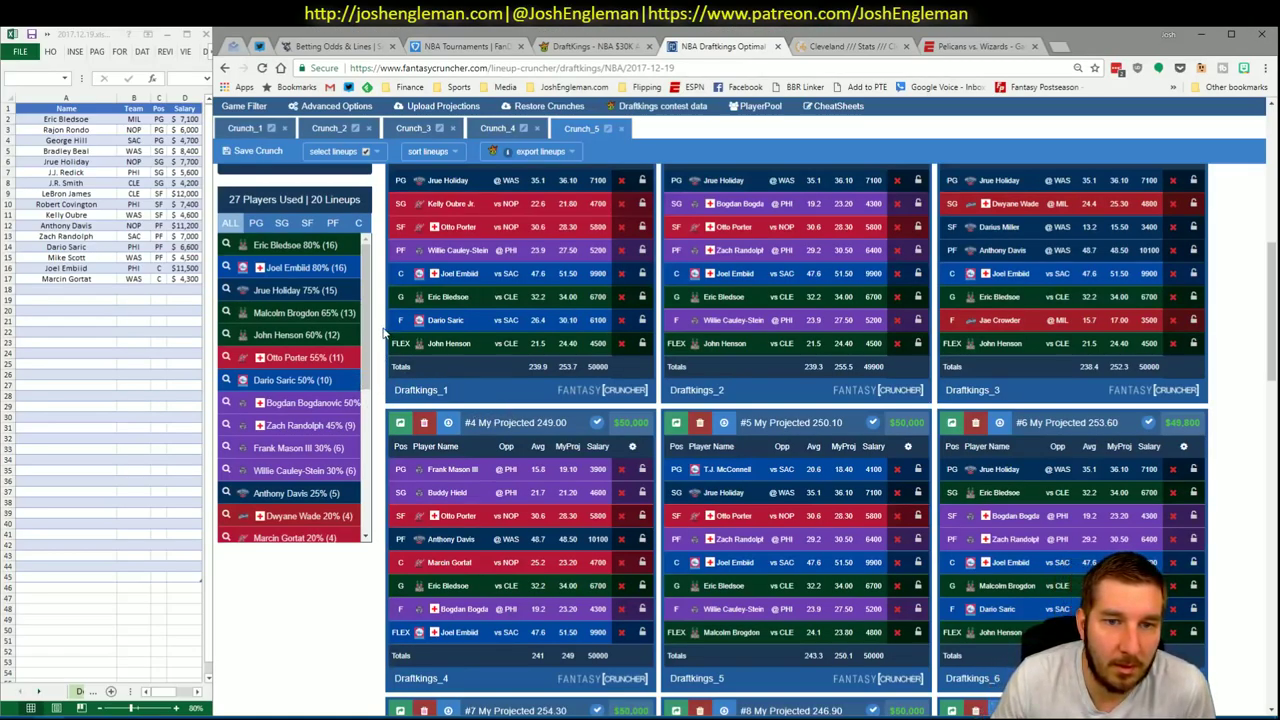
Filter the pool to shooting guards, lock Bradley Beal, and generate 20 DraftKings lineups.
scroll(380, 336, "up", 10)
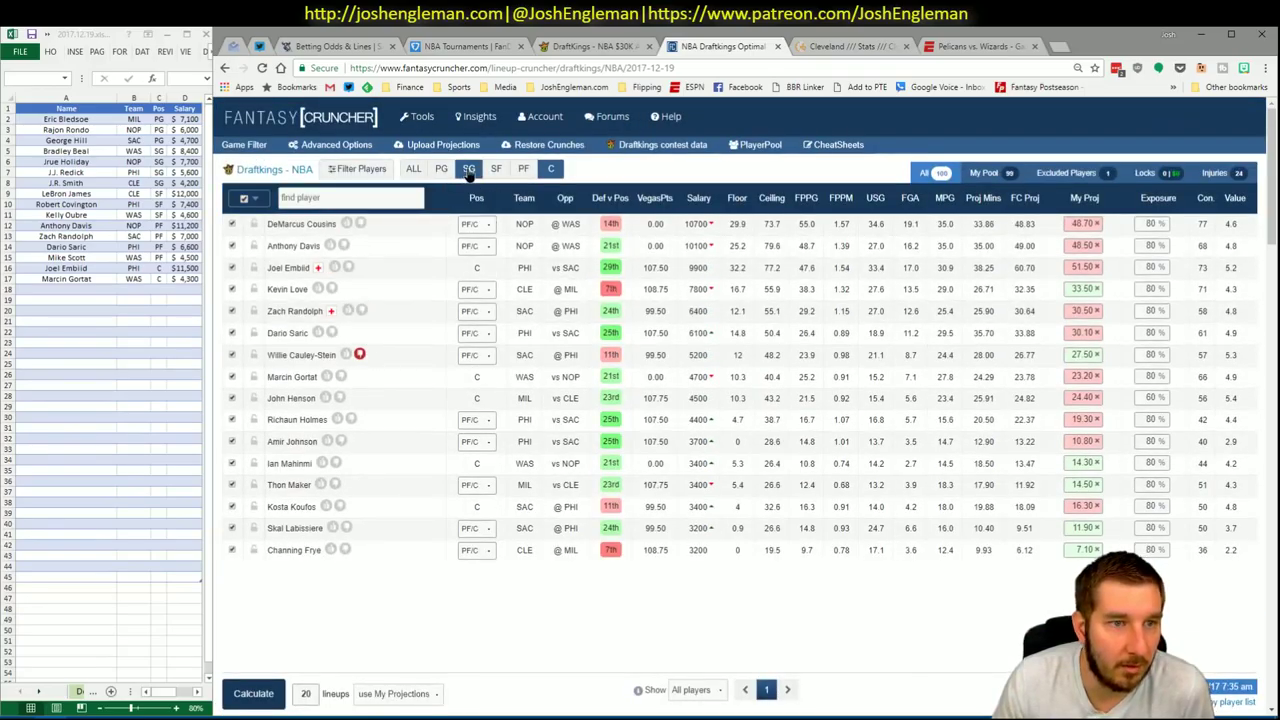
left_click(469, 169)
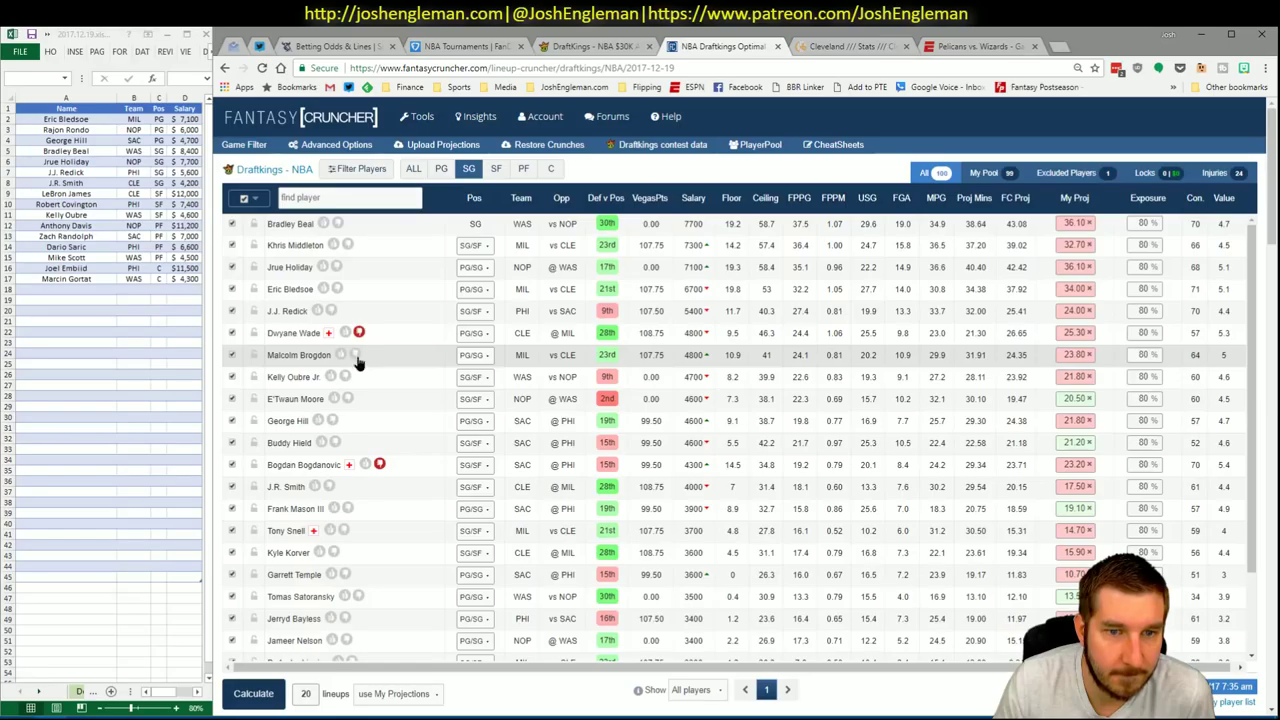
left_click(422, 170)
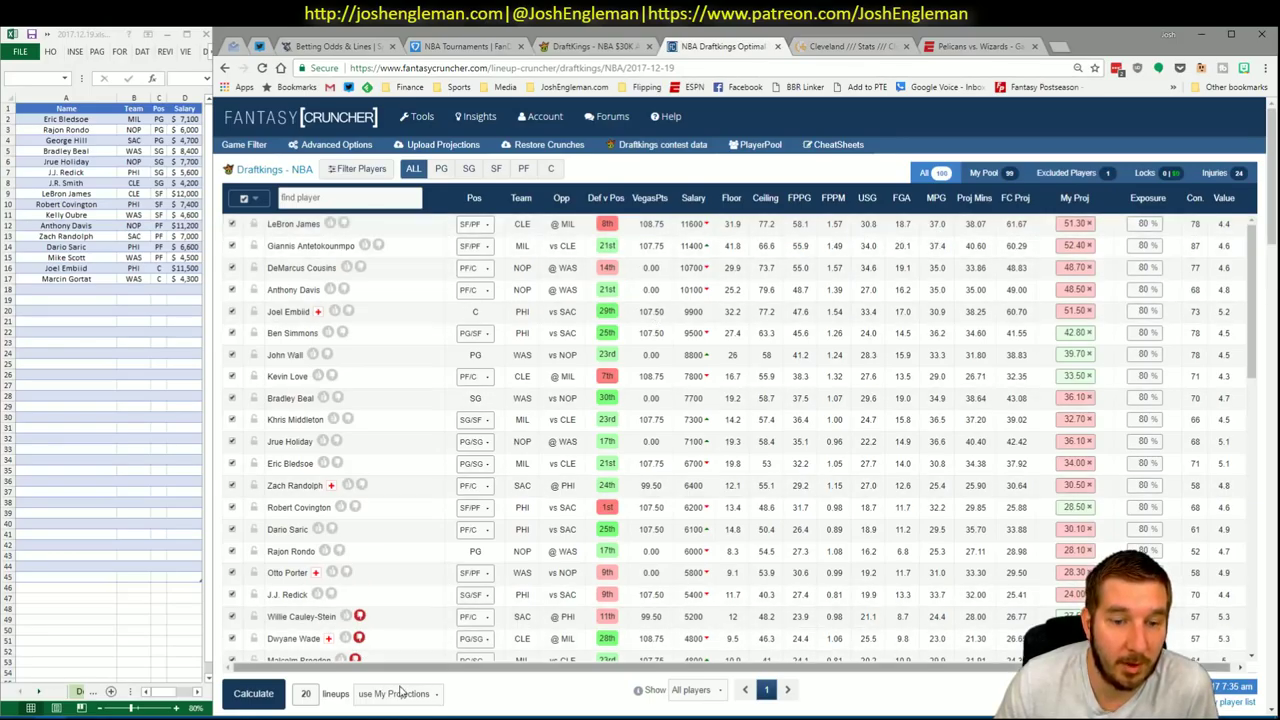
scroll(515, 687, "down", 5)
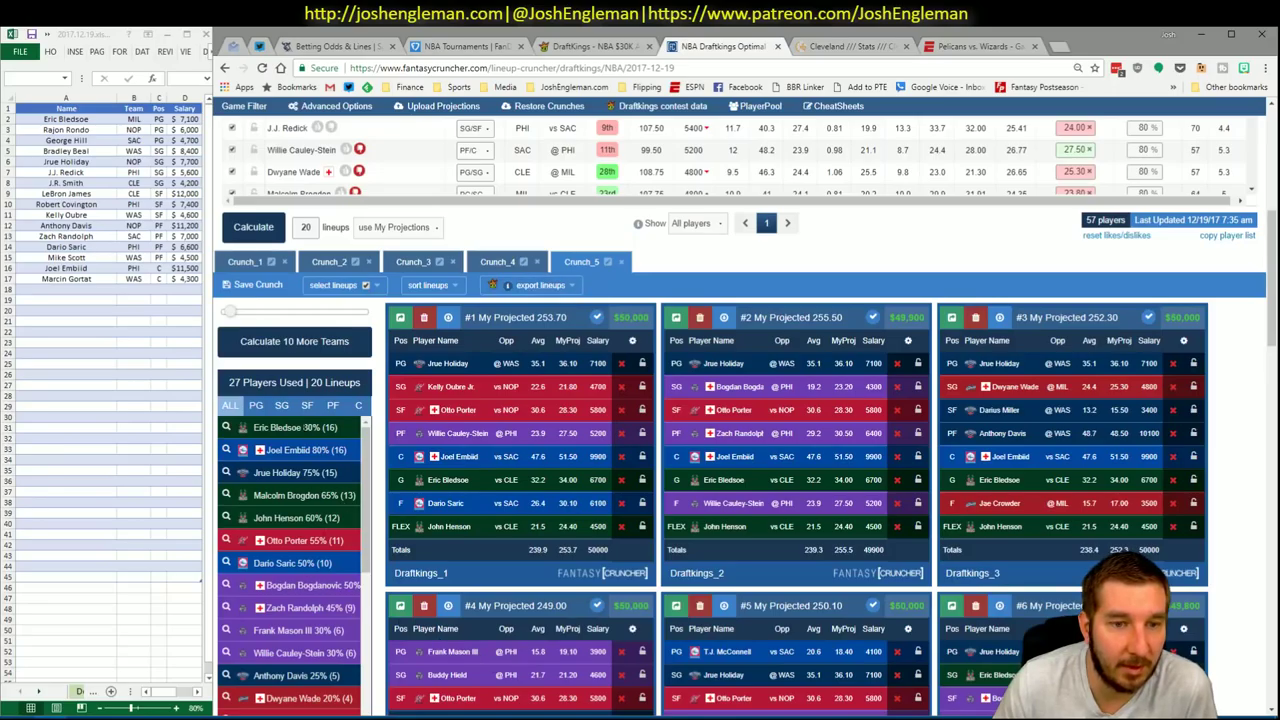
left_click(281, 405)
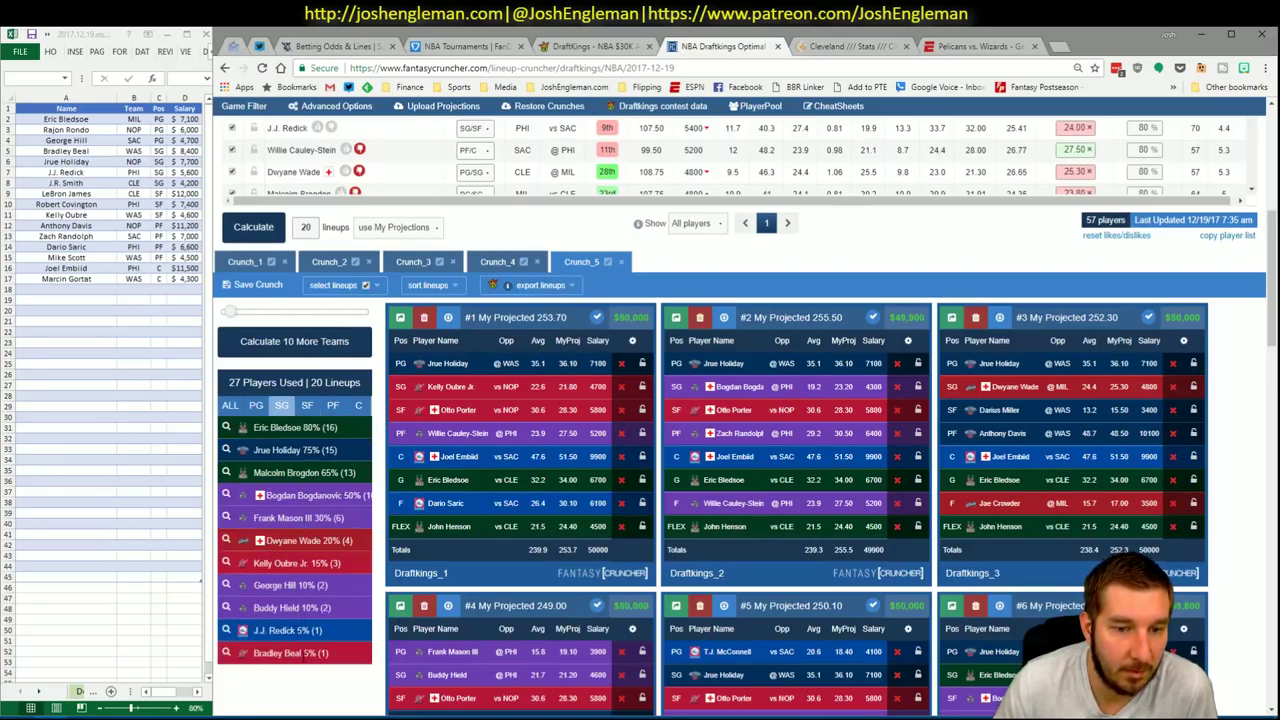
scroll(340, 423, "up", 6)
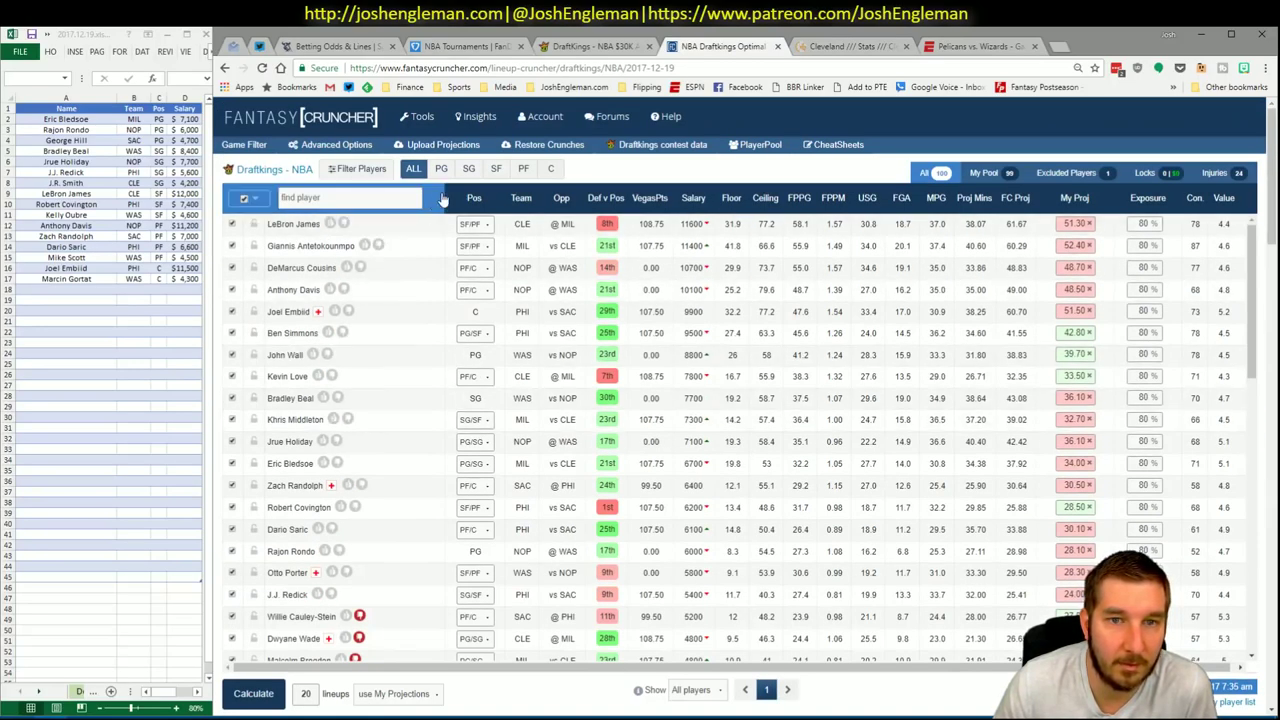
left_click(468, 168)
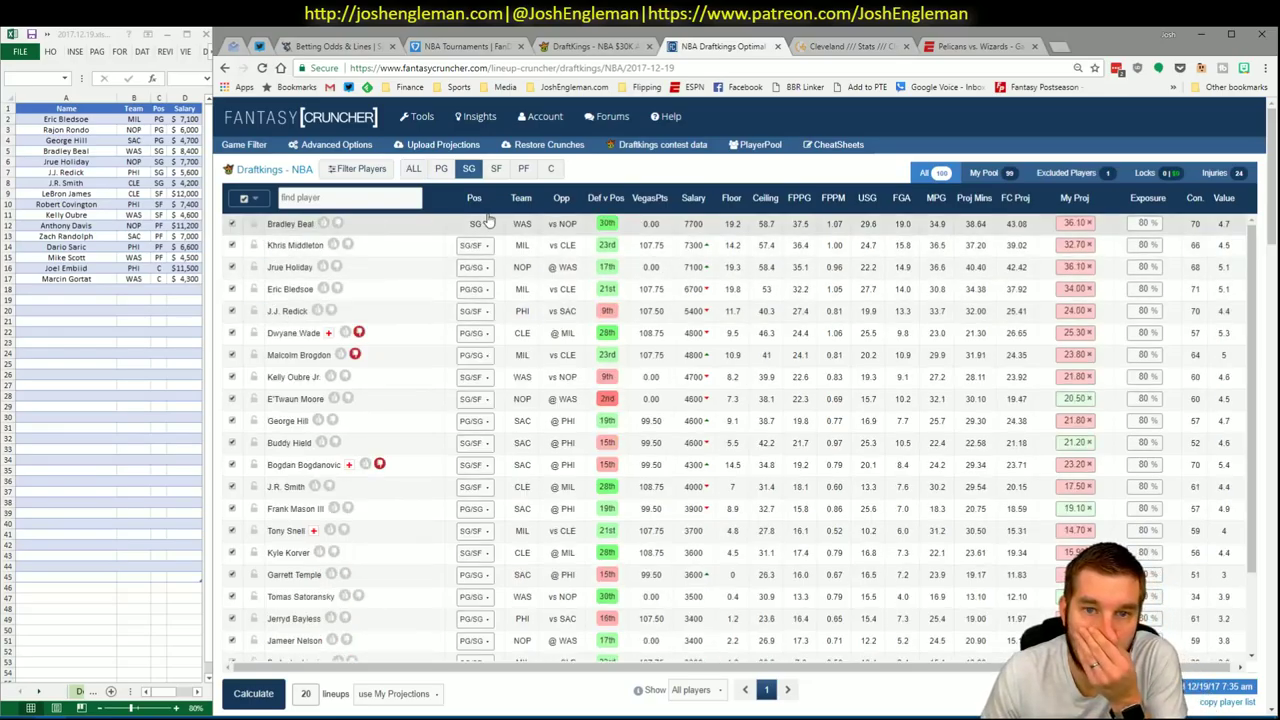
left_click(323, 223)
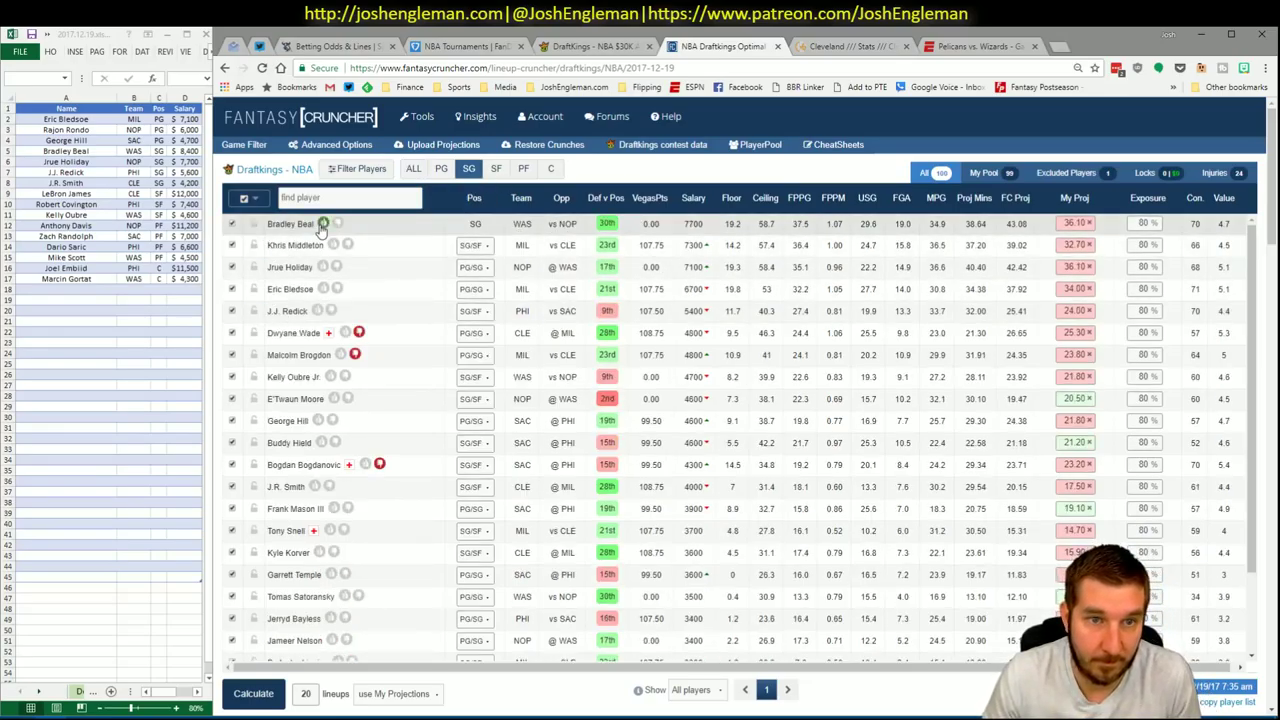
left_click(252, 693)
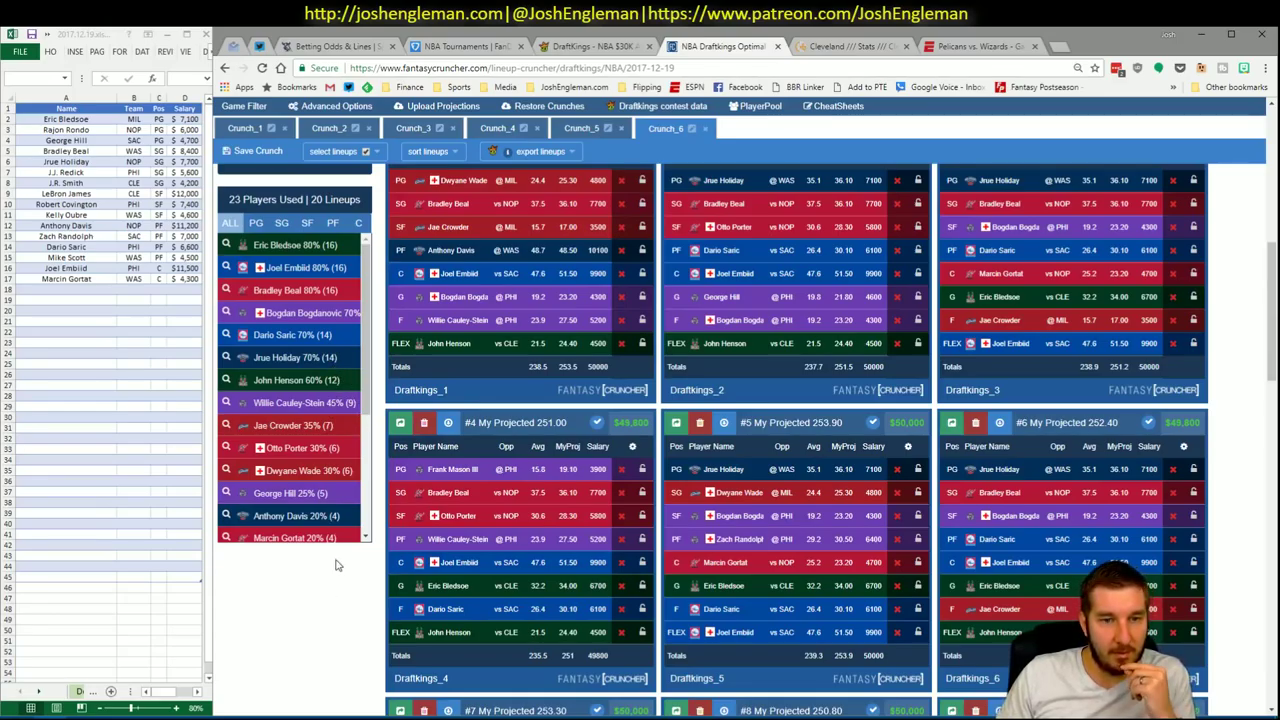
Review the new lineups' SF, PF, C and SG player exposures.
left_click(312, 224)
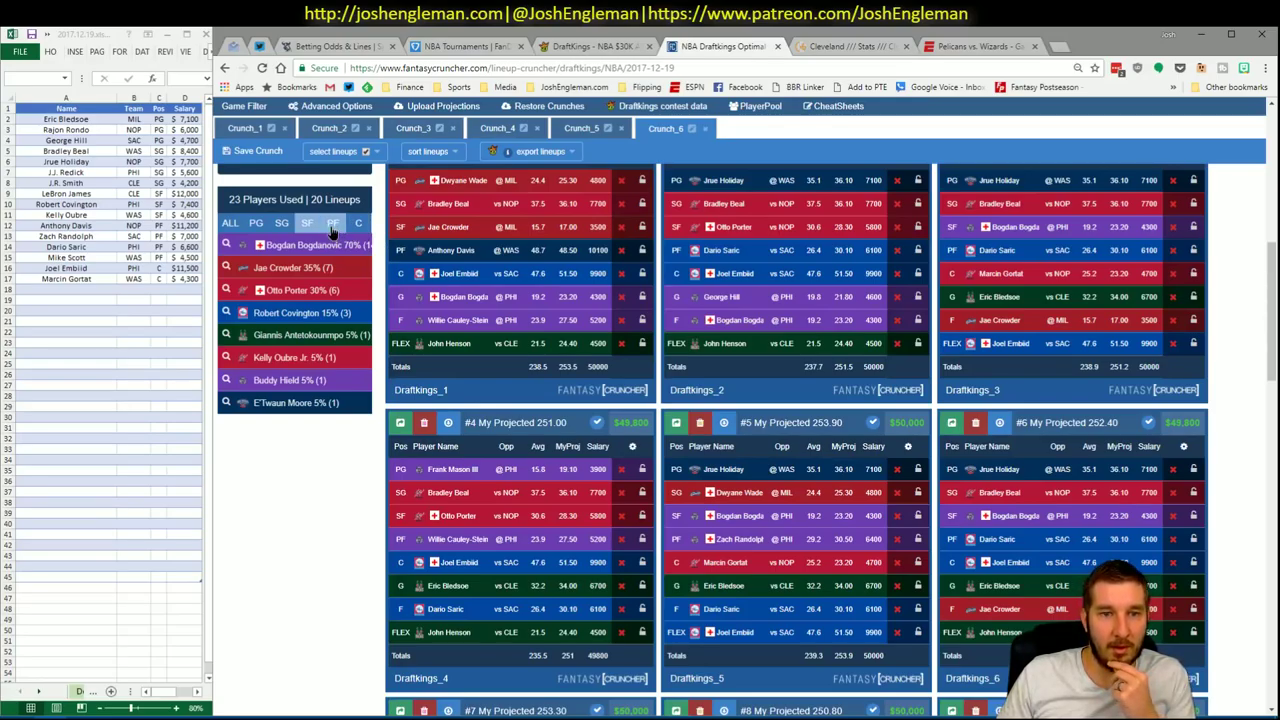
left_click(333, 228)
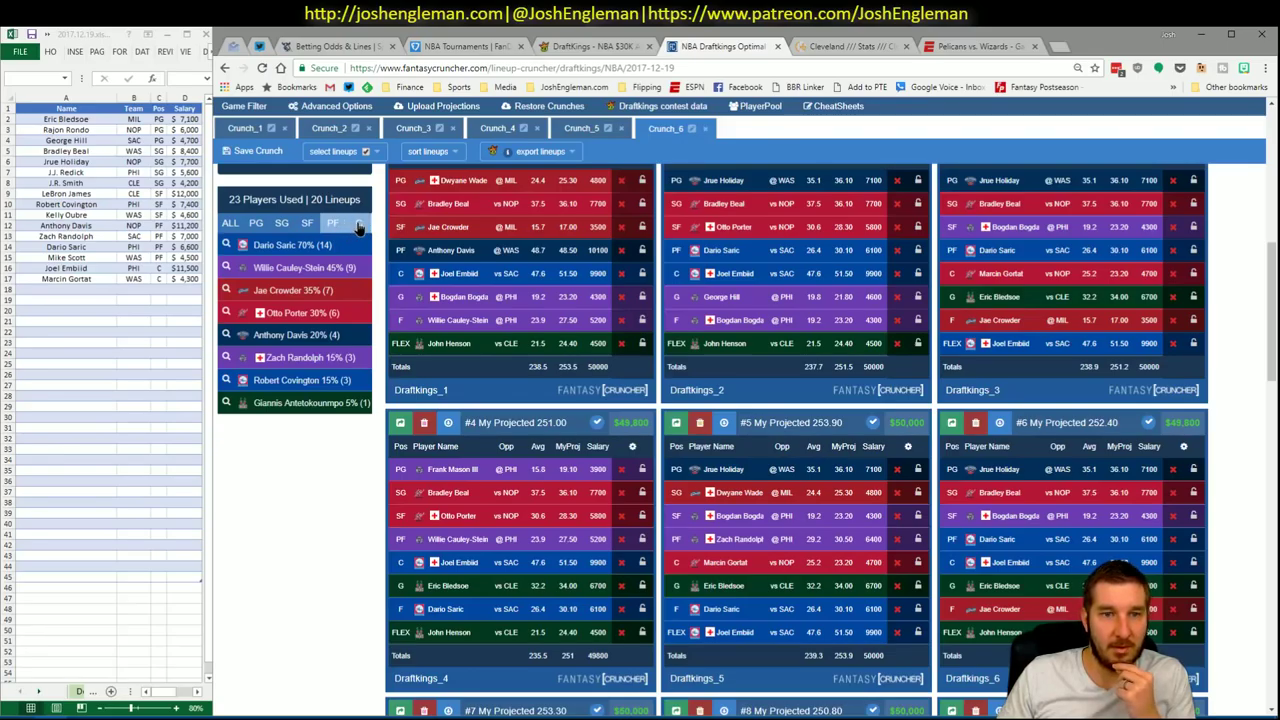
left_click(360, 227)
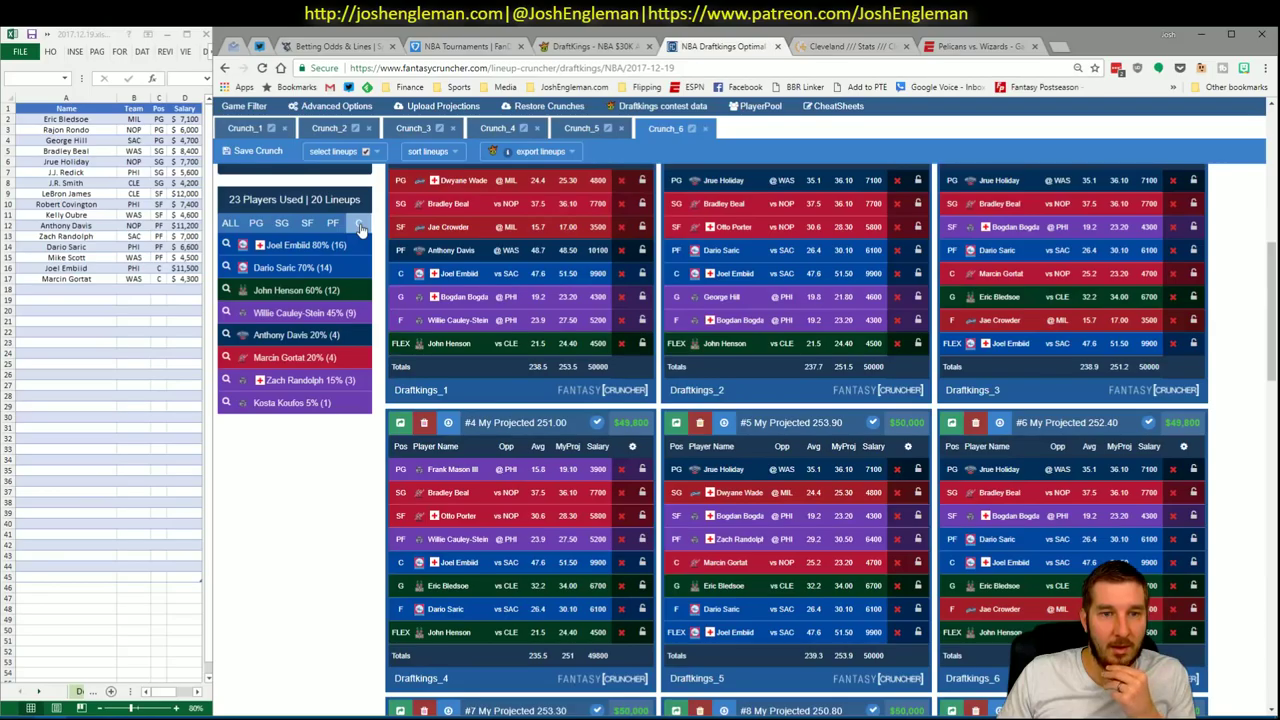
left_click(281, 227)
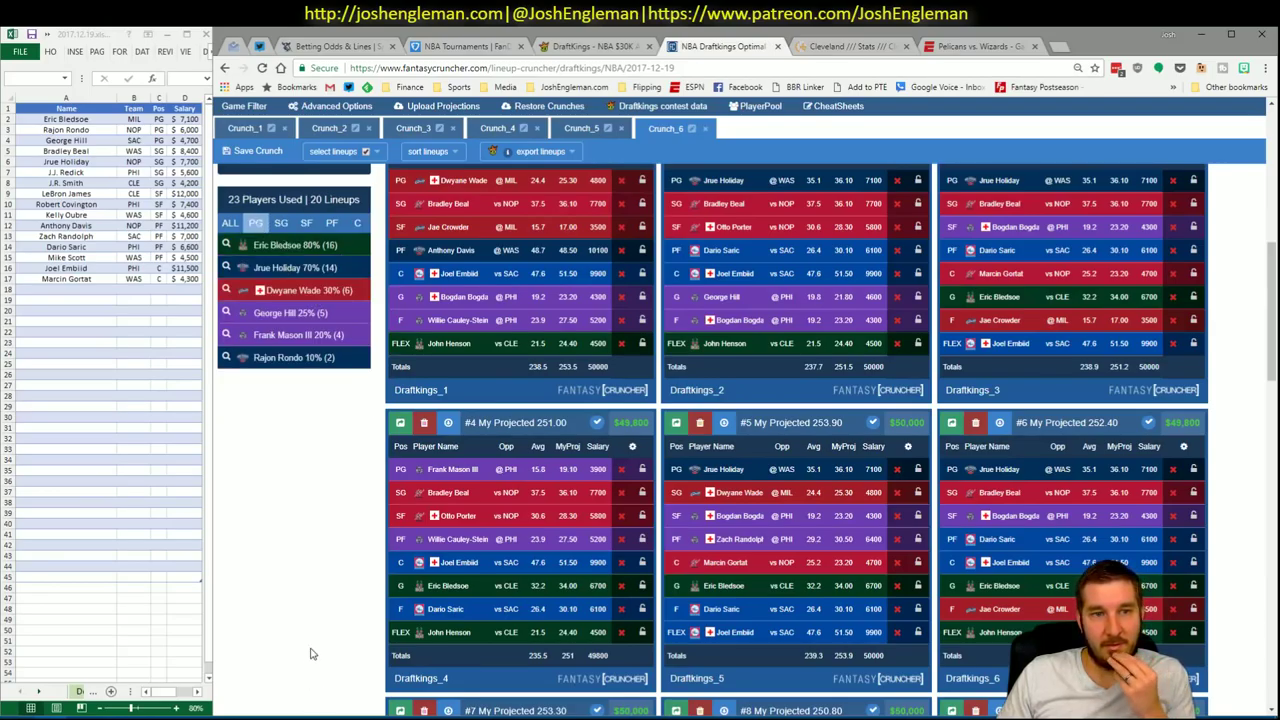
Filter to small forwards, lock LeBron James, and generate the Crunch_8 batch of lineups.
scroll(311, 653, "up", 2)
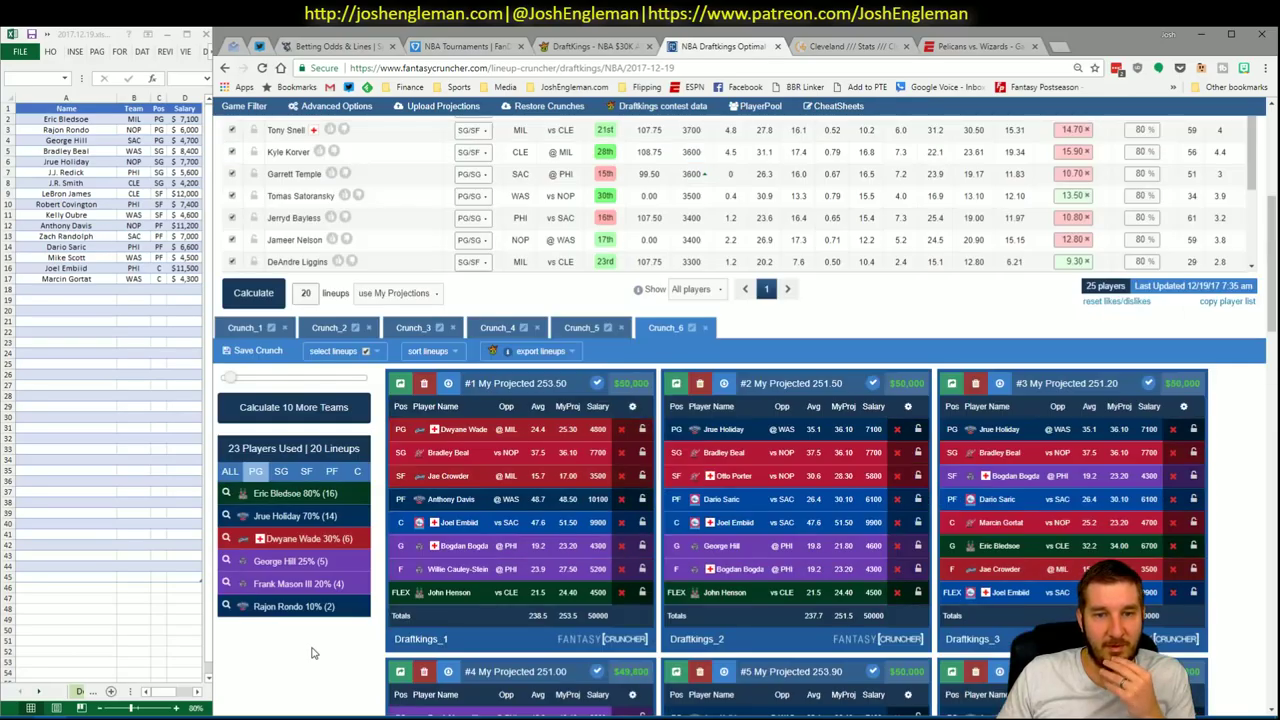
scroll(511, 381, "up", 5)
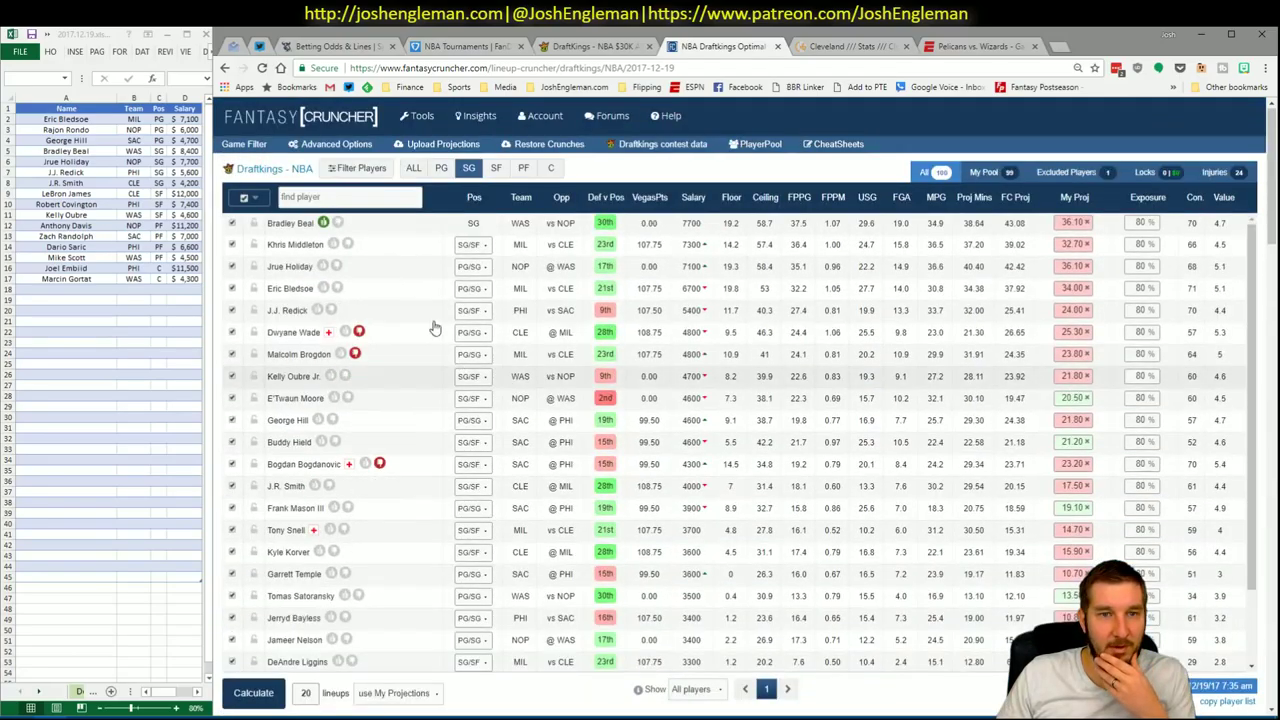
left_click(496, 168)
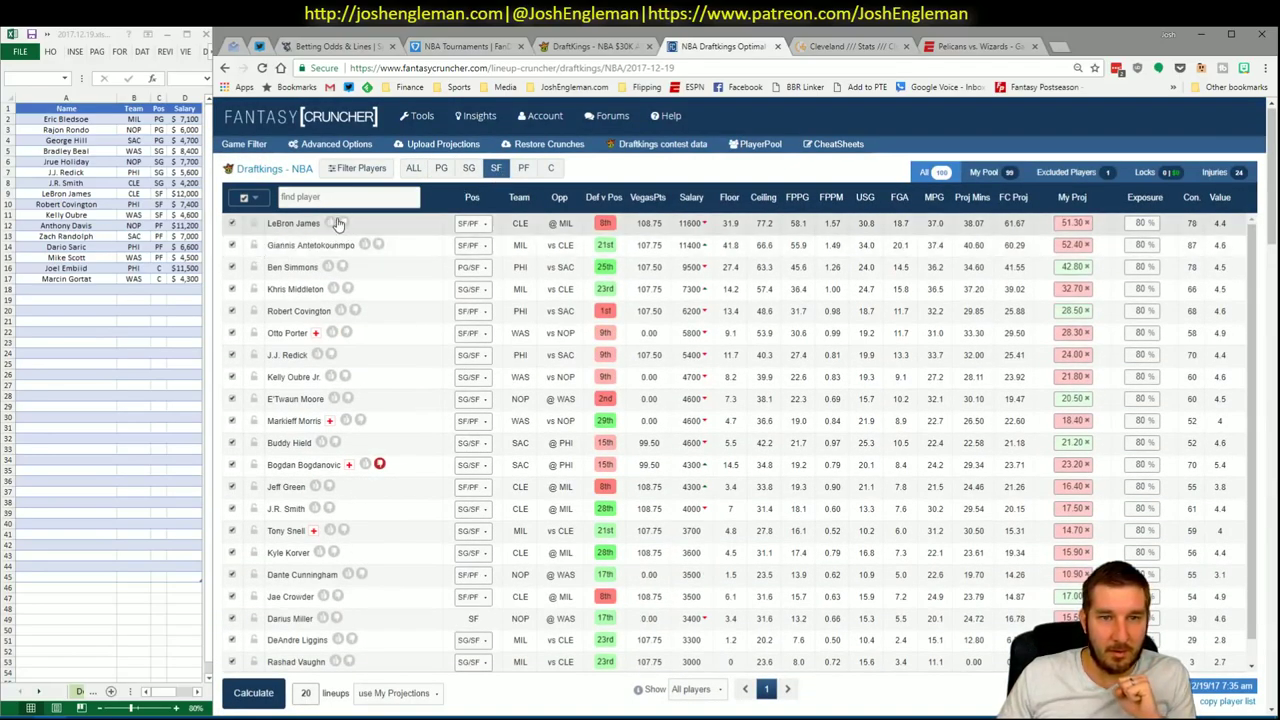
left_click(330, 223)
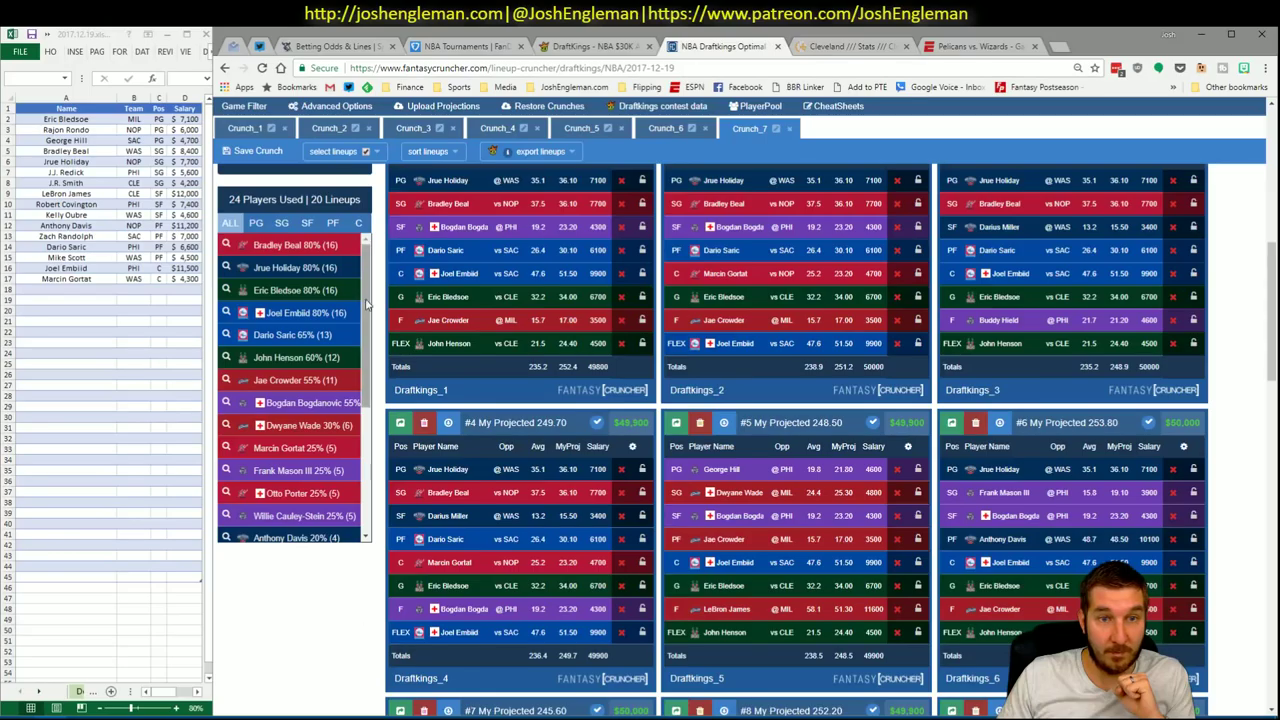
left_click(308, 224)
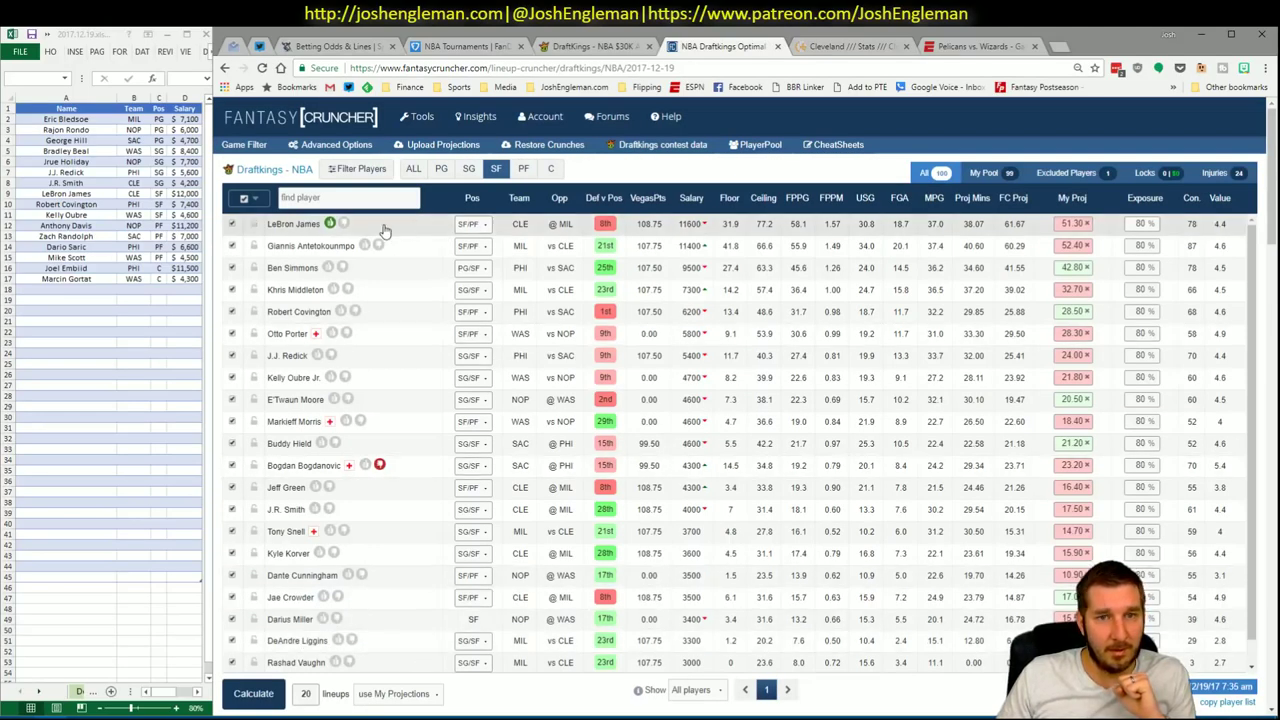
left_click(262, 693)
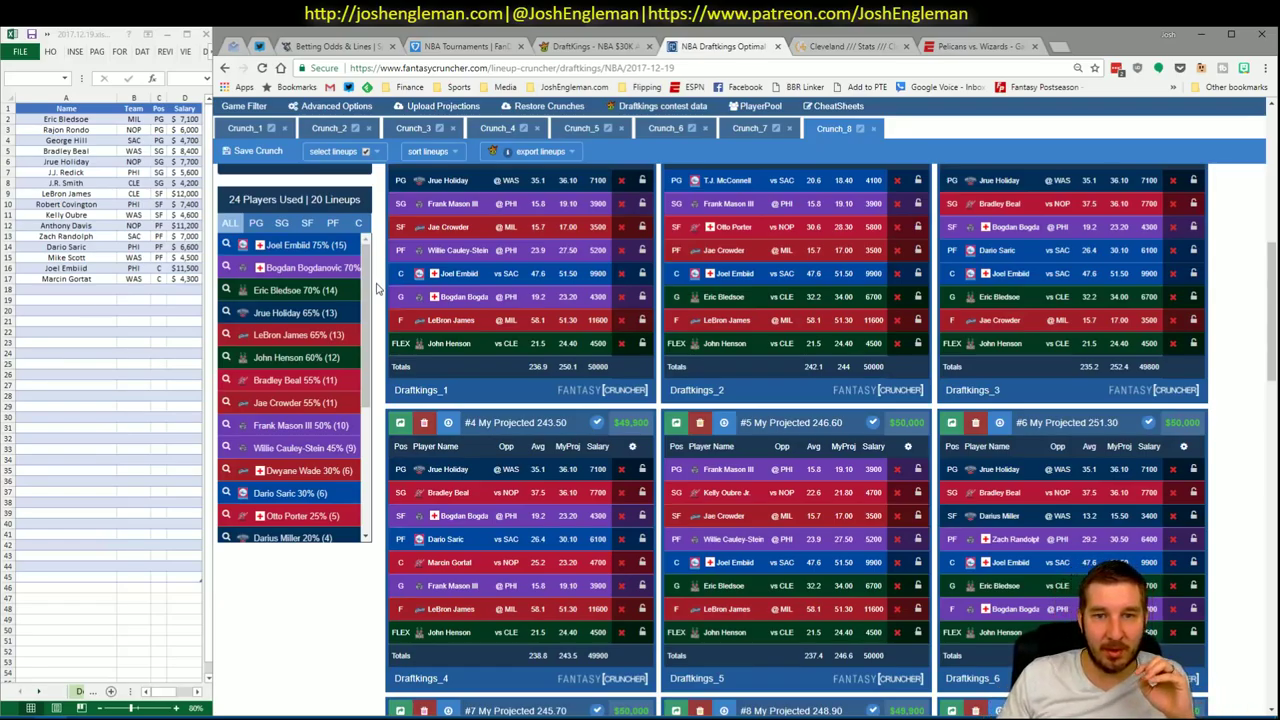
scroll(1232, 276, "up", 2)
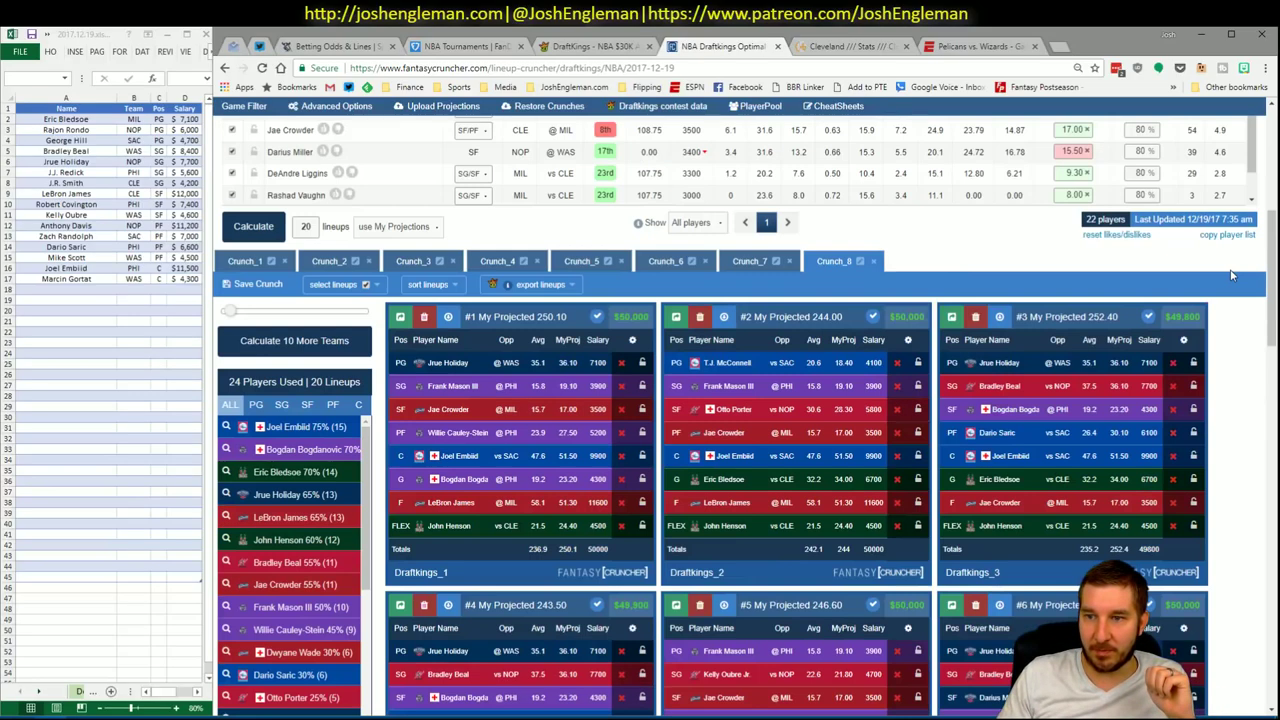
scroll(1232, 276, "down", 2)
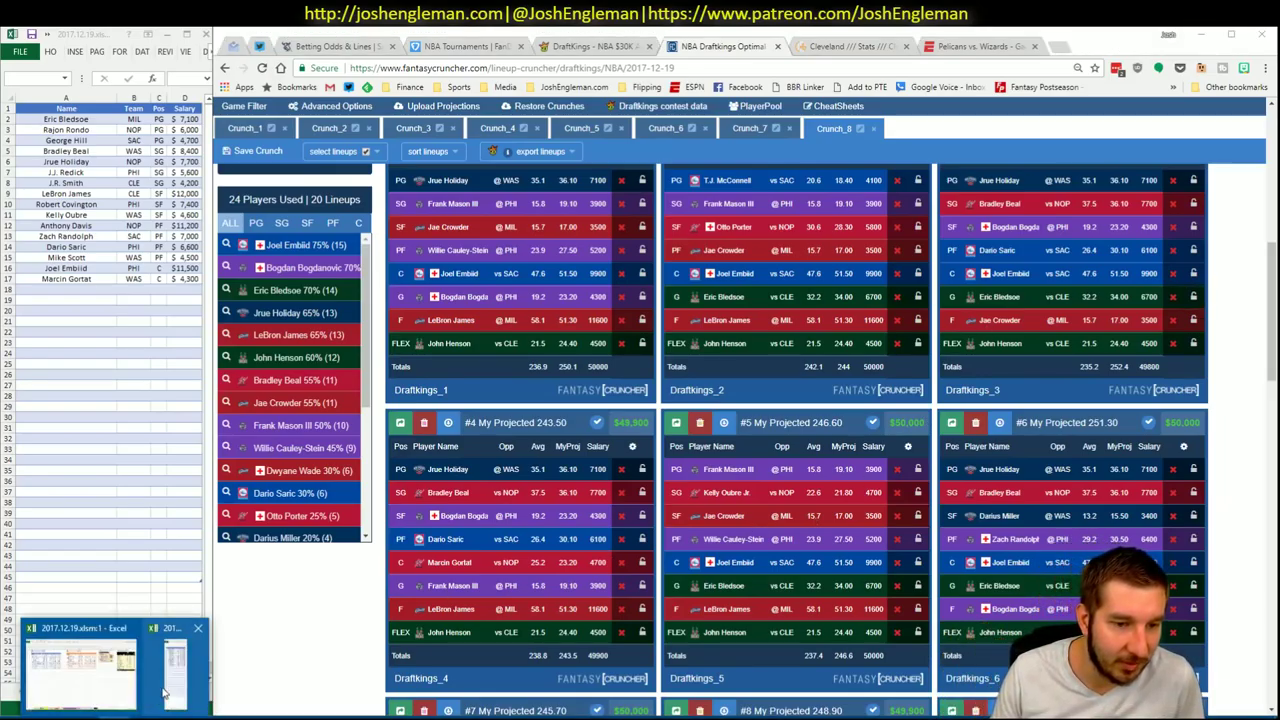
left_click(175, 677)
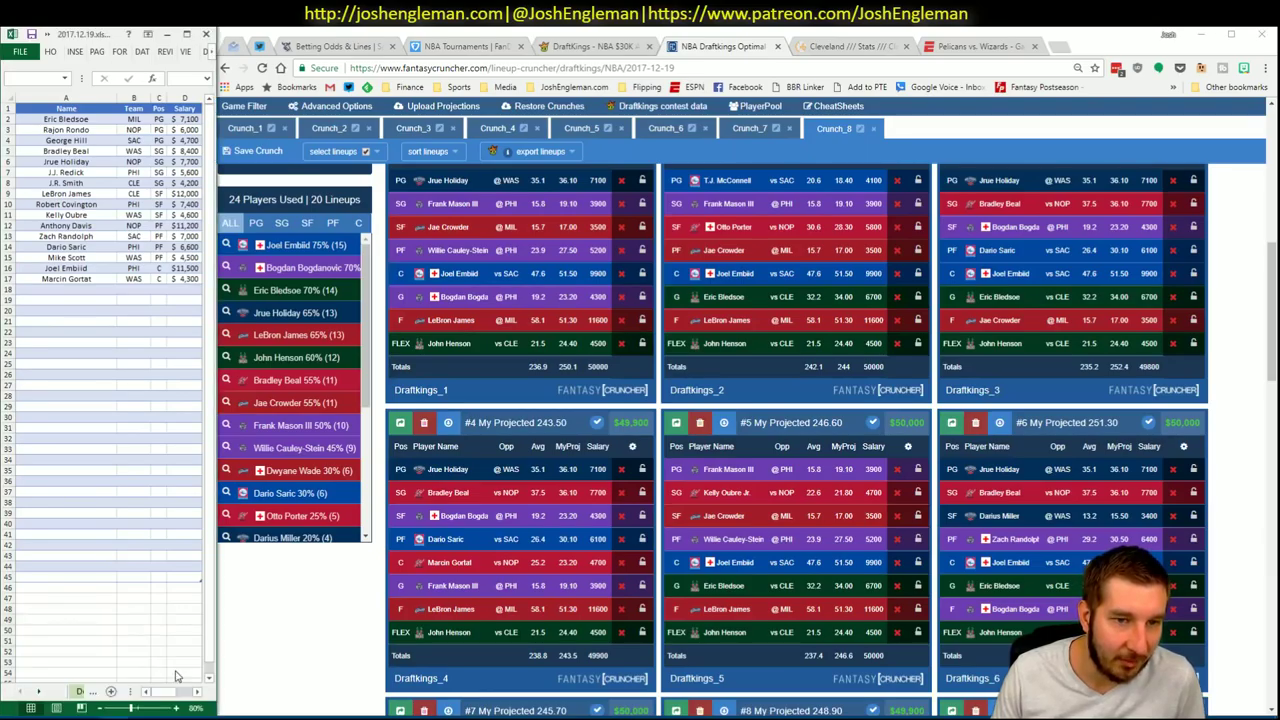
Open Daily Fantasy Contest Tracker.xlsm full-screen on its FD Details sheet.
right_click(130, 712)
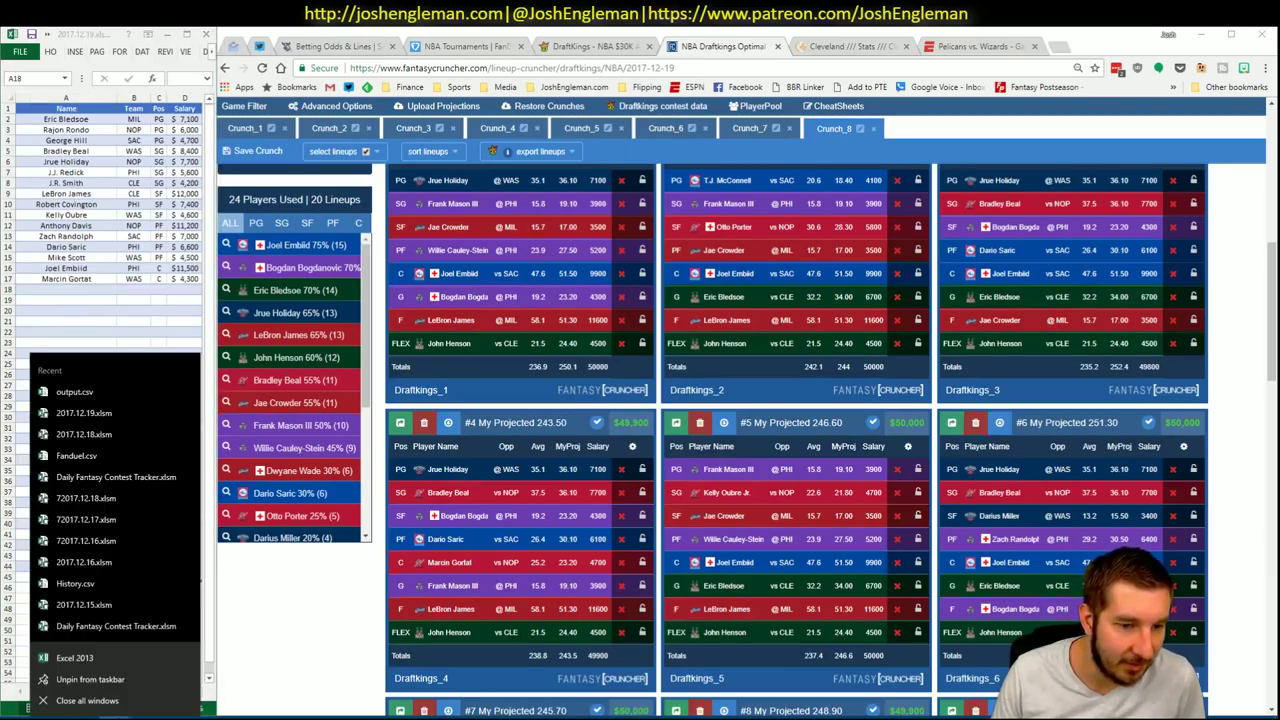
left_click(112, 477)
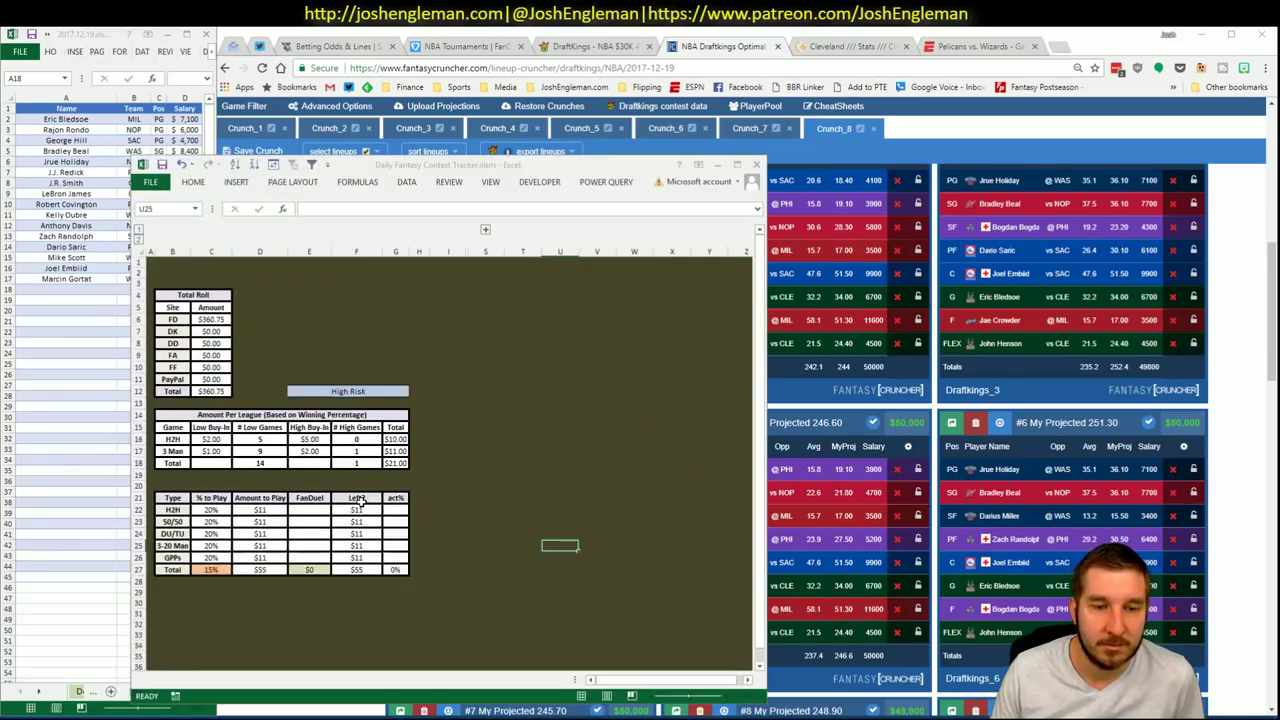
double_click(396, 165)
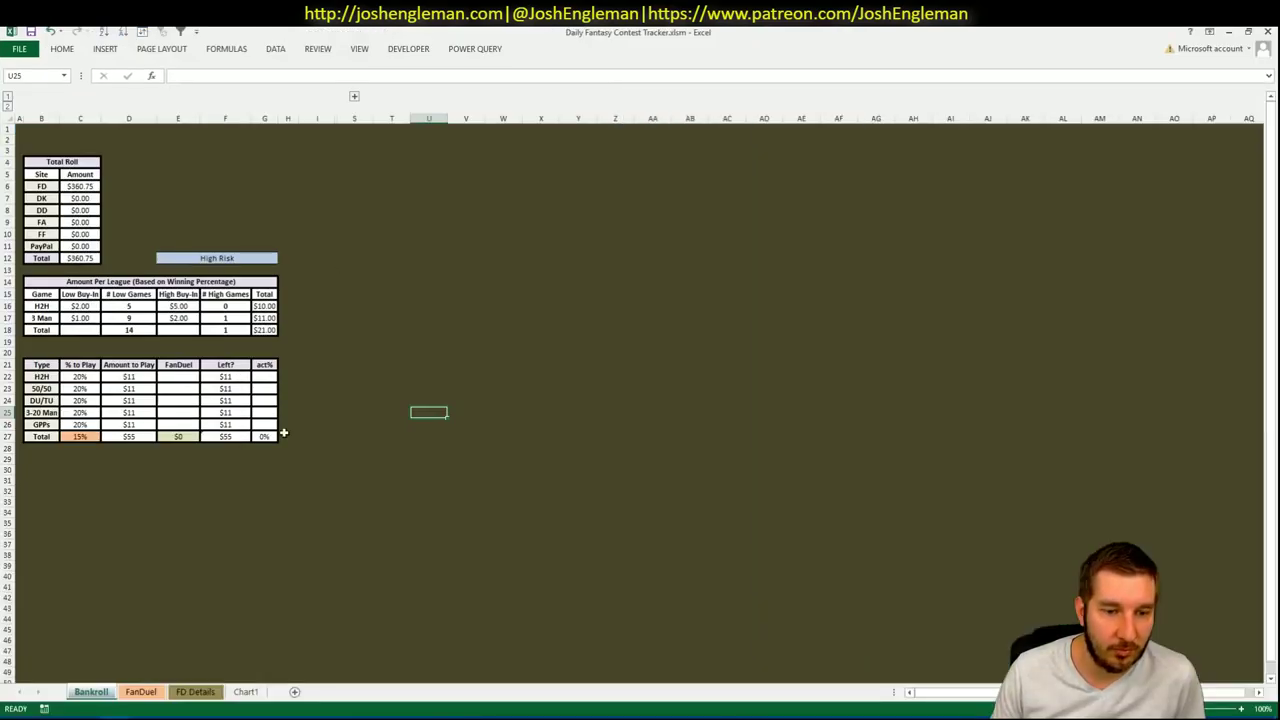
left_click(141, 691)
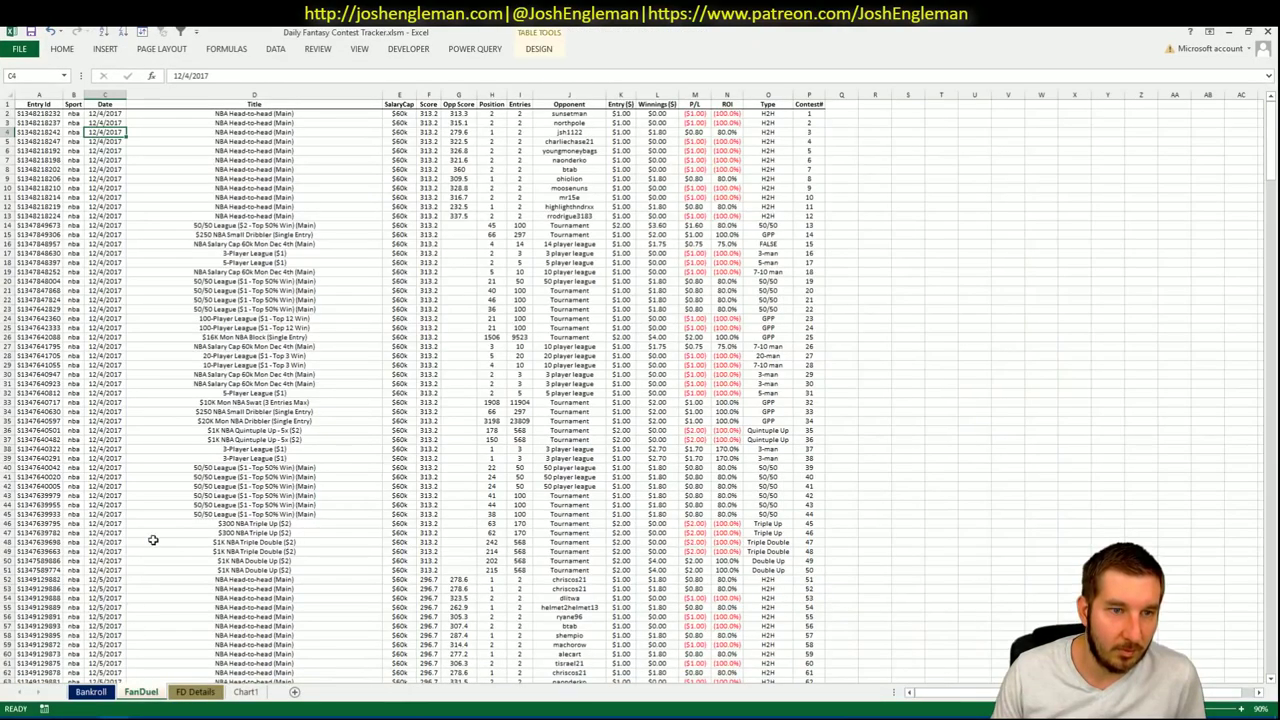
left_click(195, 691)
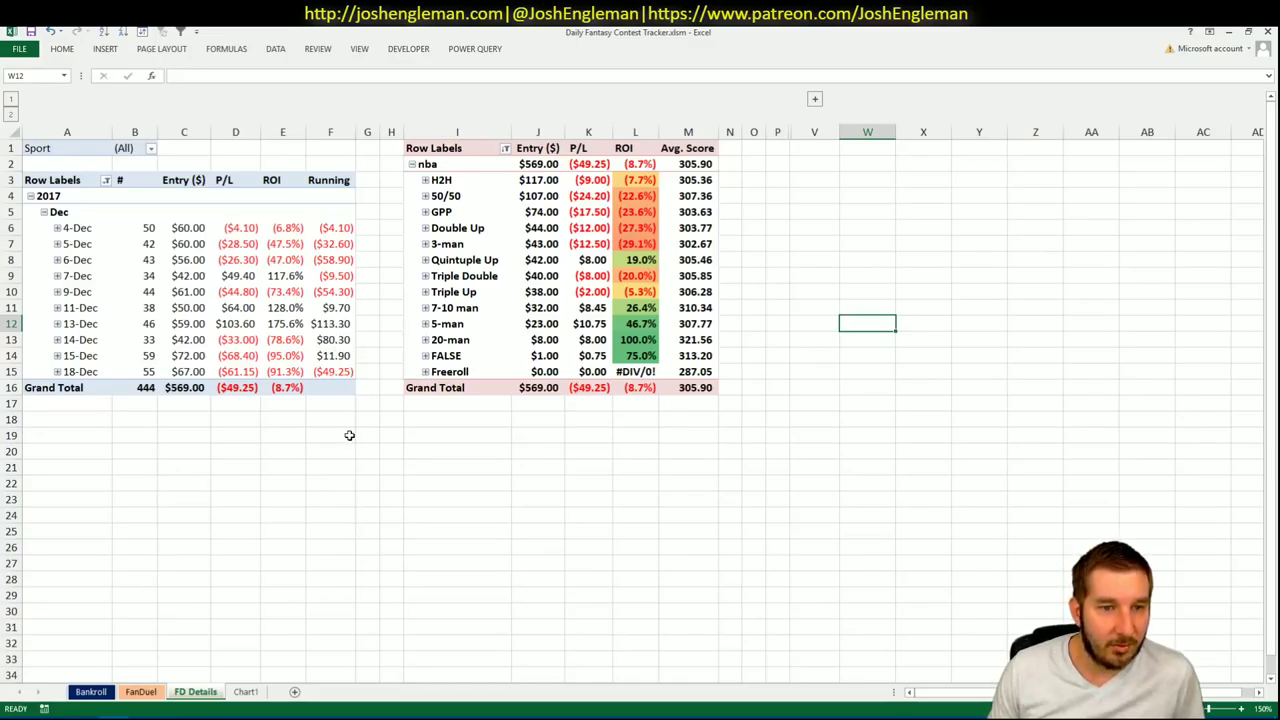
Review the last three days' P/L values in D13:D15, then return to the browser.
left_click_drag(250, 342, 242, 371)
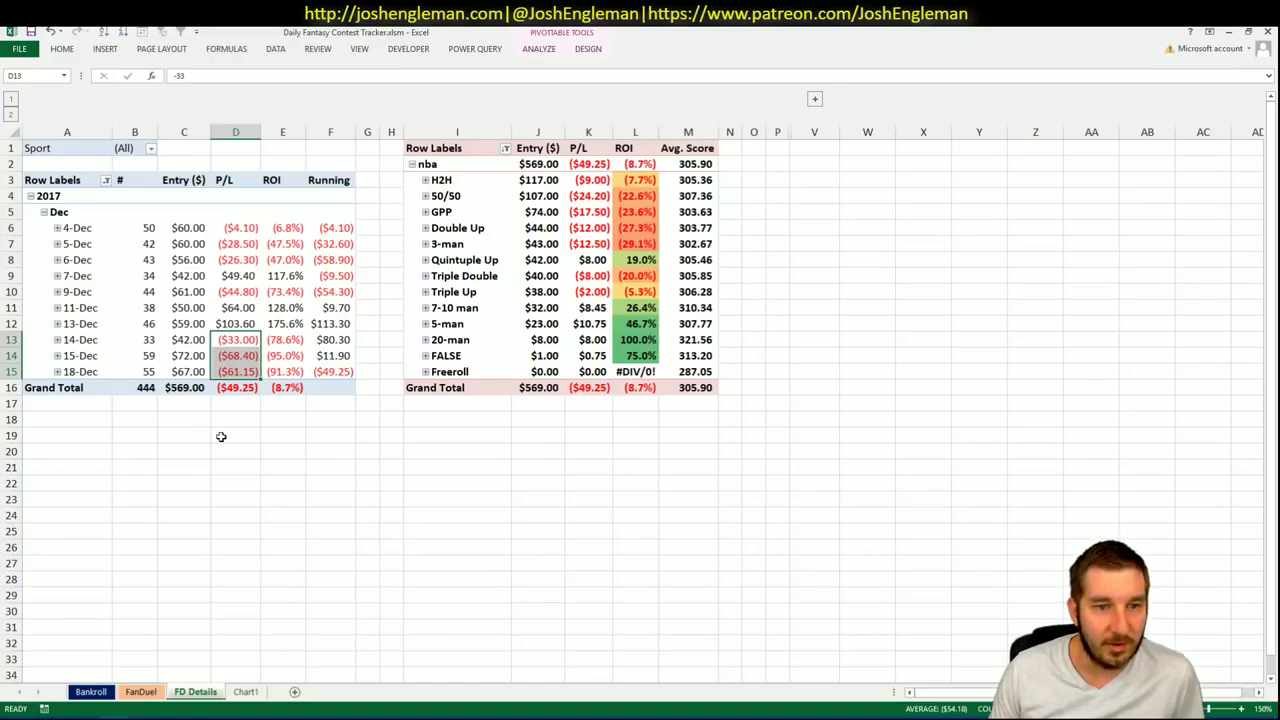
left_click(437, 448)
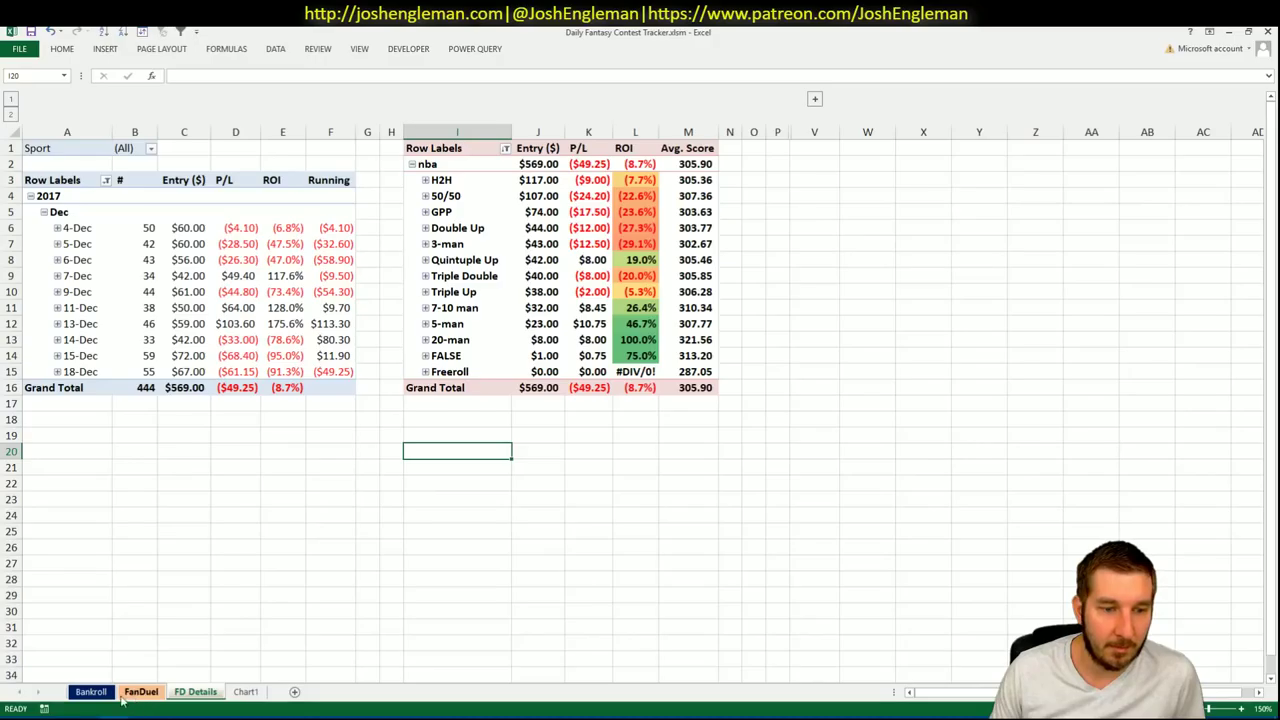
key("alt+Tab")
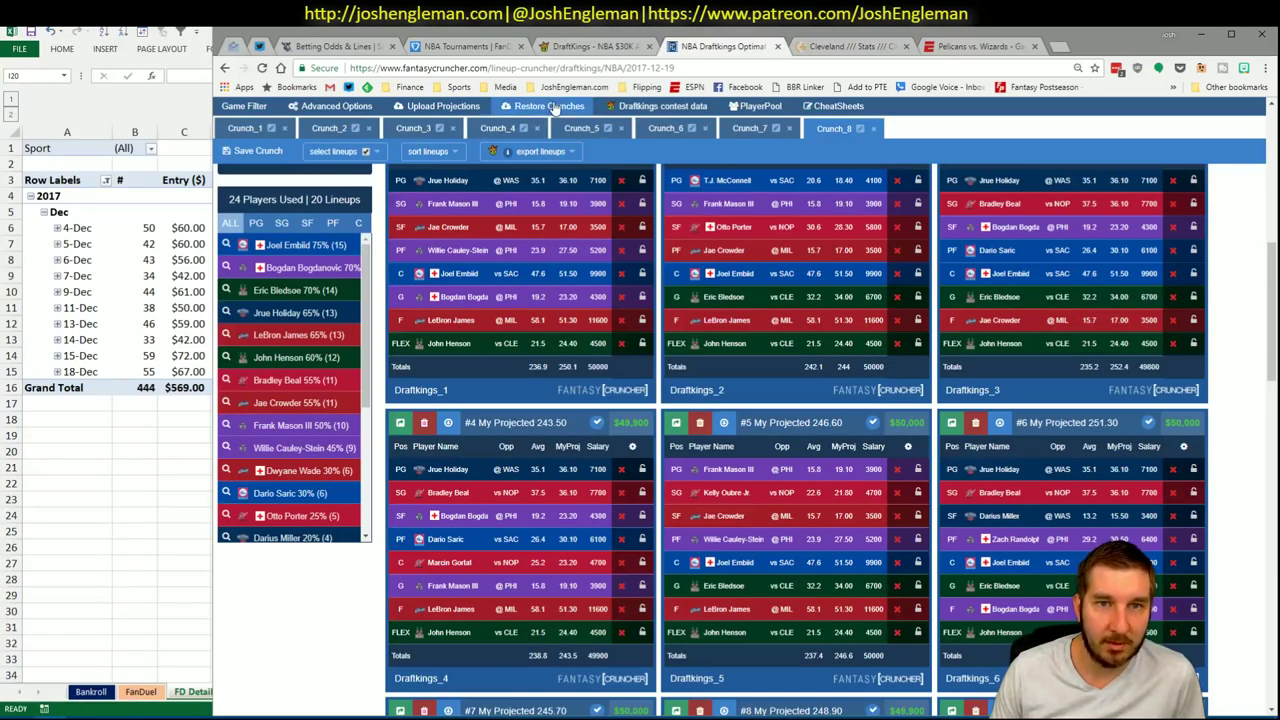
Open FanDuel's entry history and scroll down to the 12/18 entries.
left_click(470, 47)
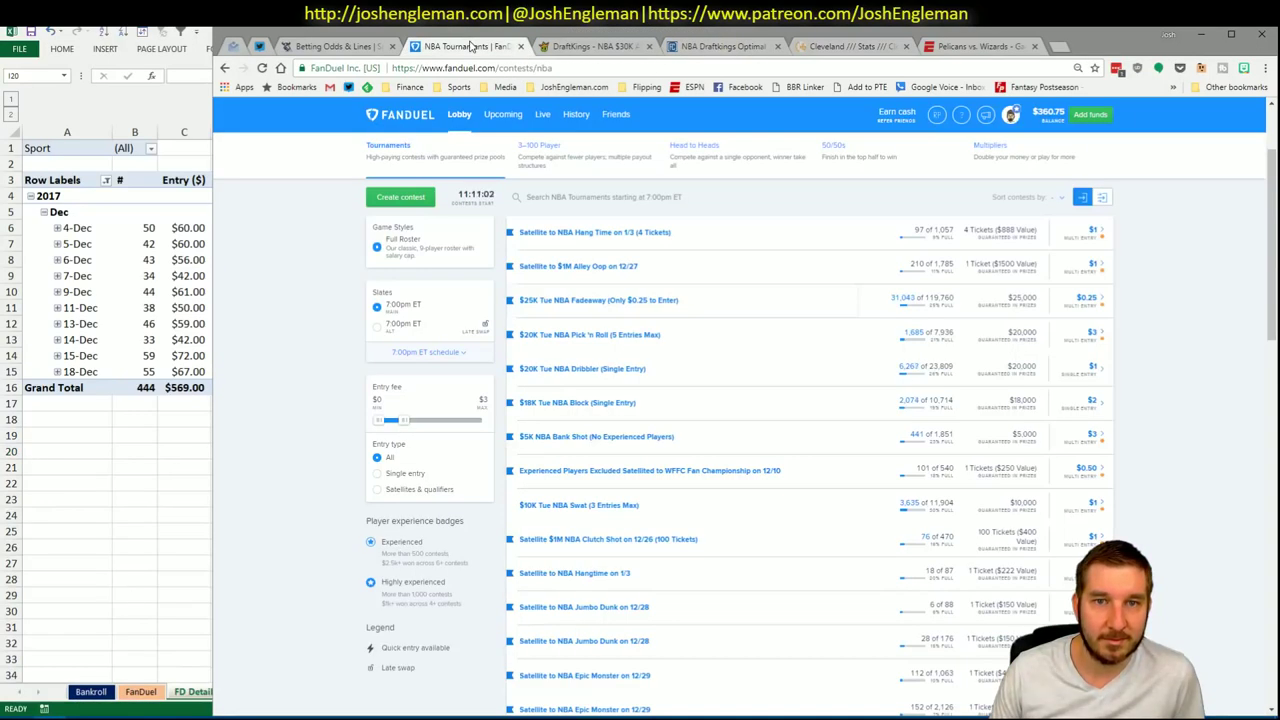
left_click(577, 115)
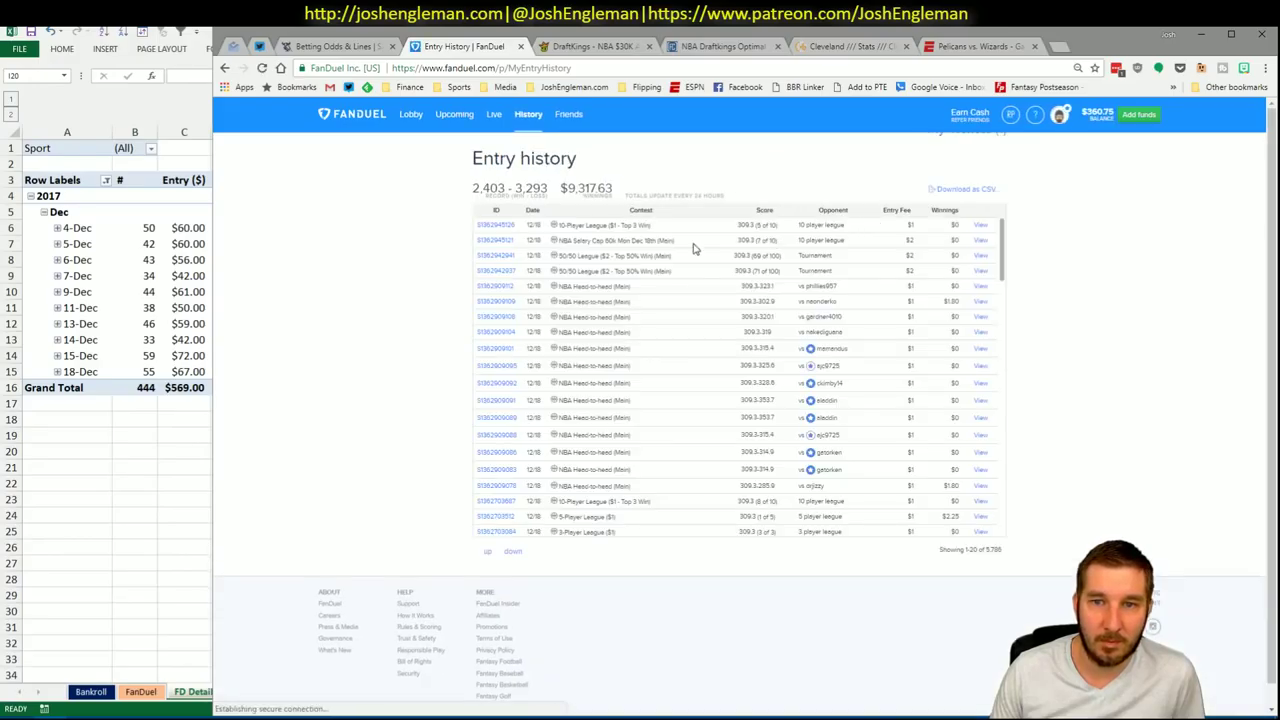
scroll(815, 355, "down", 5)
scroll(889, 358, "down", 1)
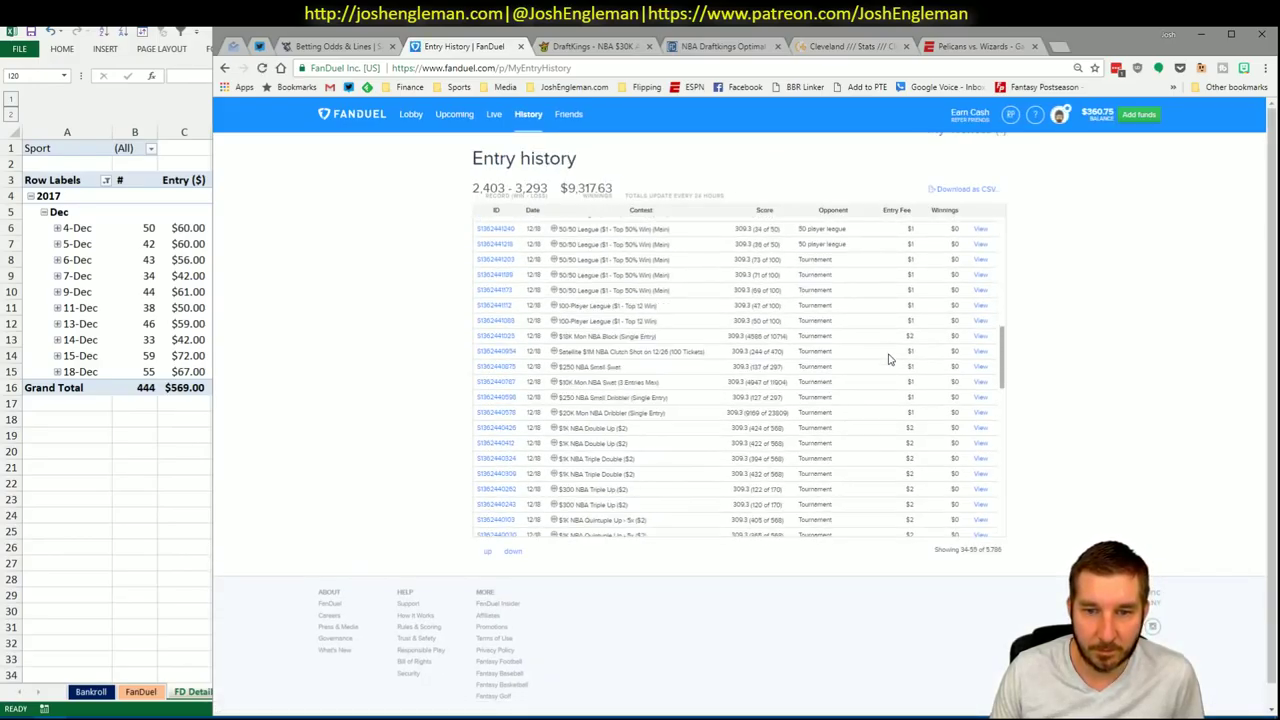
View scoring for the $1K NBA Double Up ($2) entry and go to leaderboard page two.
left_click(981, 428)
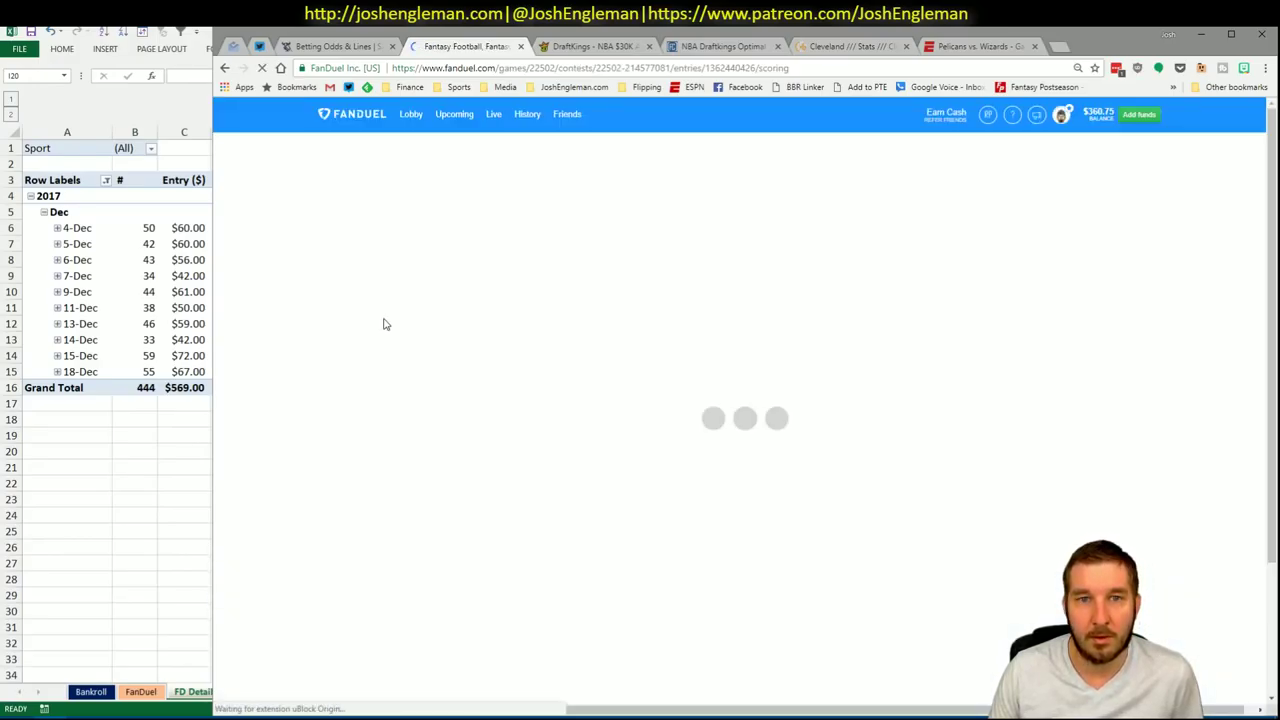
scroll(300, 330, "down", 4)
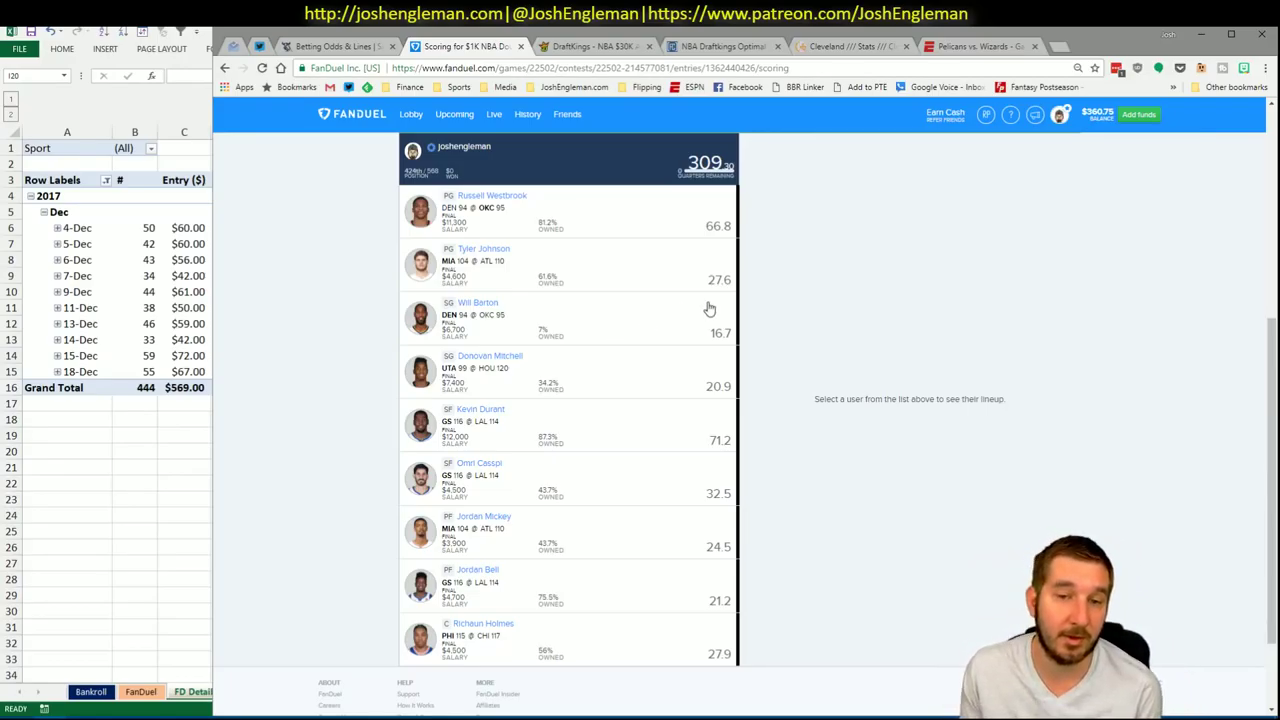
scroll(796, 427, "up", 4)
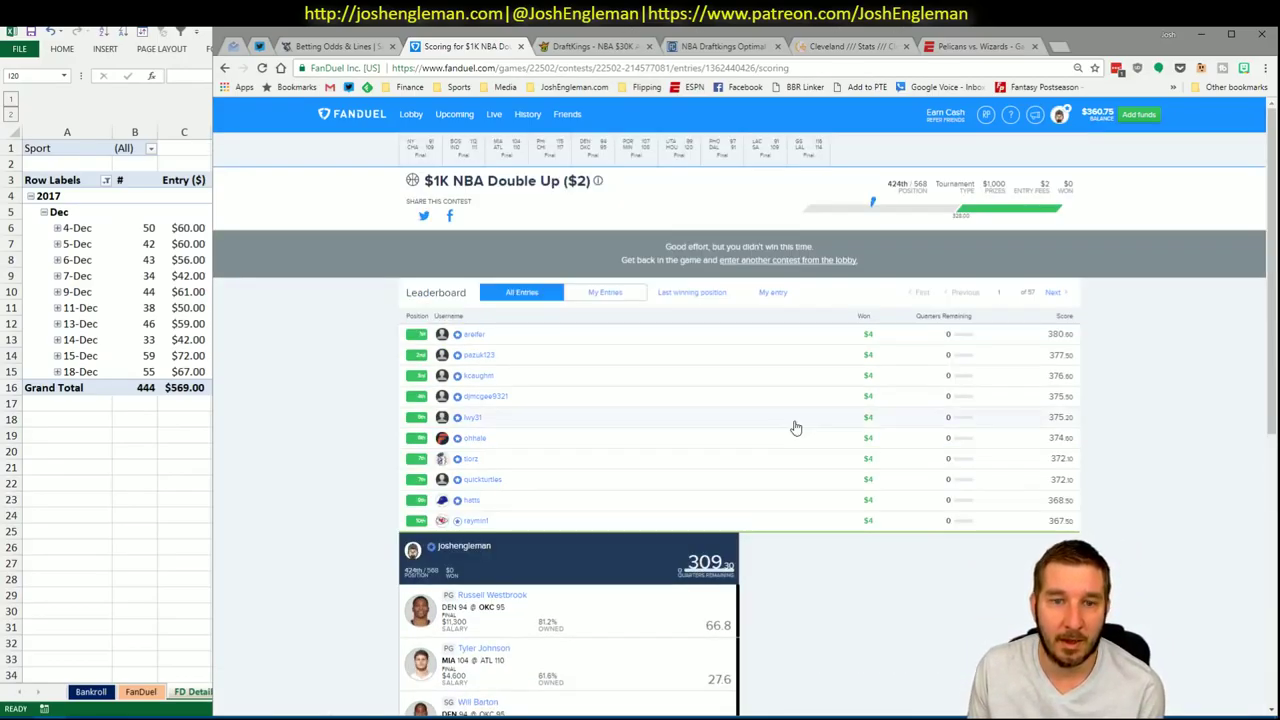
scroll(796, 429, "down", 3)
scroll(800, 432, "up", 2)
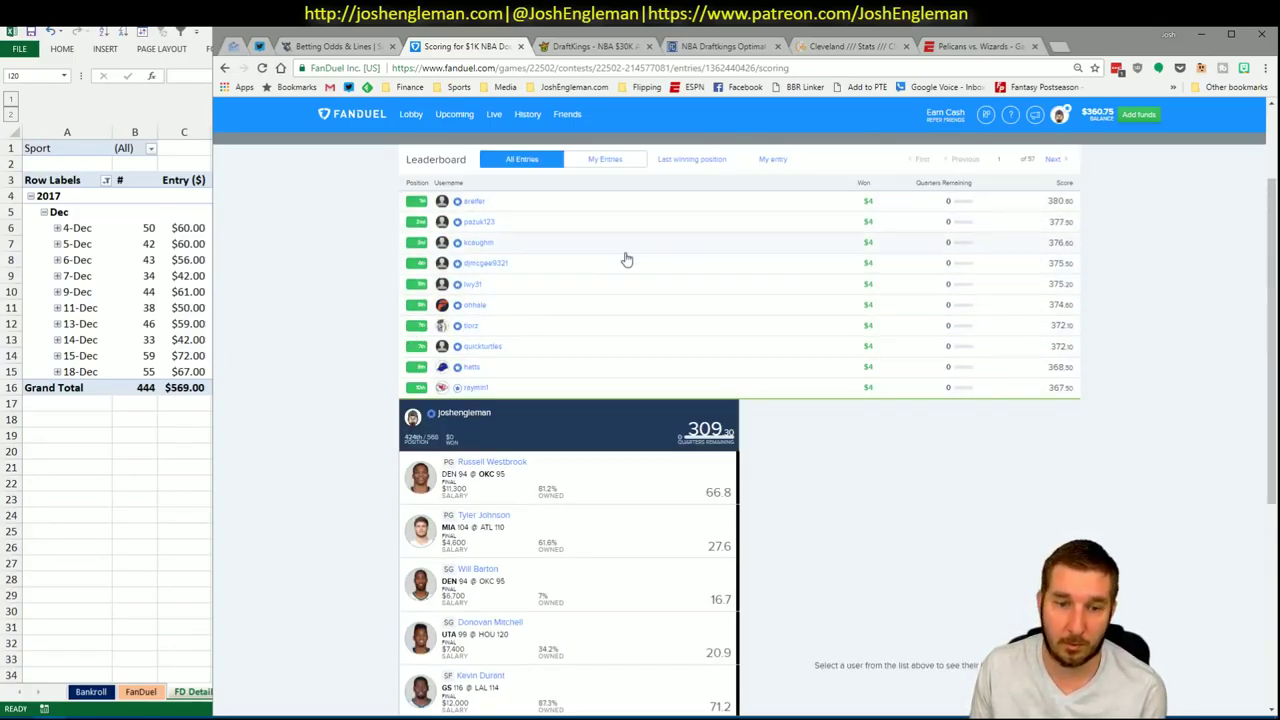
left_click(1054, 160)
Jump to the last winning position and compare a 328-point cashing lineup with own 309.30 lineup.
left_click(693, 163)
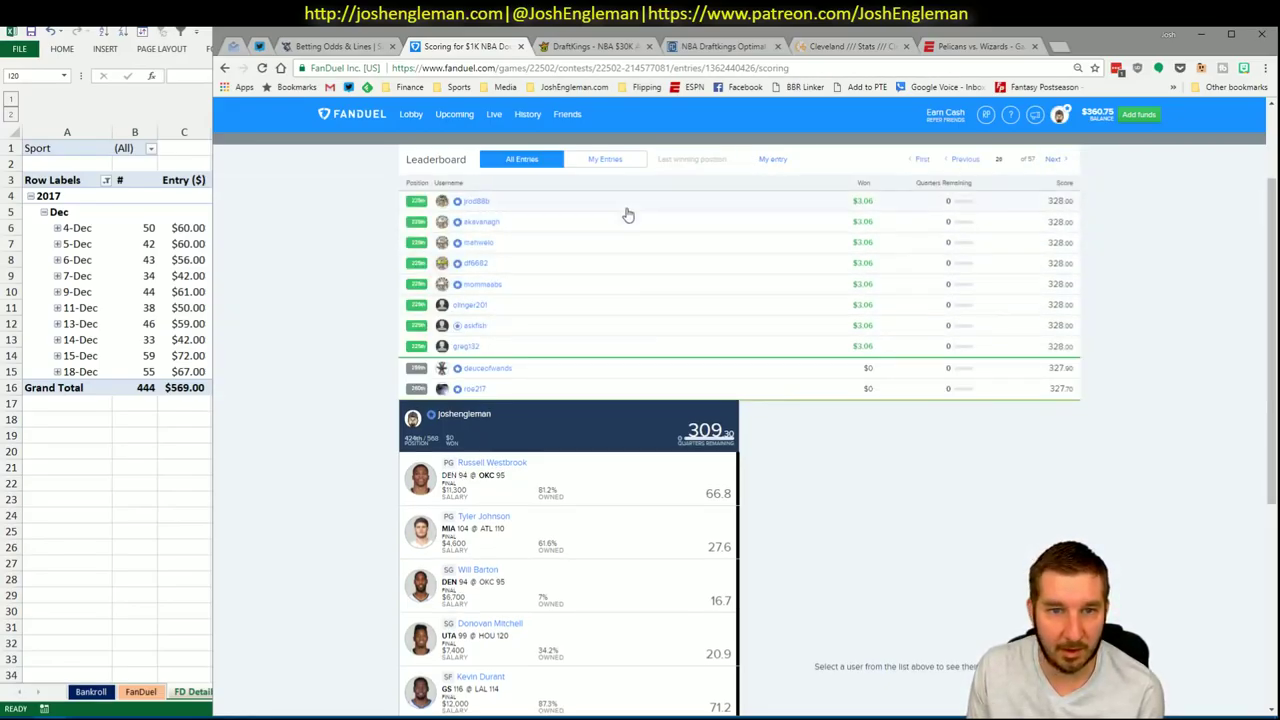
left_click(608, 286)
scroll(979, 413, "down", 3)
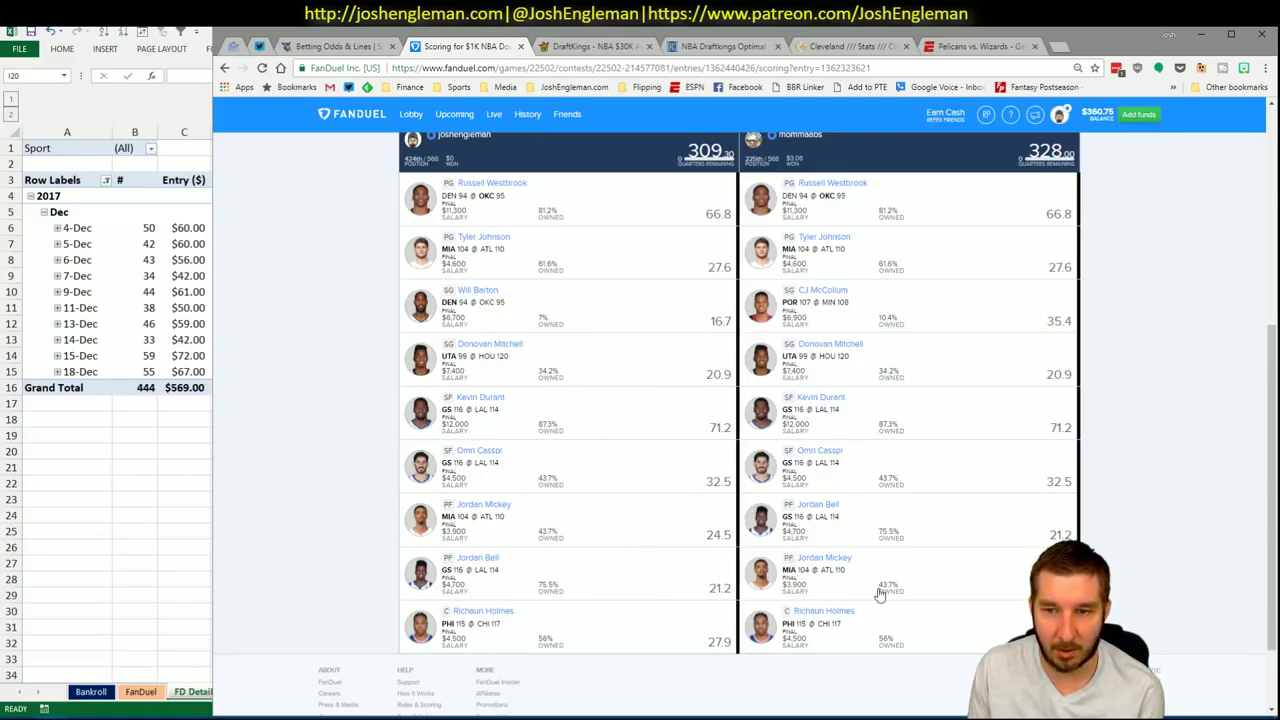
scroll(1072, 241, "up", 2)
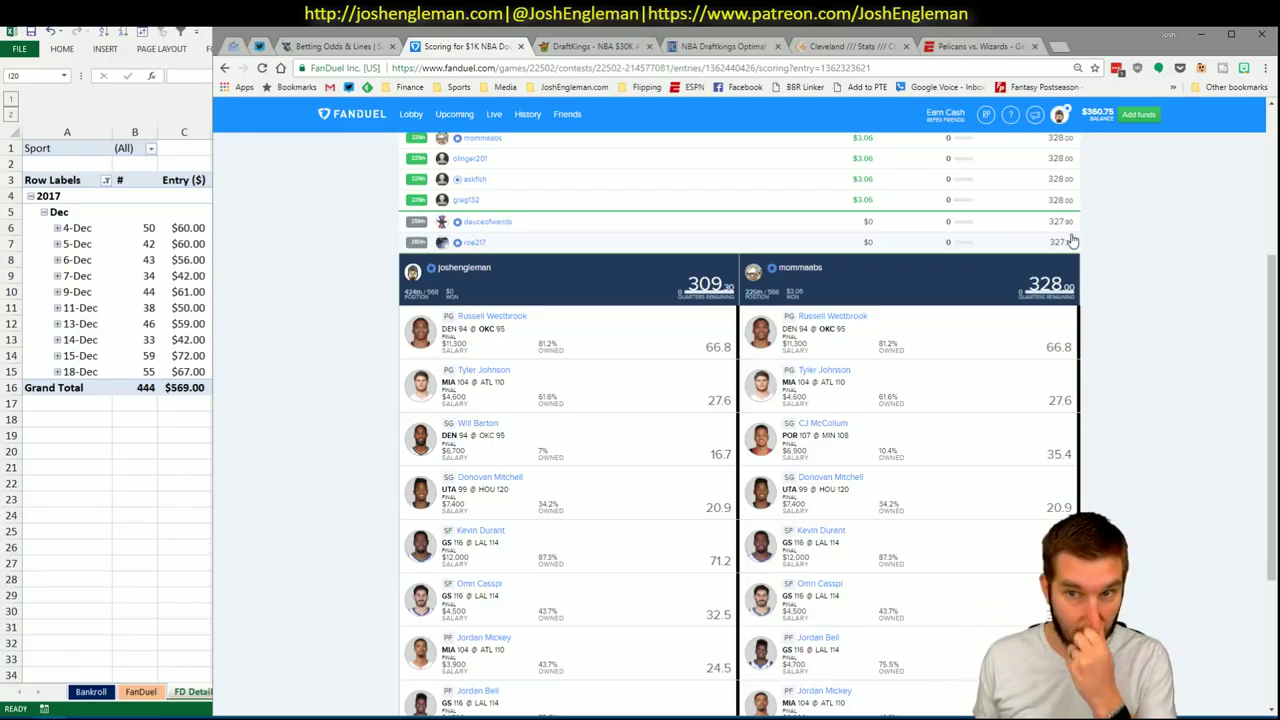
scroll(1072, 241, "up", 3)
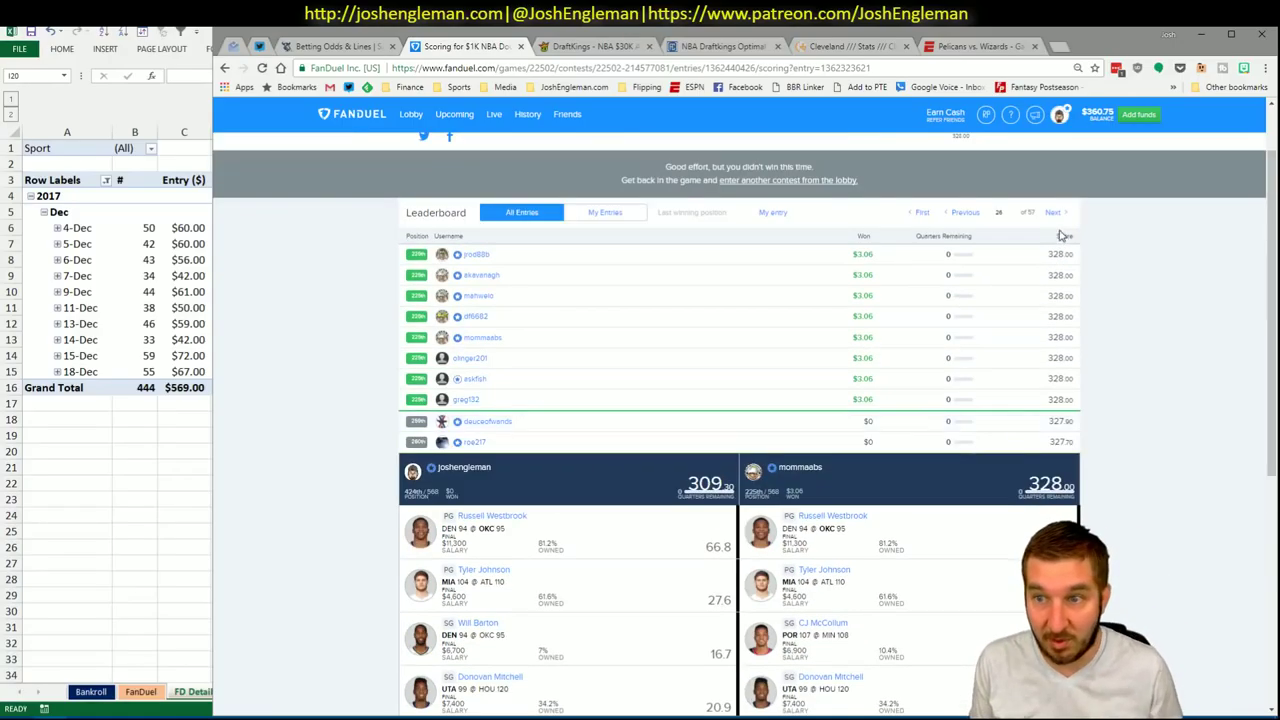
Page back four leaderboard pages, jump to own entry, then go one page forward.
left_click(969, 215)
left_click(971, 216)
left_click(970, 215)
left_click(970, 215)
left_click(777, 212)
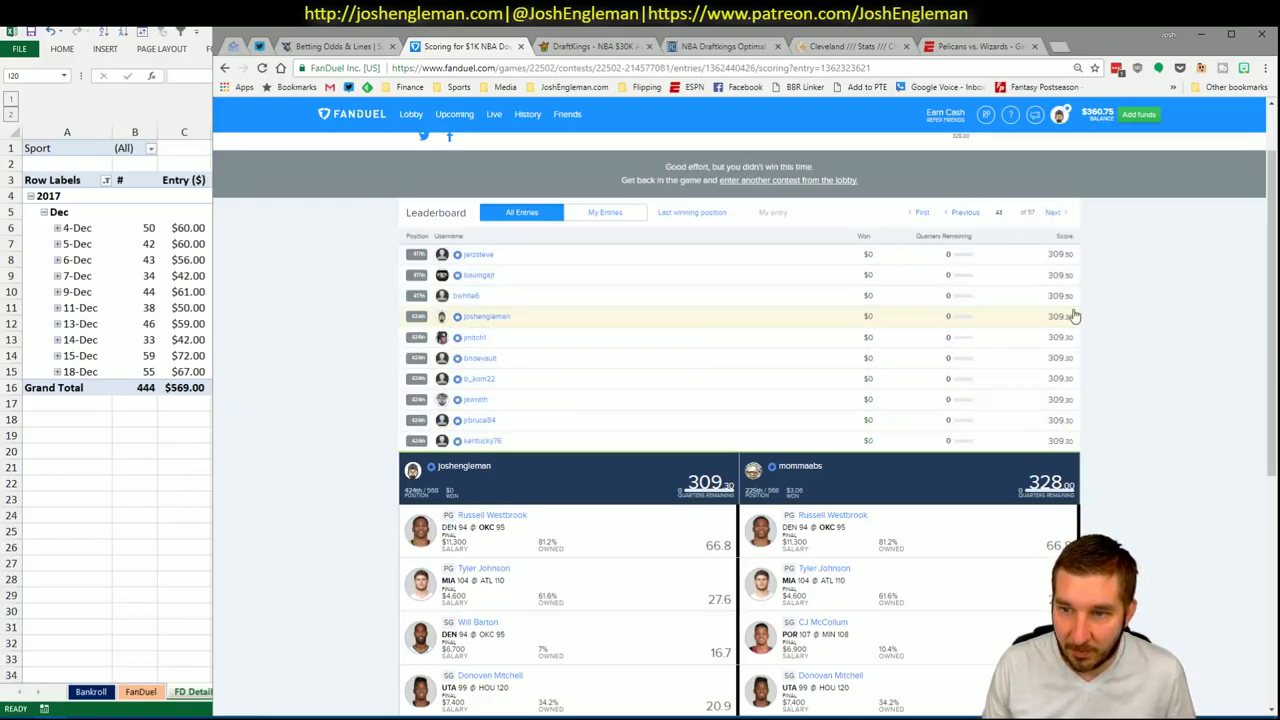
left_click(1055, 212)
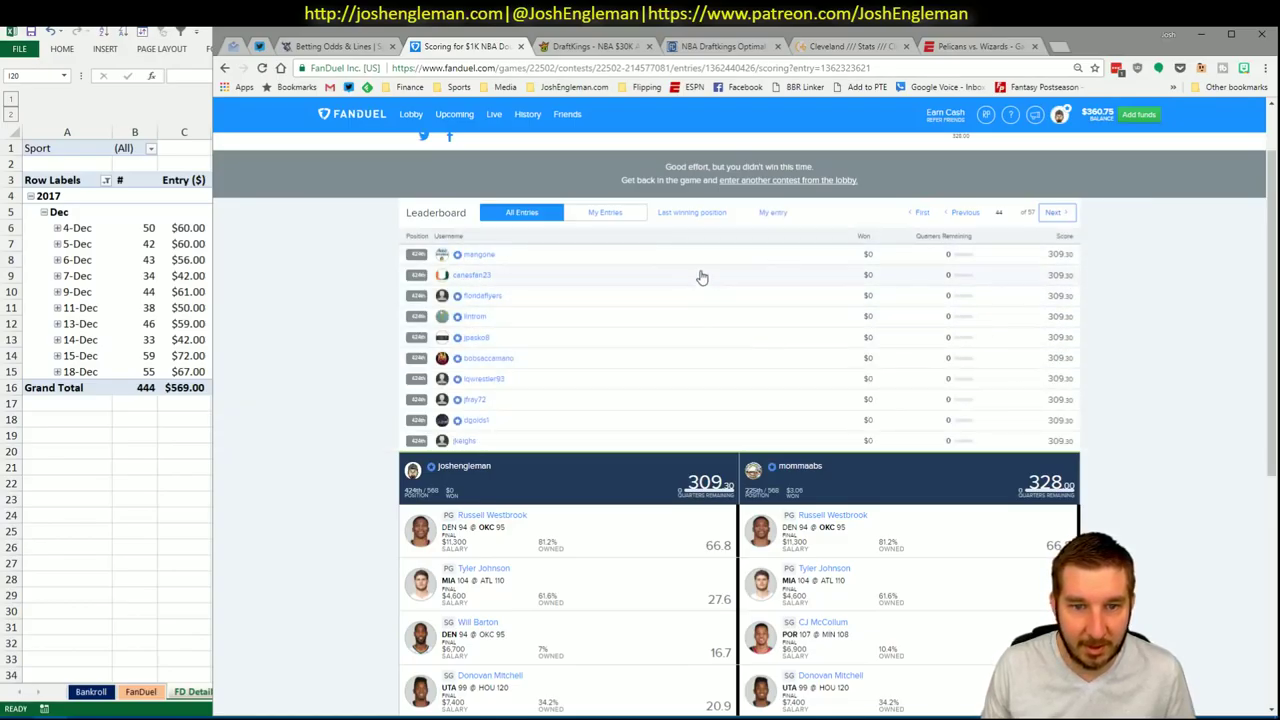
Scan the leaderboard, then bring up ESPN's Pelicans vs. Wizards page and its scoreboard dates.
scroll(1160, 357, "down", 2)
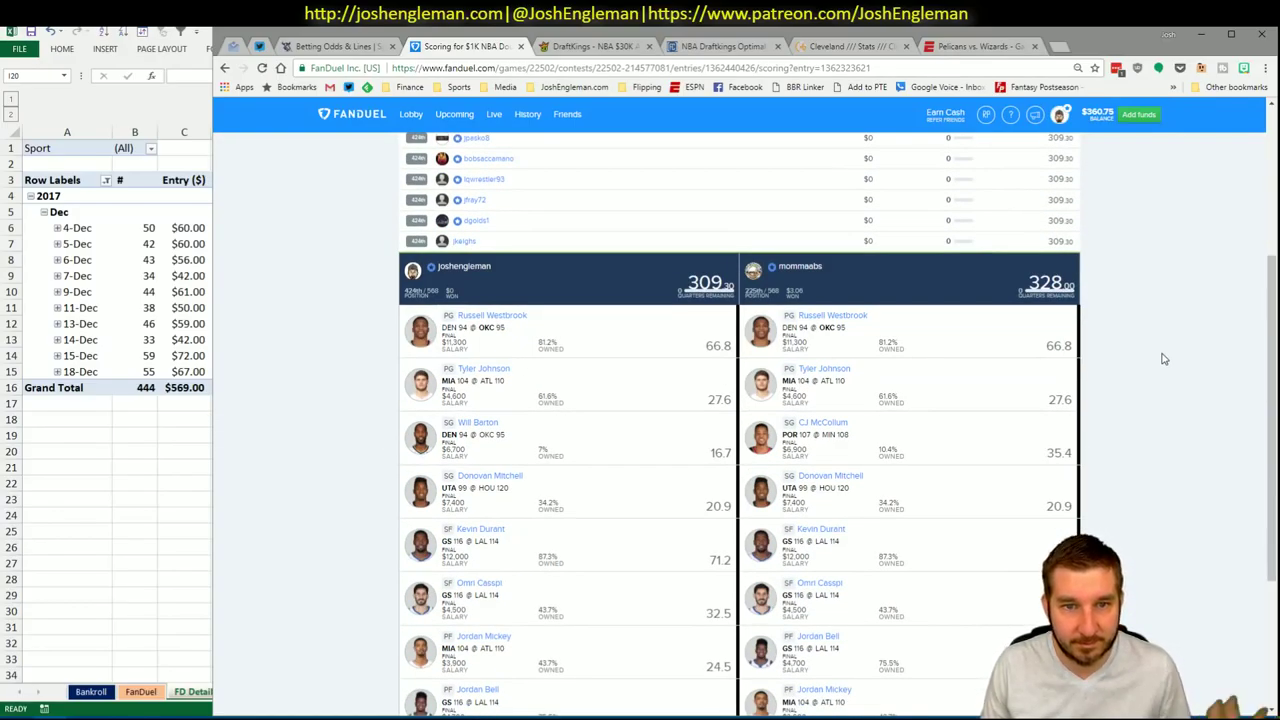
scroll(1163, 358, "down", 1)
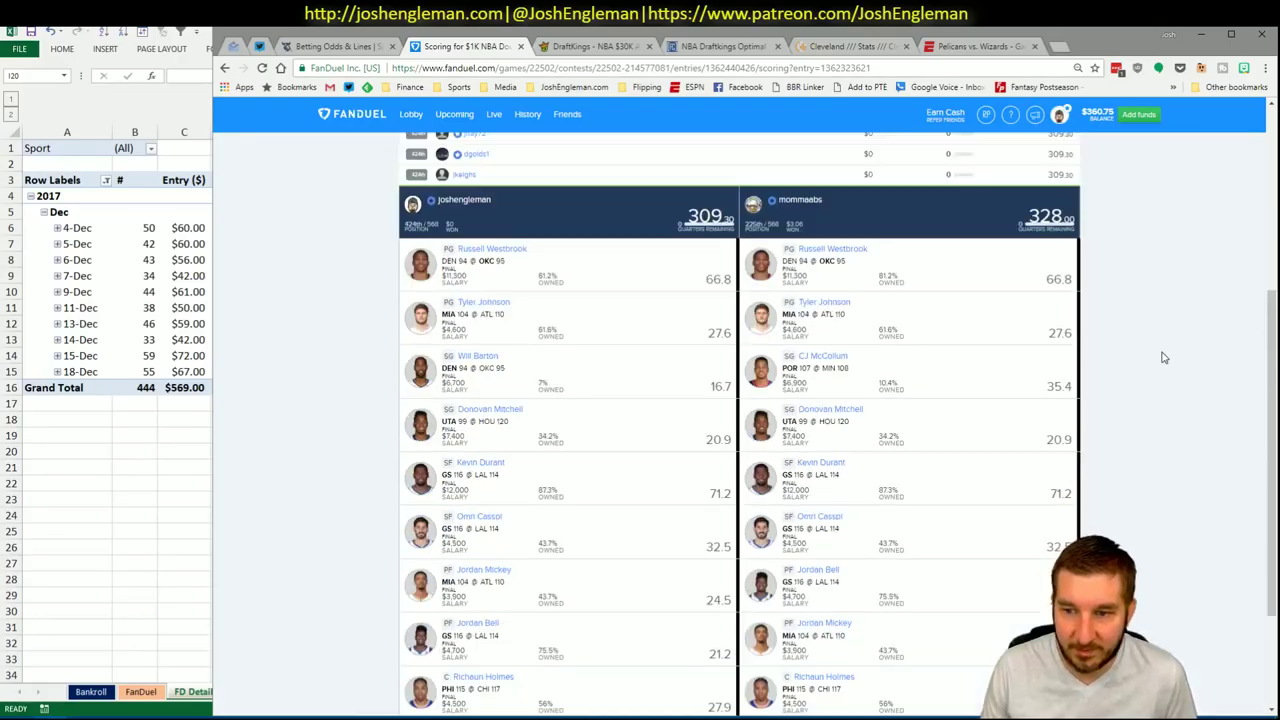
scroll(1163, 358, "down", 1)
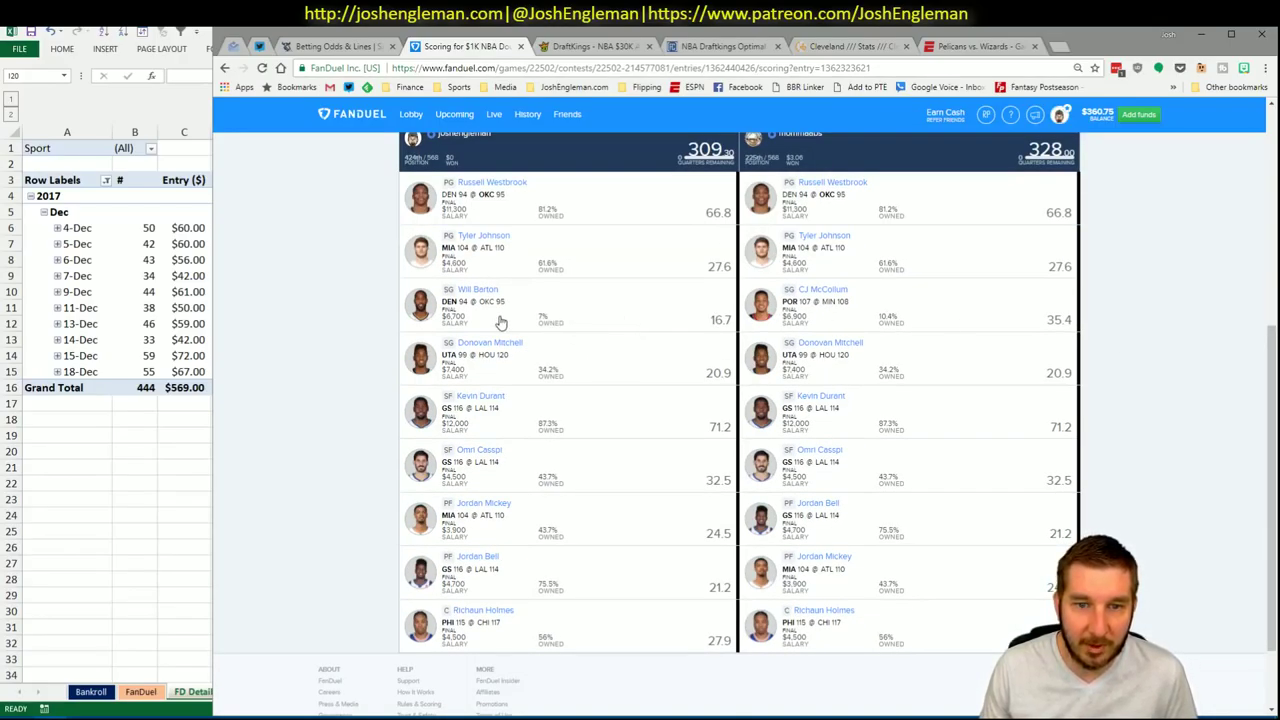
scroll(1128, 343, "up", 3)
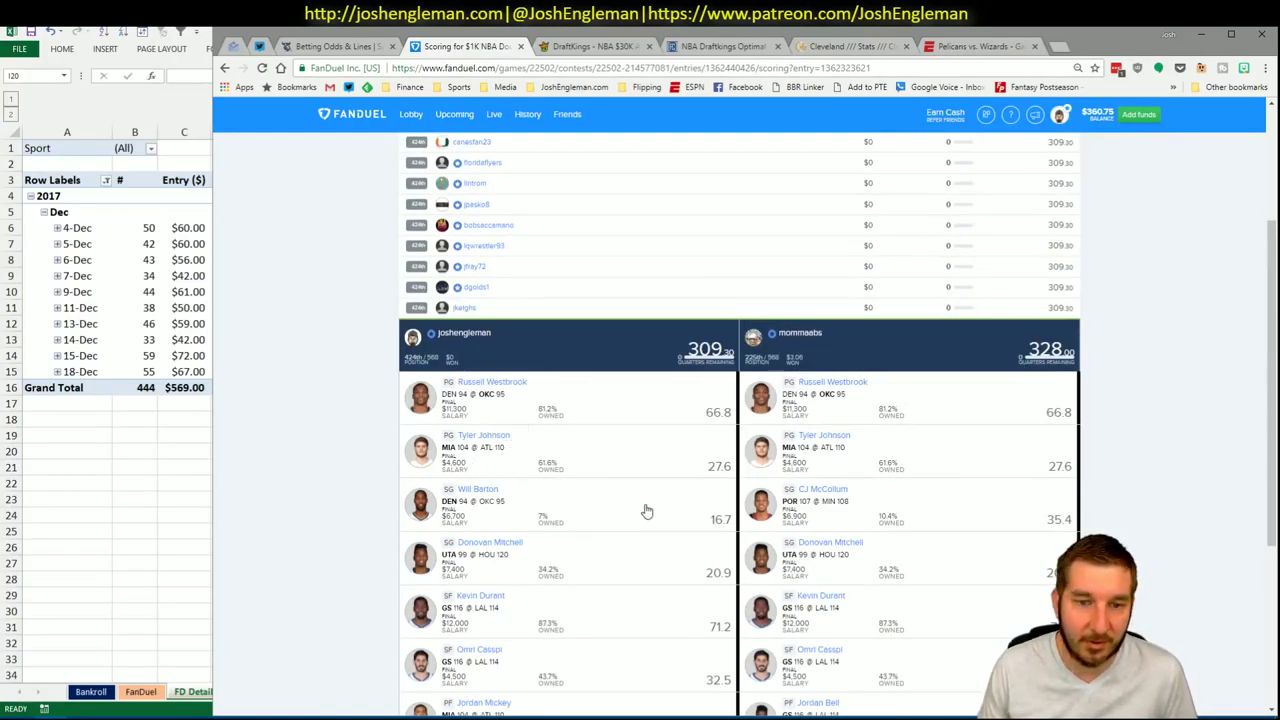
scroll(567, 512, "down", 2)
scroll(535, 394, "down", 1)
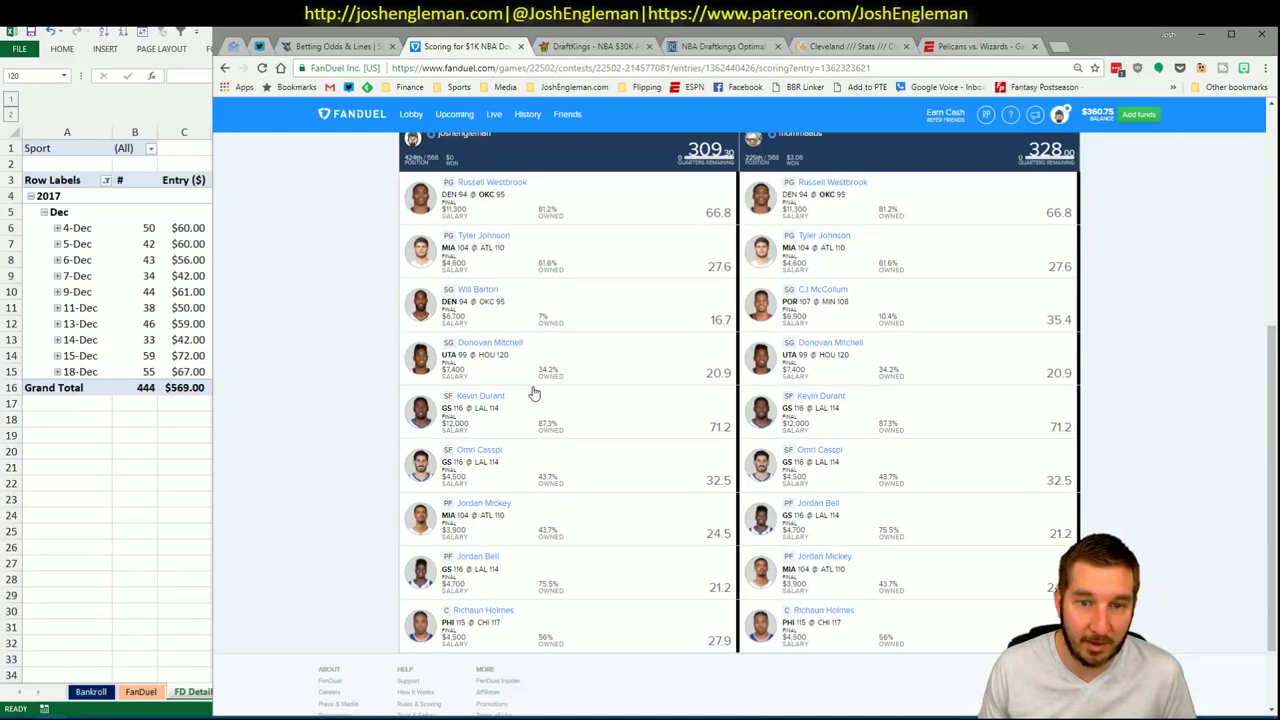
scroll(1194, 372, "up", 1)
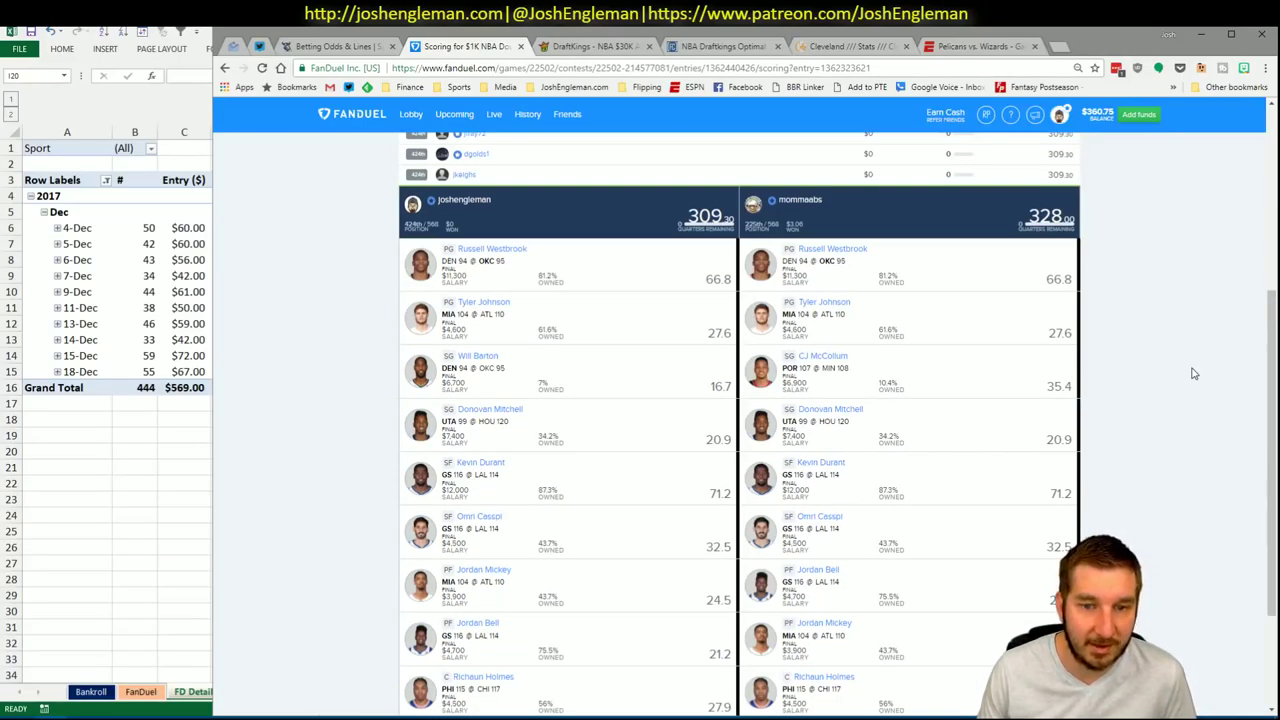
scroll(1194, 372, "down", 1)
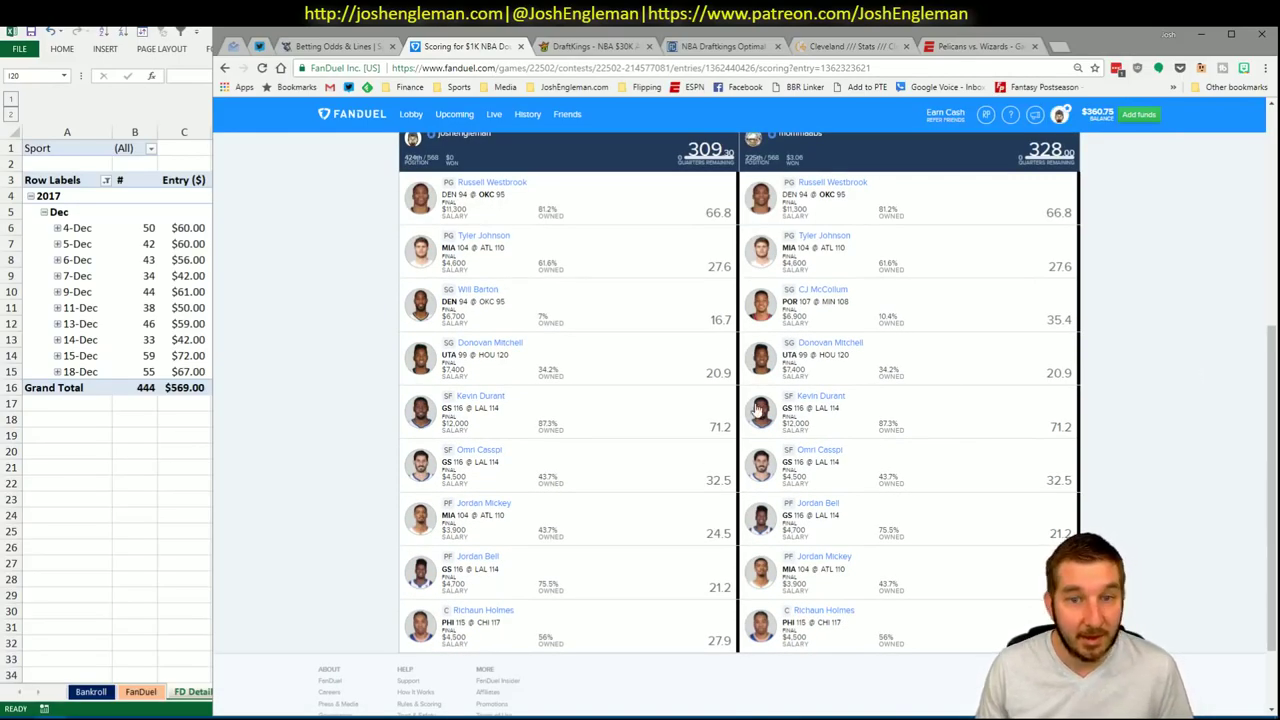
left_click(990, 47)
left_click(390, 119)
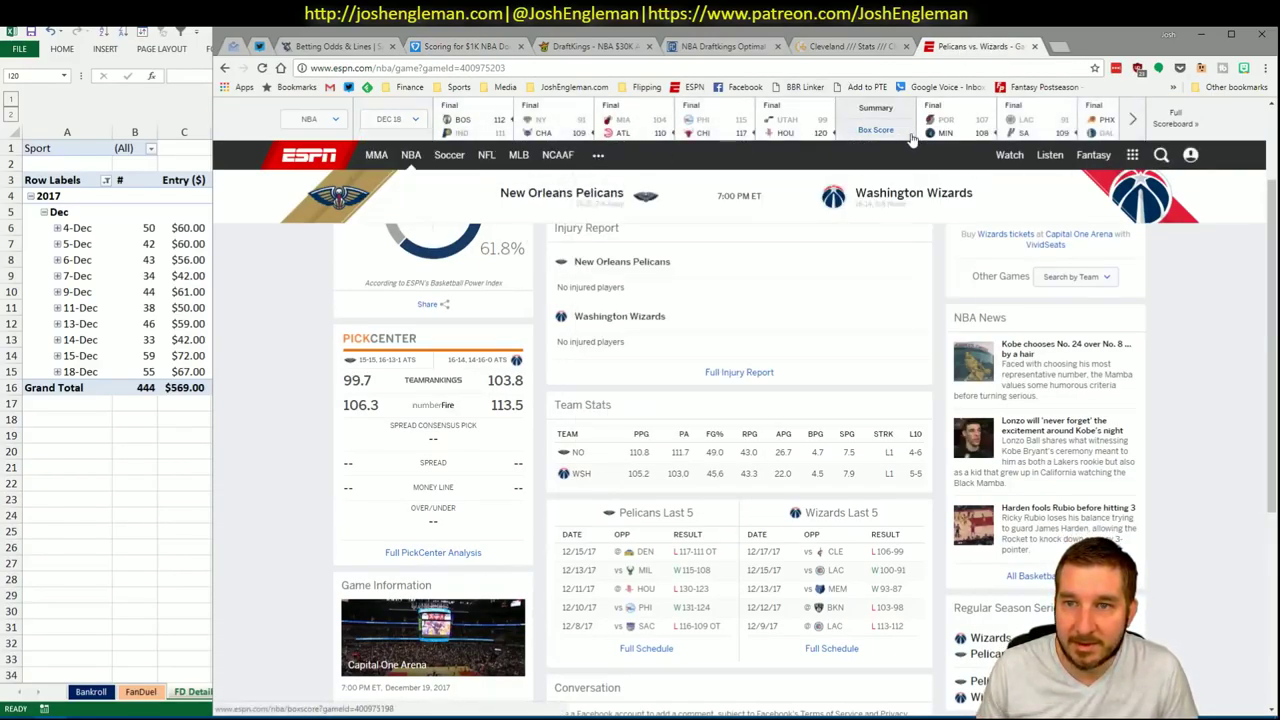
Open the Dec 18 Nuggets 94 – Thunder 95 box score.
left_click(888, 132)
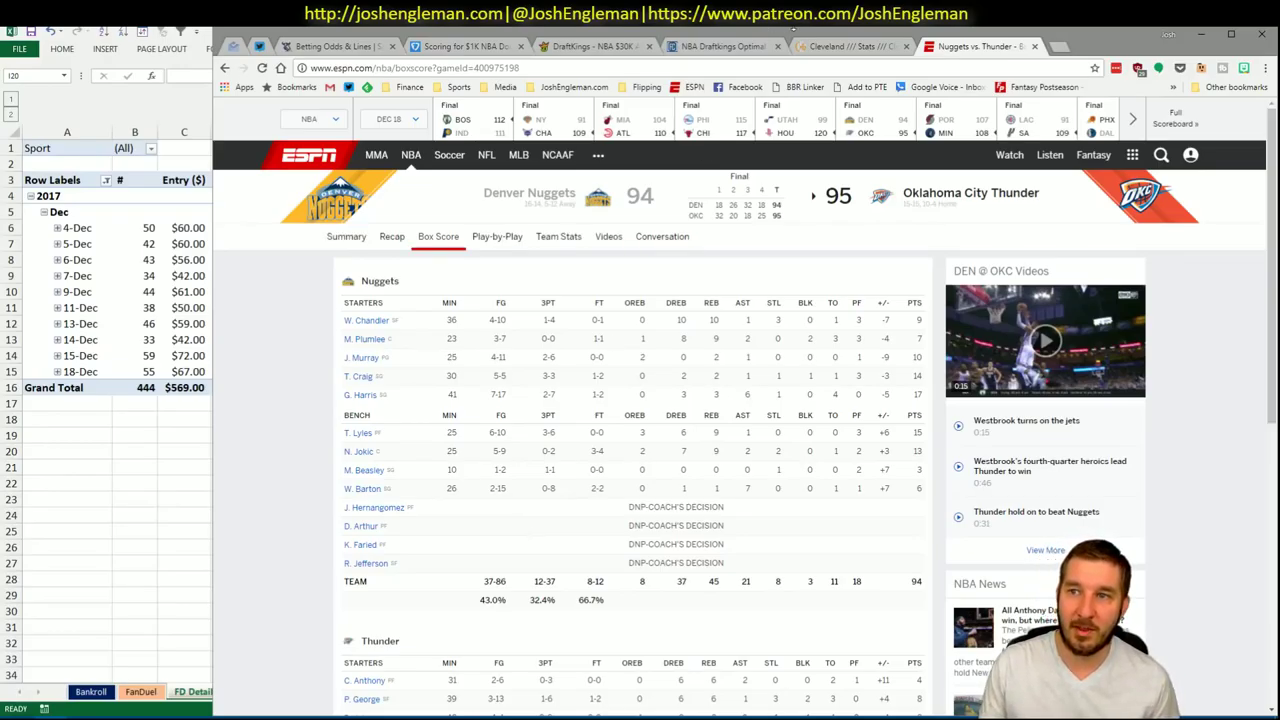
Minimize Chrome and the contest tracker, then select cell J27 in the 2017.12.19 projections workbook.
left_click(1201, 34)
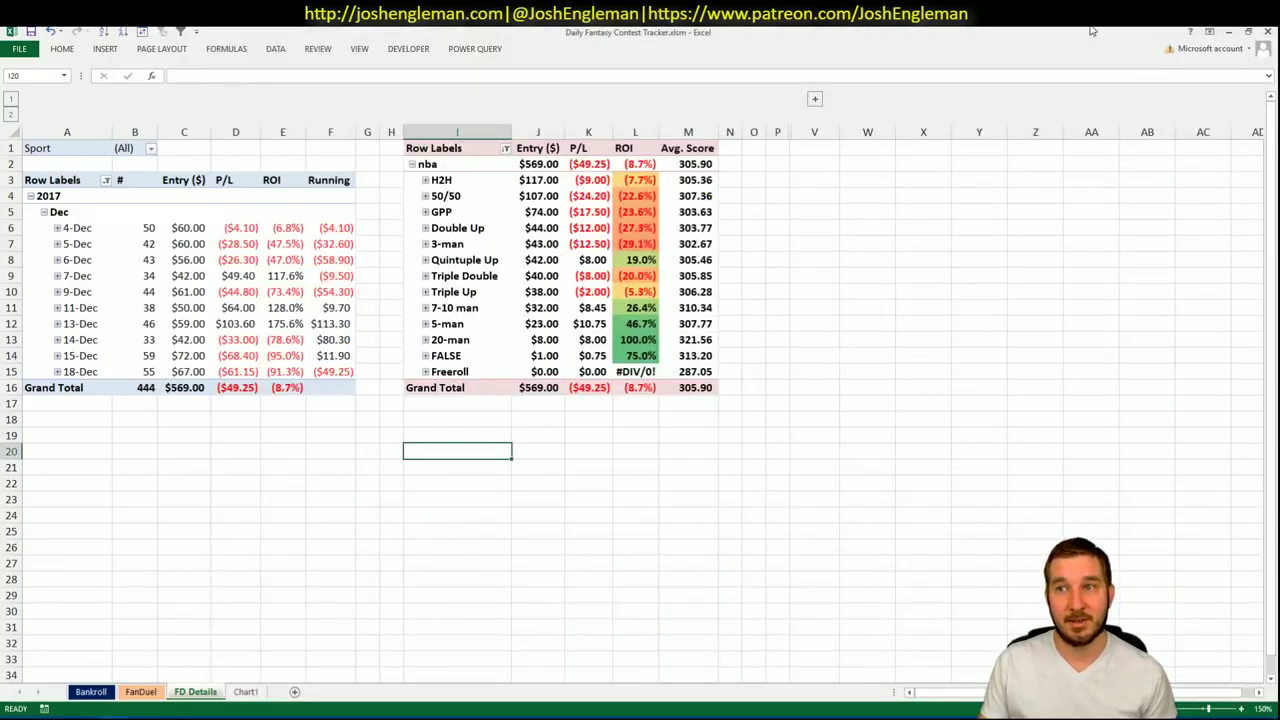
left_click(1229, 33)
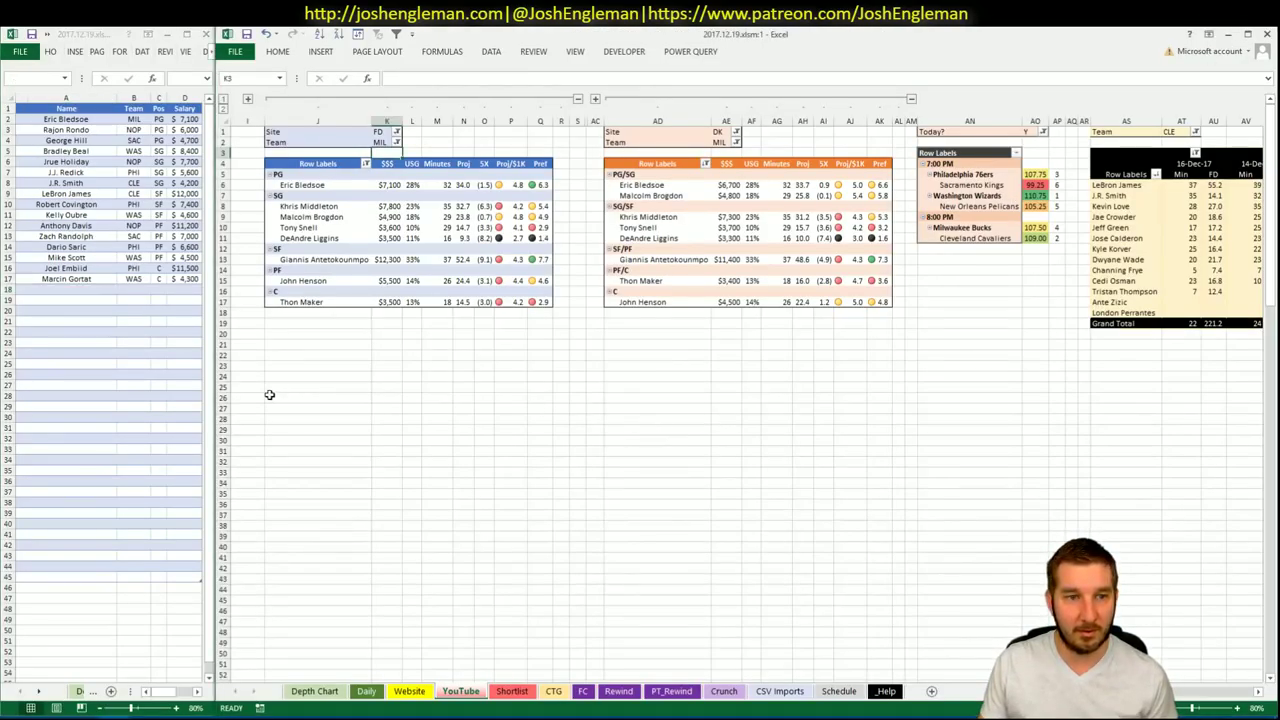
left_click(213, 400)
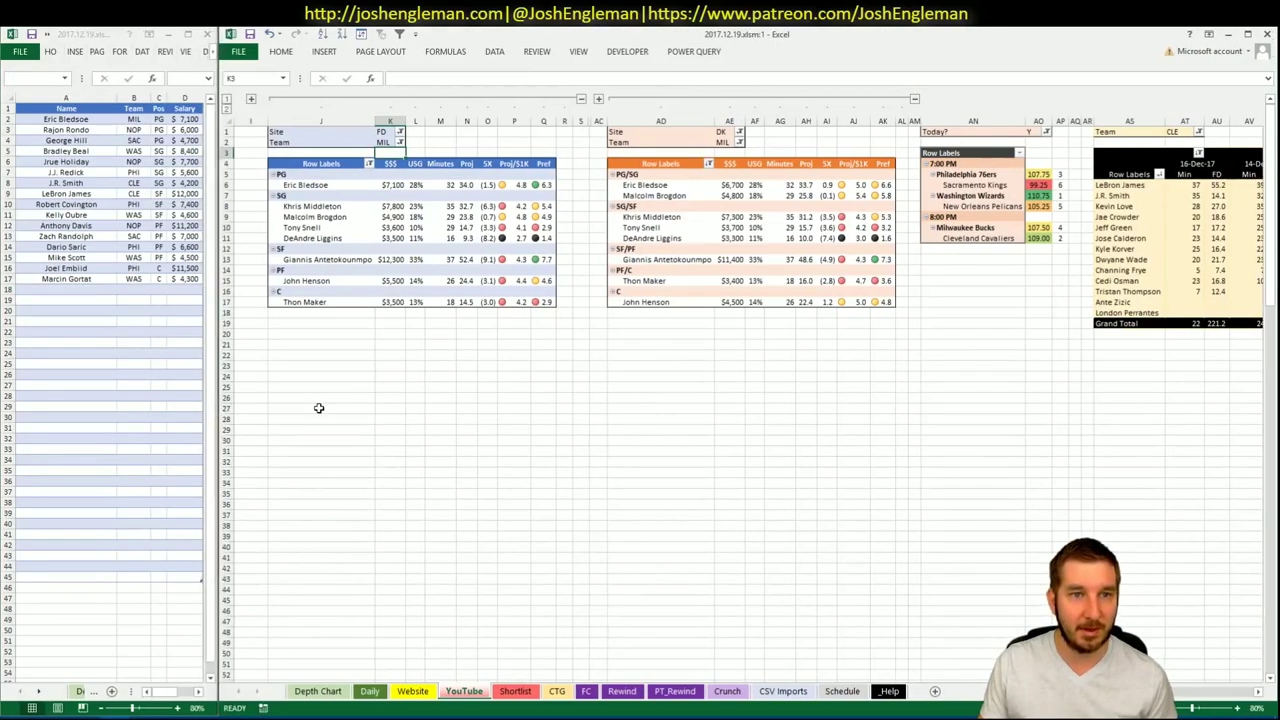
left_click(321, 408)
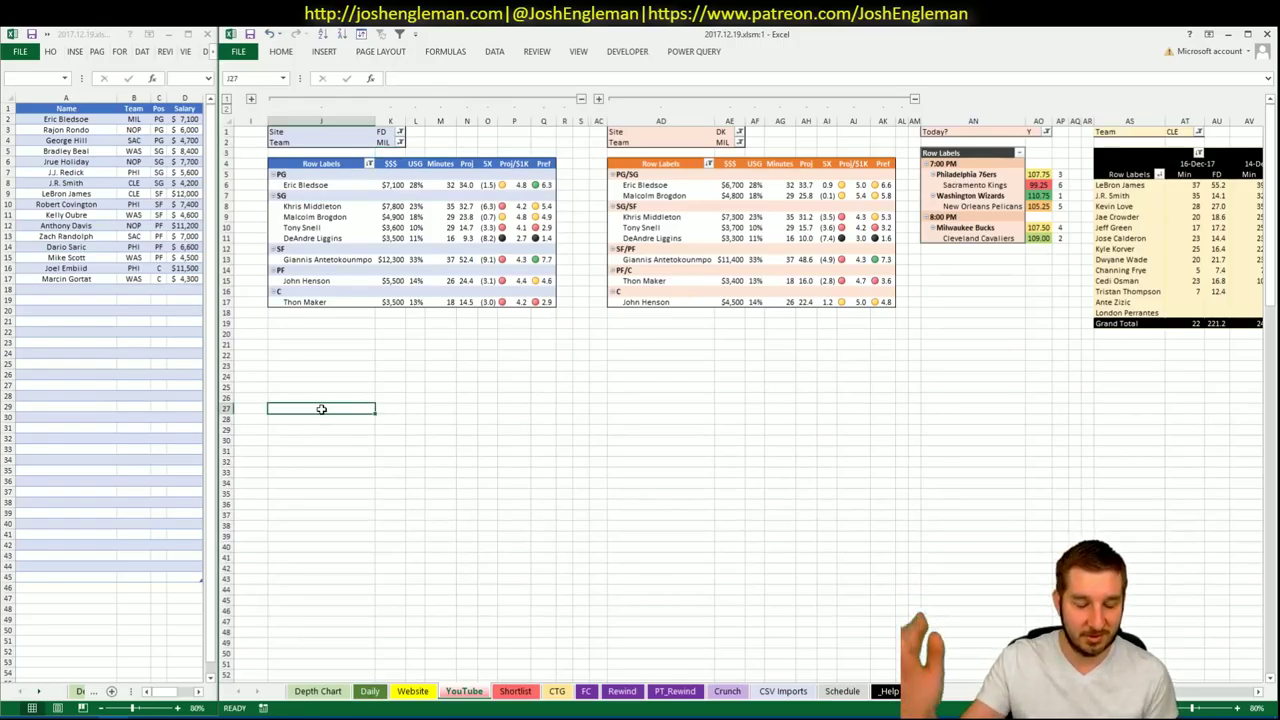